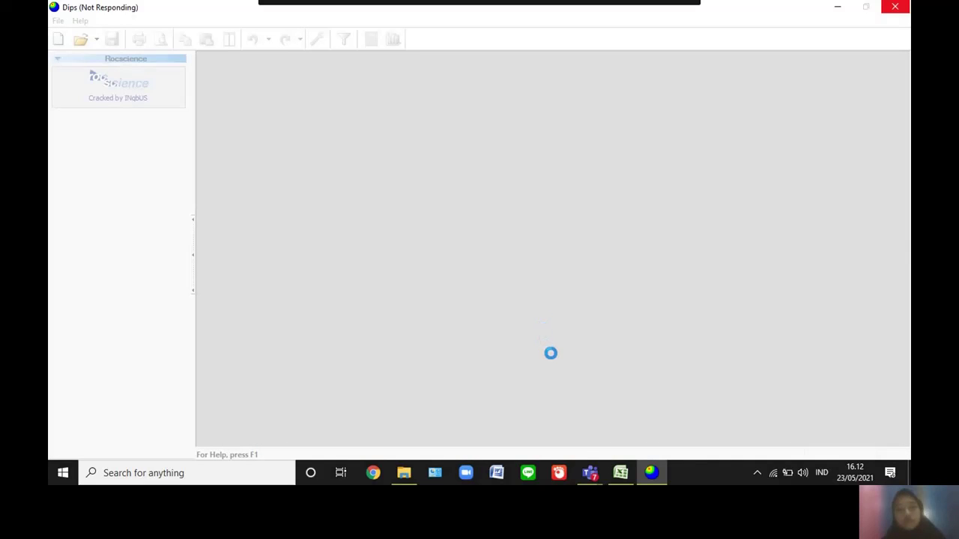
Dismiss the Dips 6.0 welcome window and the registry error message
mouse_move(589, 472)
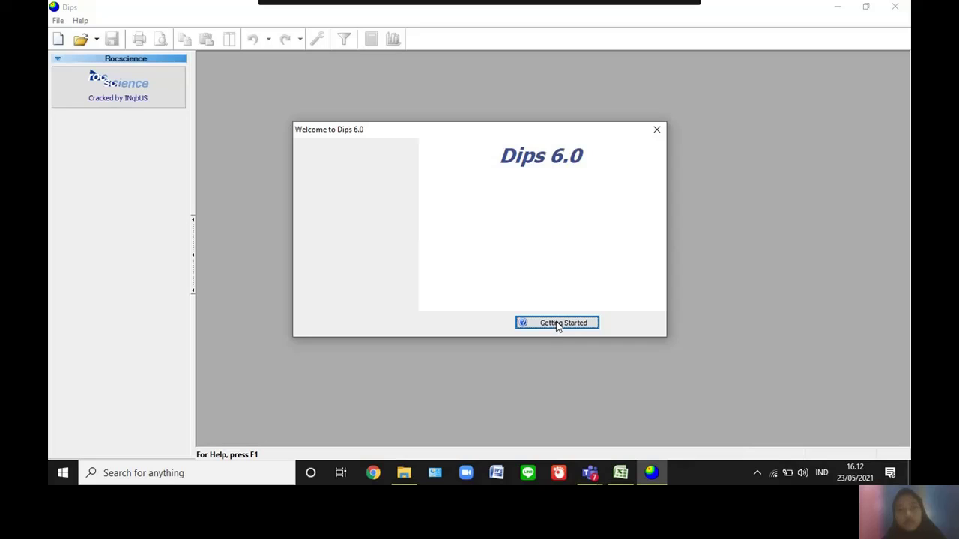
click(556, 323)
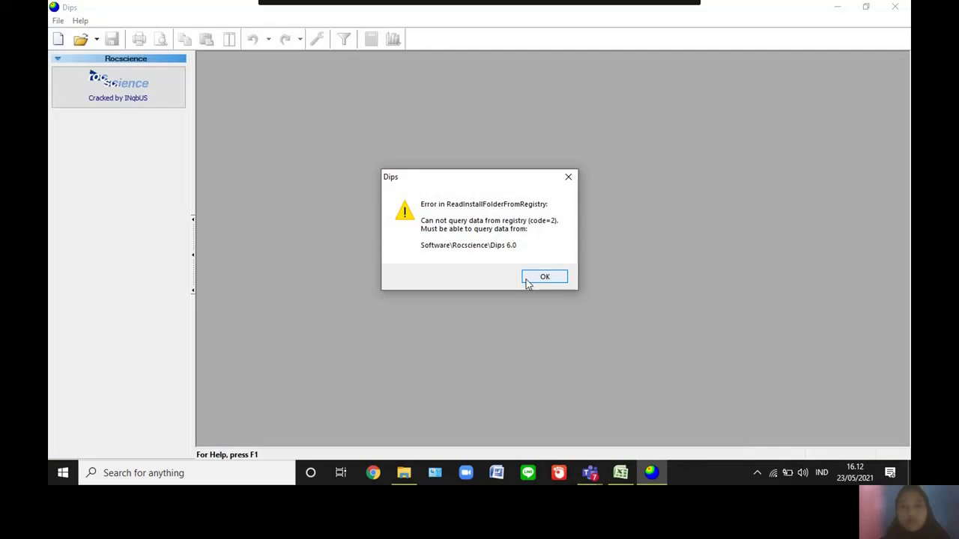
click(528, 282)
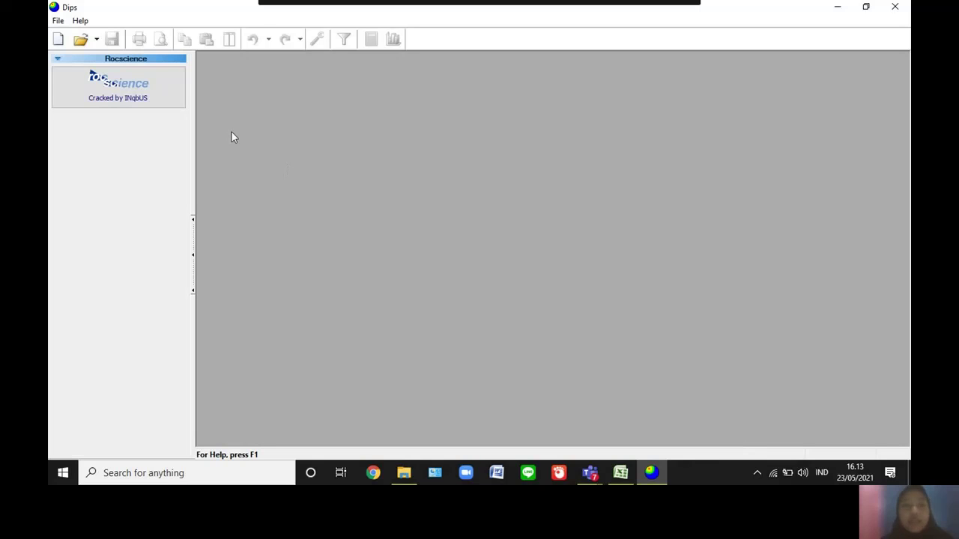
Create a new document and maximize its data table window
click(58, 21)
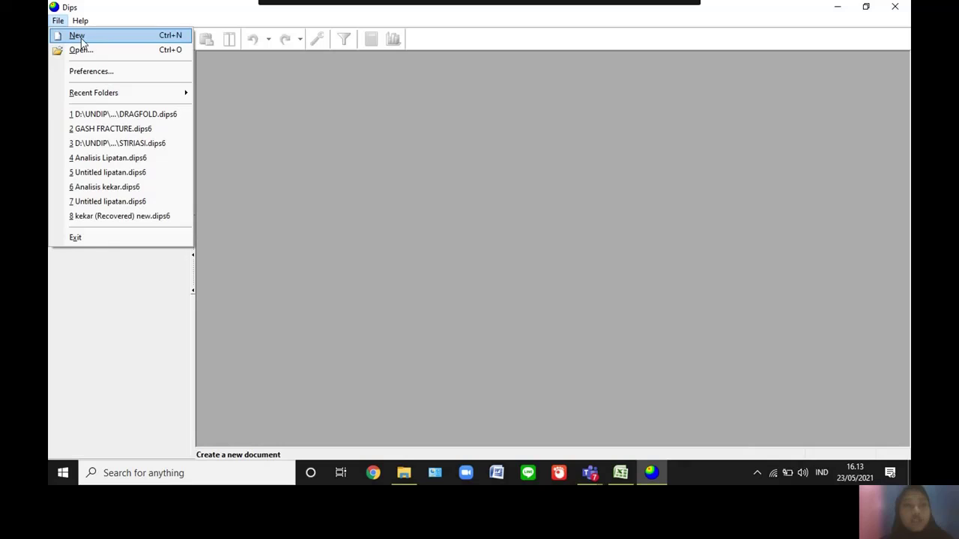
click(78, 36)
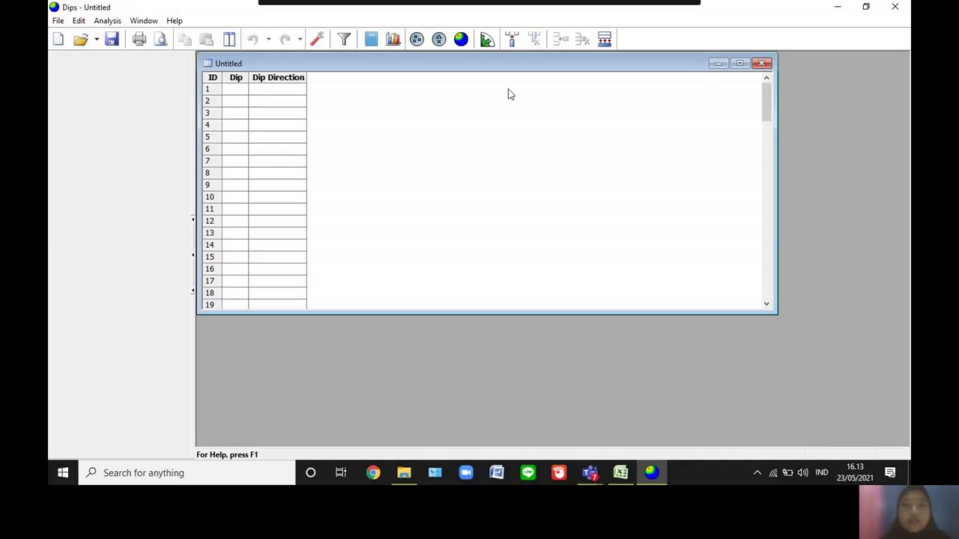
click(739, 63)
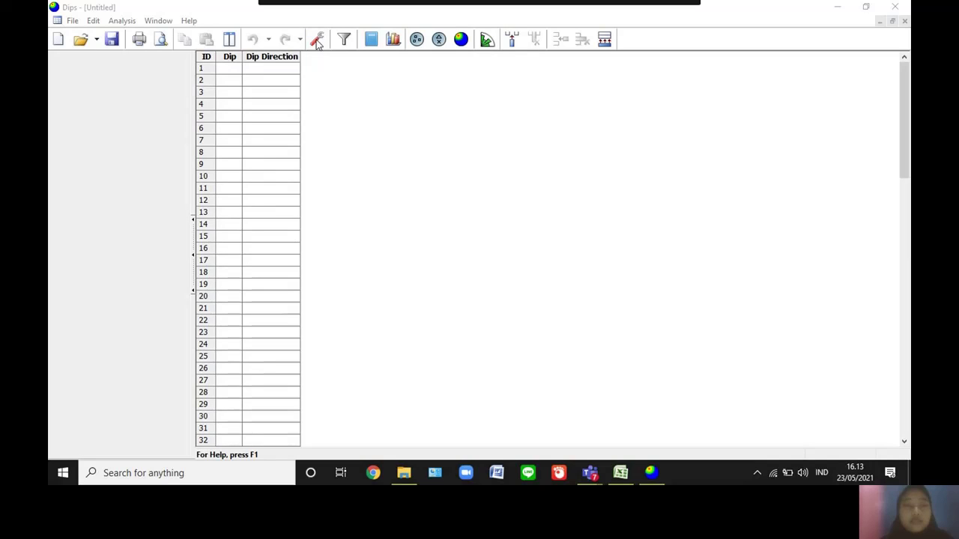
Set the project's global orientation format to Strike (Right) / Dip
click(318, 43)
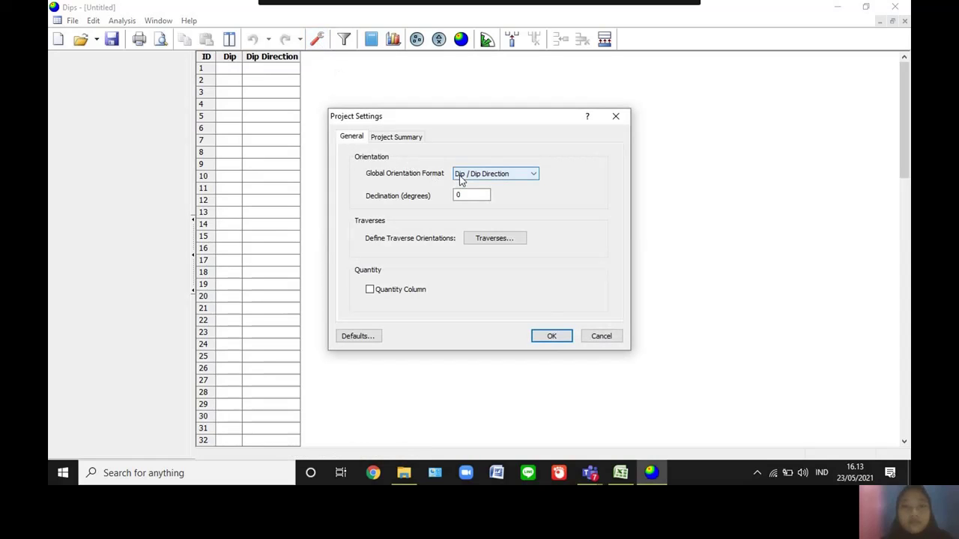
click(461, 175)
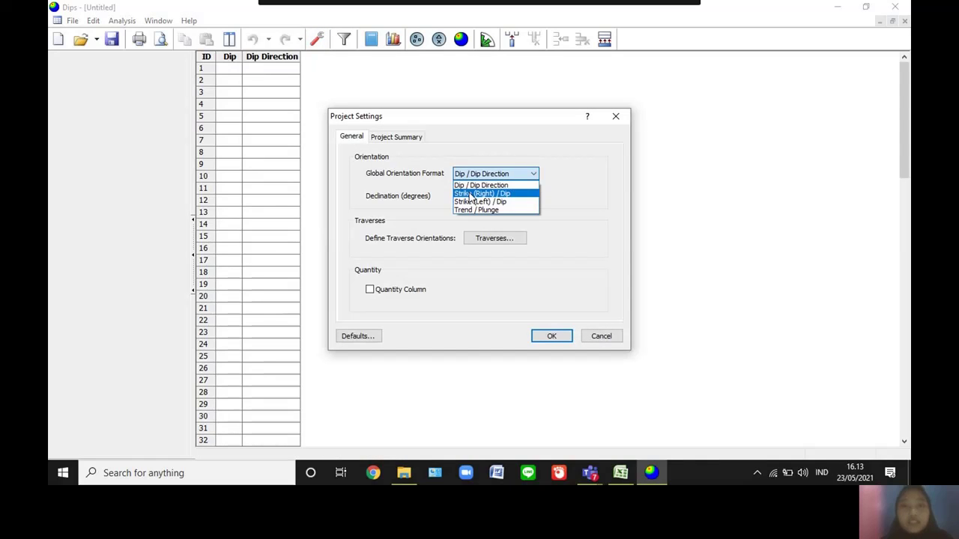
click(470, 196)
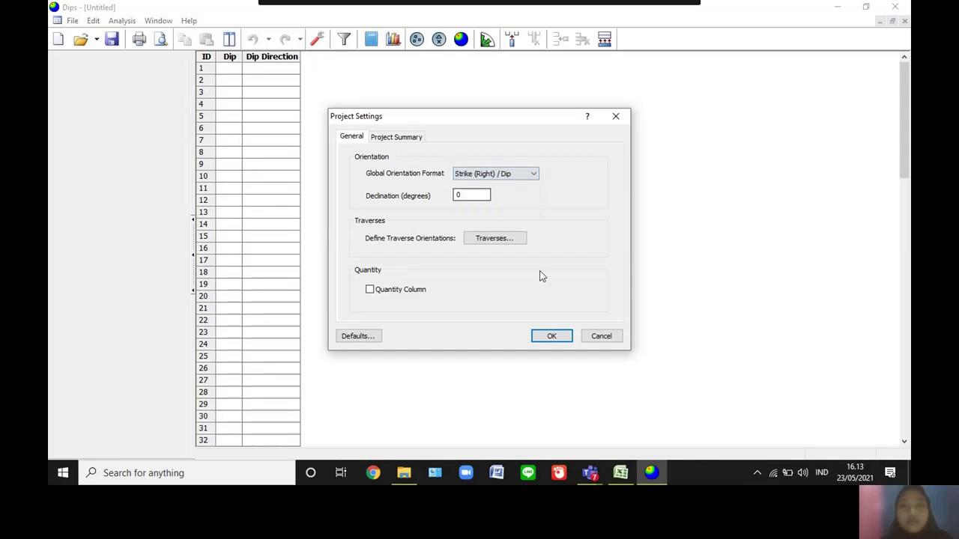
click(551, 336)
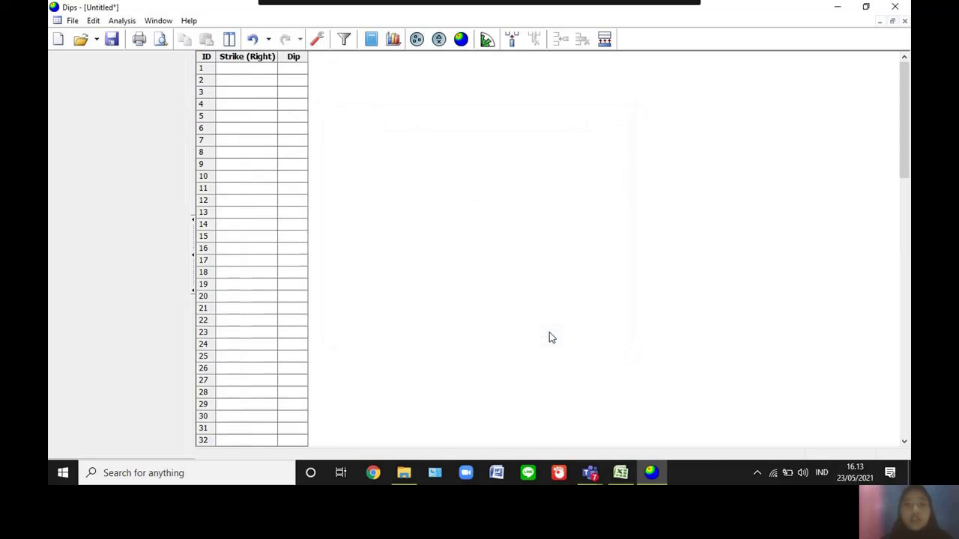
Copy the strike and dip values A2:B61 from the Kekar sheet in Excel into the Dips table, starting at row 1
click(622, 477)
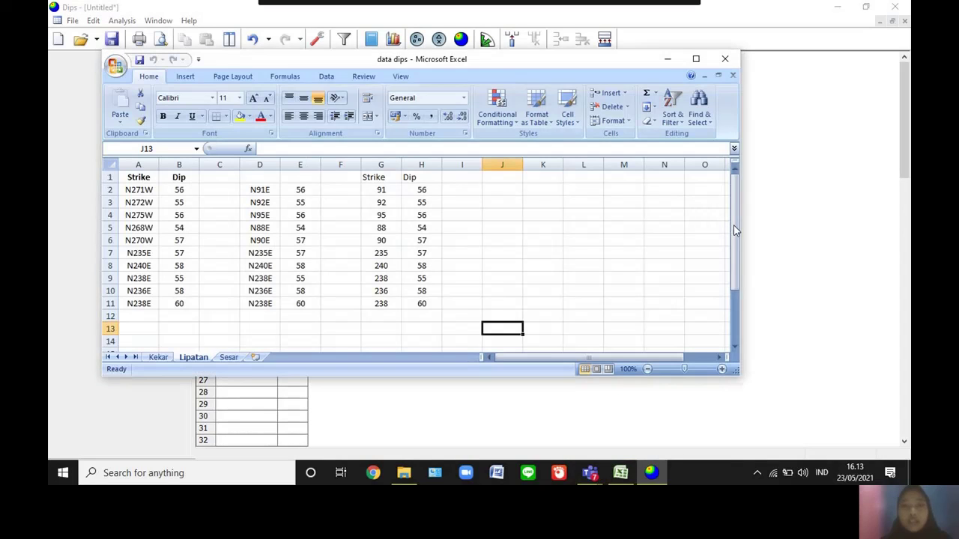
click(163, 359)
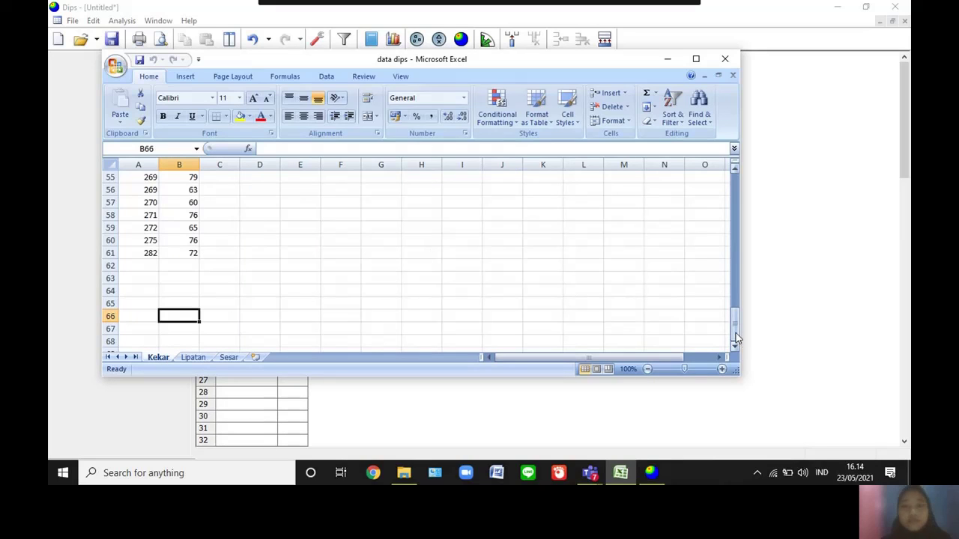
drag(736, 329, 734, 189)
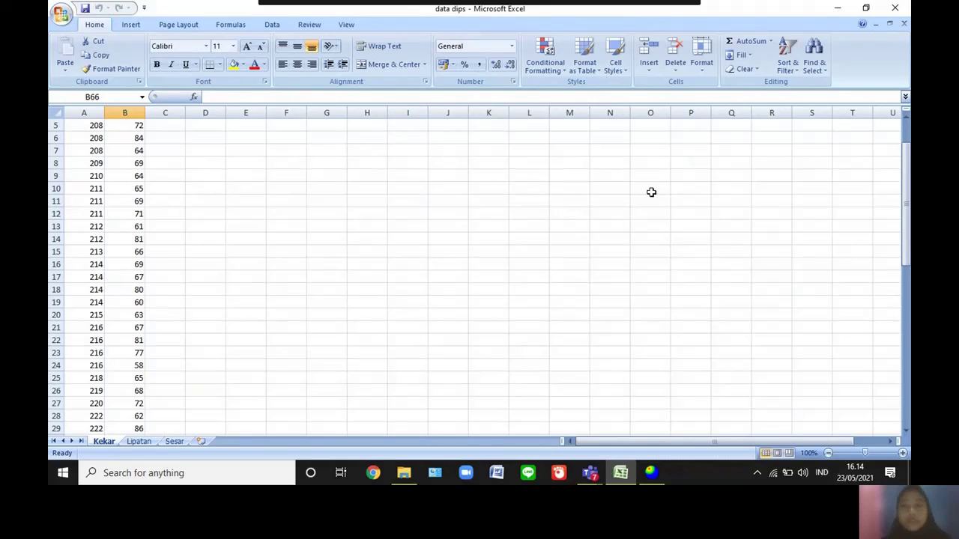
drag(906, 225, 903, 215)
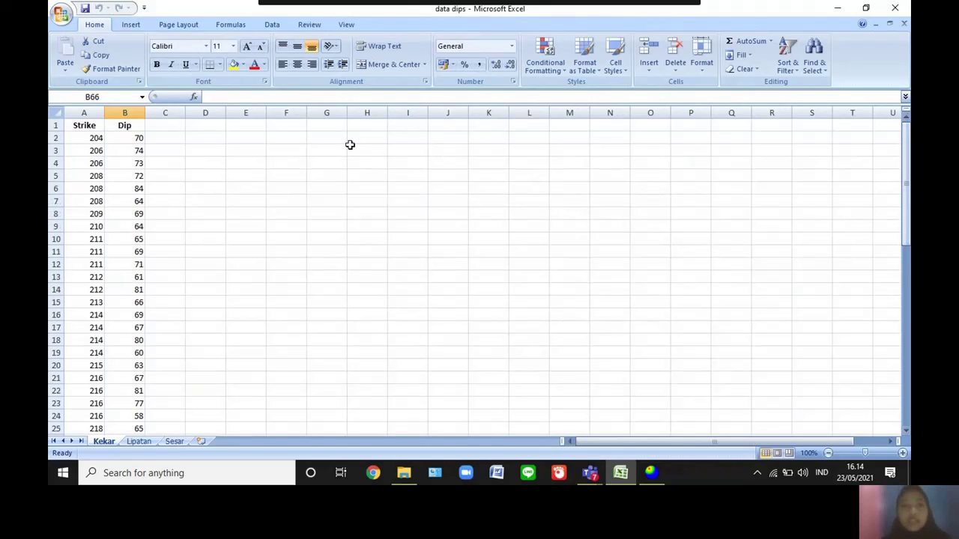
drag(86, 138, 134, 425)
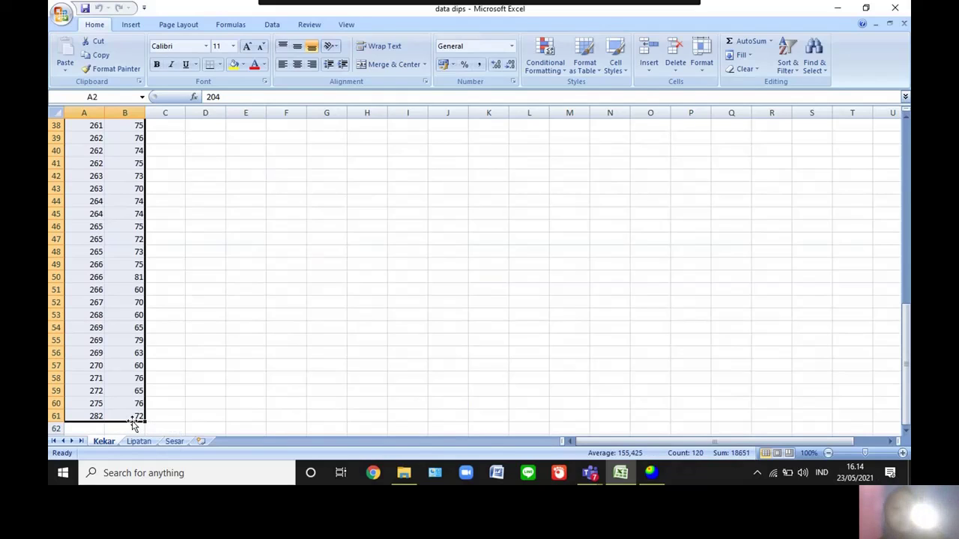
key(ctrl+c)
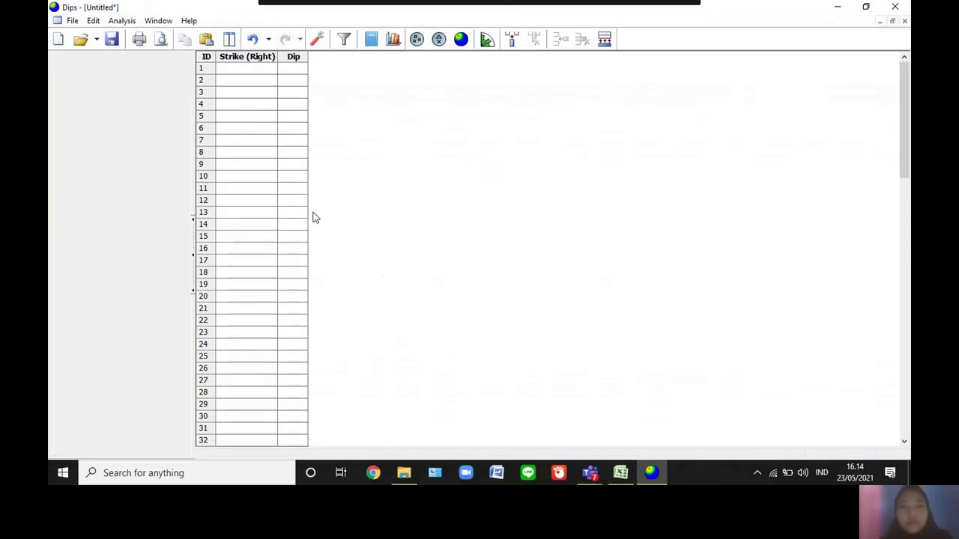
click(221, 71)
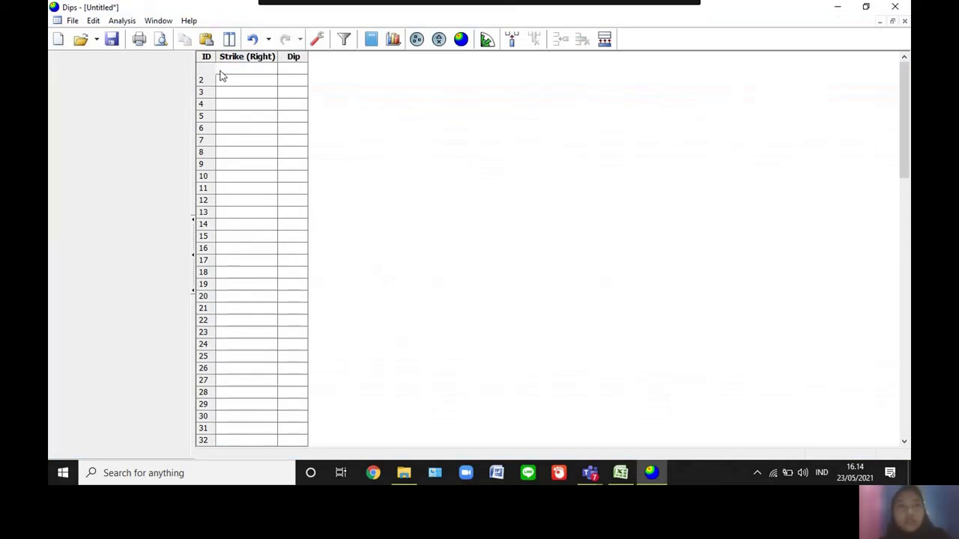
key(ctrl+v)
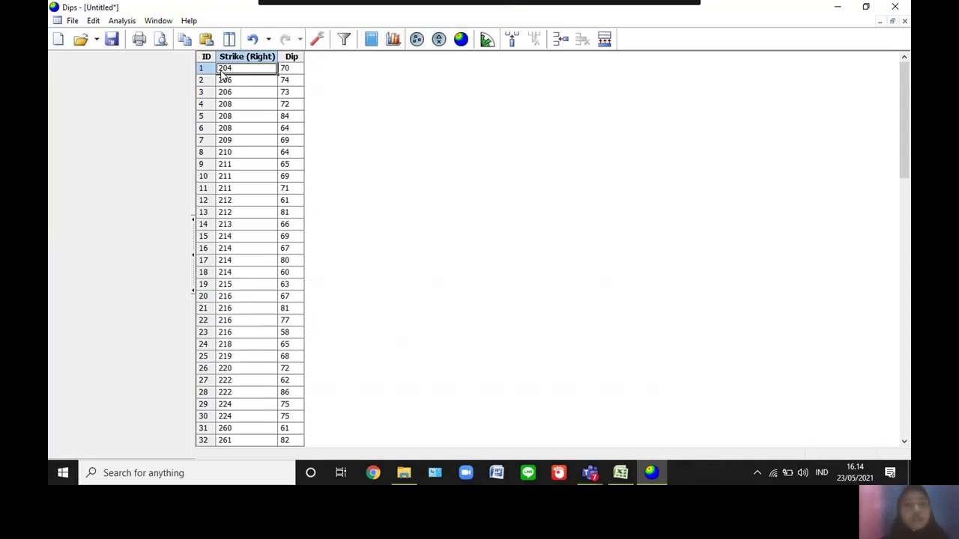
Plot the data as poles on a stereonet and change the plot to density contours
click(417, 39)
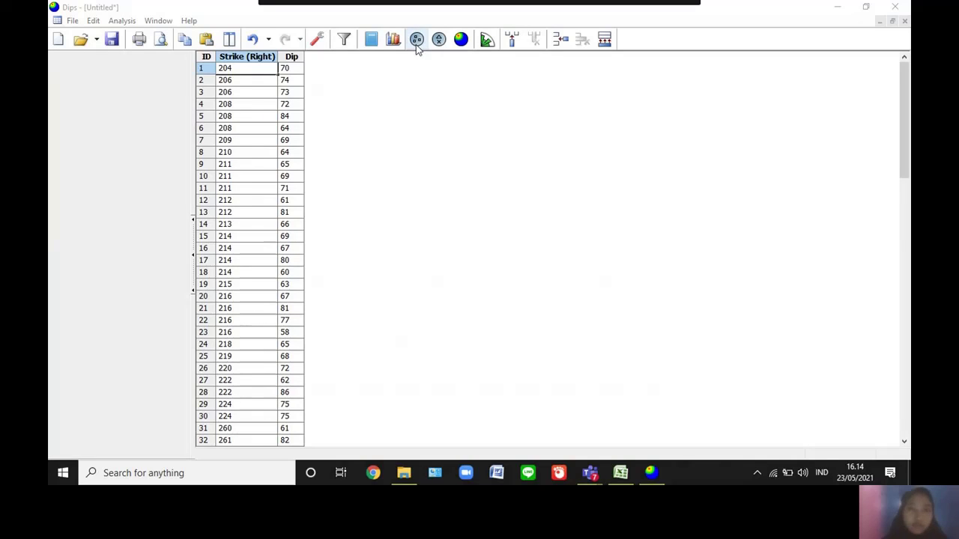
click(418, 46)
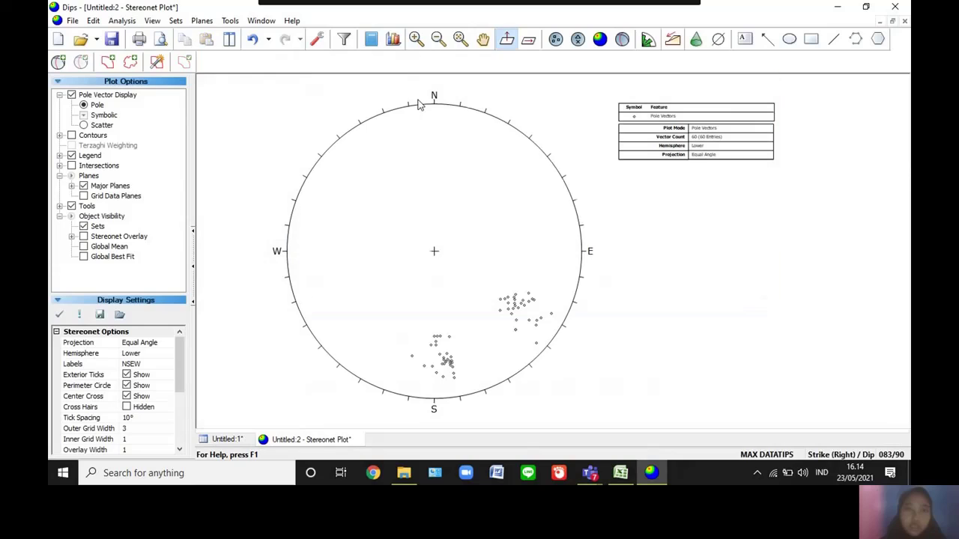
click(601, 41)
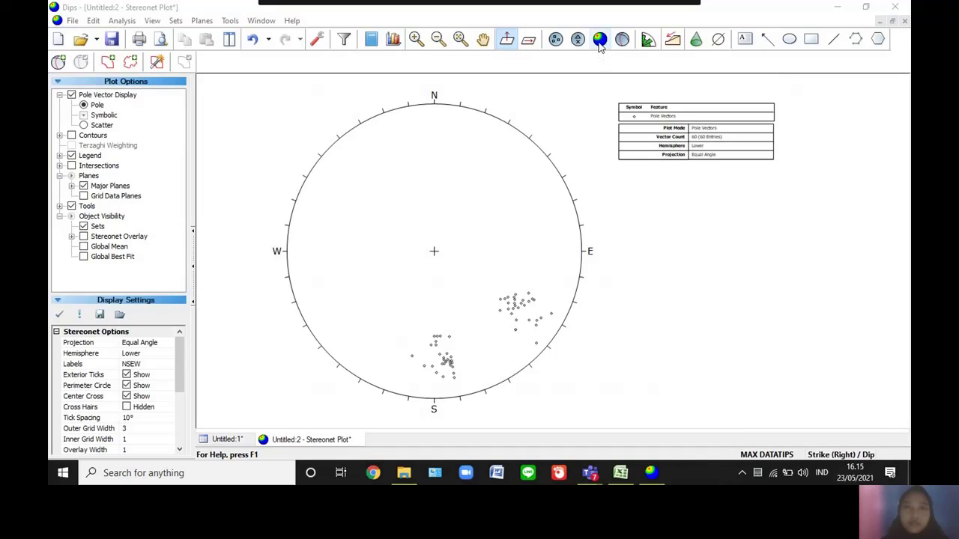
click(600, 42)
click(600, 42)
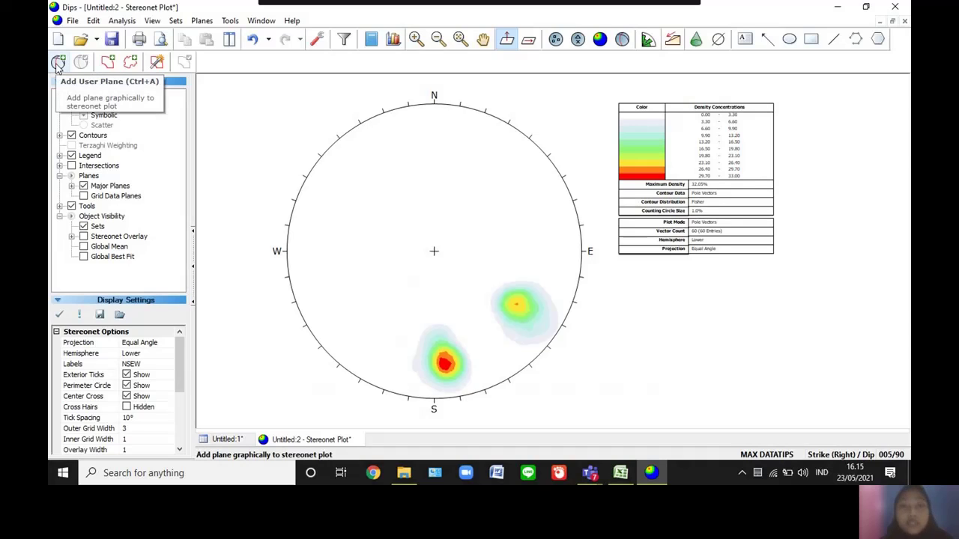
Add a user plane at 213/68 on the peak of the southeastern concentration, labelled "max 1", with its ID and plane hidden
click(58, 65)
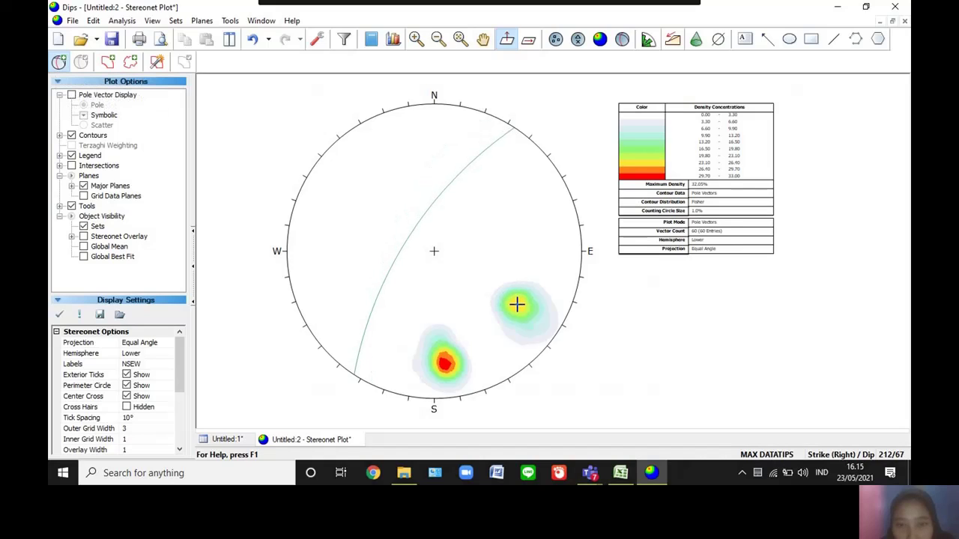
click(518, 305)
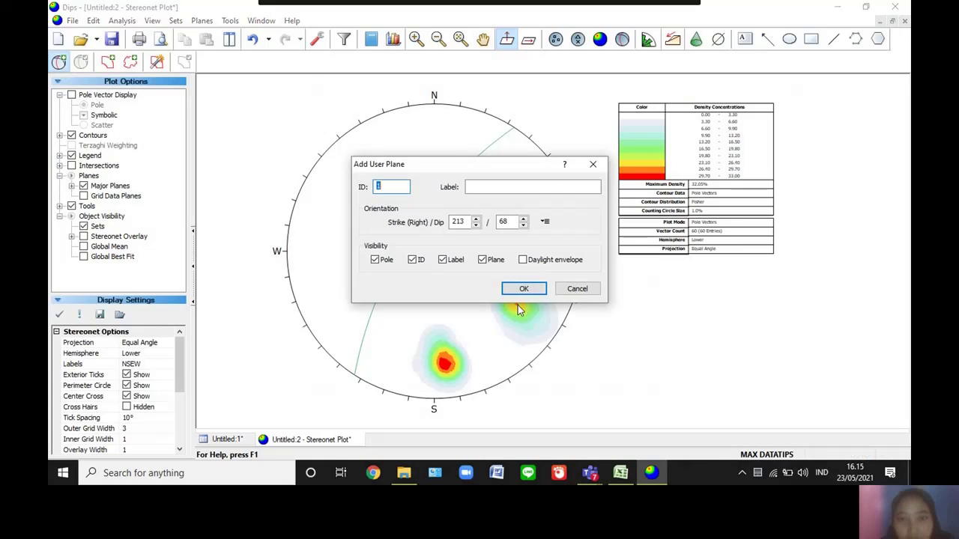
click(518, 186)
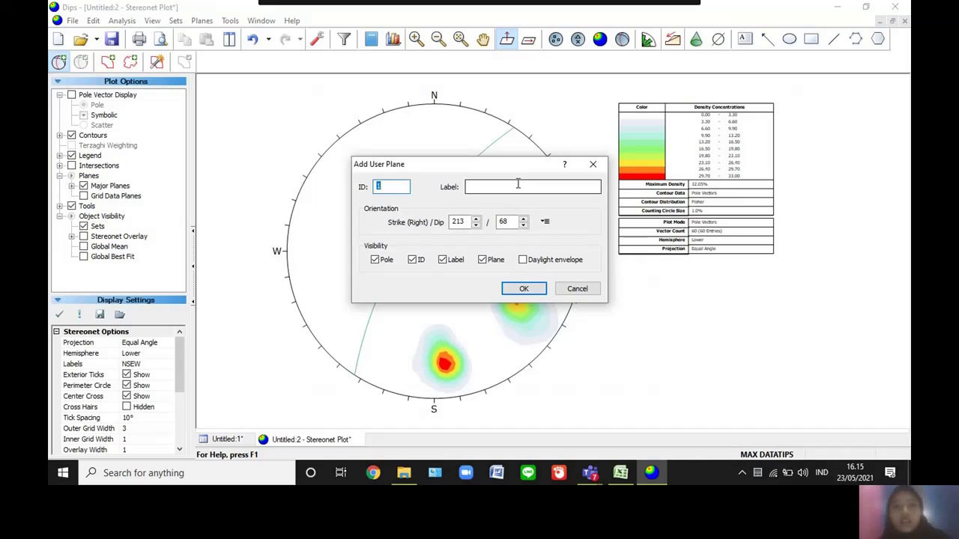
text(max 1)
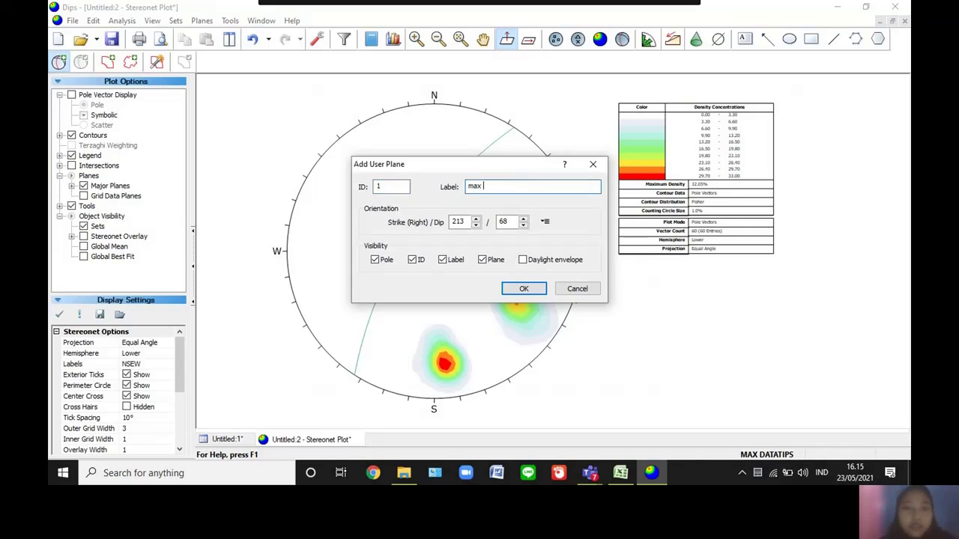
click(414, 262)
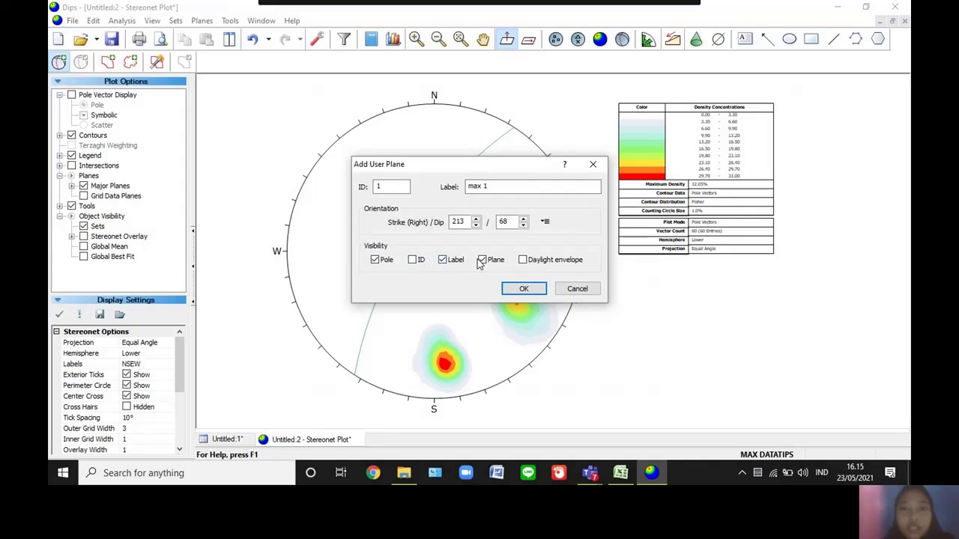
click(516, 290)
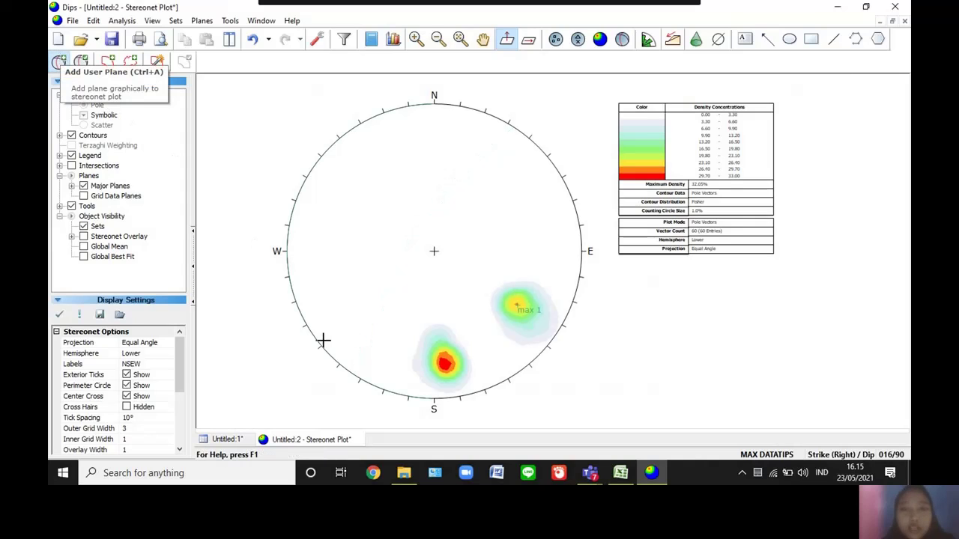
Add a user plane at 265/74 on the red peak of the southern concentration, labelled "max 2"
click(445, 363)
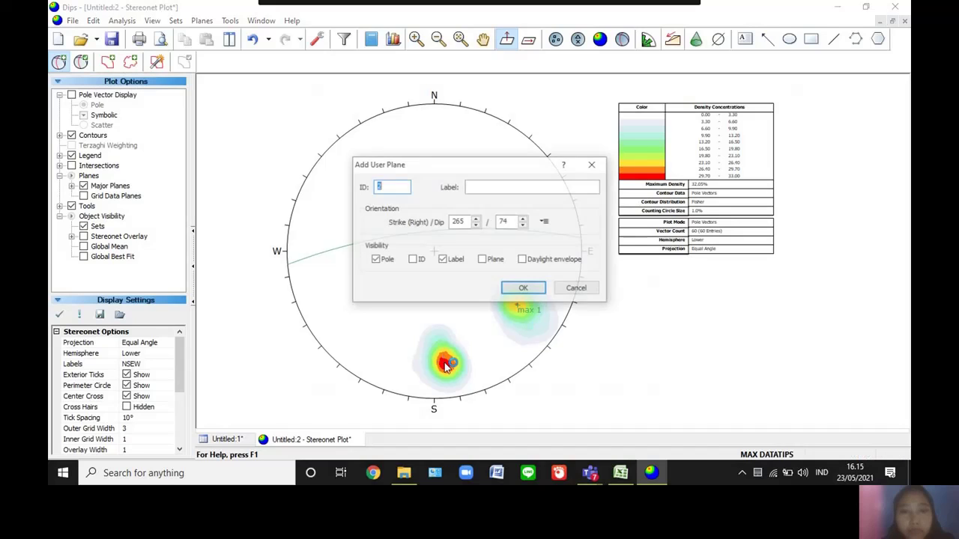
click(547, 185)
text(max 2)
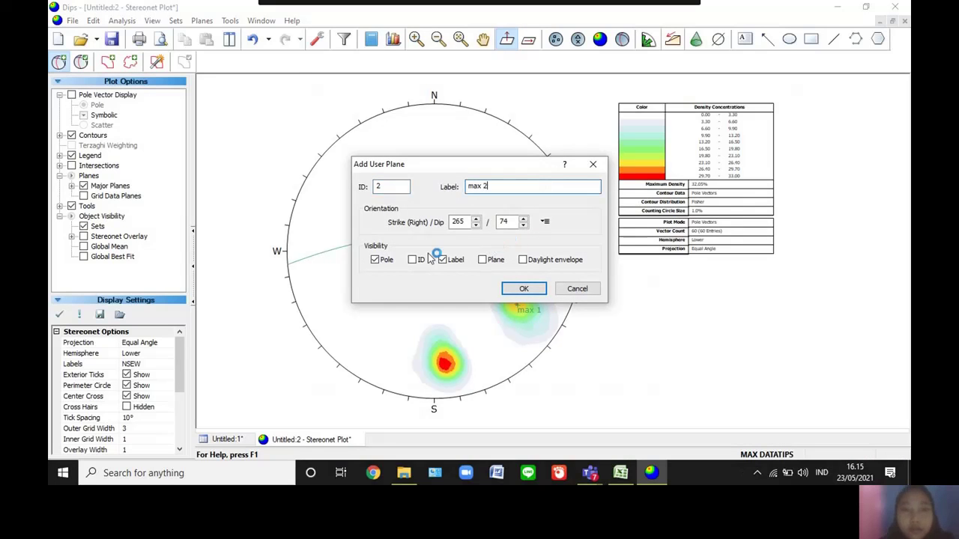
click(527, 290)
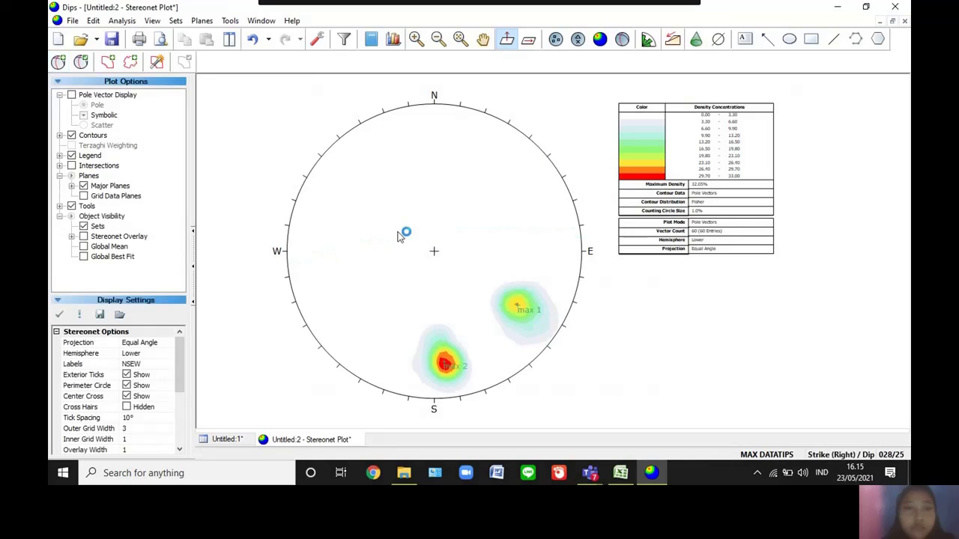
Add a user plane at 213/68 on the max 1 pole, labelled "Pole max 1", with its pole hidden and its plane shown
click(59, 64)
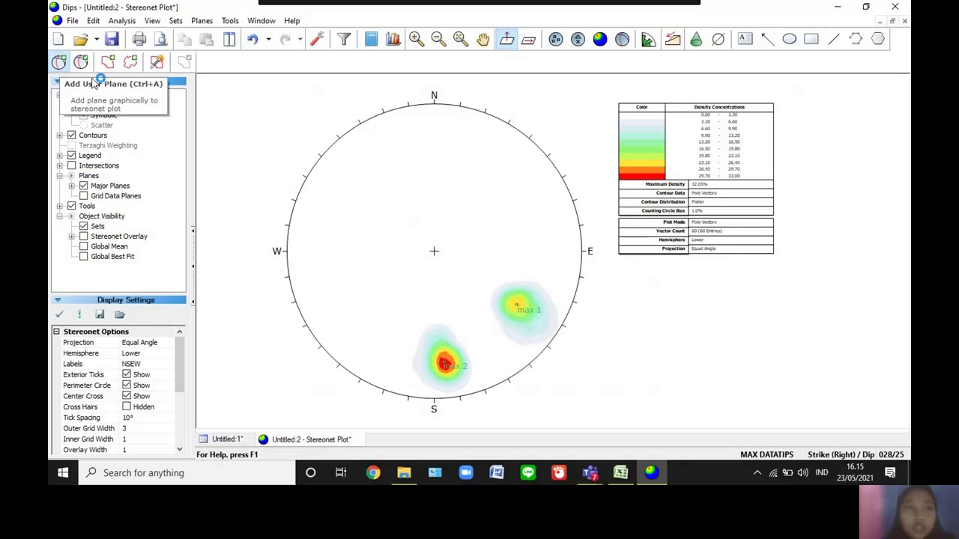
click(516, 305)
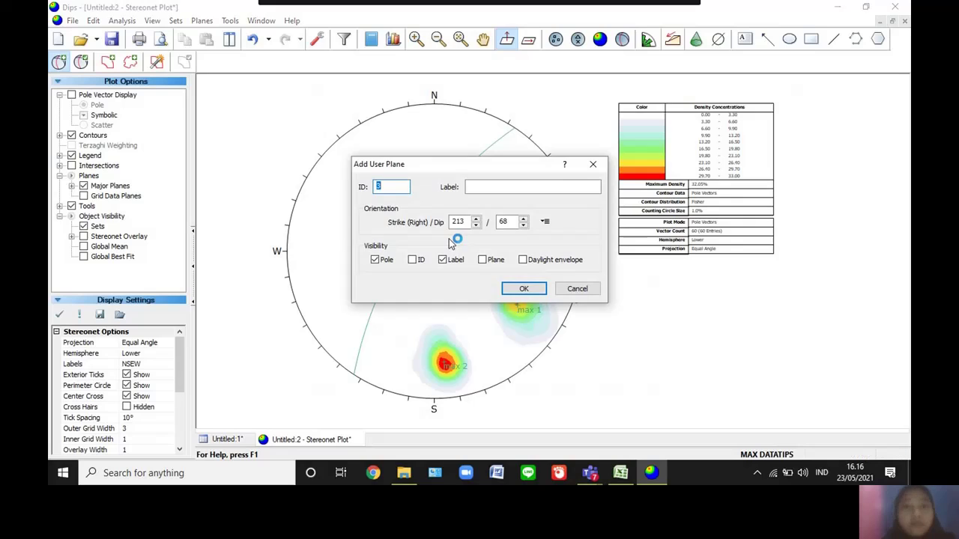
click(473, 186)
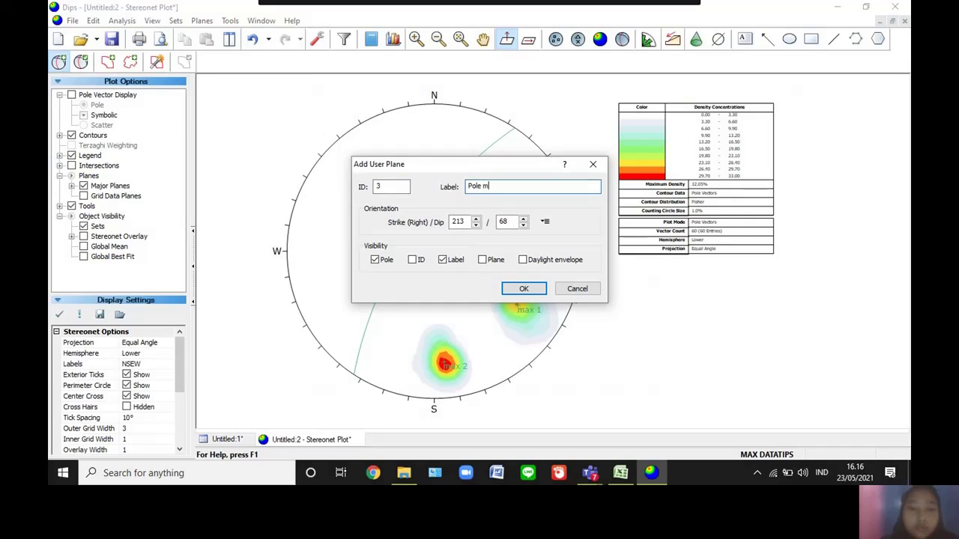
text(Pole max 1)
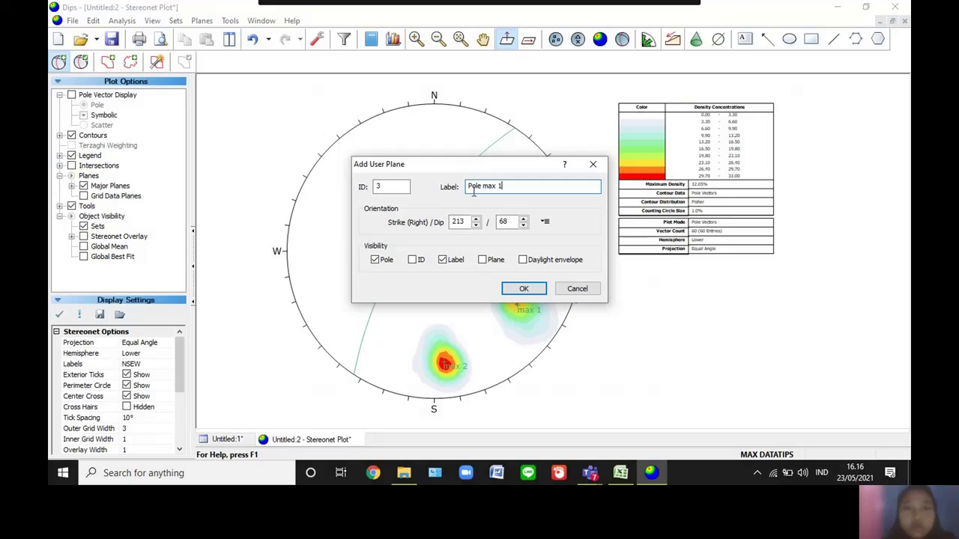
click(383, 260)
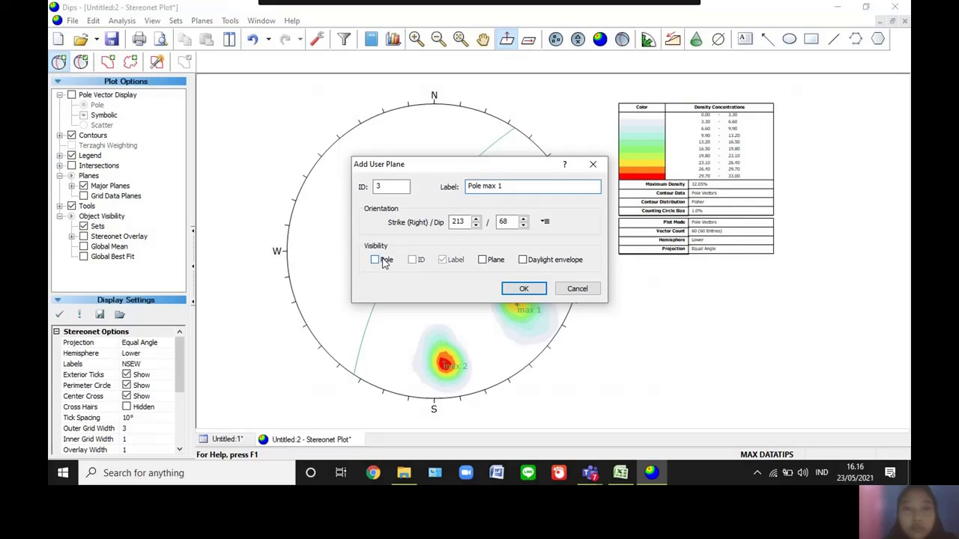
click(483, 260)
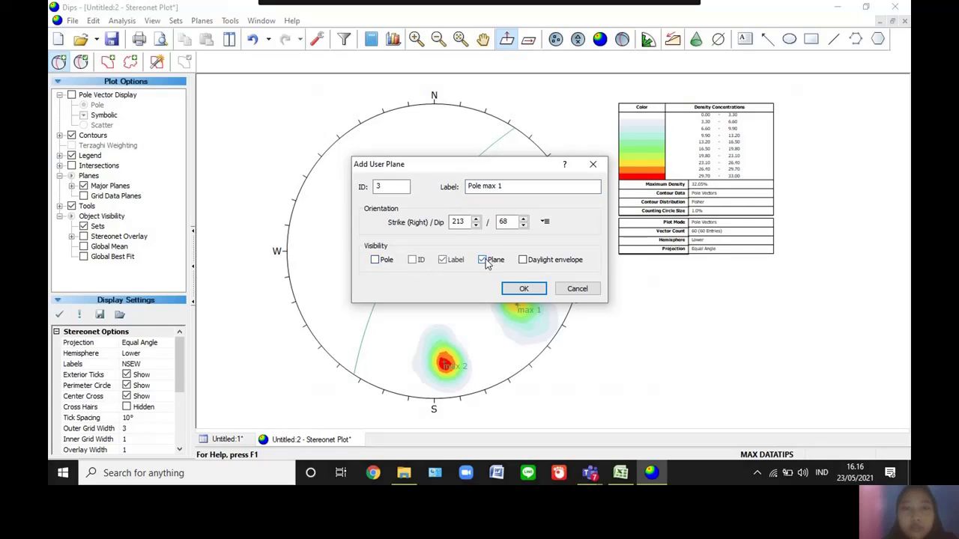
click(523, 289)
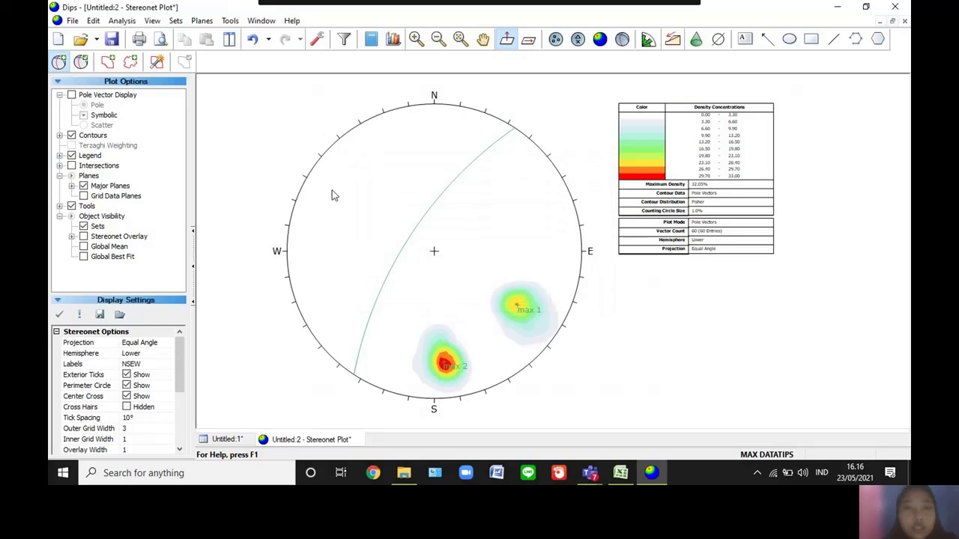
Add a user plane at 265/74 on the max 2 pole, labelled "Pole max 2", with only its label and plane shown
click(58, 61)
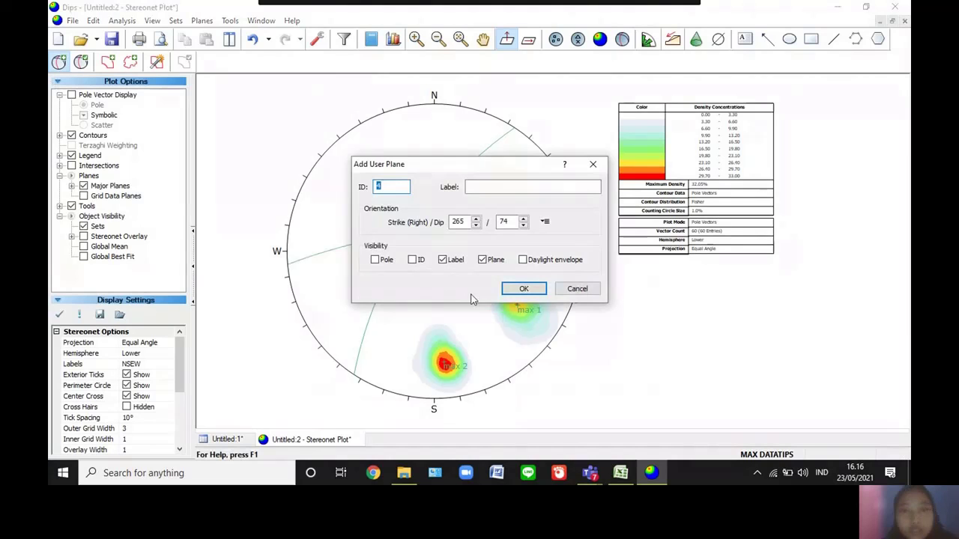
key(Tab)
text(Pole)
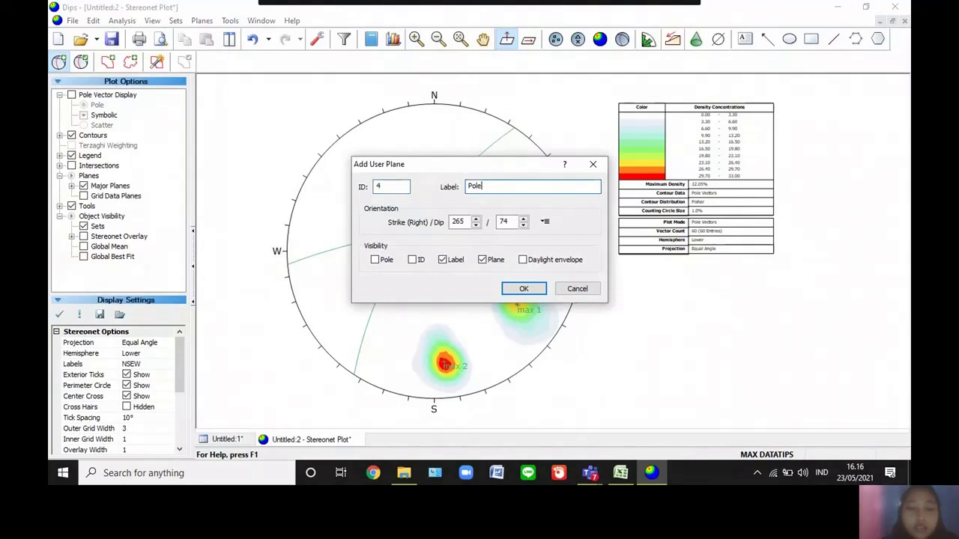
text( max 2)
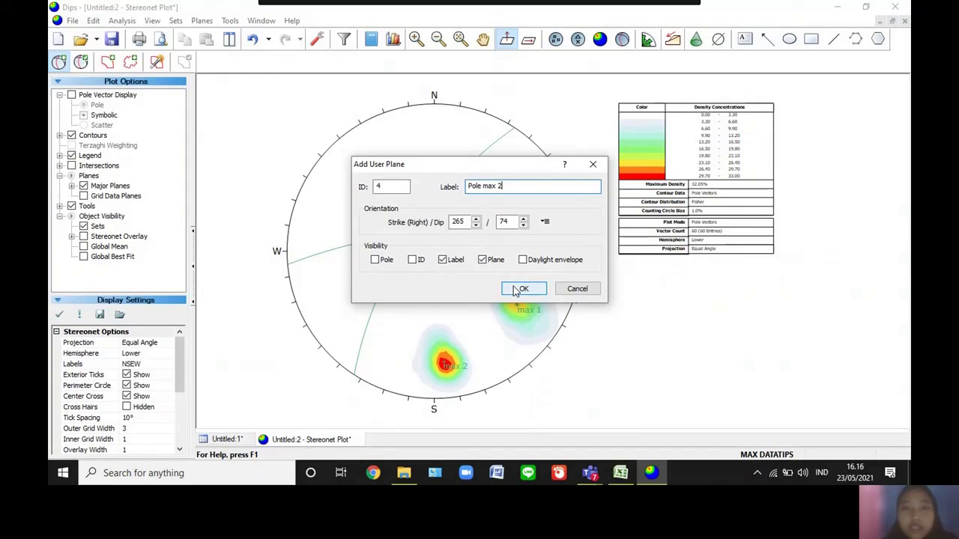
click(517, 289)
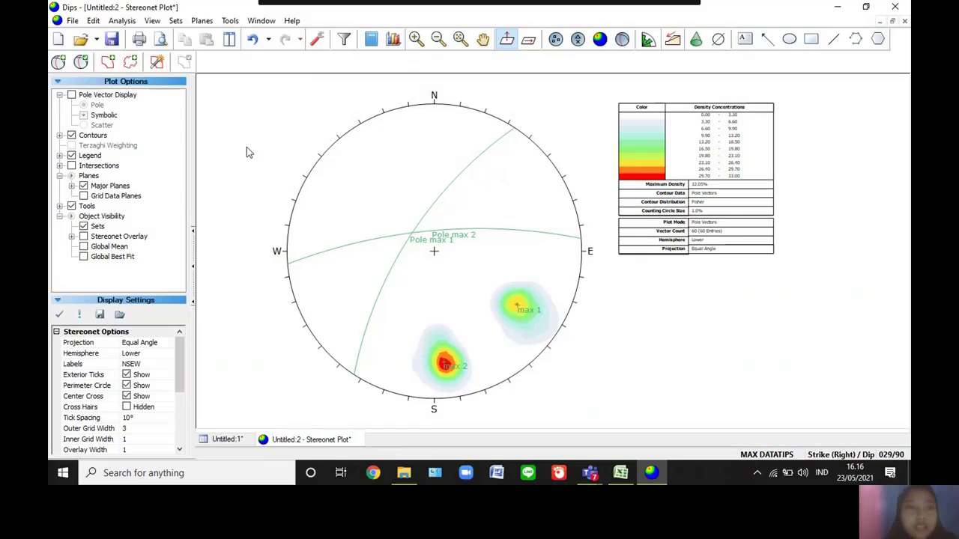
Add a user plane at 40/22 where the two great circles cross, labelled "sigma 2", with its pole shown and its plane hidden
click(59, 63)
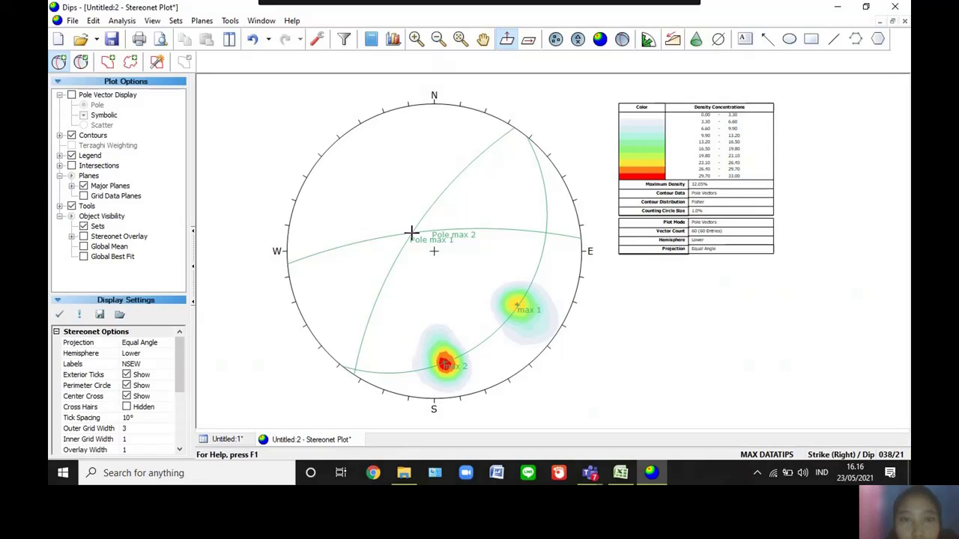
click(411, 233)
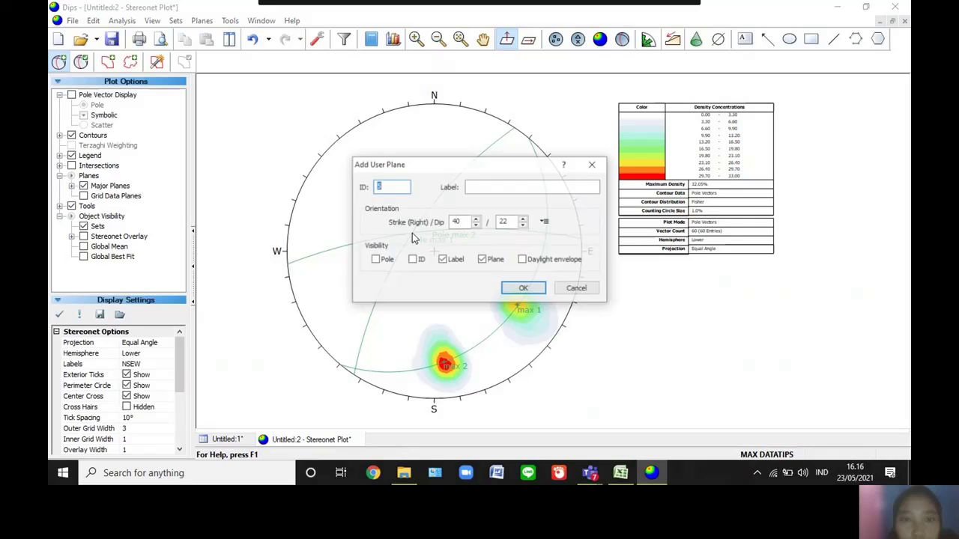
click(480, 190)
text(sigma )
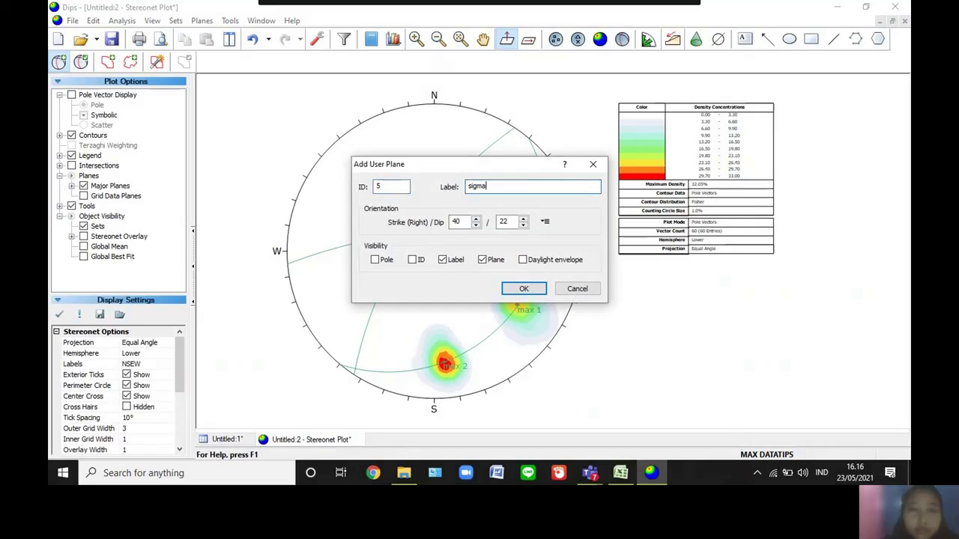
text(2)
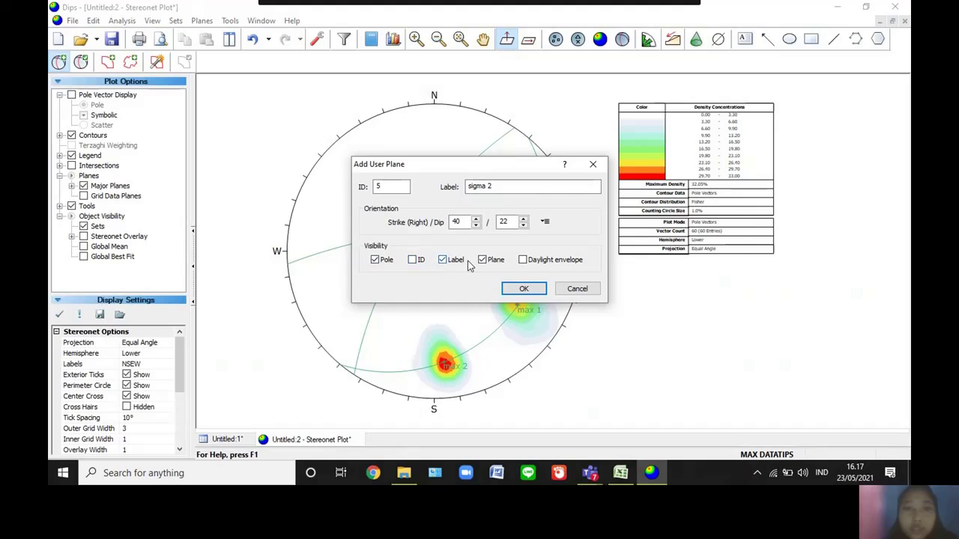
click(522, 291)
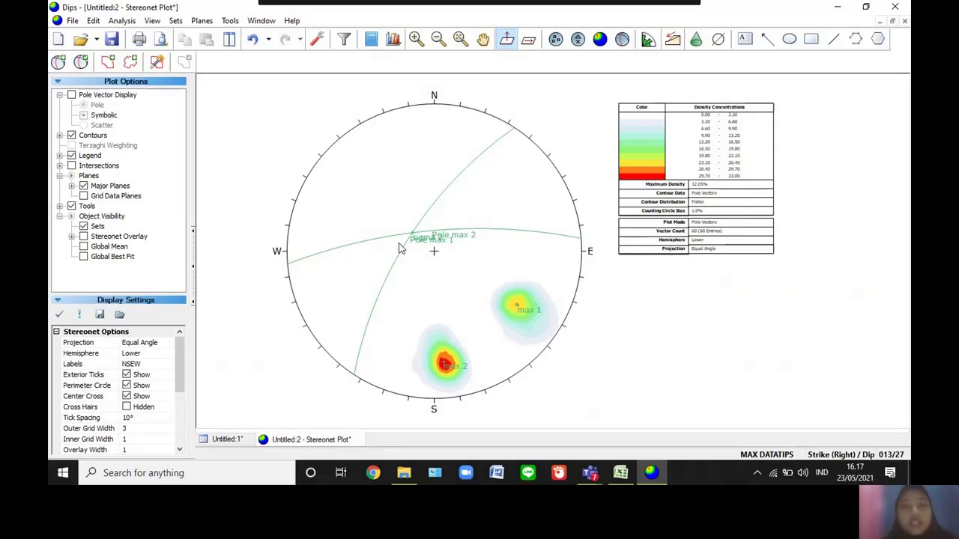
Add a user plane at 39/22 on the sigma 2 point, labelled "griddle plane", with its plane shown and its pole hidden
click(63, 65)
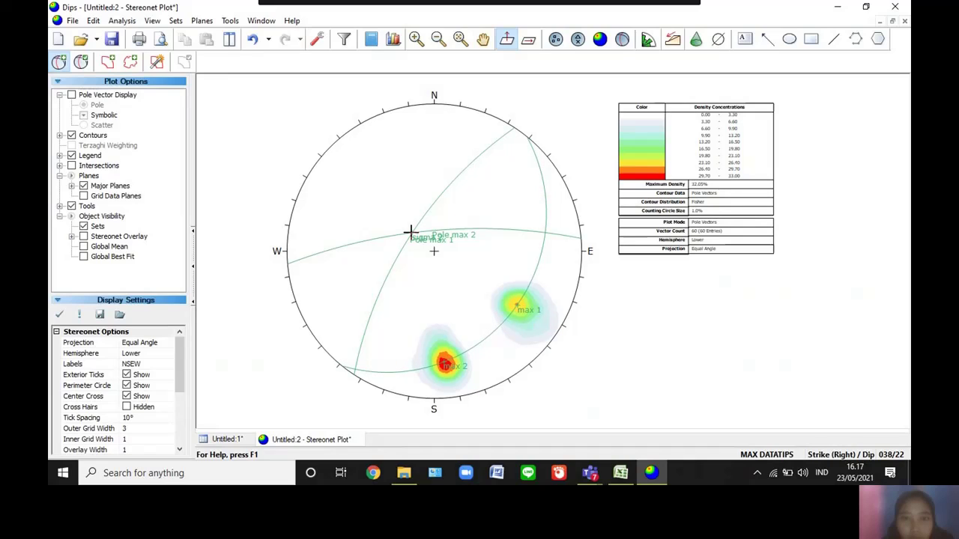
click(412, 232)
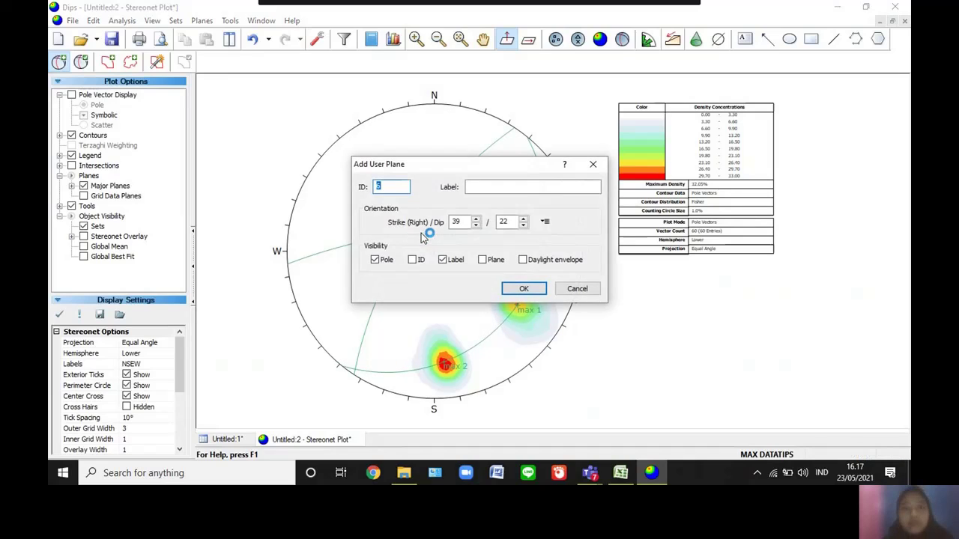
click(492, 185)
text(gr)
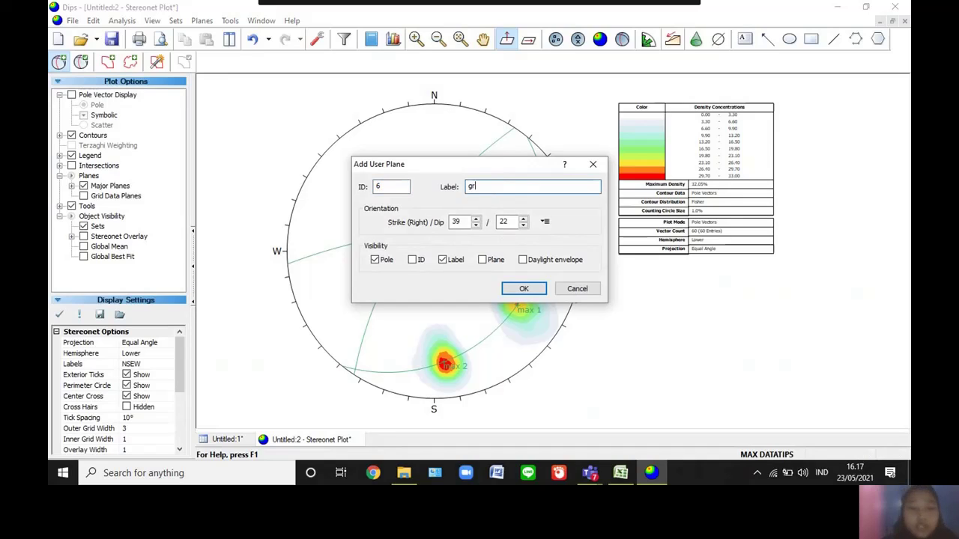
text(iddle plane)
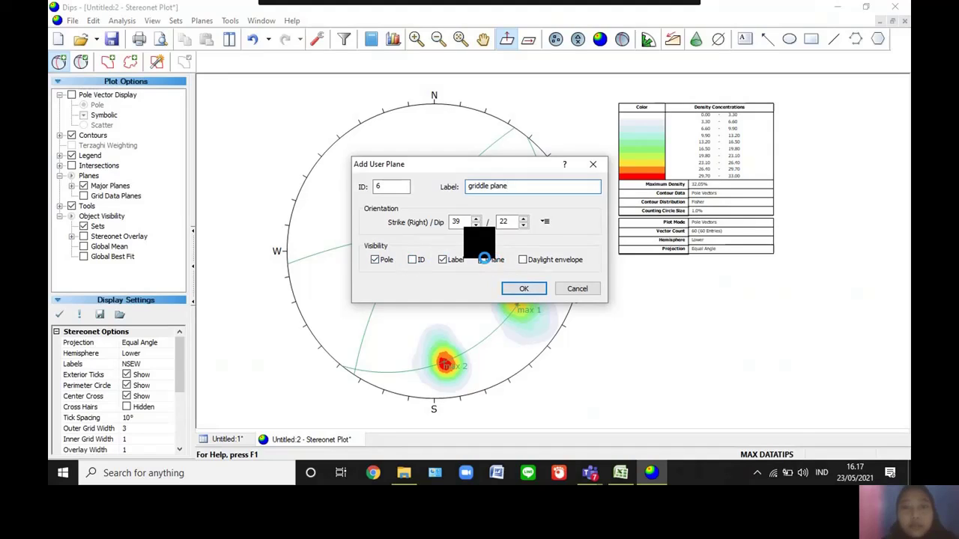
click(483, 260)
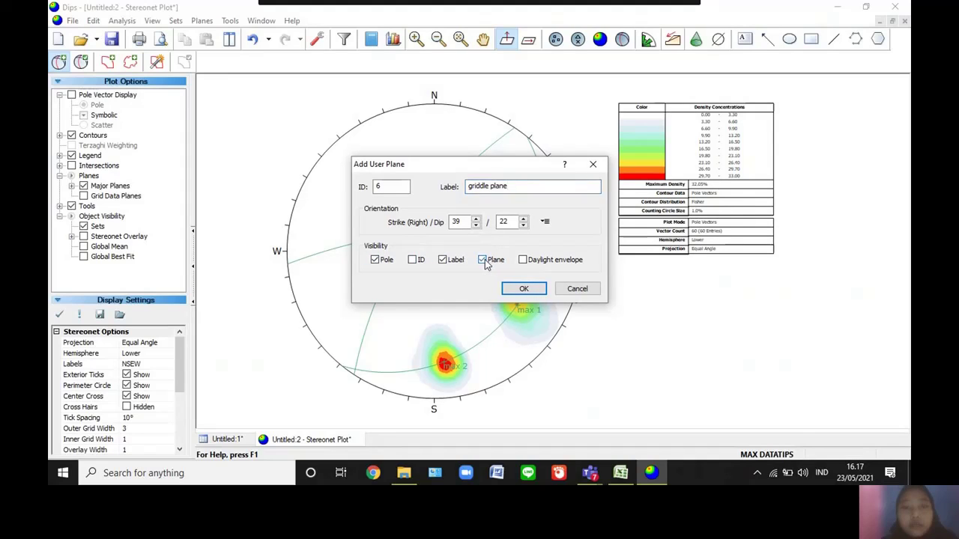
click(374, 260)
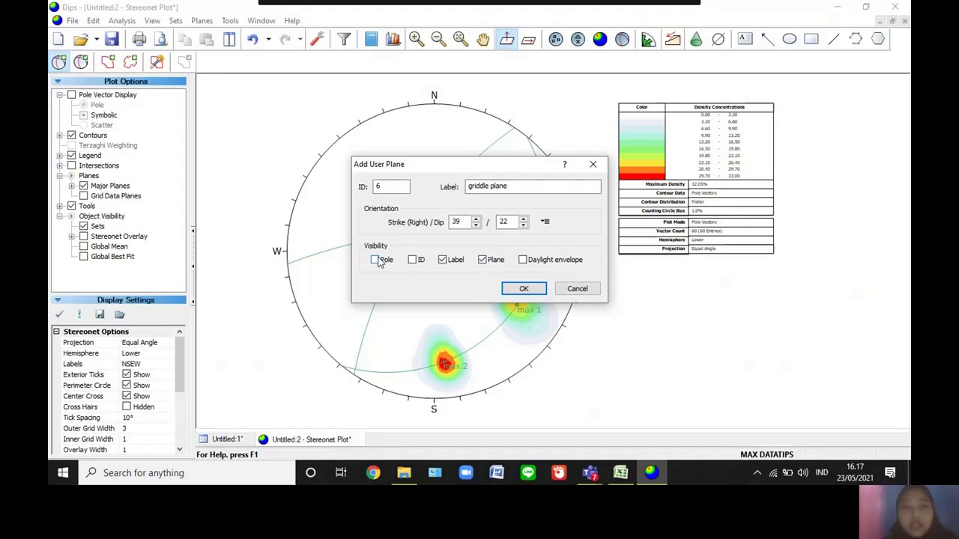
click(522, 289)
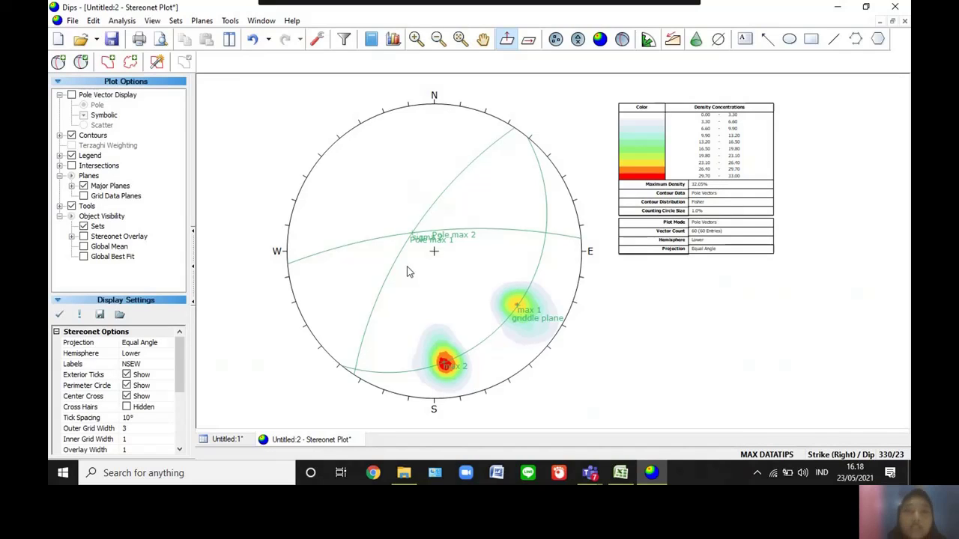
Measure the angle between the points where the griddle plane crosses the Pole max 2 and Pole max 1 planes
click(230, 21)
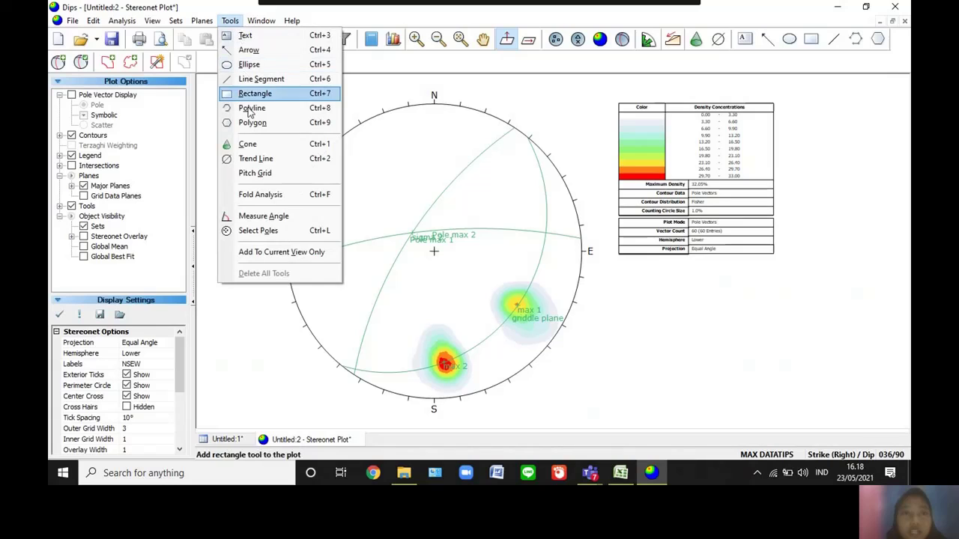
click(260, 217)
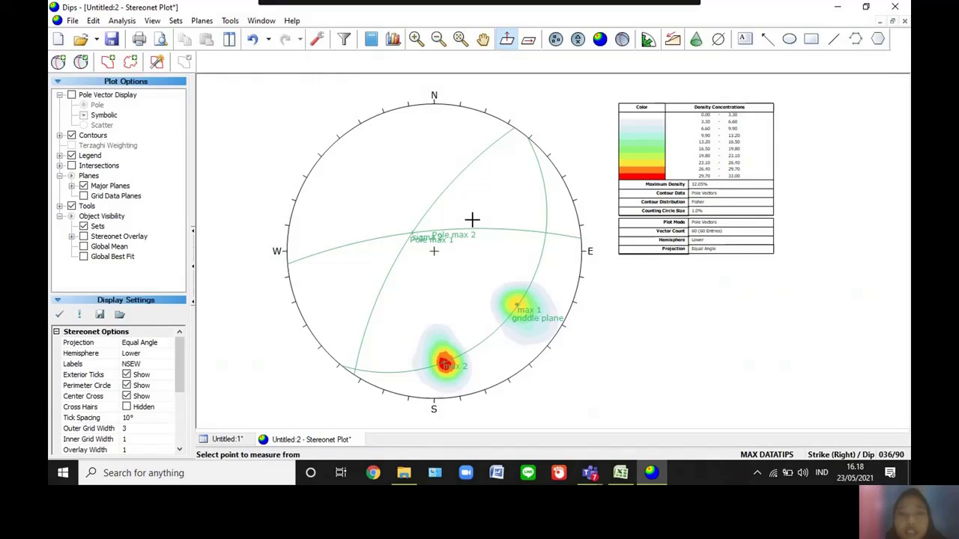
click(544, 233)
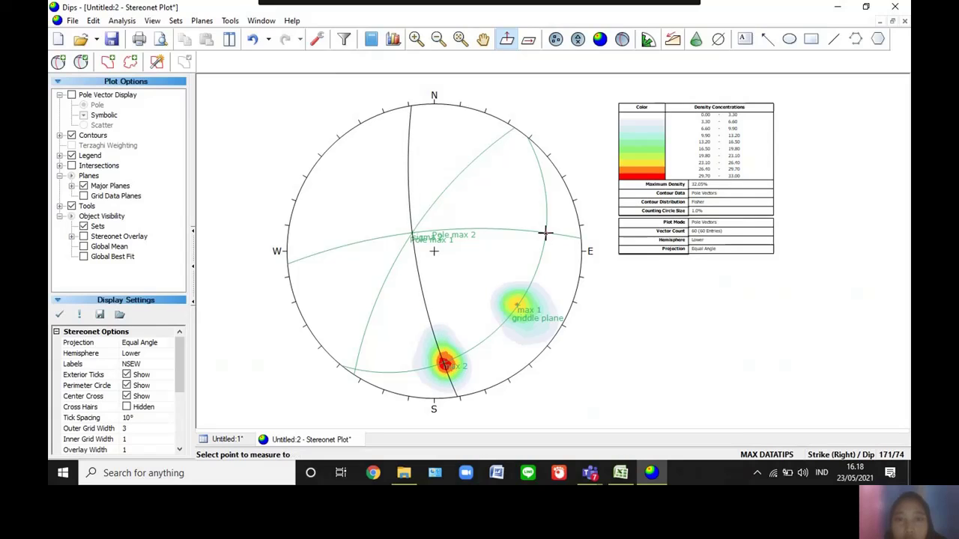
click(545, 233)
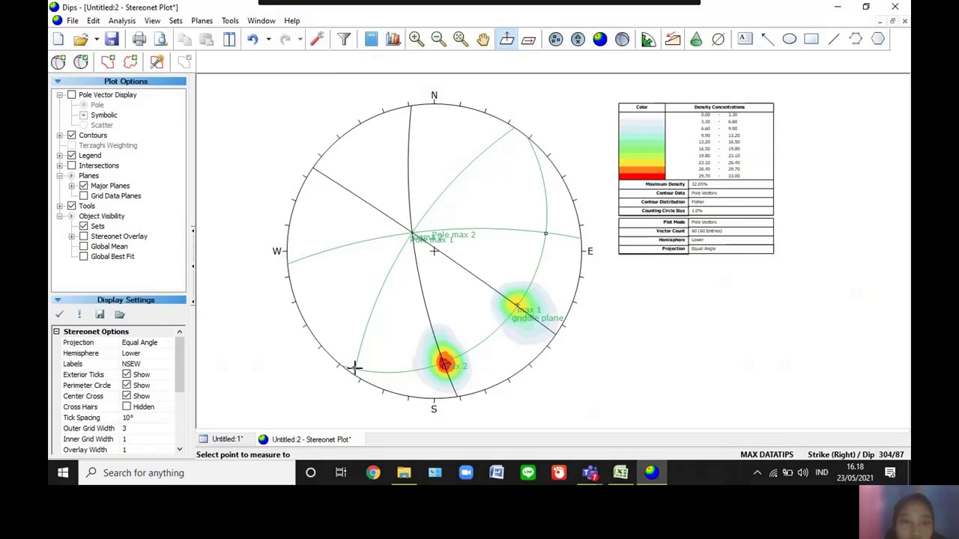
click(355, 367)
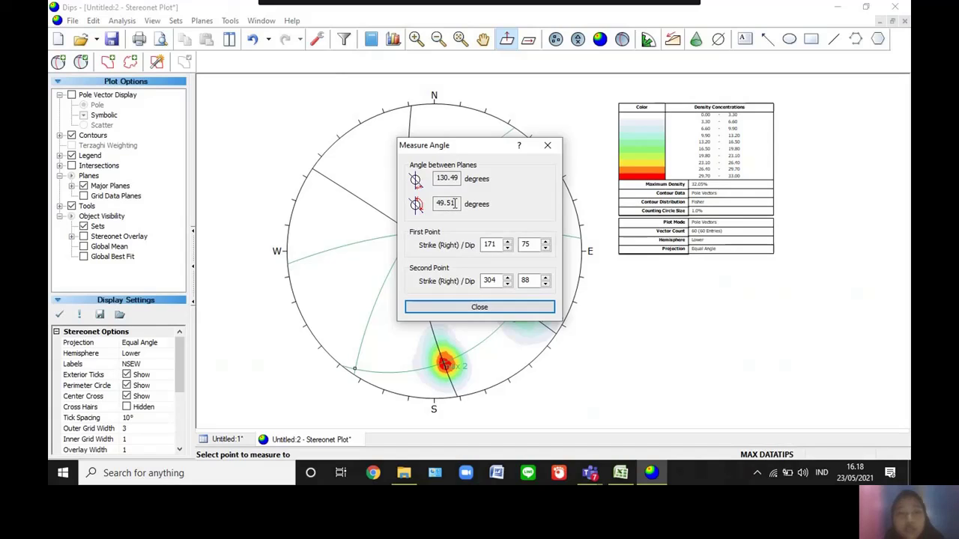
click(463, 308)
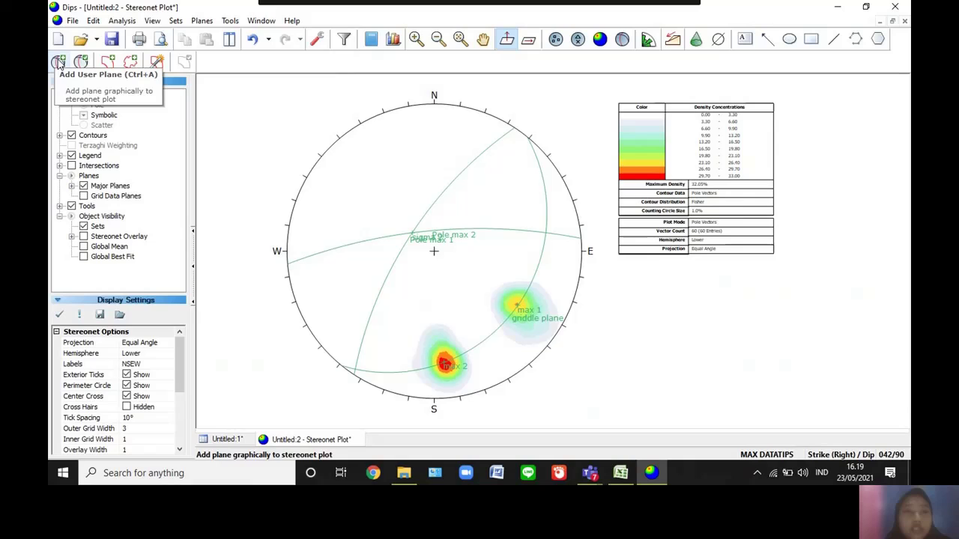
Place a pitch grid along the griddle plane, using the sigma 2 point as its pole
click(230, 20)
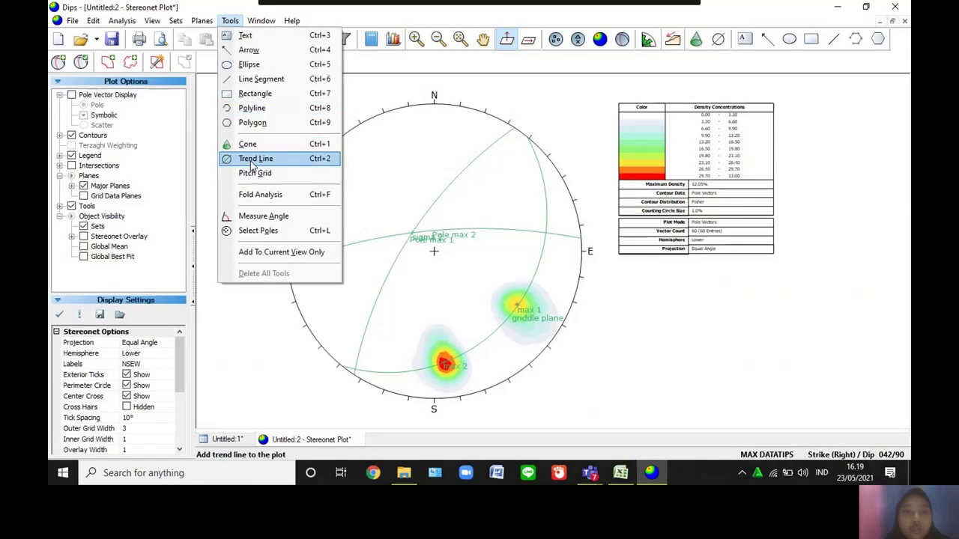
click(254, 174)
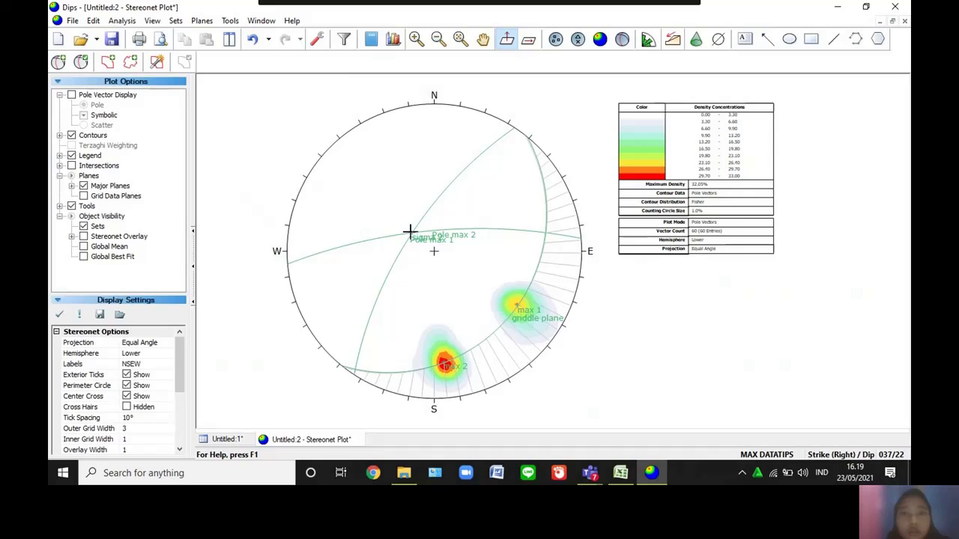
mouse_move(416, 237)
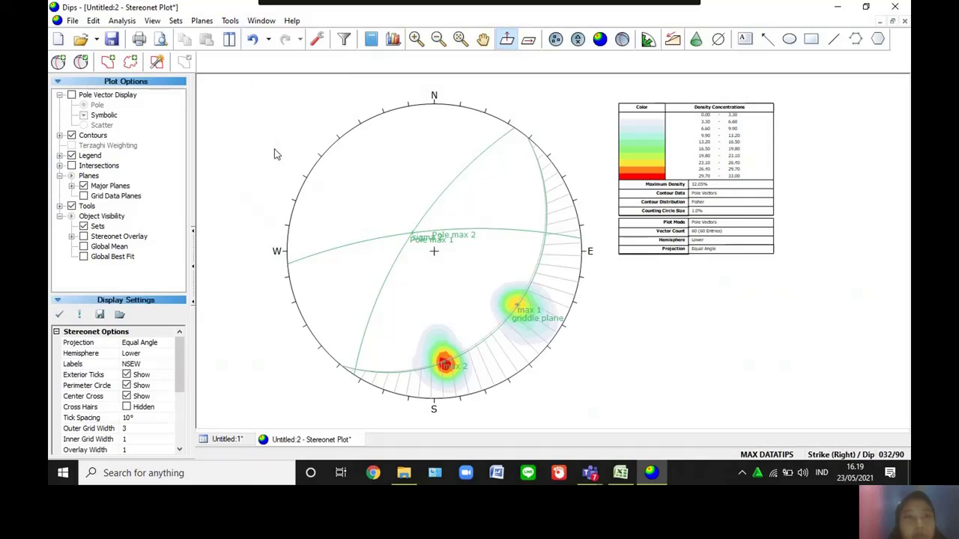
Add another pitch grid with its pole at the sigma 2 point, and delete all tools from the stereonet
click(230, 20)
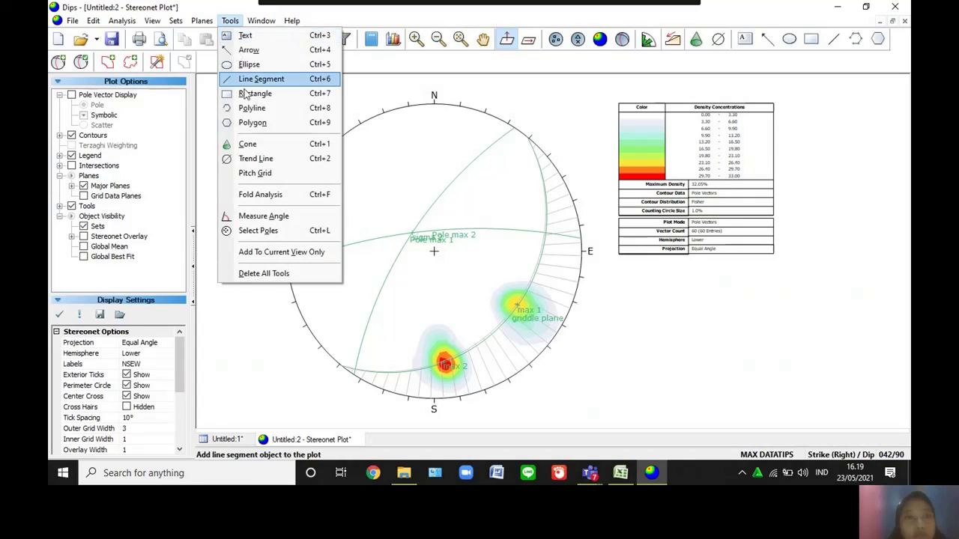
click(294, 175)
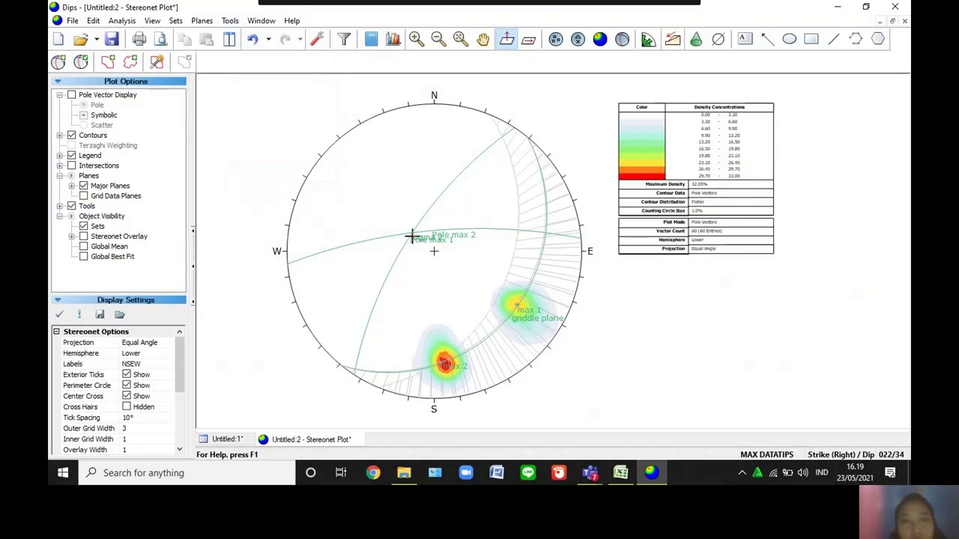
click(231, 24)
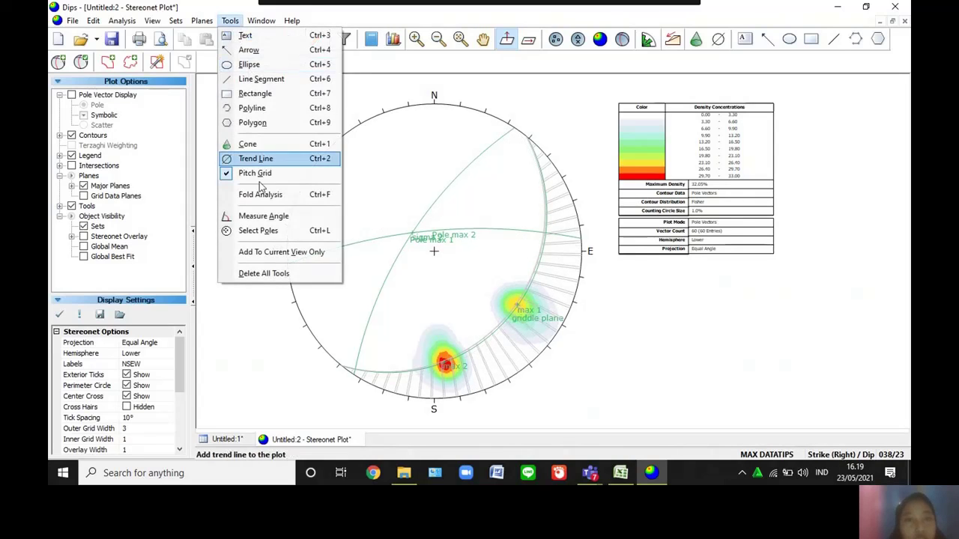
click(264, 275)
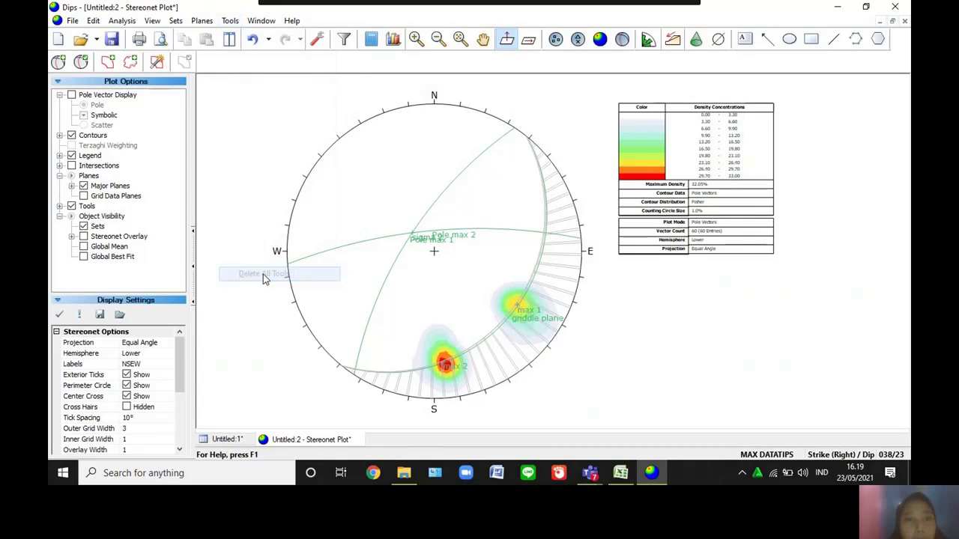
Place a fresh pitch grid along the griddle plane with its pole on the sigma 2 point, dismissing the Smadav update offer
click(230, 23)
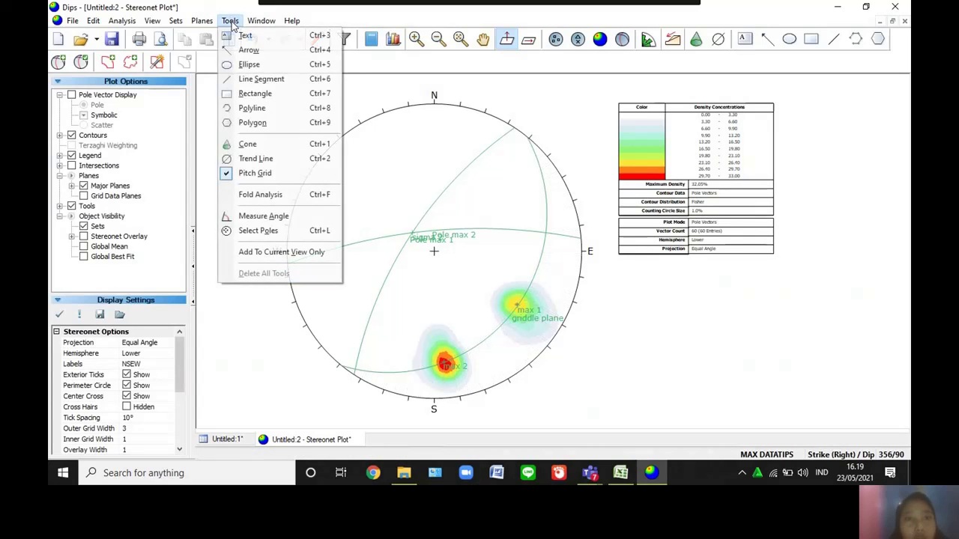
click(262, 217)
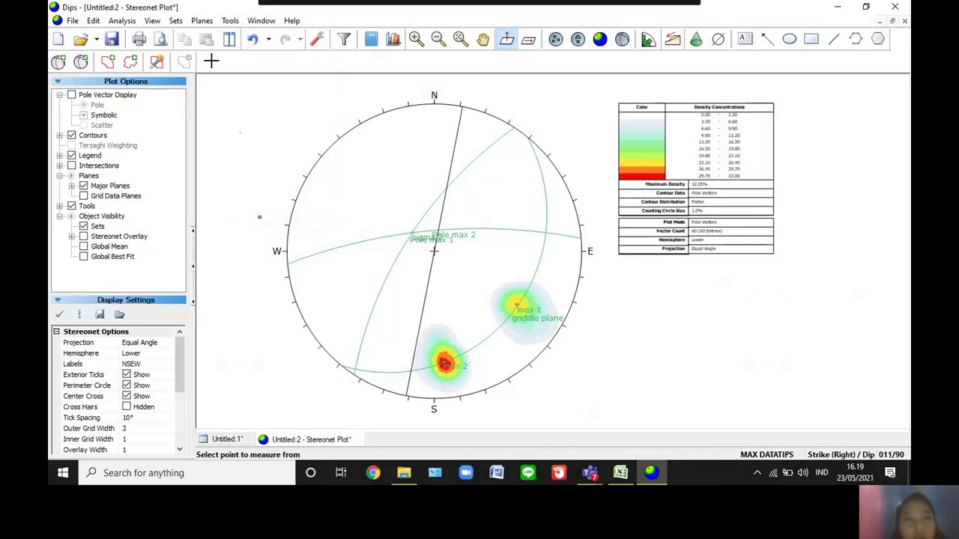
click(230, 23)
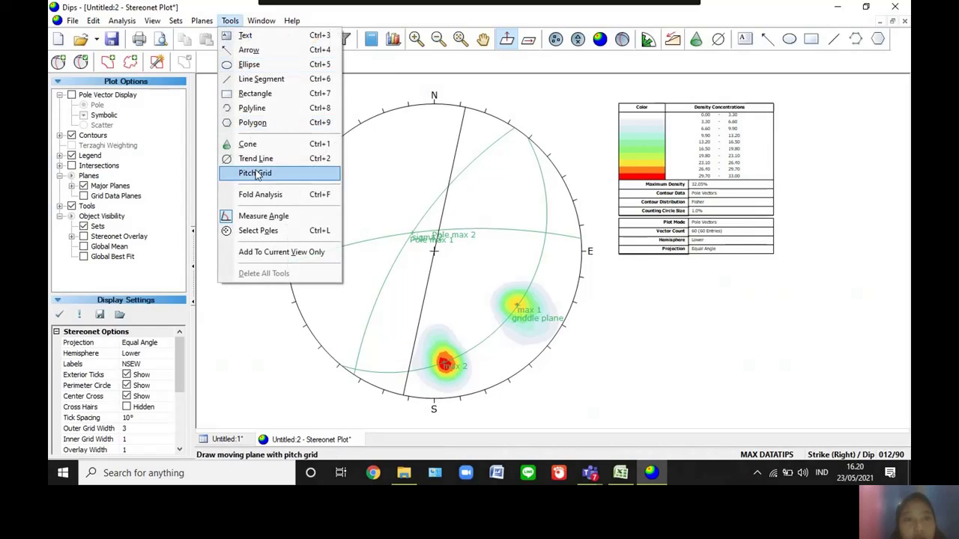
click(256, 176)
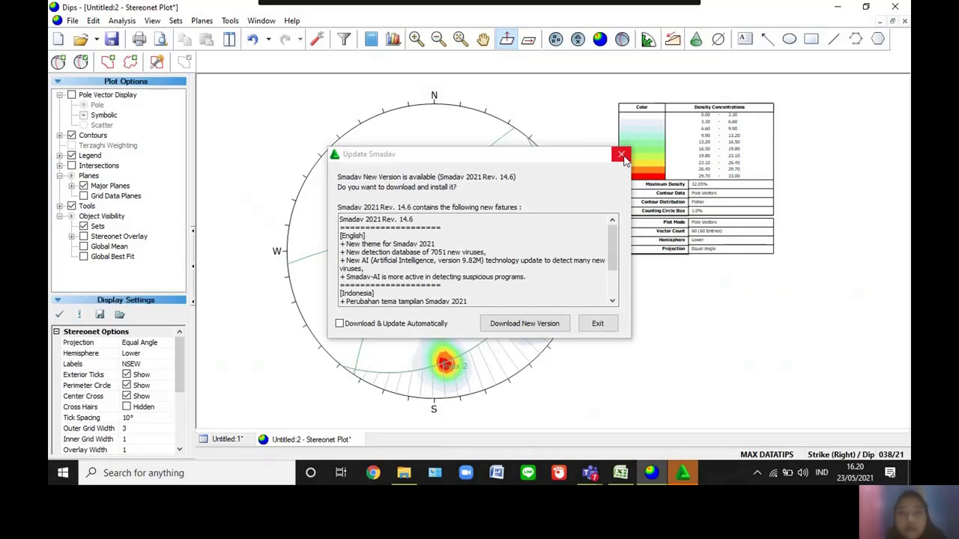
click(621, 155)
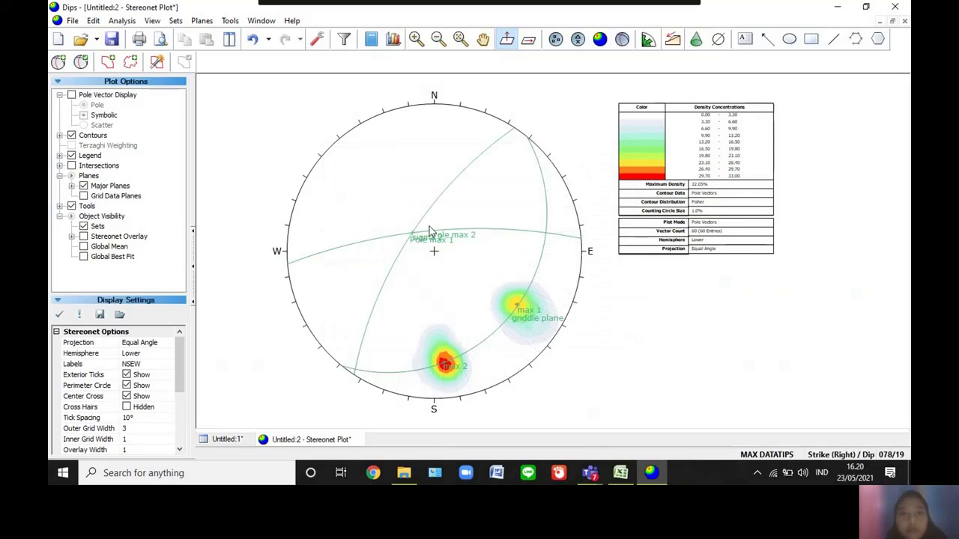
click(231, 21)
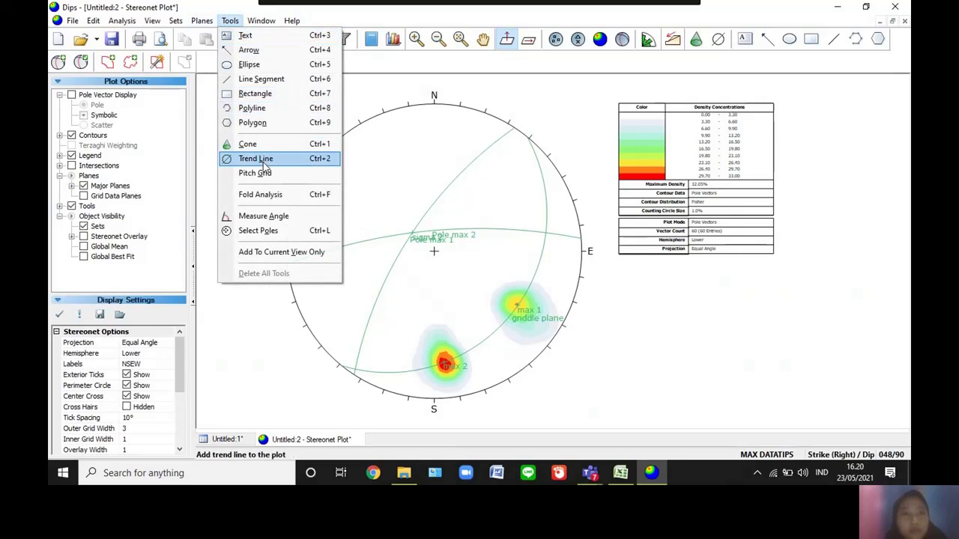
click(300, 174)
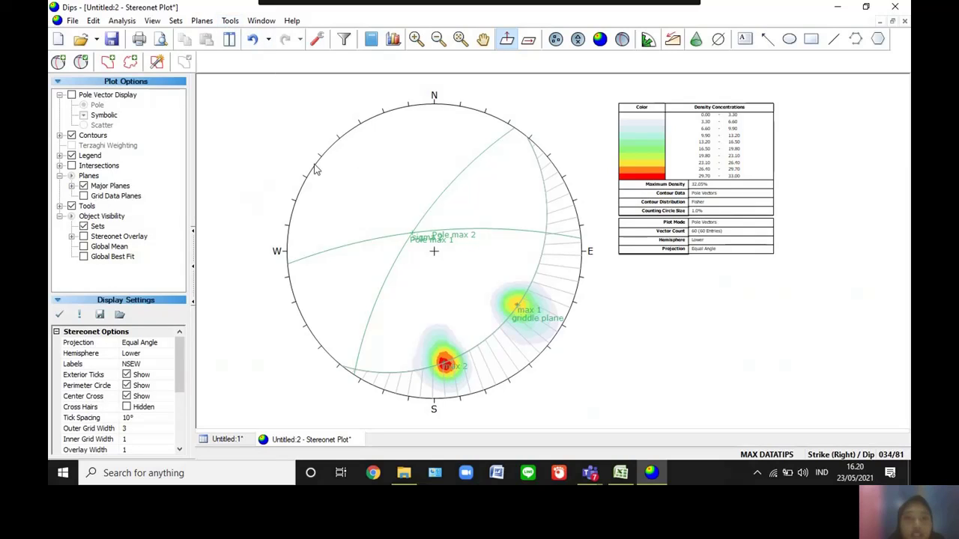
Add a user plane at 240/70 on the griddle plane between max 1 and max 2, labelled "sigma 3", with its pole shown and plane hidden
click(81, 64)
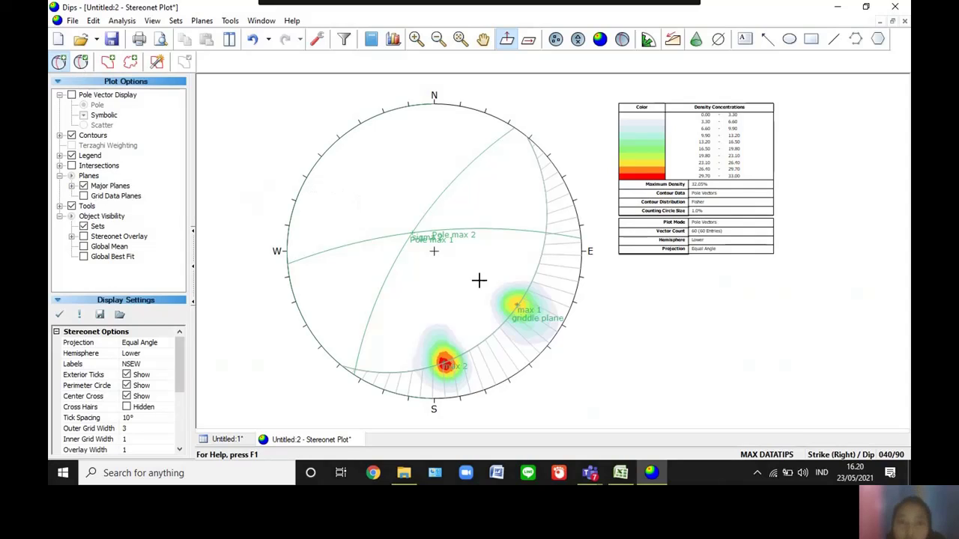
click(499, 323)
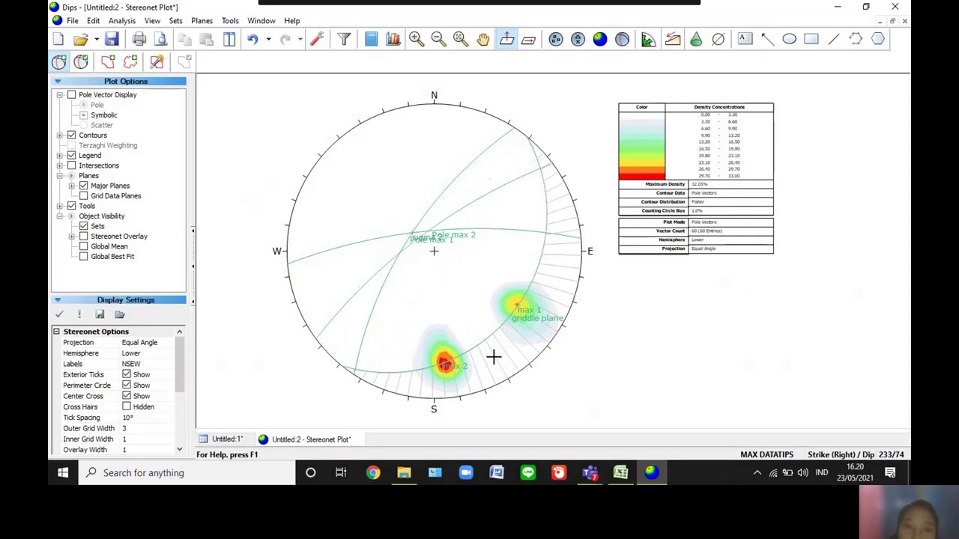
click(447, 361)
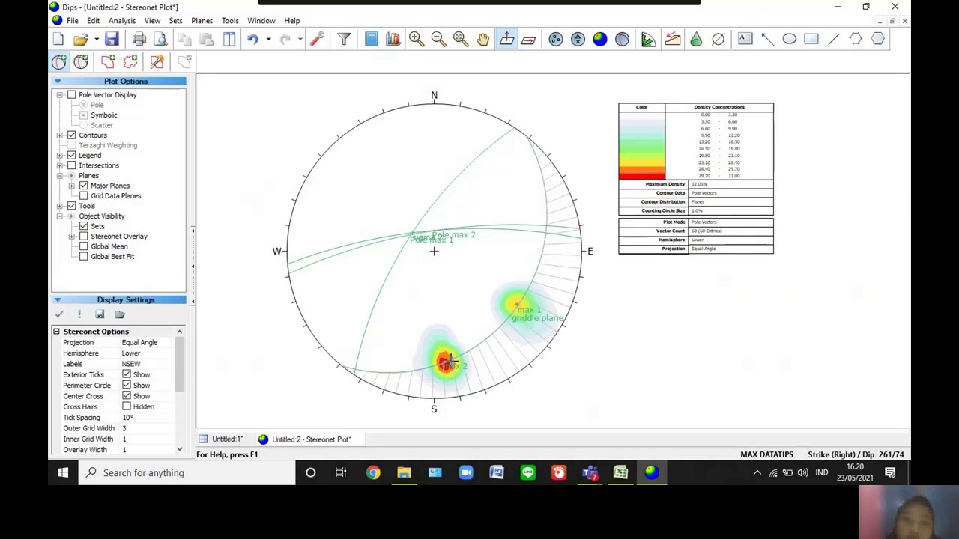
click(485, 339)
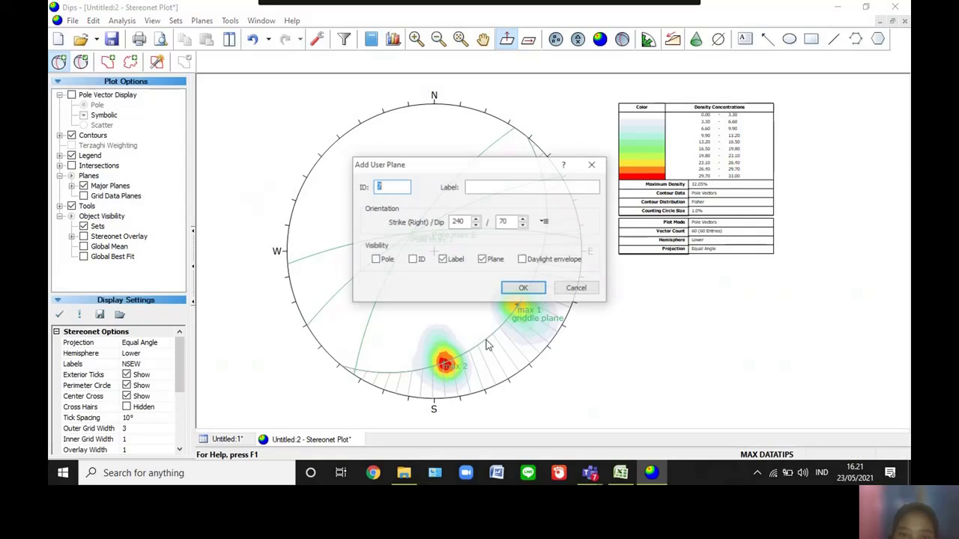
click(488, 187)
text(sigma)
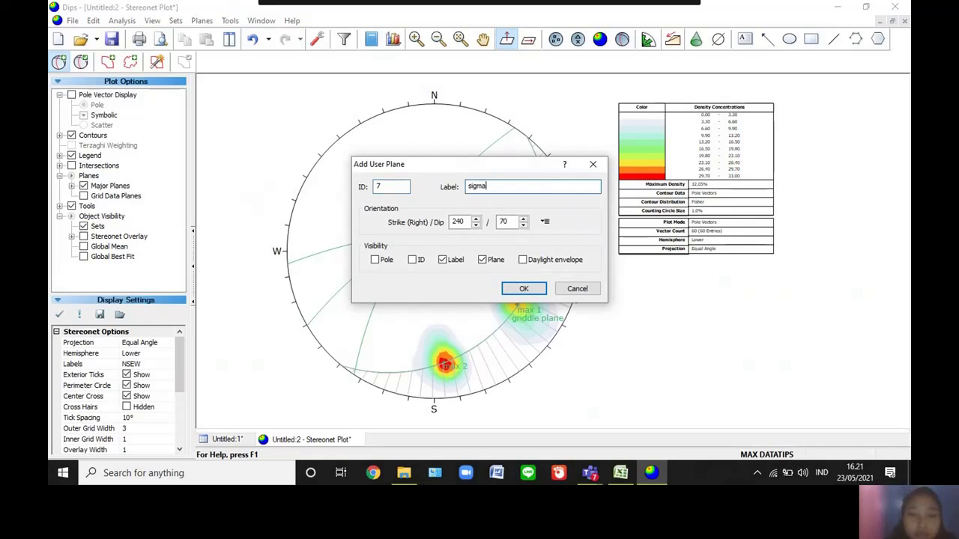
text( 3)
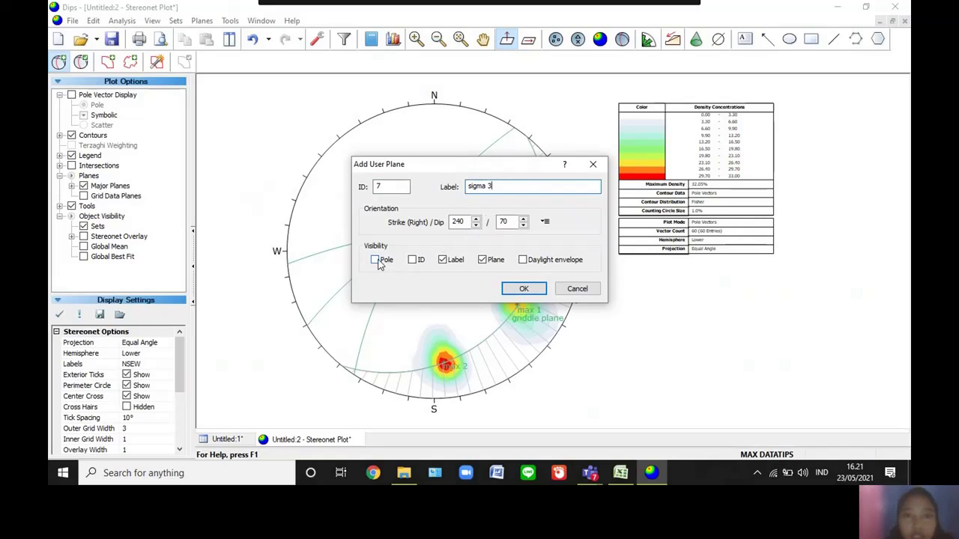
click(491, 264)
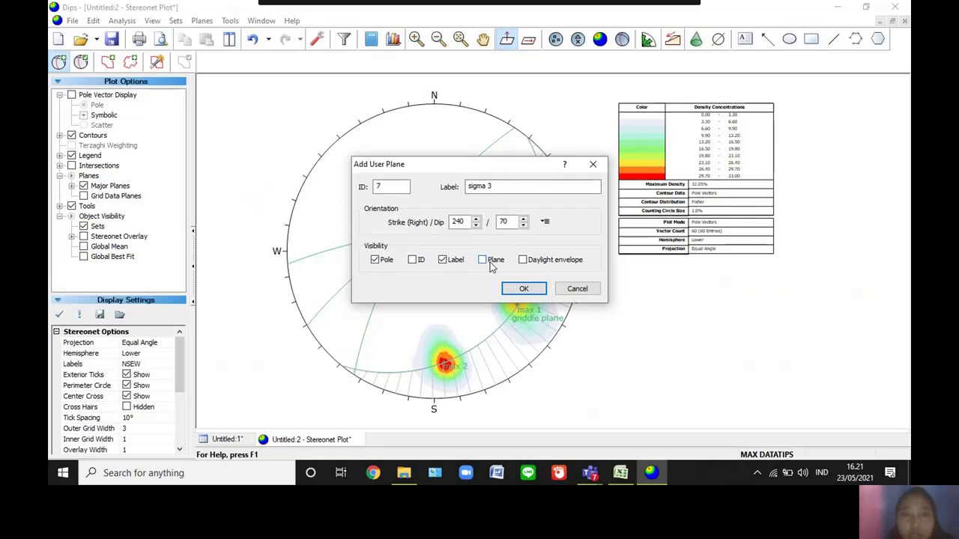
click(521, 290)
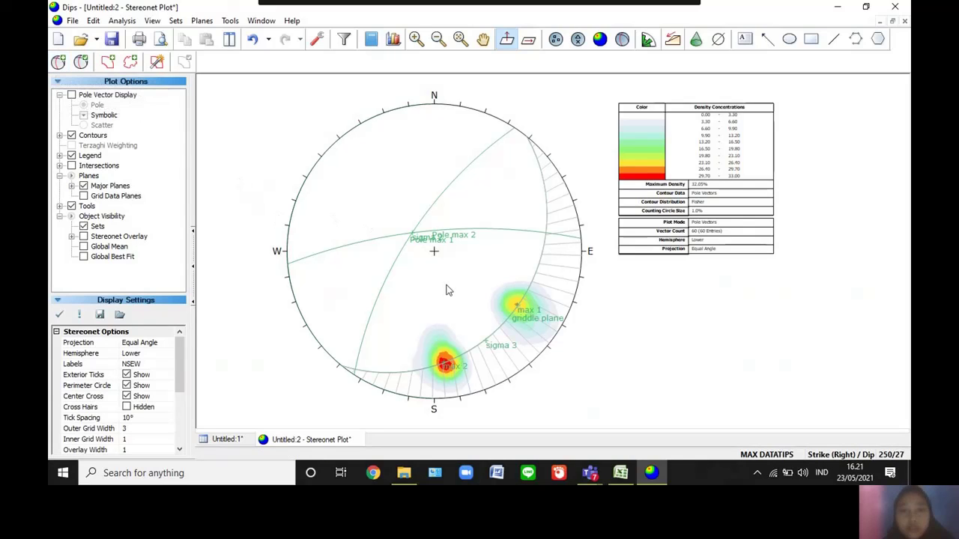
Add a user plane at 147/83 on the griddle plane's northeastern part, labelled "sigma 1" with only its pole shown, and delete the pitch grid
click(59, 62)
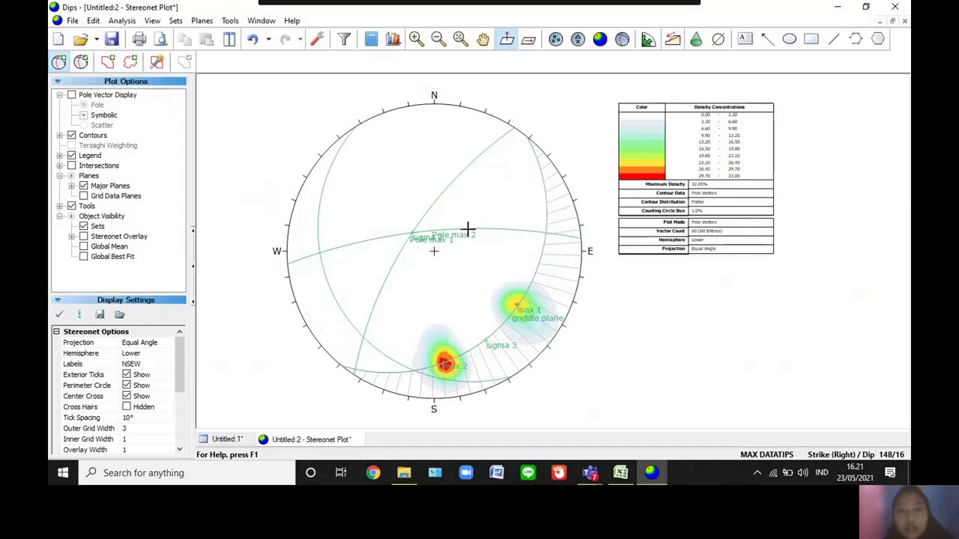
click(543, 180)
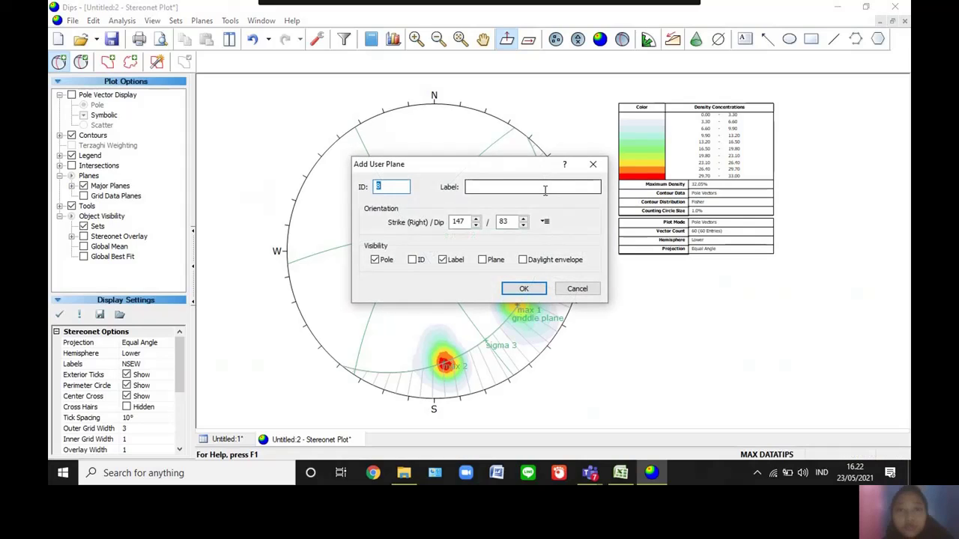
key(Tab)
text(sigma )
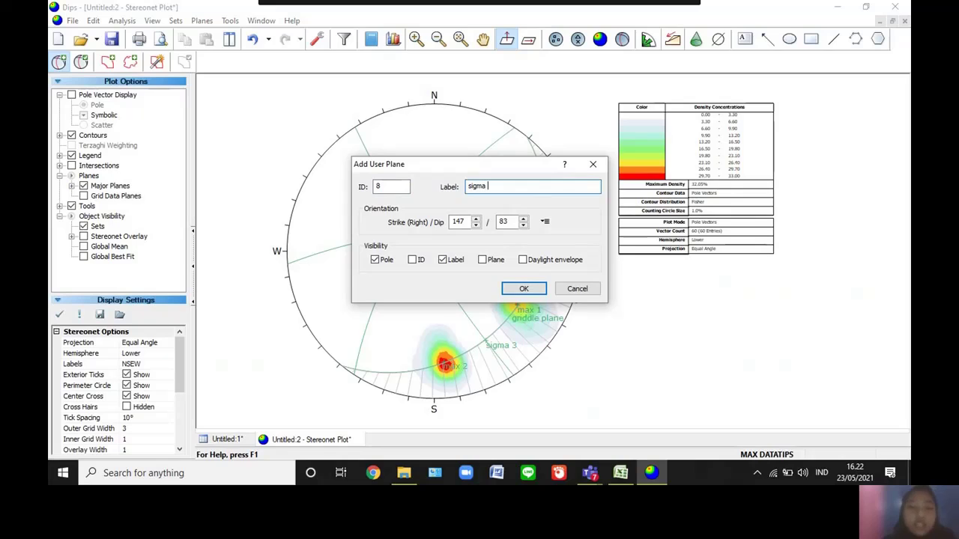
text(1)
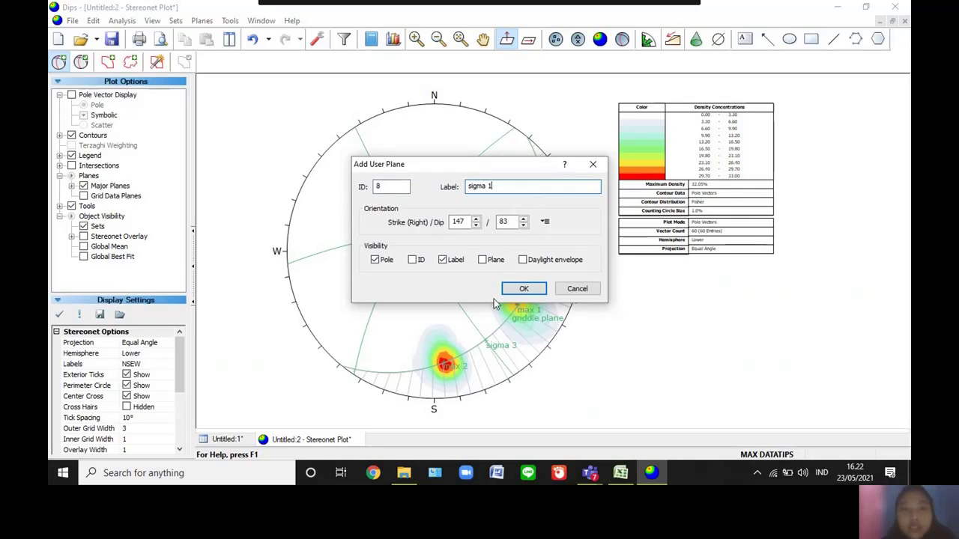
click(519, 290)
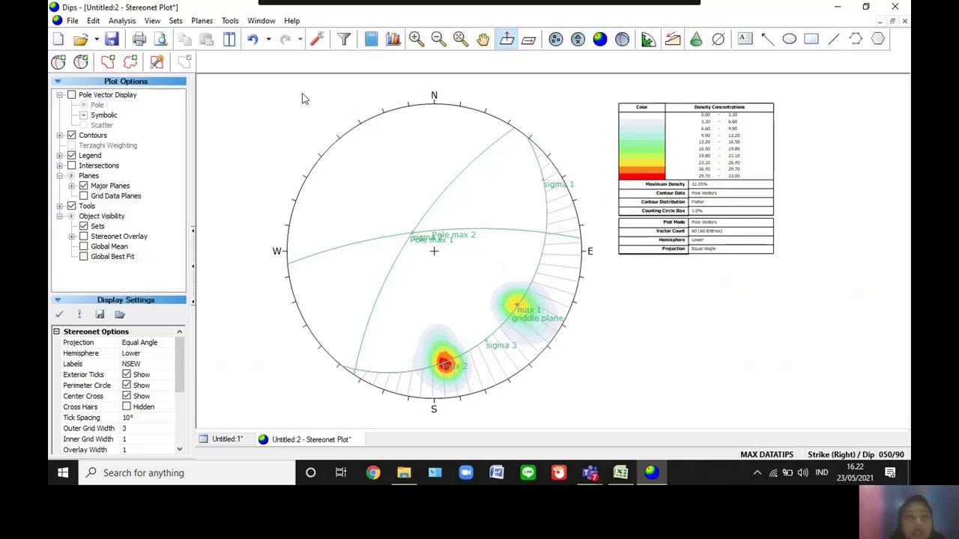
click(227, 23)
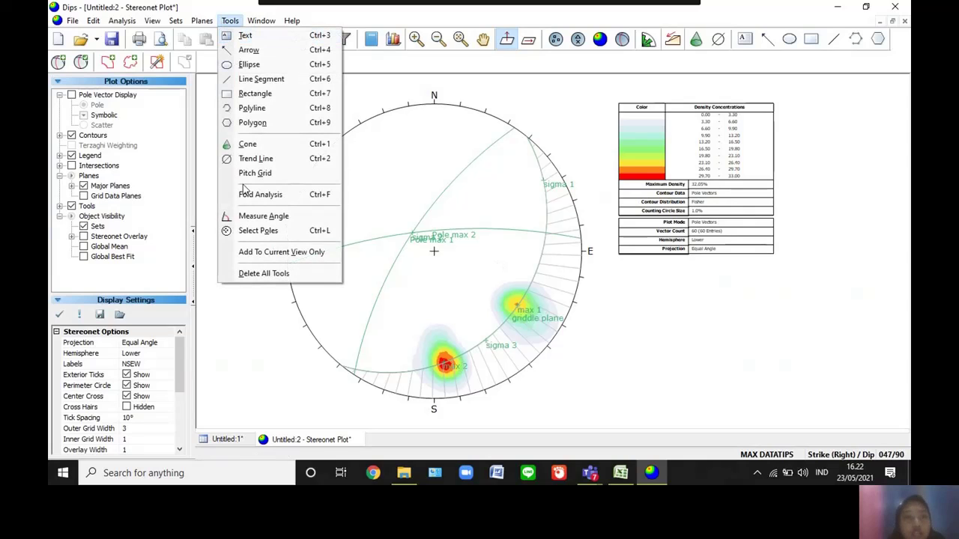
click(247, 275)
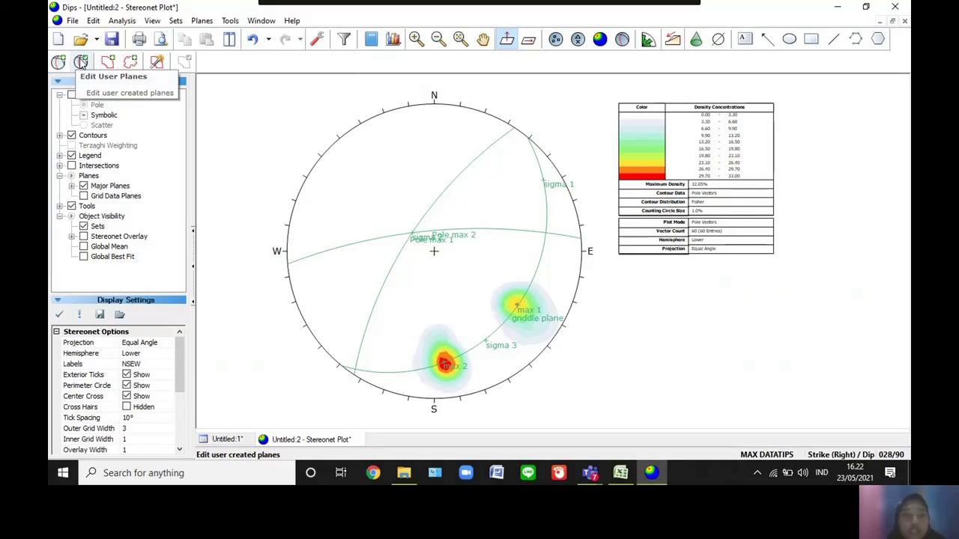
Change the display colour of the max 1 and max 2 user planes to black
click(81, 61)
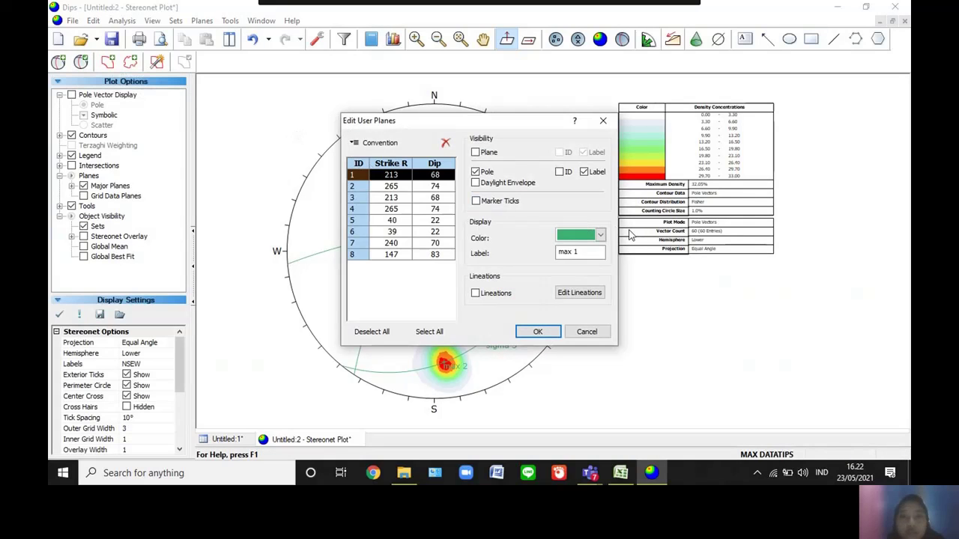
click(601, 237)
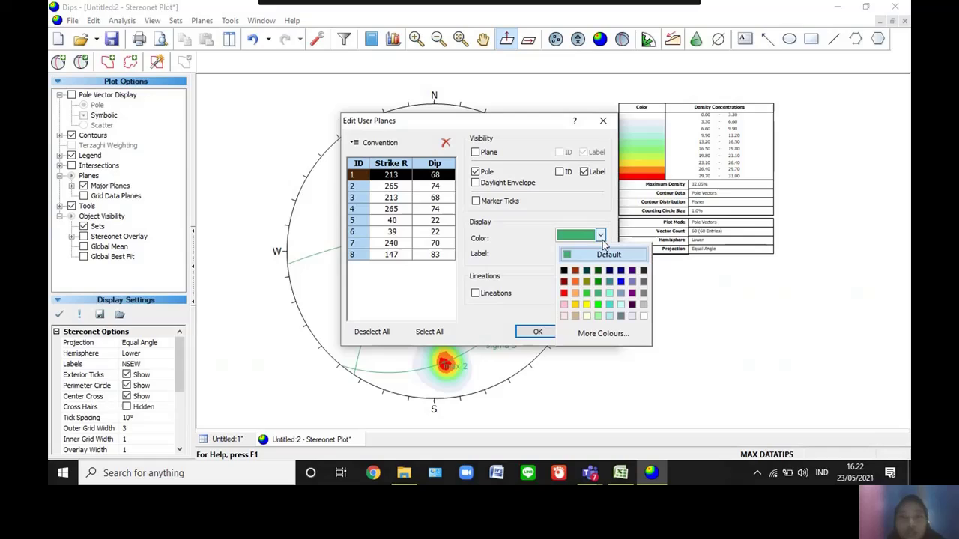
click(564, 274)
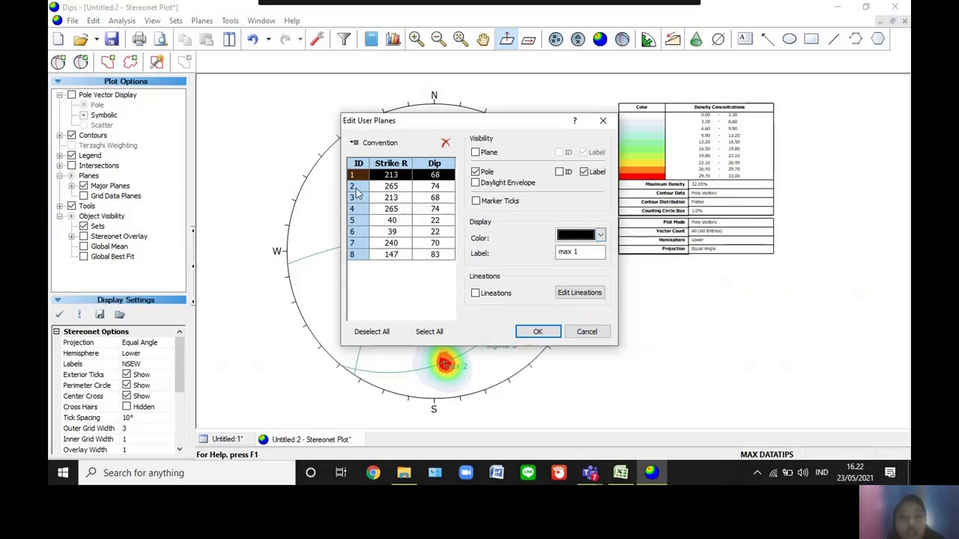
click(352, 186)
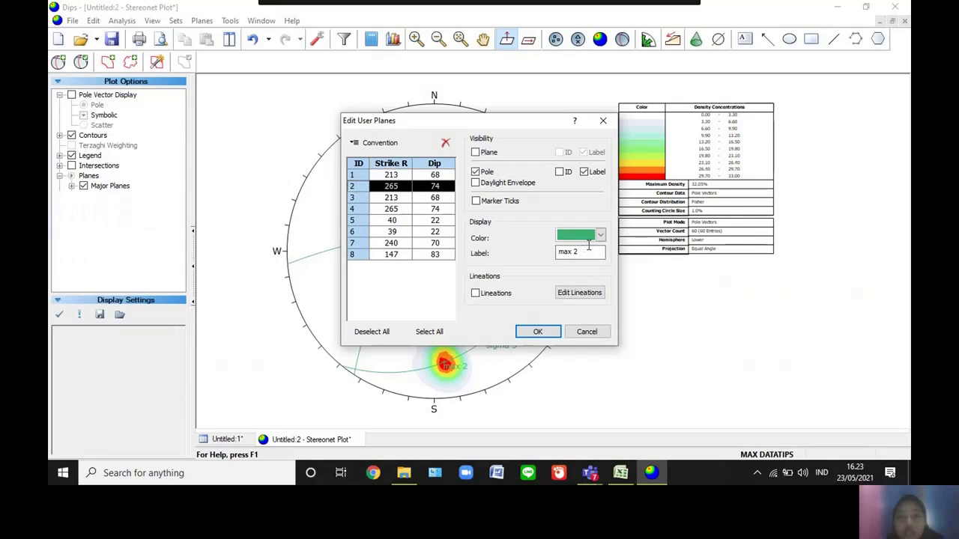
click(601, 237)
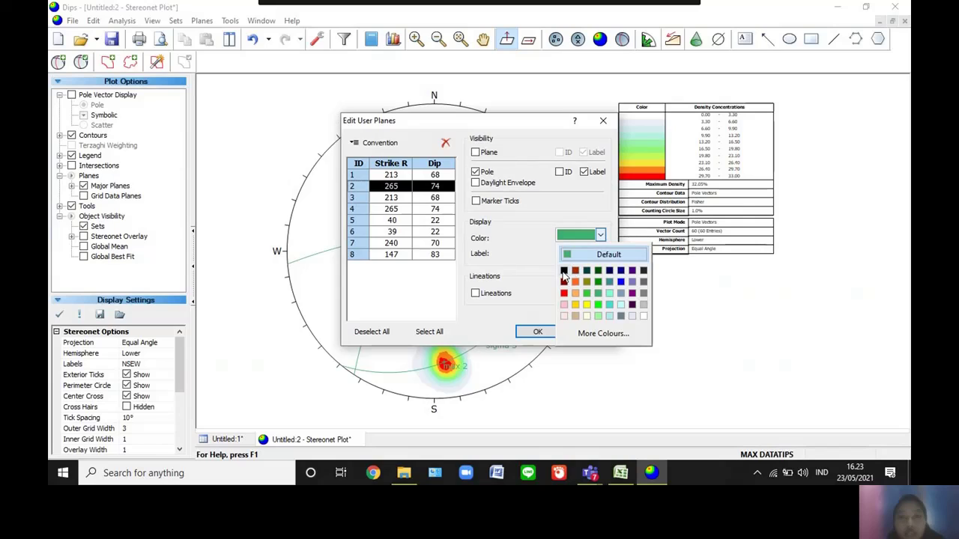
click(565, 274)
Change the display colour of the Pole max 1 user plane to red
click(355, 198)
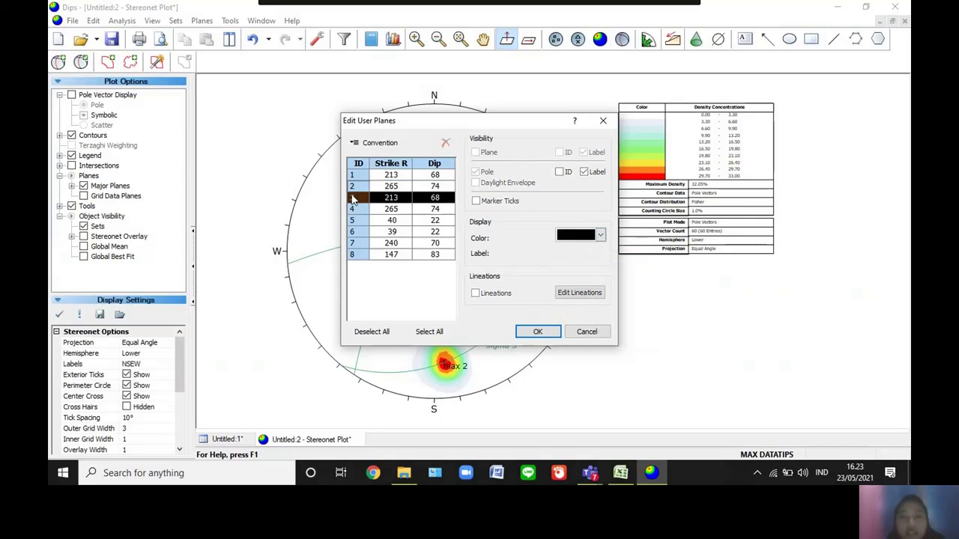
click(601, 237)
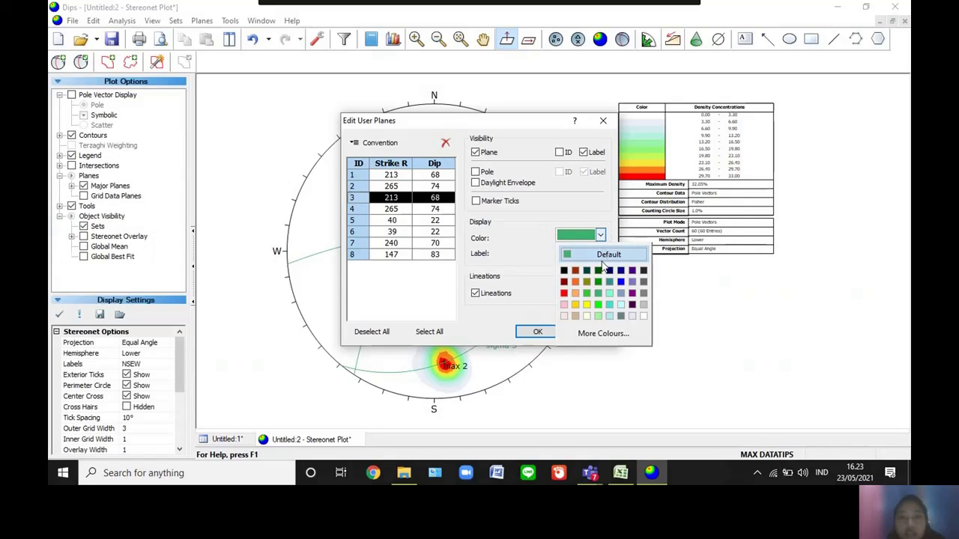
click(564, 295)
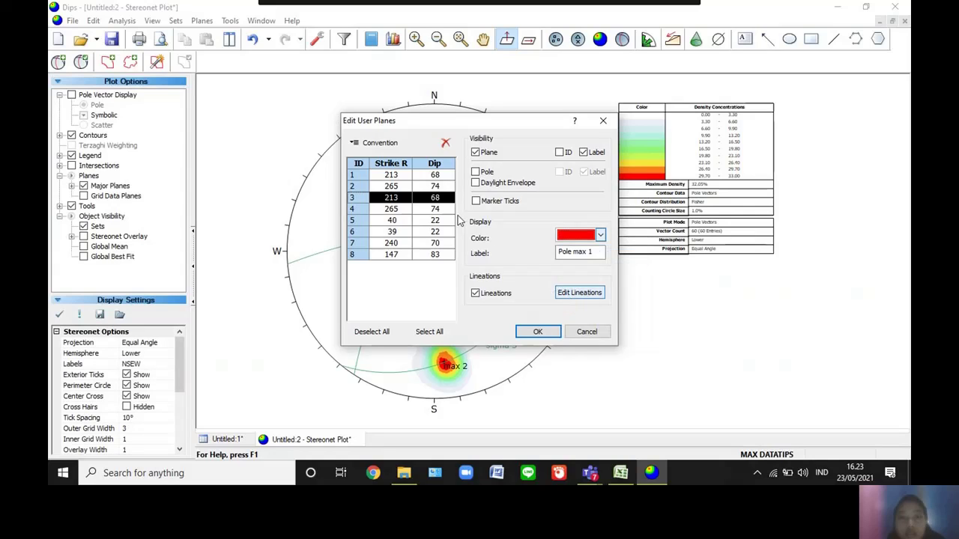
Change the display colour of the Pole max 2 and sigma 2 user planes to green
drag(356, 209, 356, 221)
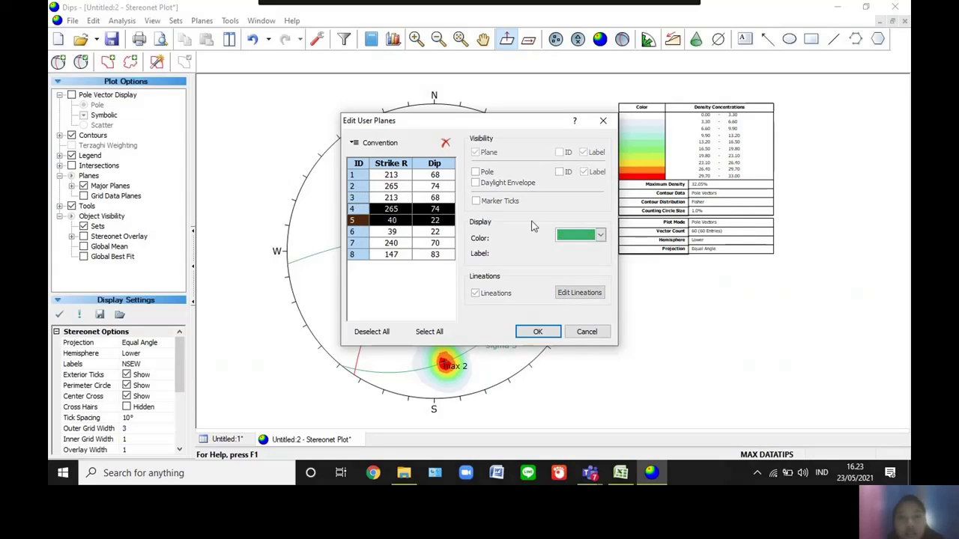
click(600, 236)
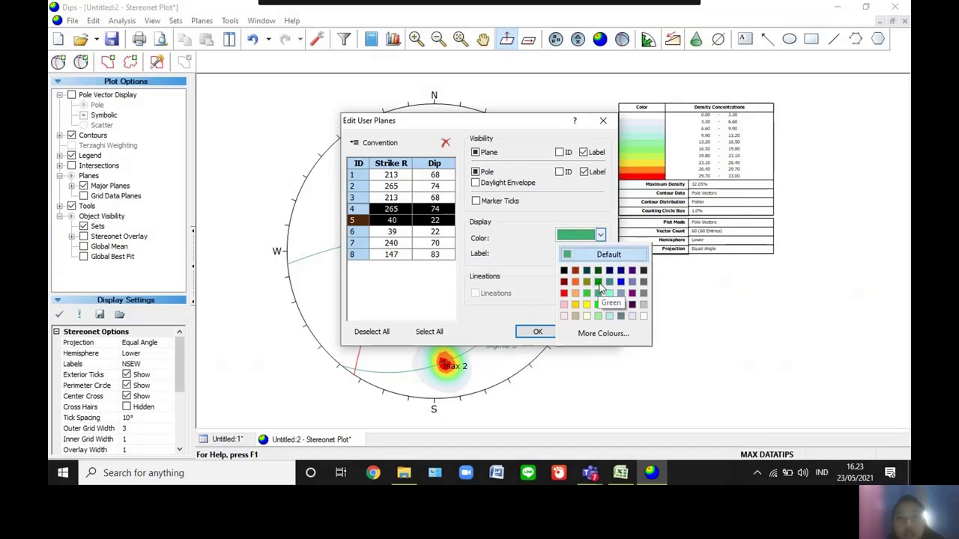
click(599, 284)
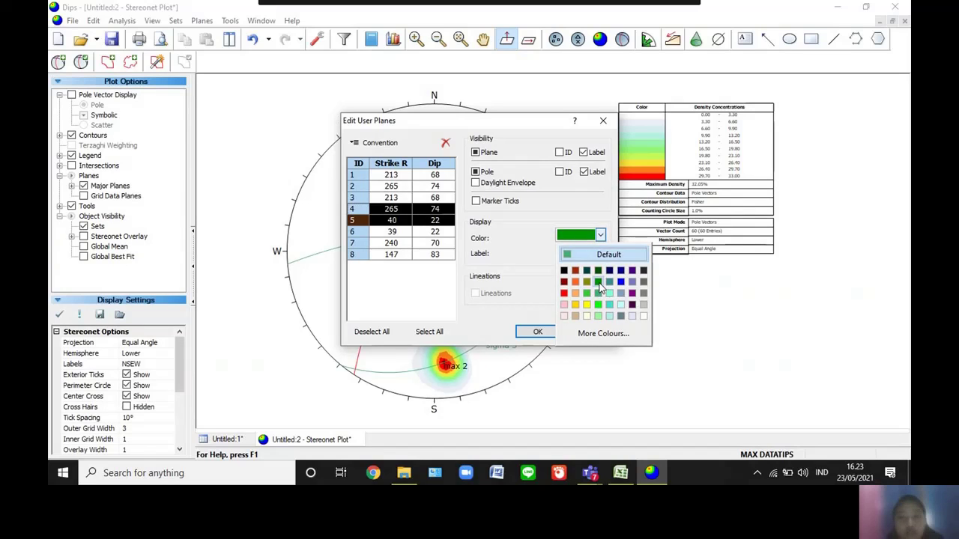
click(355, 213)
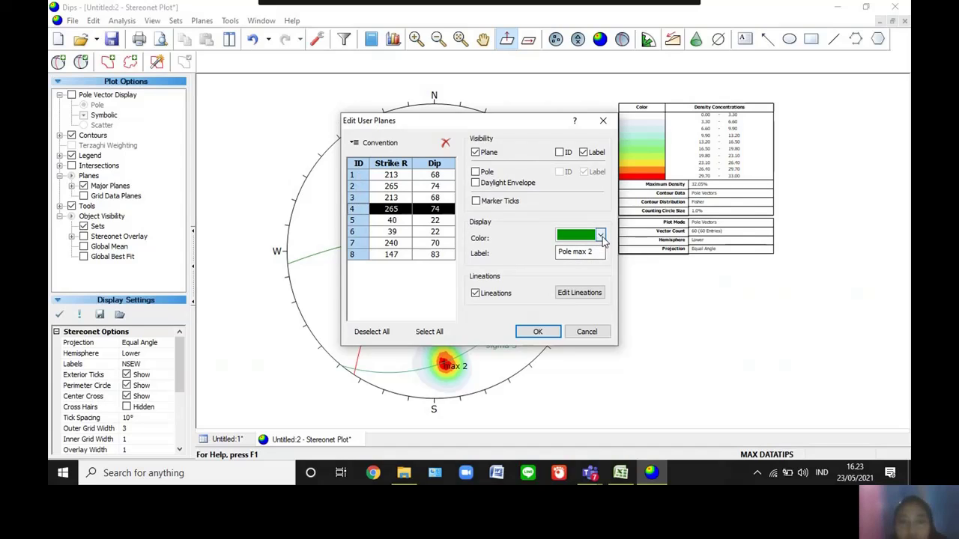
click(354, 199)
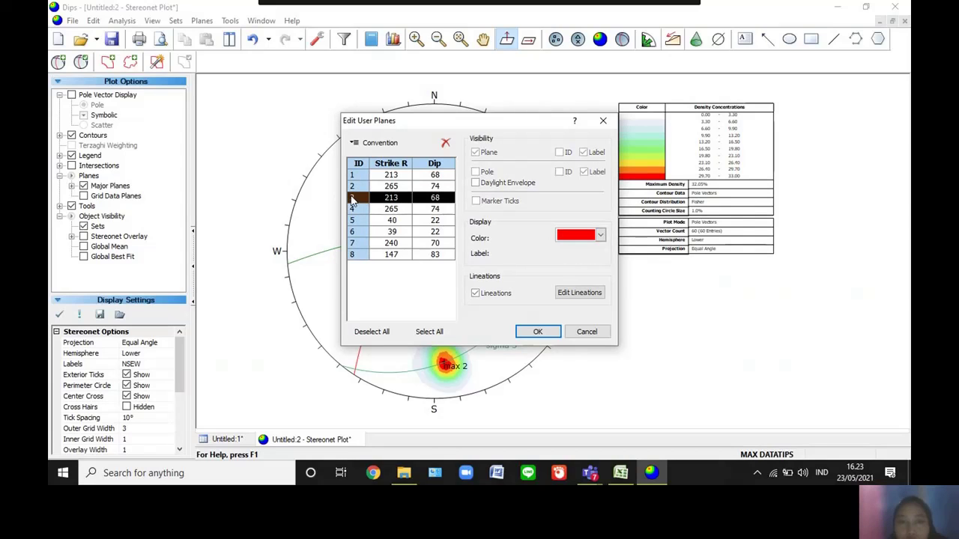
click(354, 210)
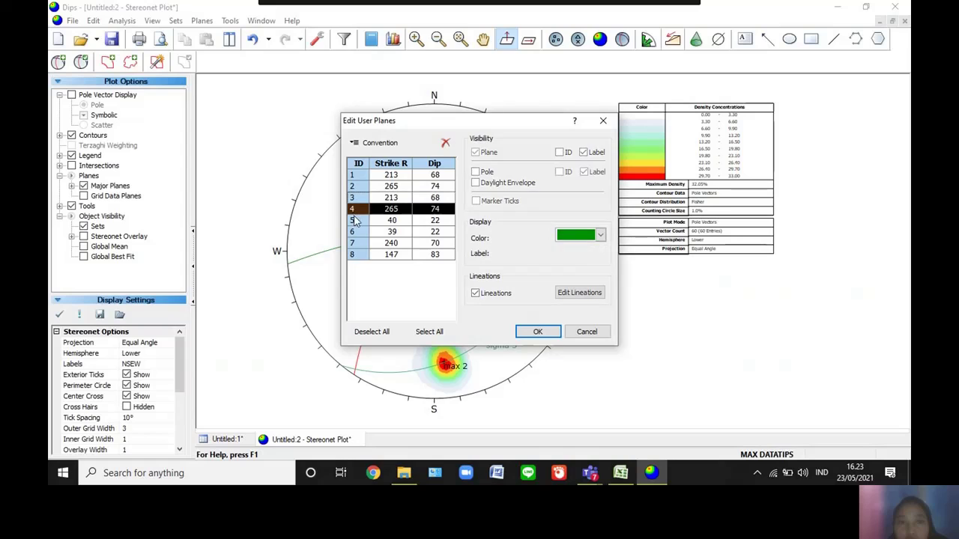
Change the display colour of the sigma 2 user plane to dark purple
click(356, 221)
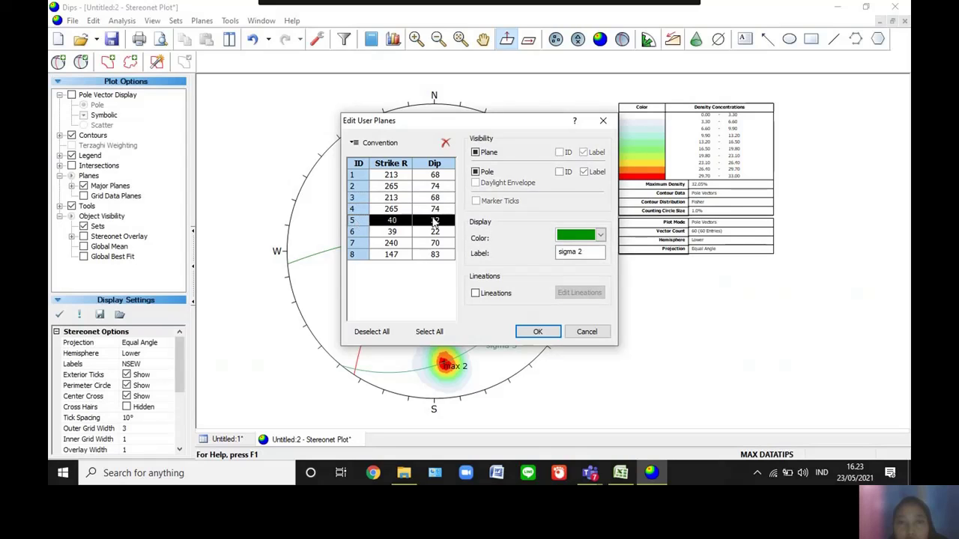
click(600, 237)
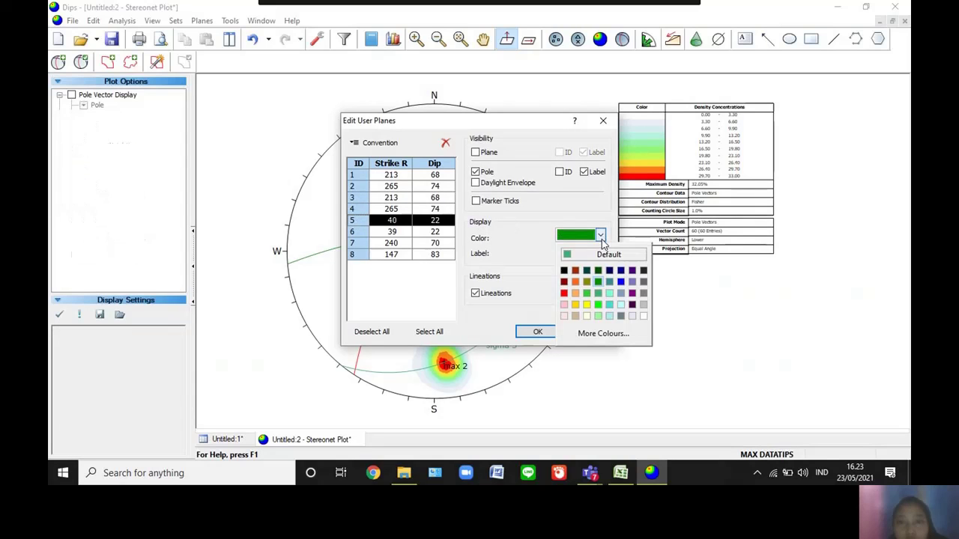
click(632, 270)
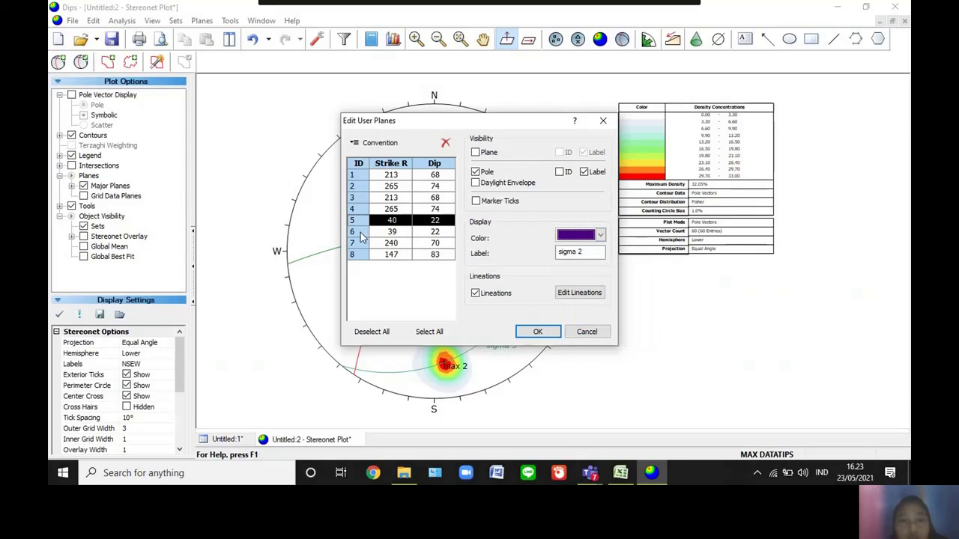
Change the display colour of the griddle plane and the 240/70 user plane to blue
click(362, 233)
shift+click(362, 243)
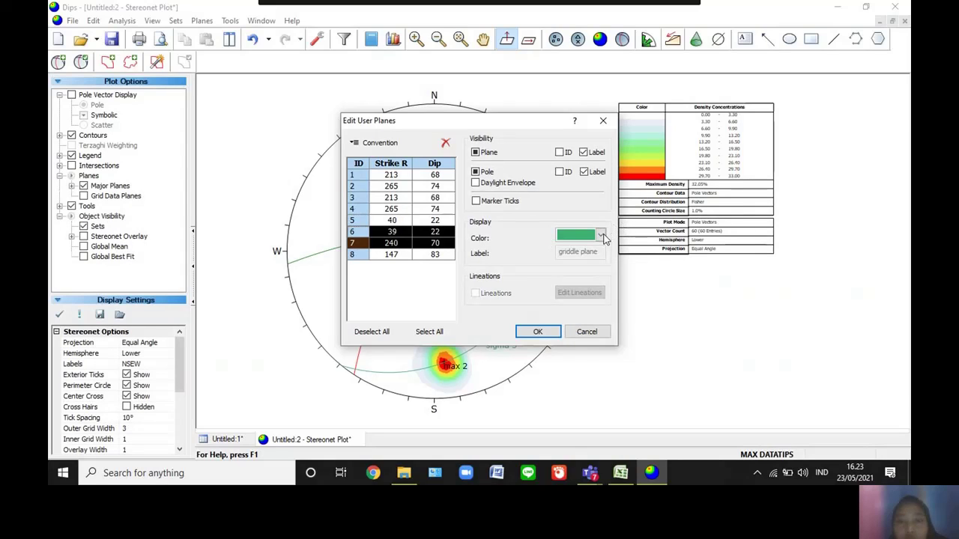
click(602, 237)
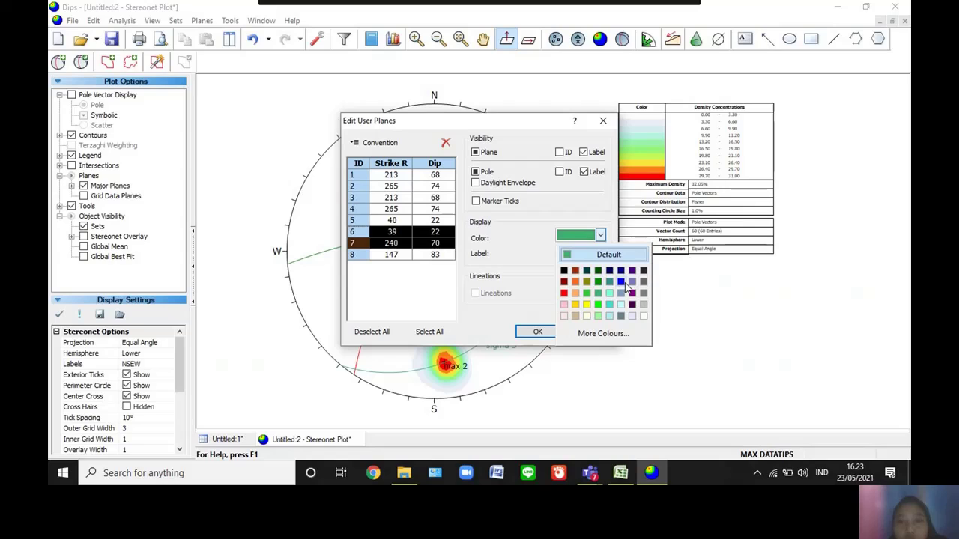
click(621, 282)
Change the display colour of the 147/83 sigma 1 user plane to dark purple and apply the user plane edits
click(355, 255)
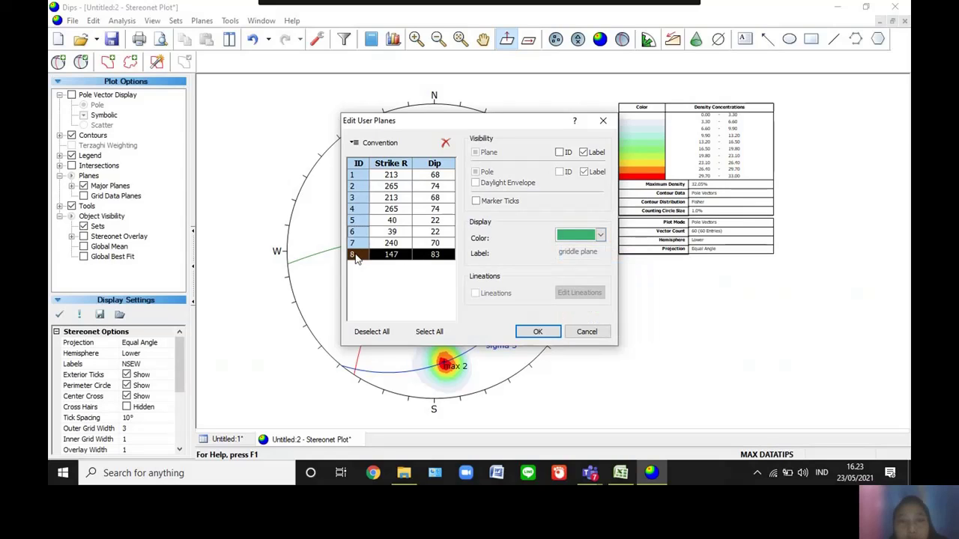
shift+click(355, 242)
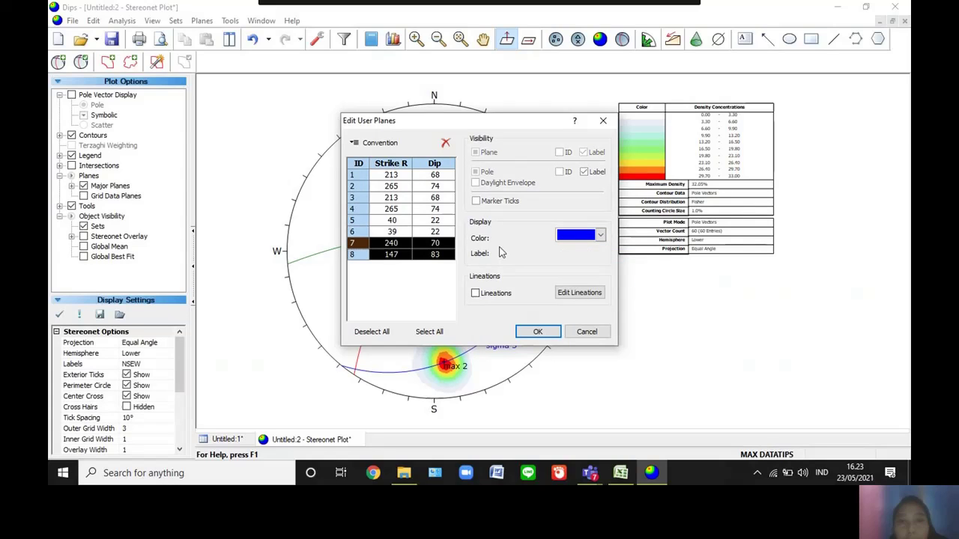
click(601, 236)
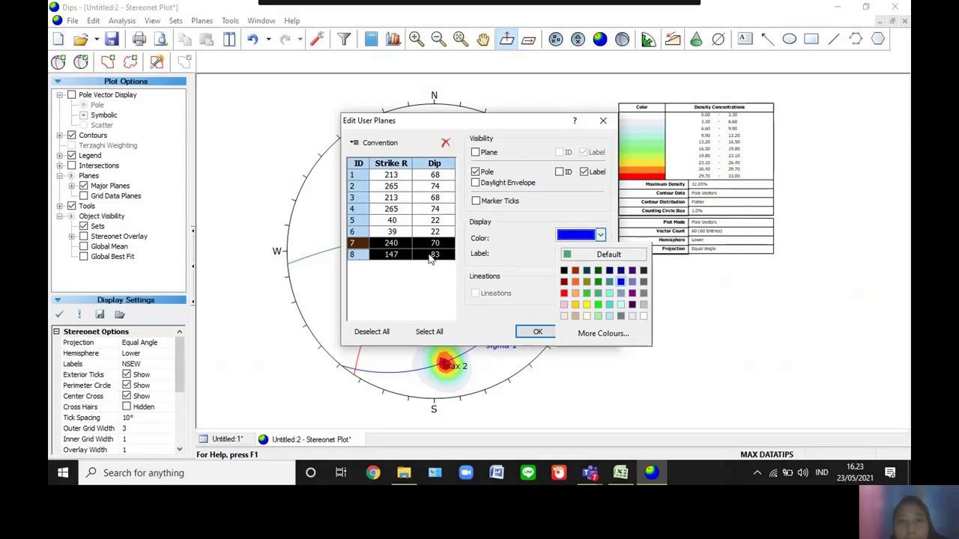
click(367, 258)
click(367, 258)
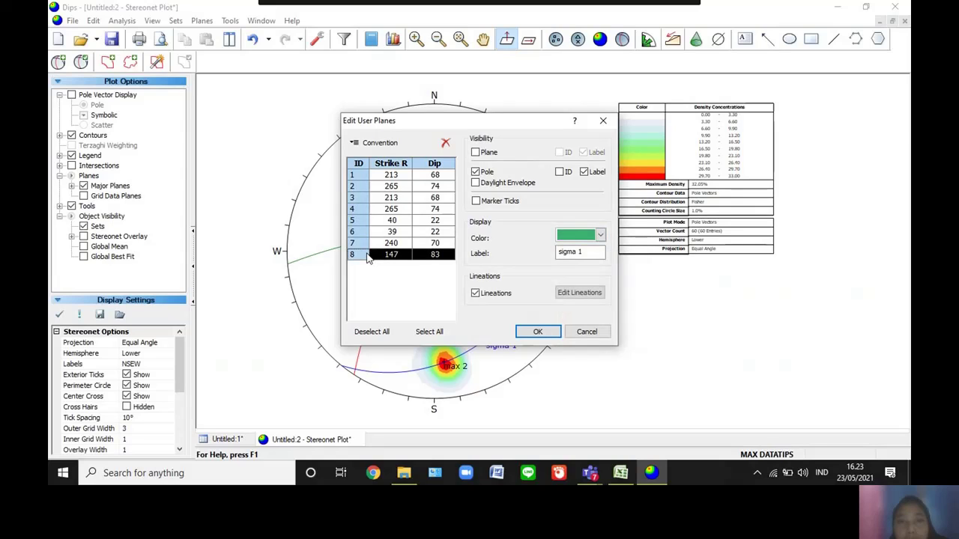
click(601, 236)
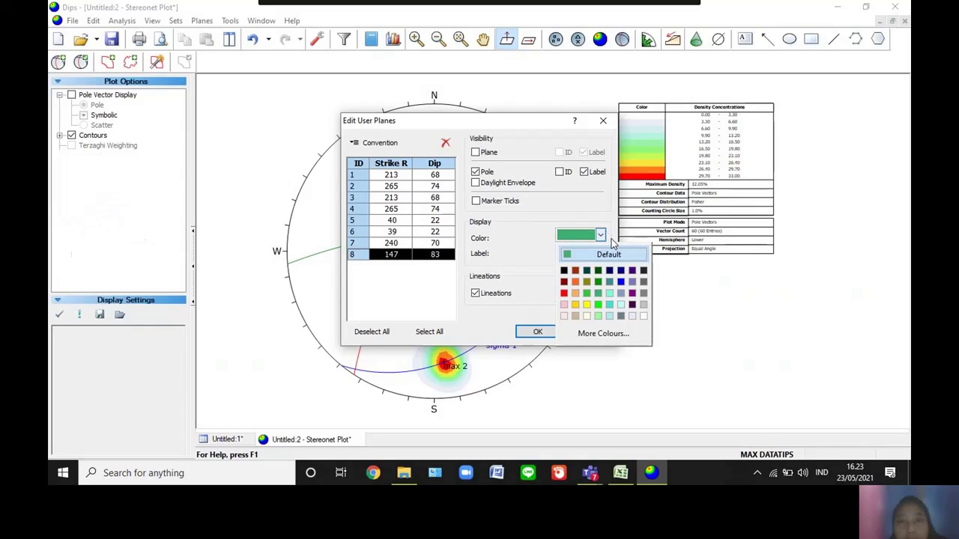
click(633, 272)
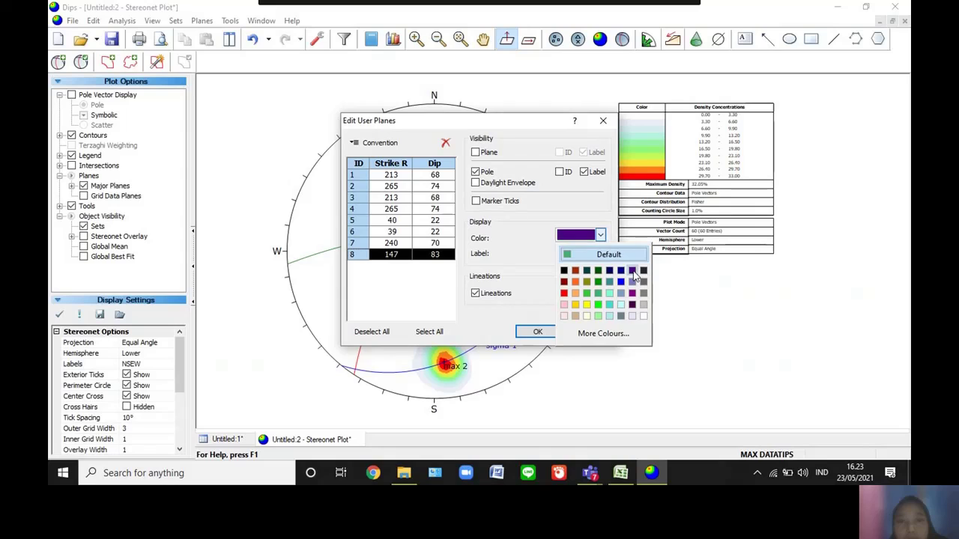
click(538, 332)
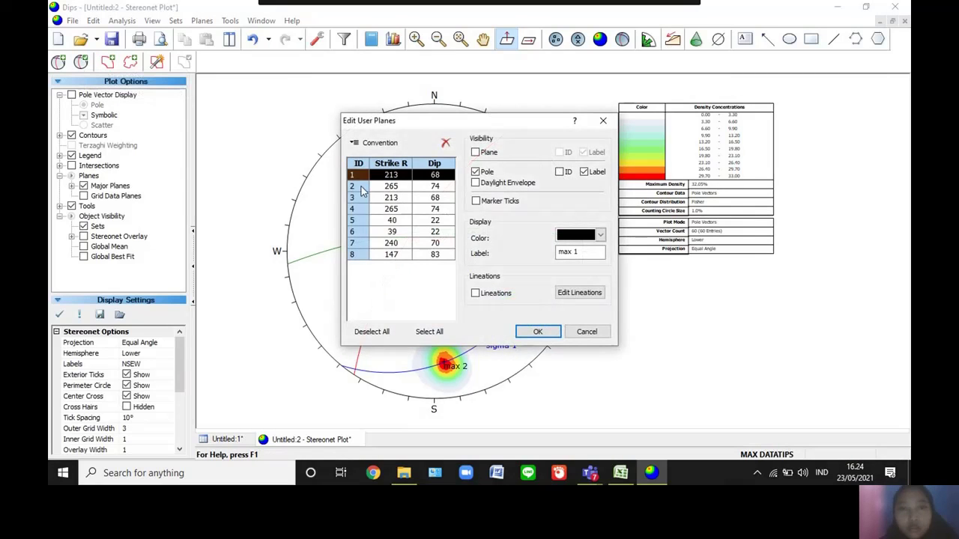
Relabel the 240/70 user plane "sigma 3" and change its display colour to dark purple
click(355, 199)
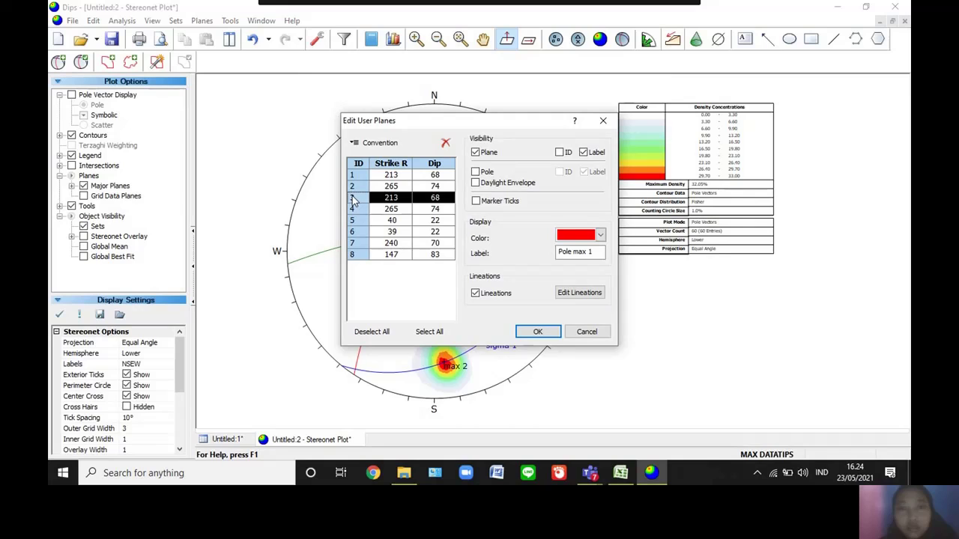
click(355, 210)
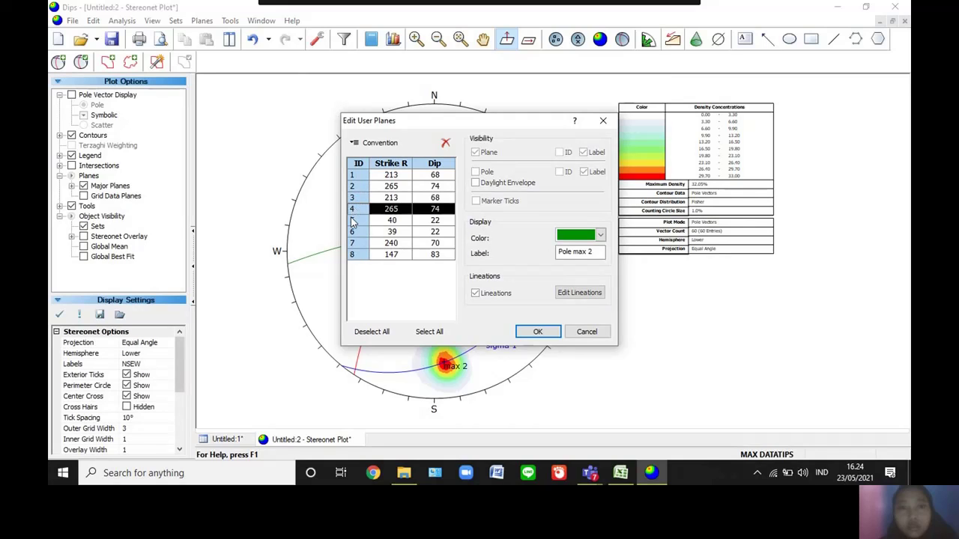
click(354, 221)
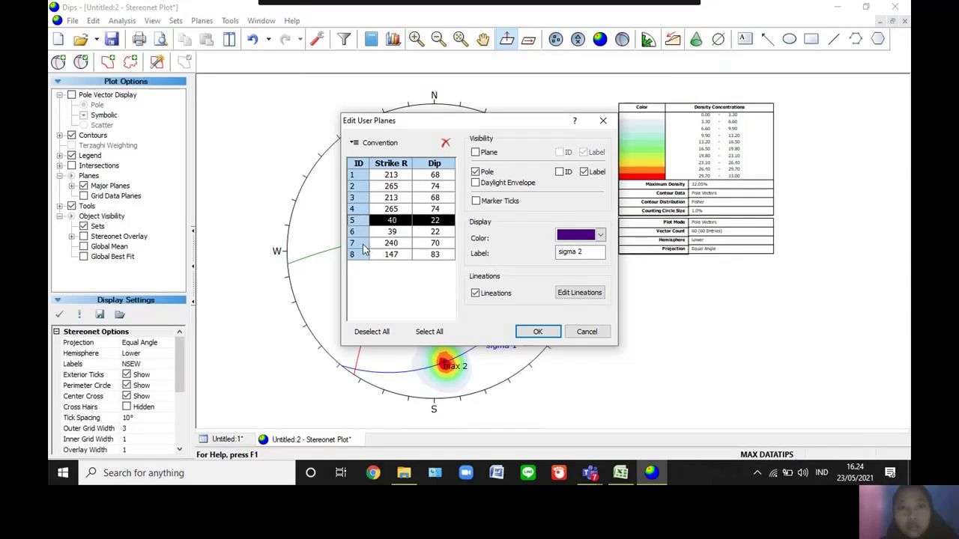
click(357, 245)
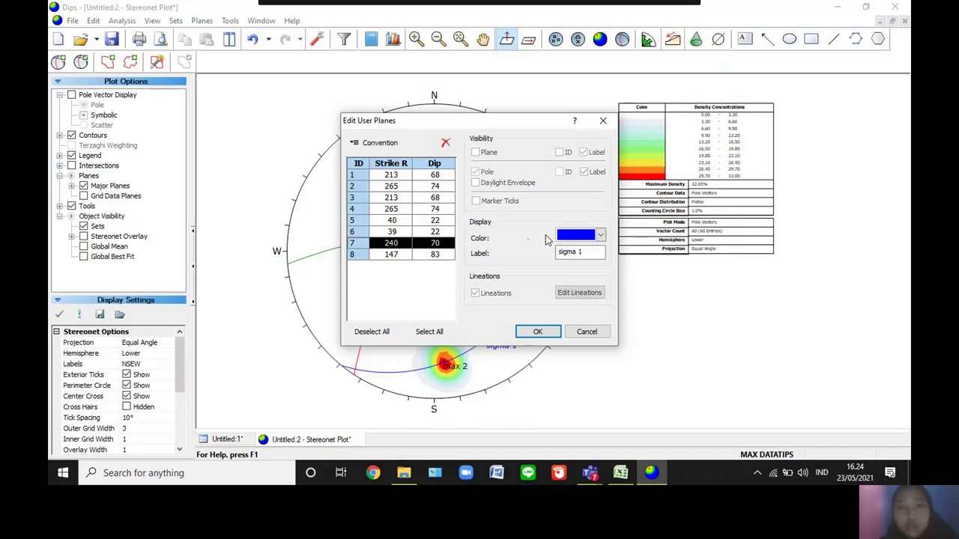
click(587, 251)
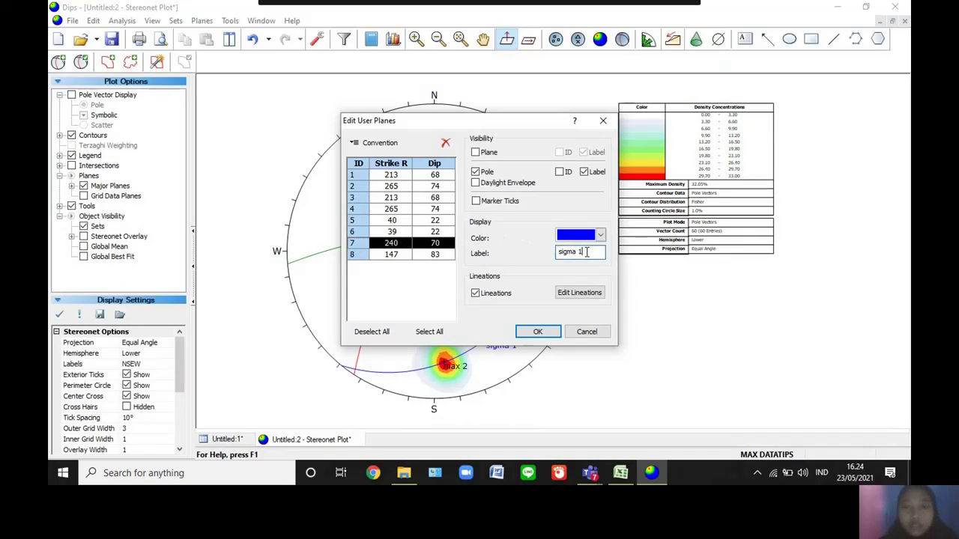
key(BackSpace)
text(3)
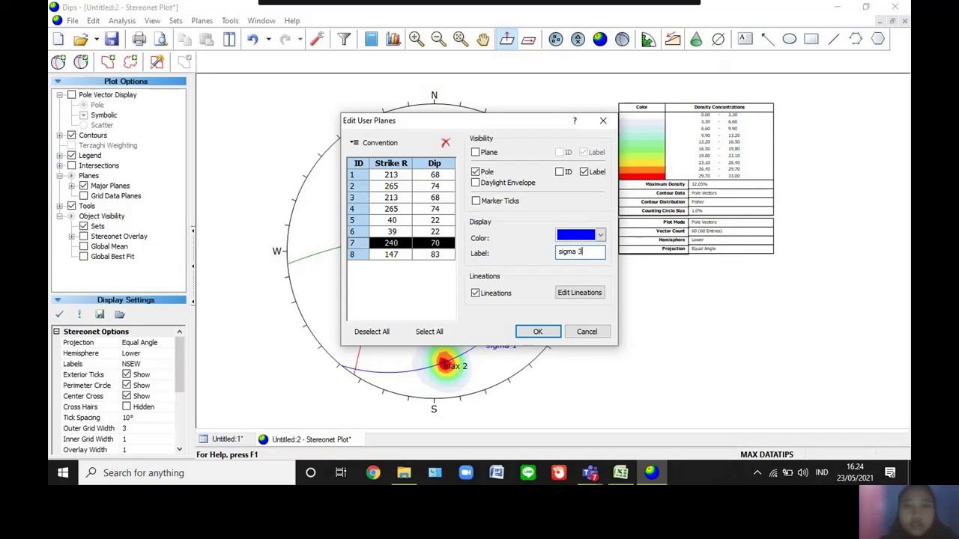
click(600, 237)
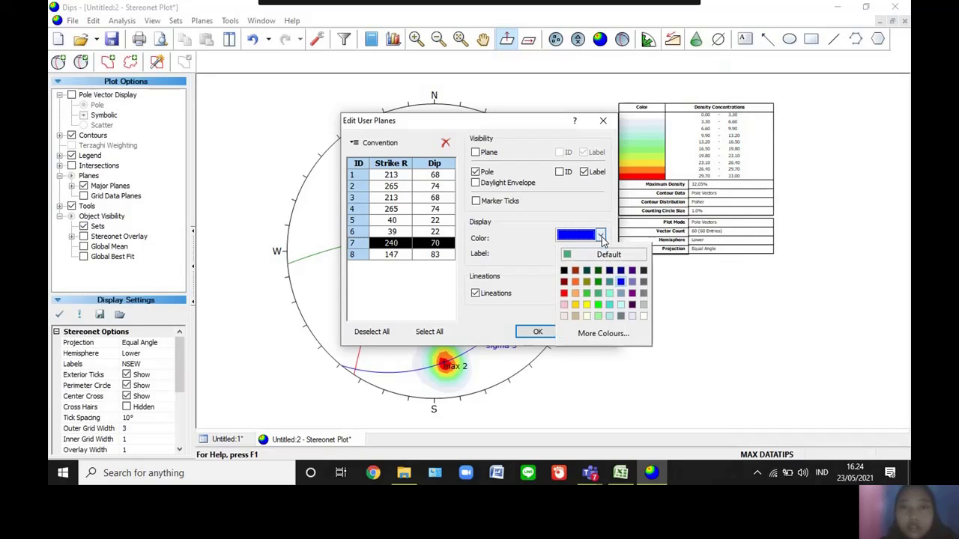
click(631, 271)
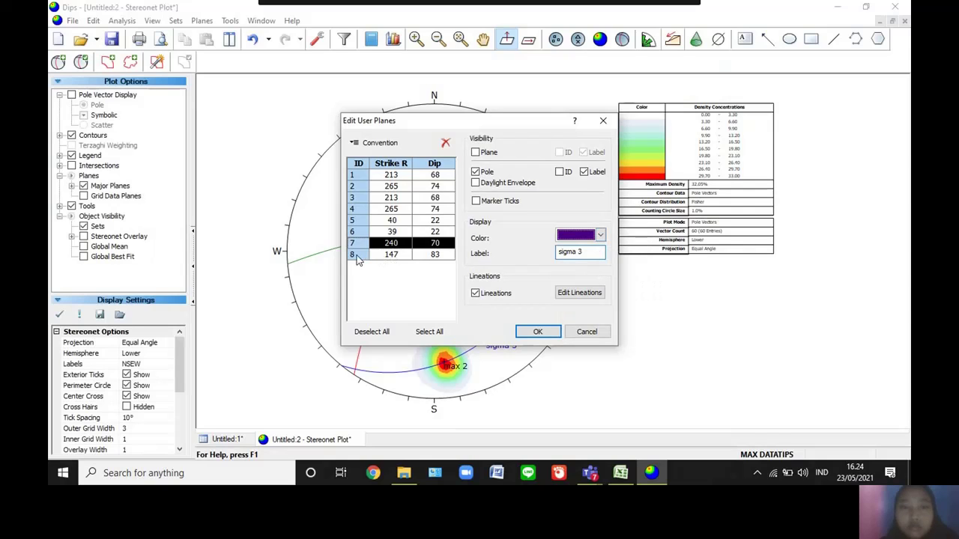
Restore the label "sigma 3" on the 240/70 user plane alone and apply the edits to the stereonet
drag(357, 256, 595, 246)
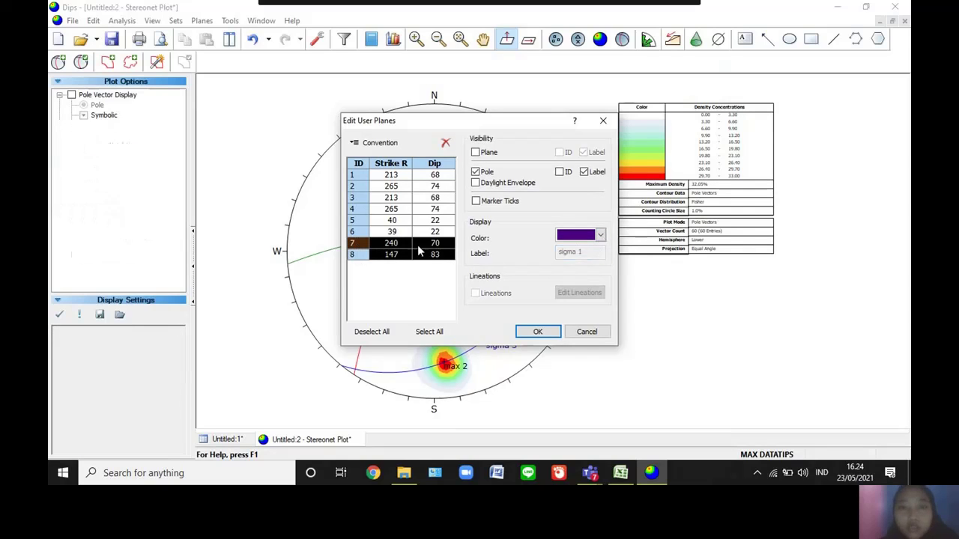
click(356, 247)
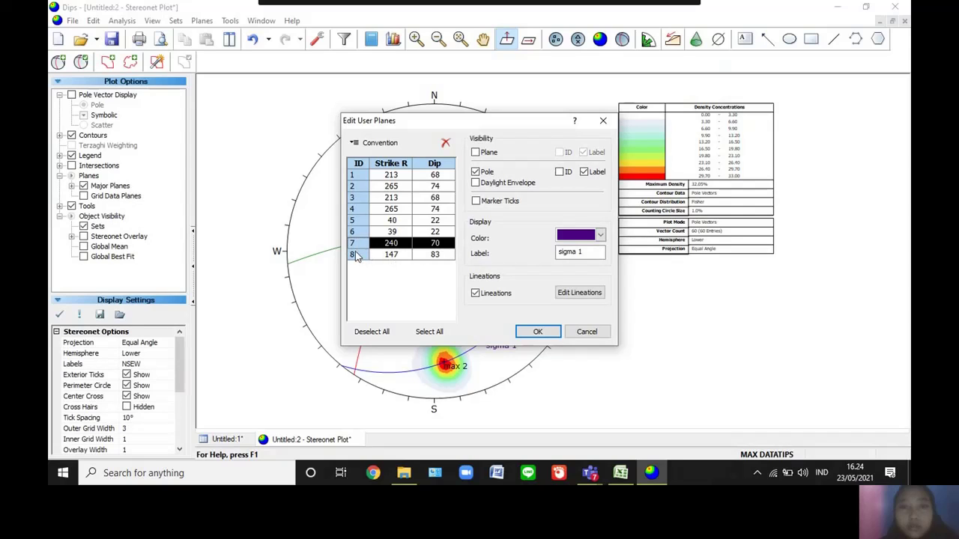
click(355, 255)
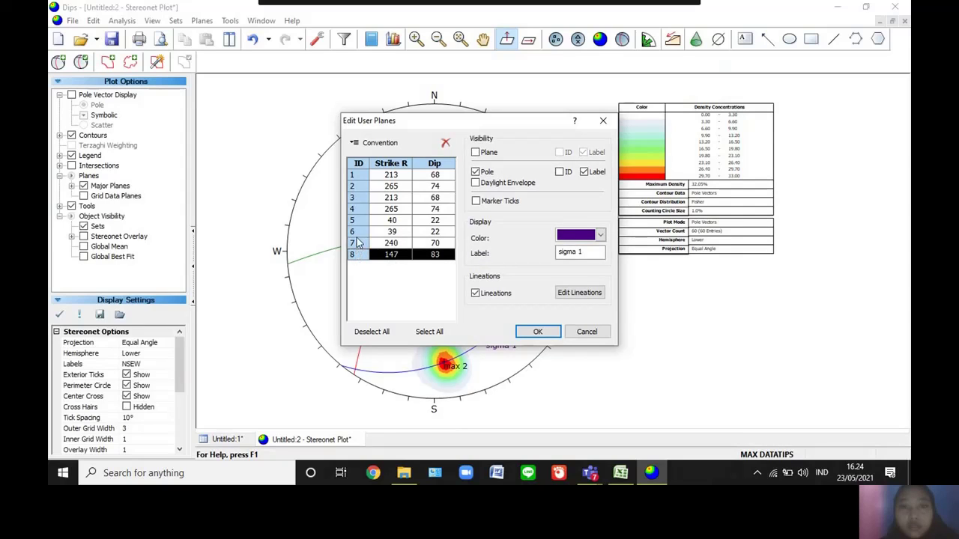
drag(357, 244, 357, 232)
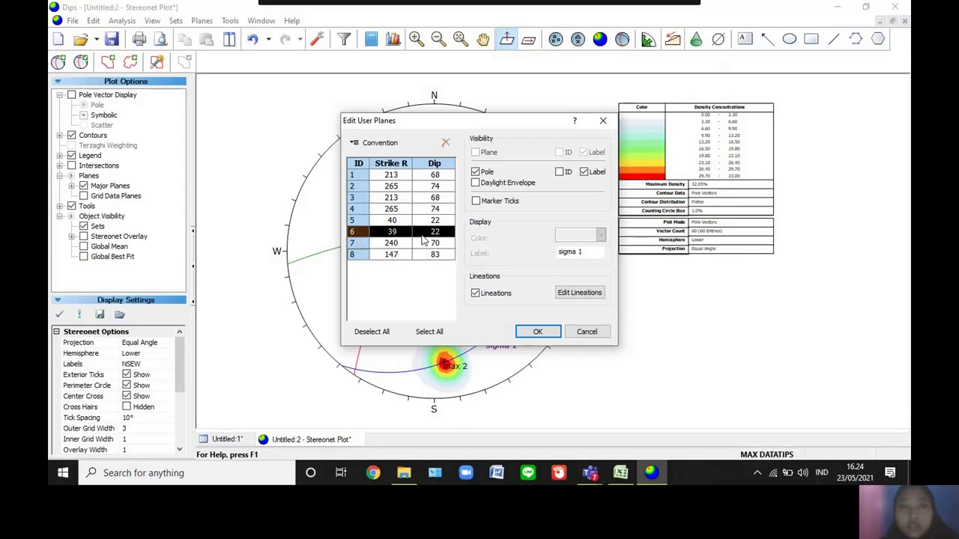
click(358, 244)
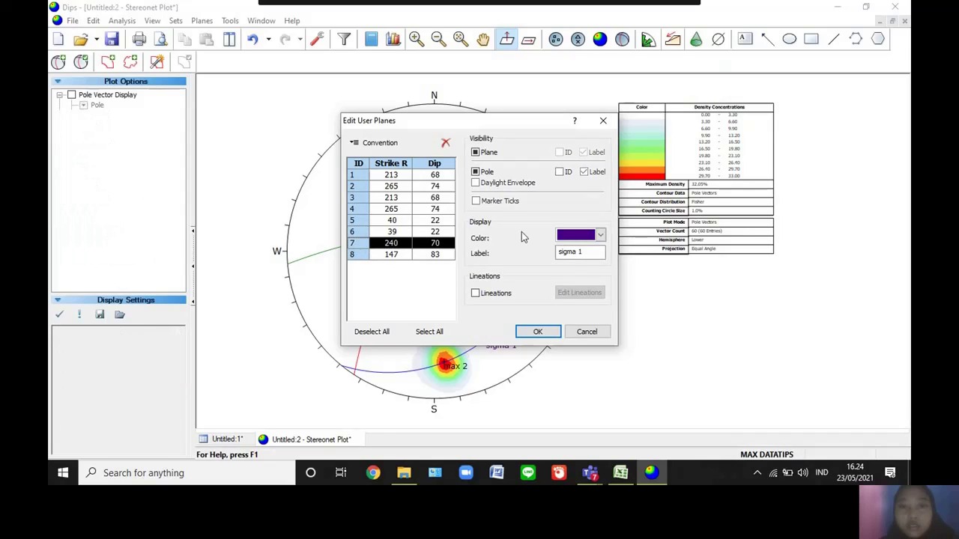
click(586, 252)
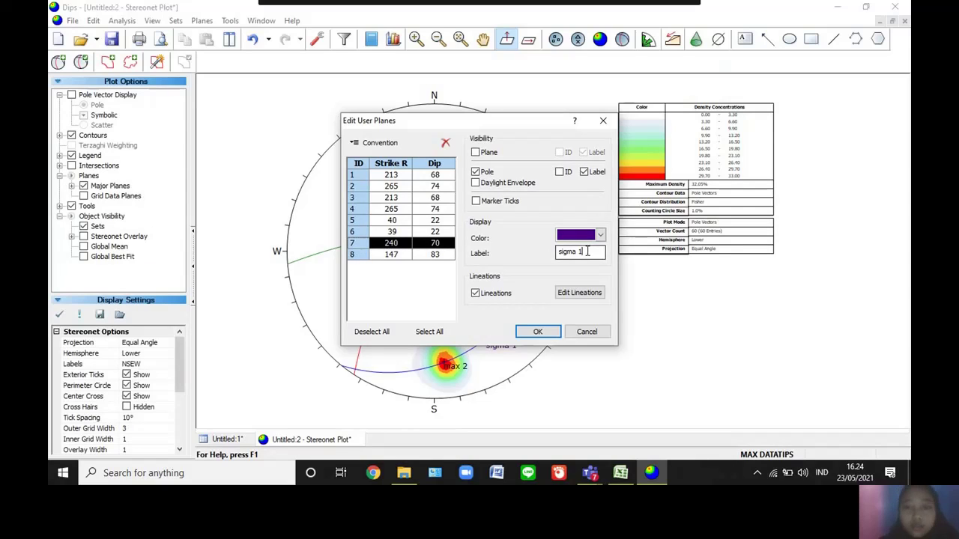
key(BackSpace)
text(3)
click(546, 334)
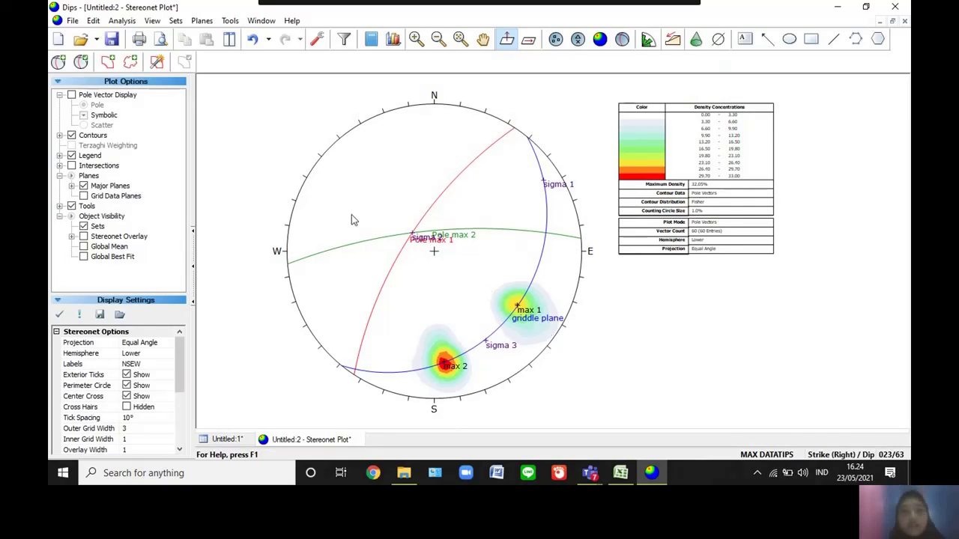
Hide the plane labels of the "Pole max 1" and "Pole max 2" user planes and apply the edits to the stereonet
click(82, 61)
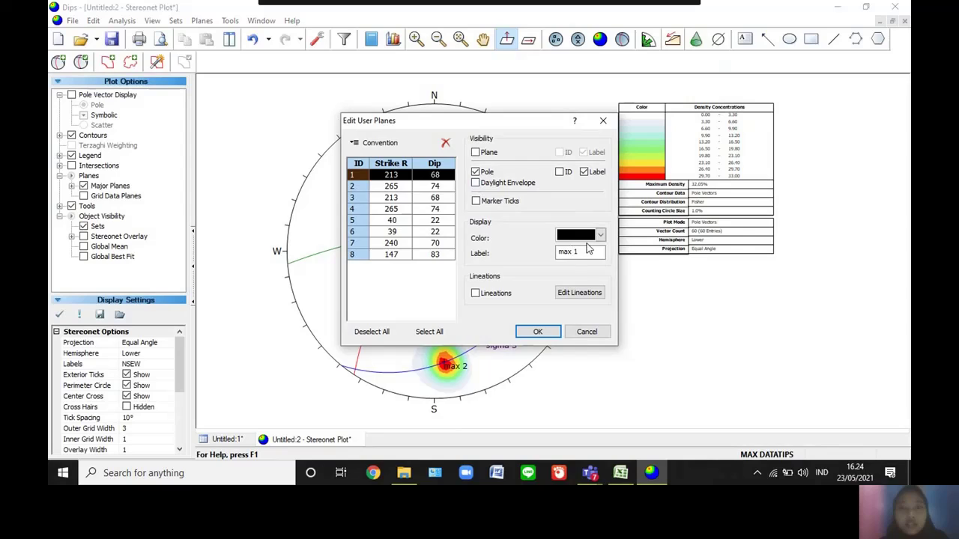
click(355, 198)
click(355, 198)
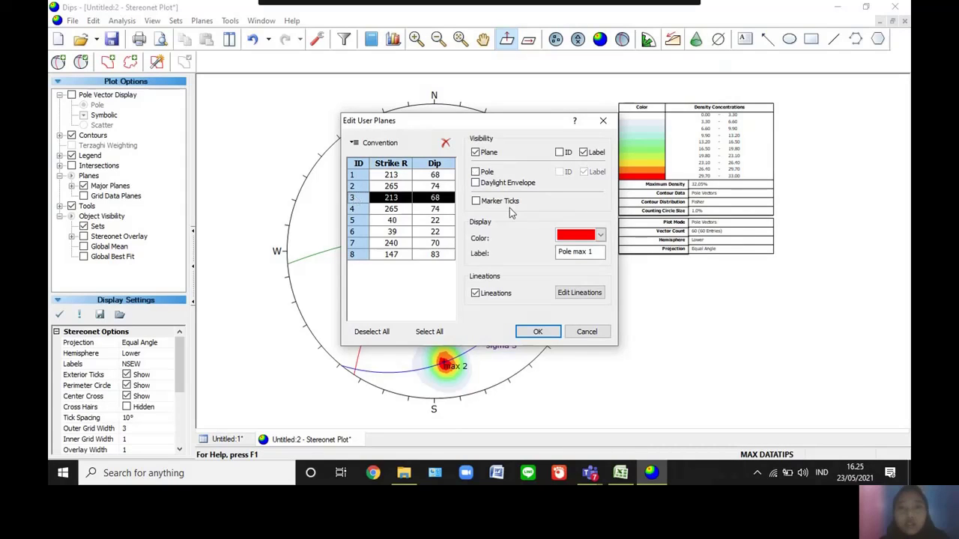
click(588, 153)
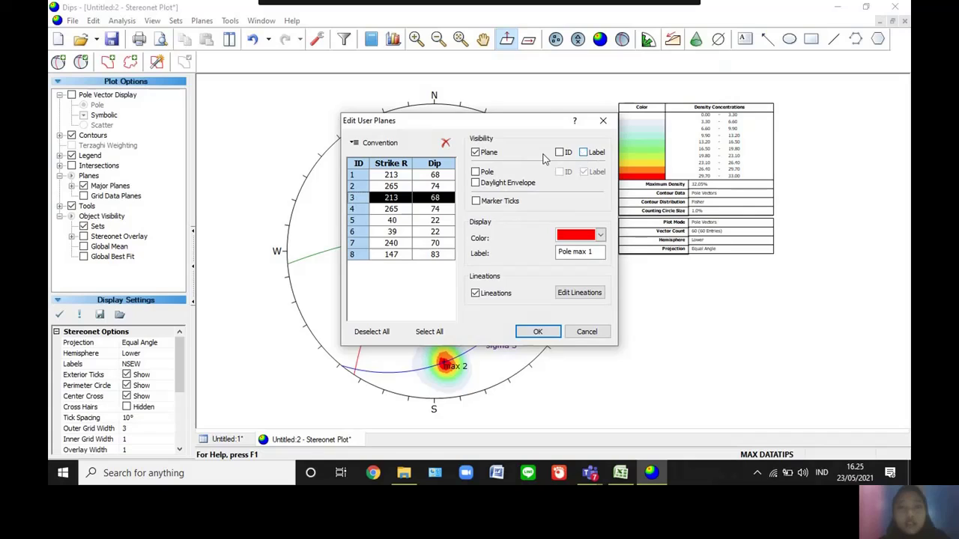
click(352, 210)
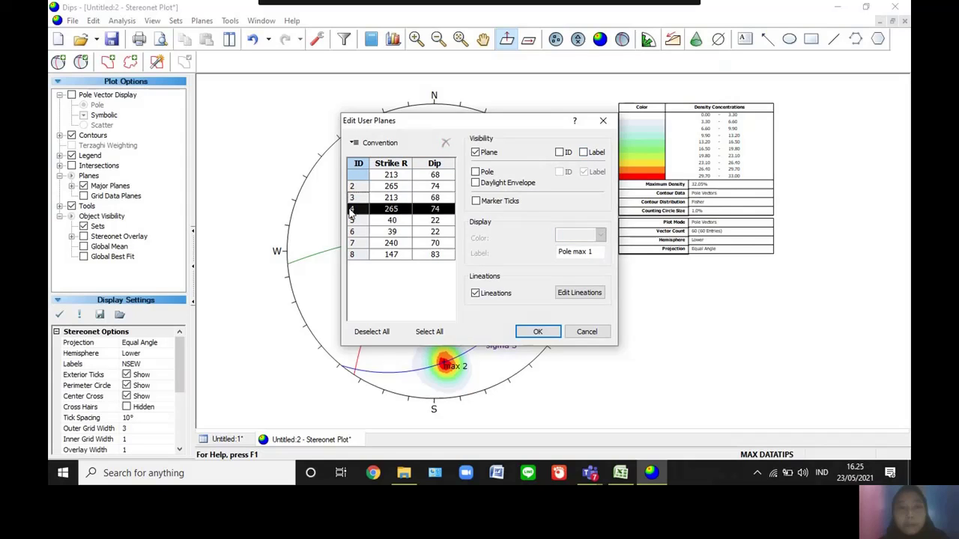
click(584, 152)
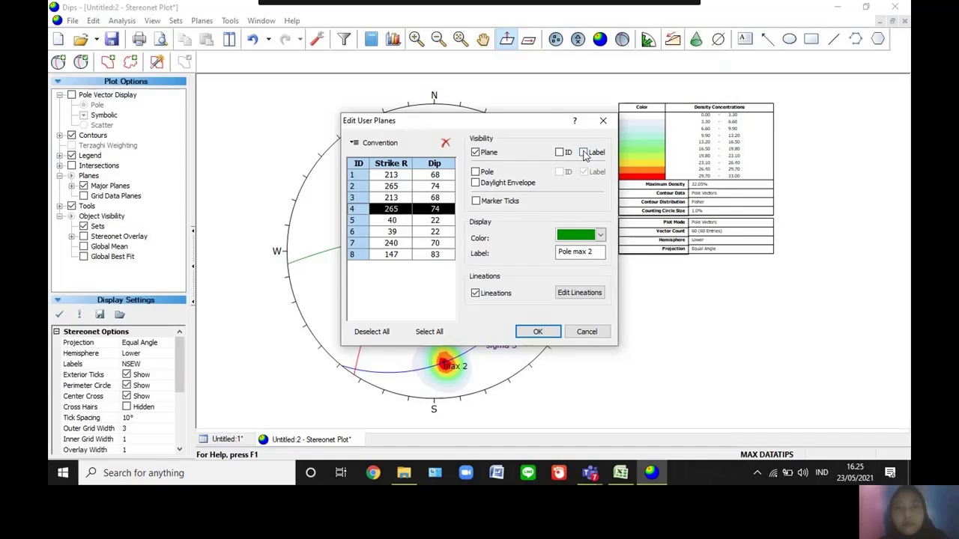
click(536, 334)
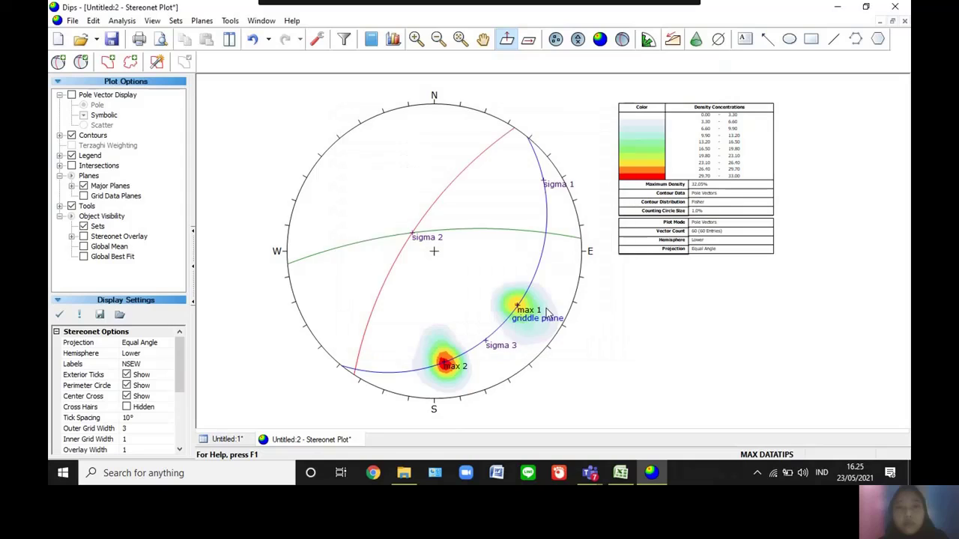
Add a red text label "pol max 1" without border or background fill just below the green plane
click(742, 41)
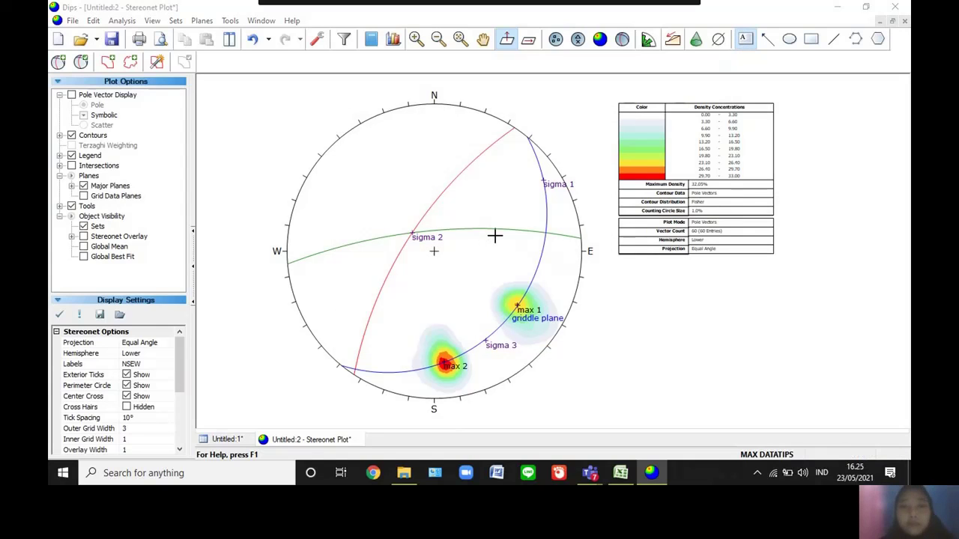
click(494, 234)
text(pol)
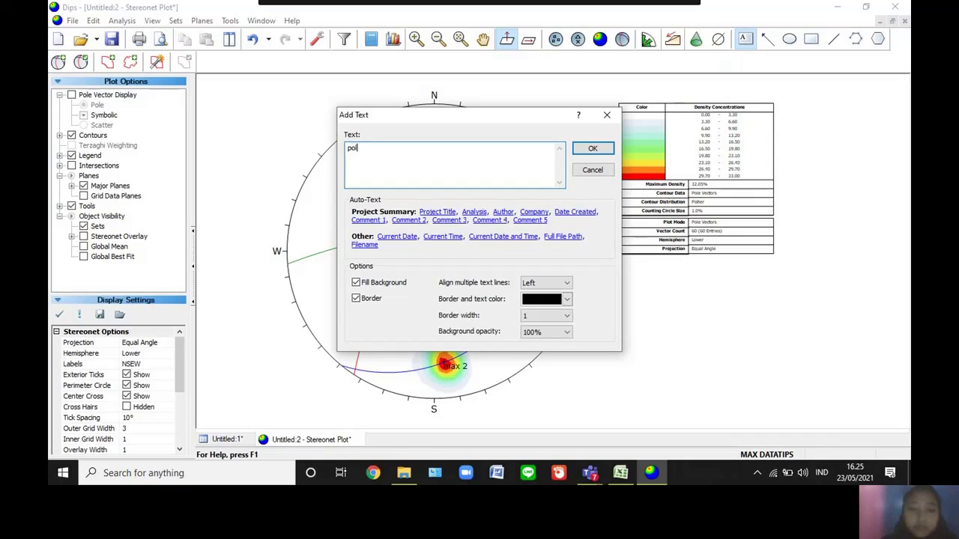
text( max 1)
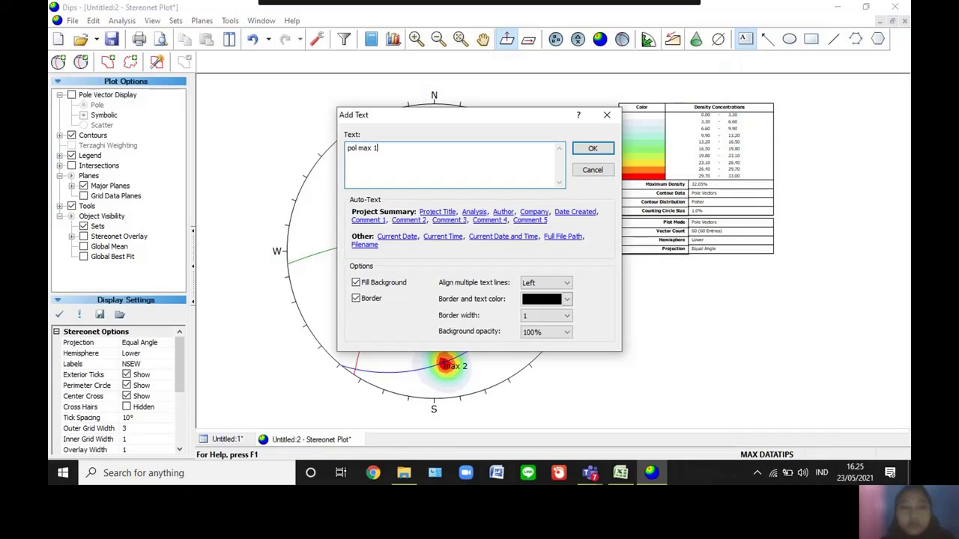
click(566, 300)
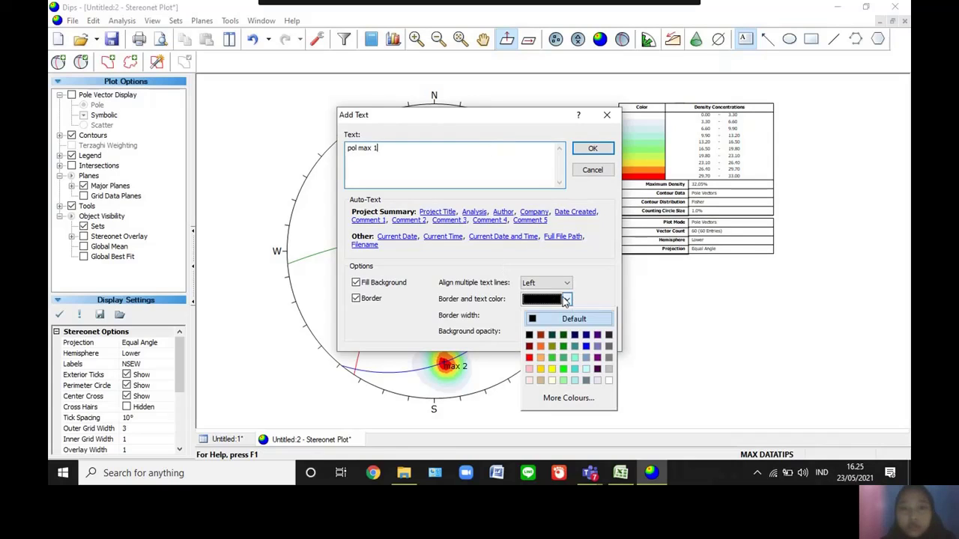
click(529, 359)
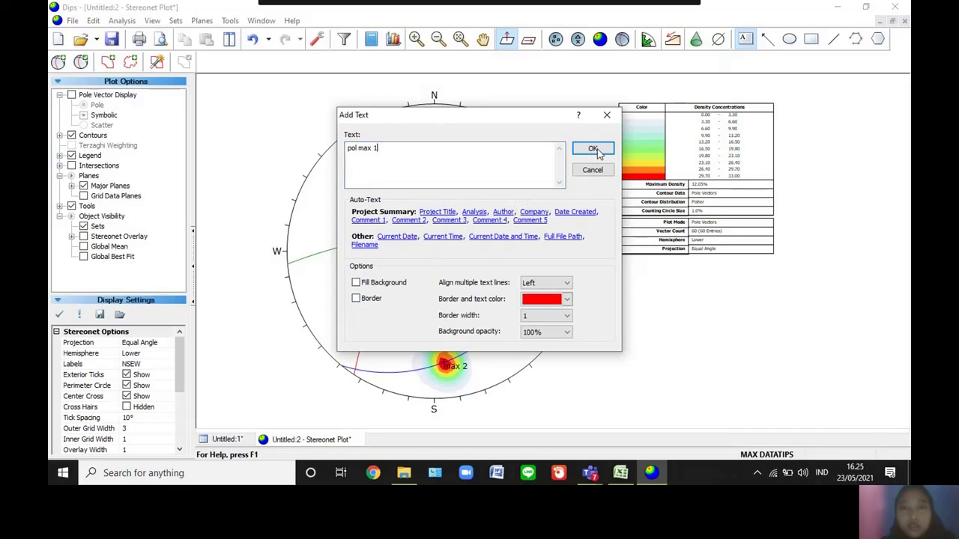
click(593, 149)
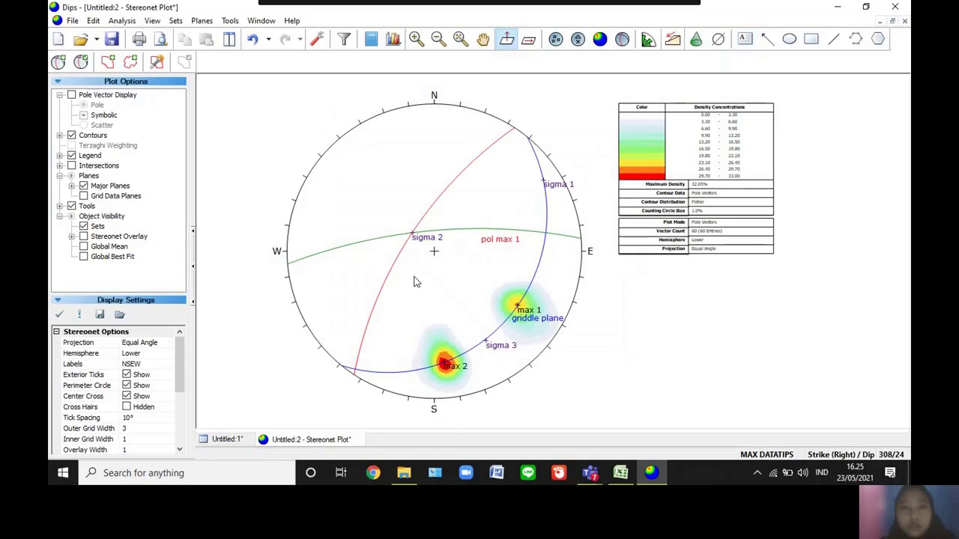
Correct the wording of the red text label below the green plane to "pole max 1"
right_click(499, 241)
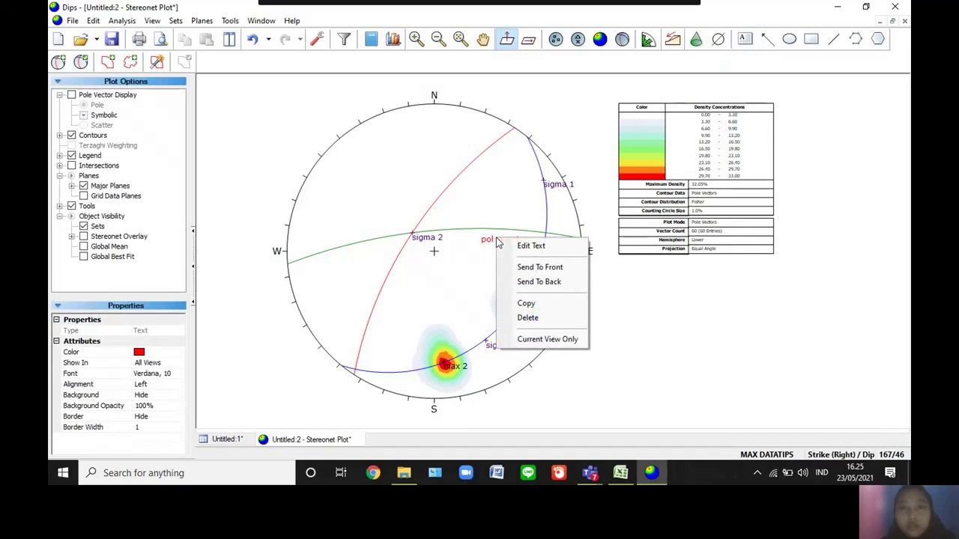
click(517, 249)
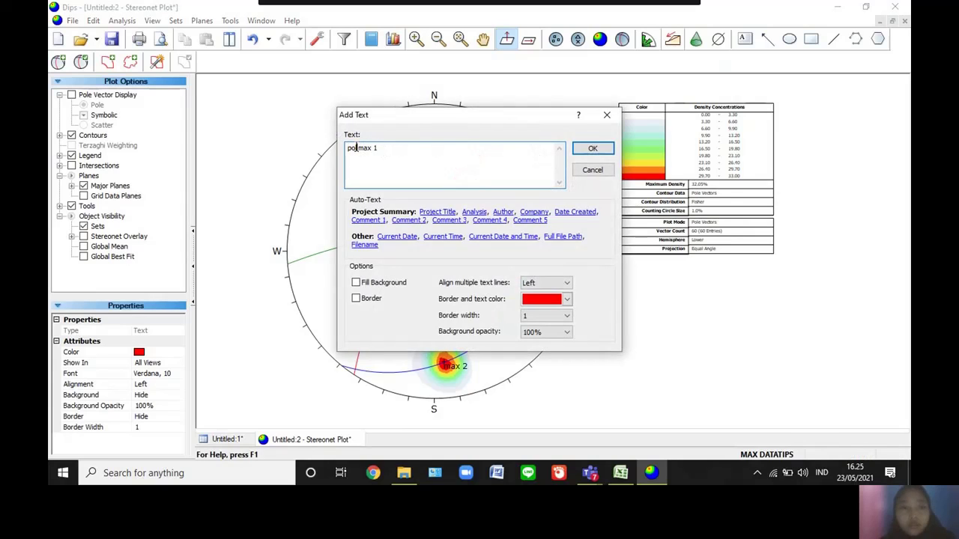
text(e)
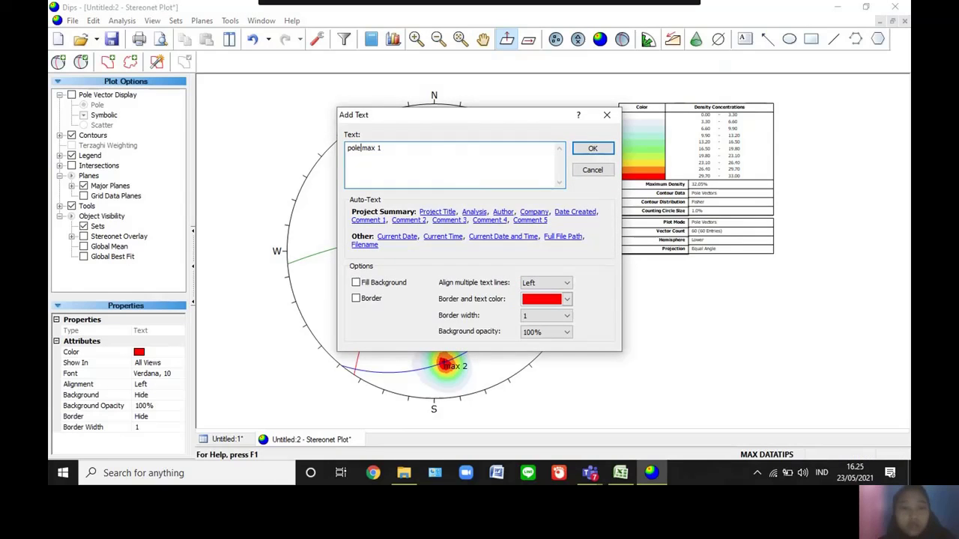
click(593, 148)
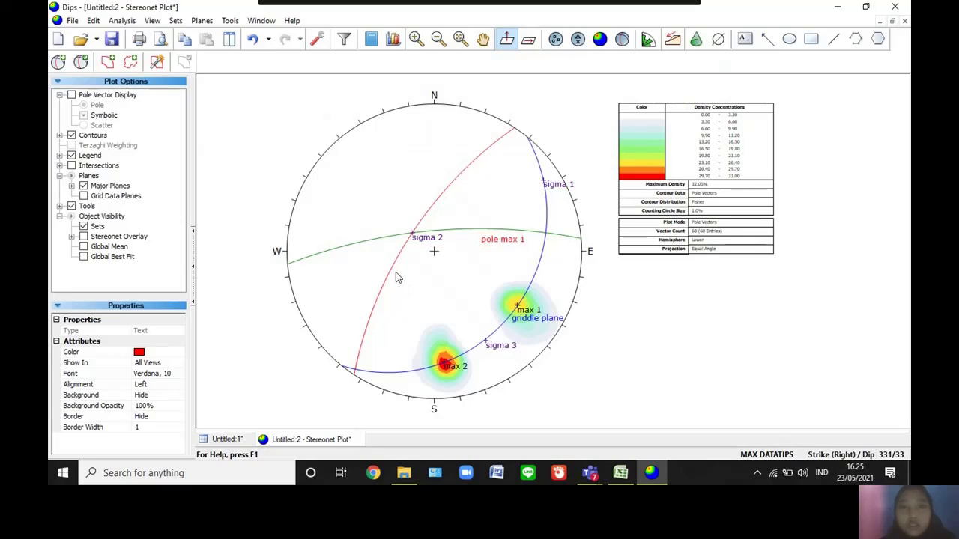
click(431, 250)
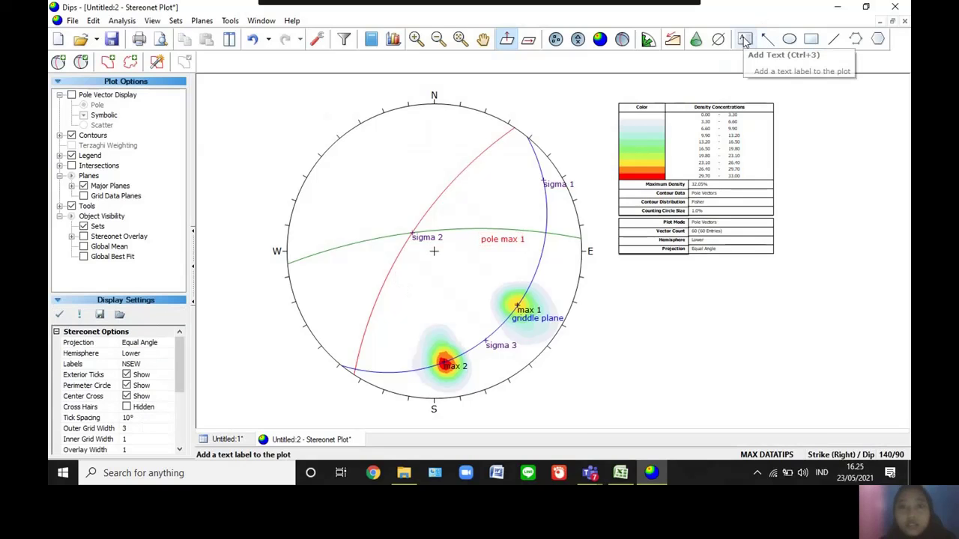
Add another red text label reading "pole max 1" beside the lower part of the red plane
click(408, 279)
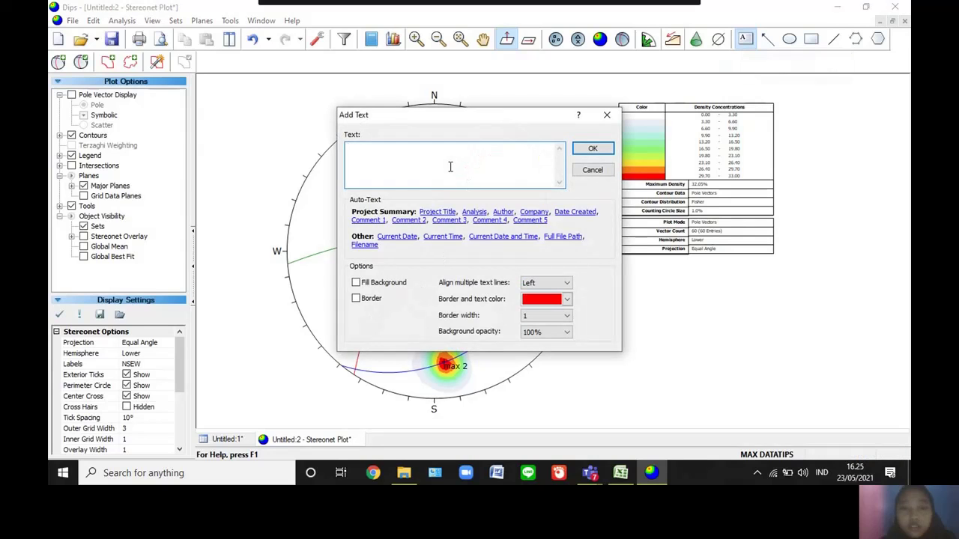
text(pole max)
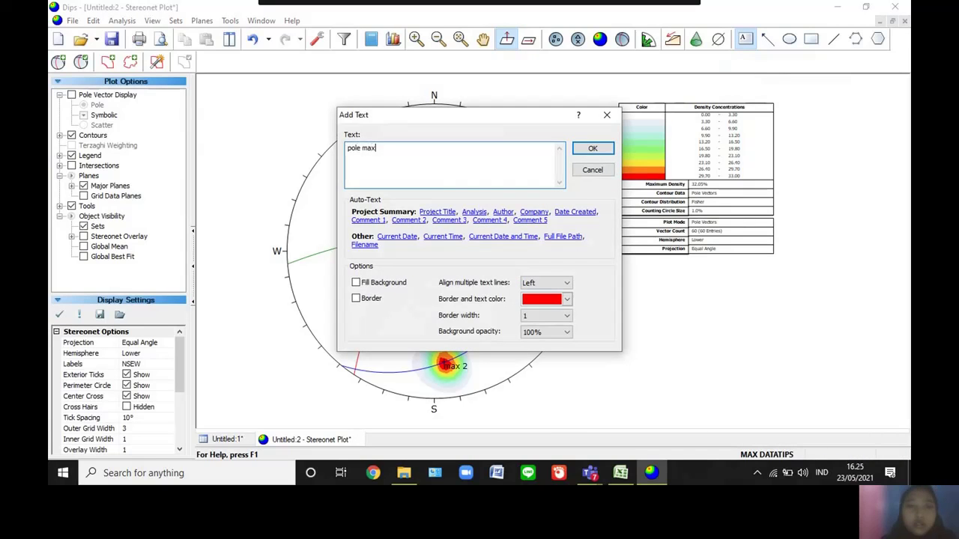
text( 1)
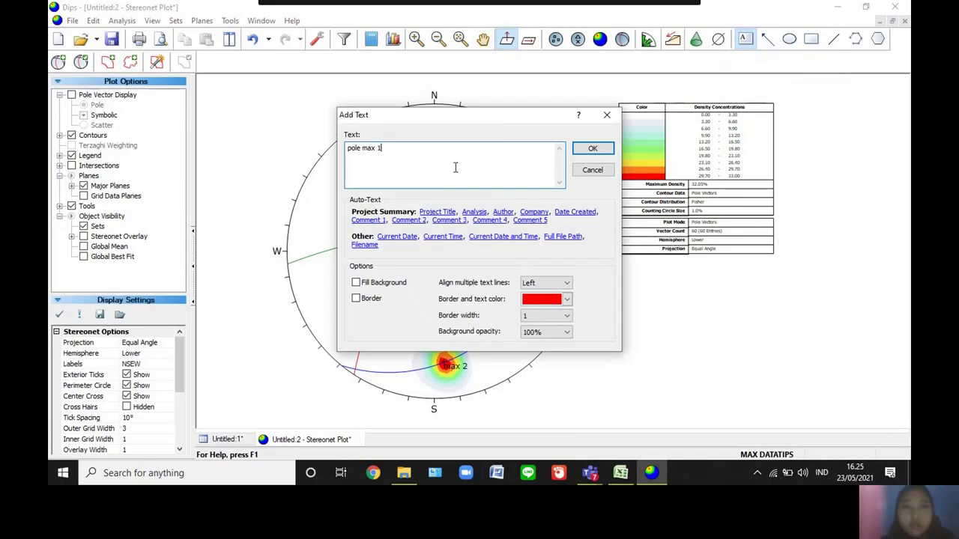
click(592, 149)
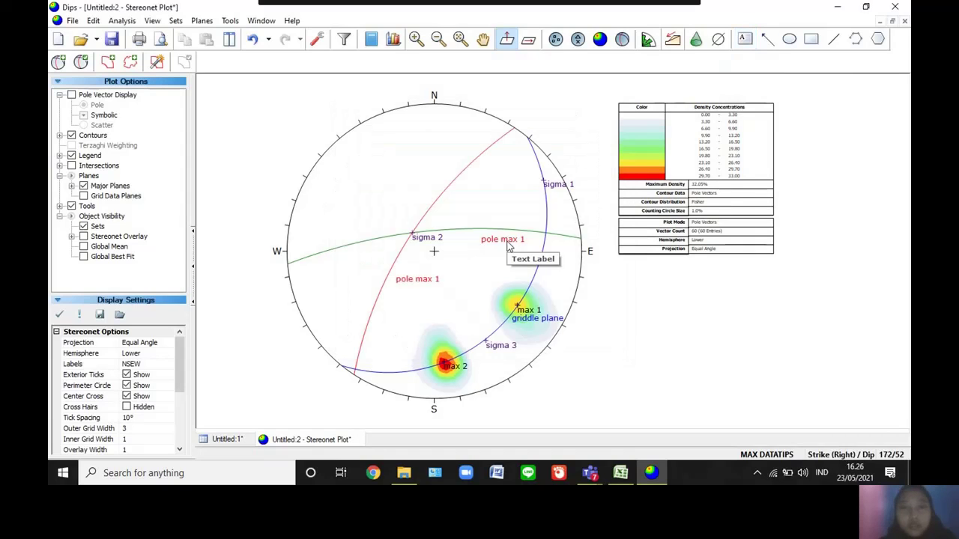
Change the text label below the green plane to "pole max 2" and set its text color to green
right_click(509, 243)
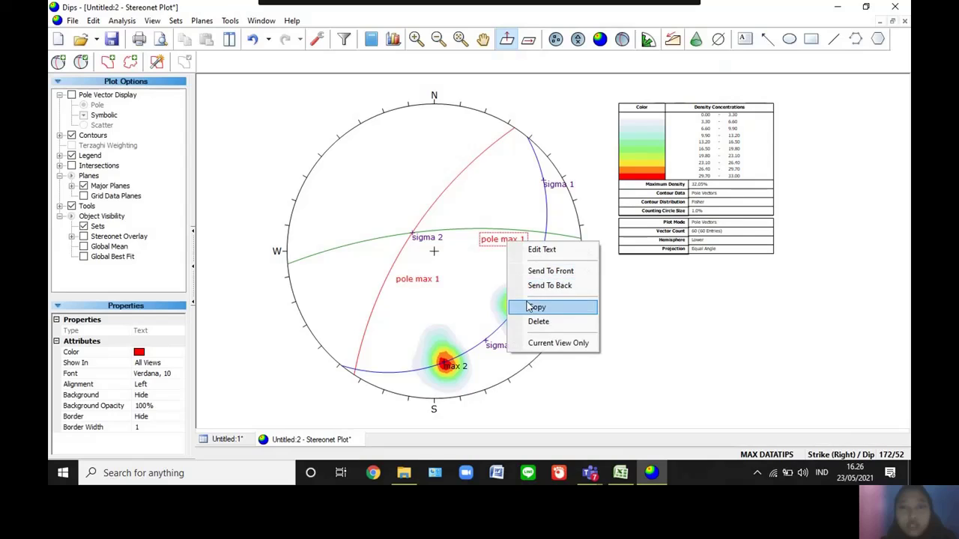
click(530, 254)
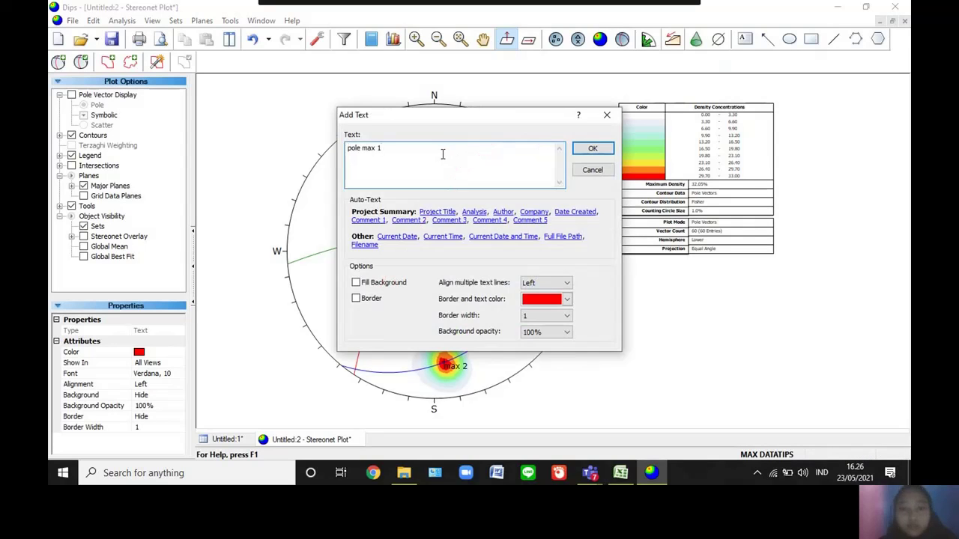
key(BackSpace)
text(2)
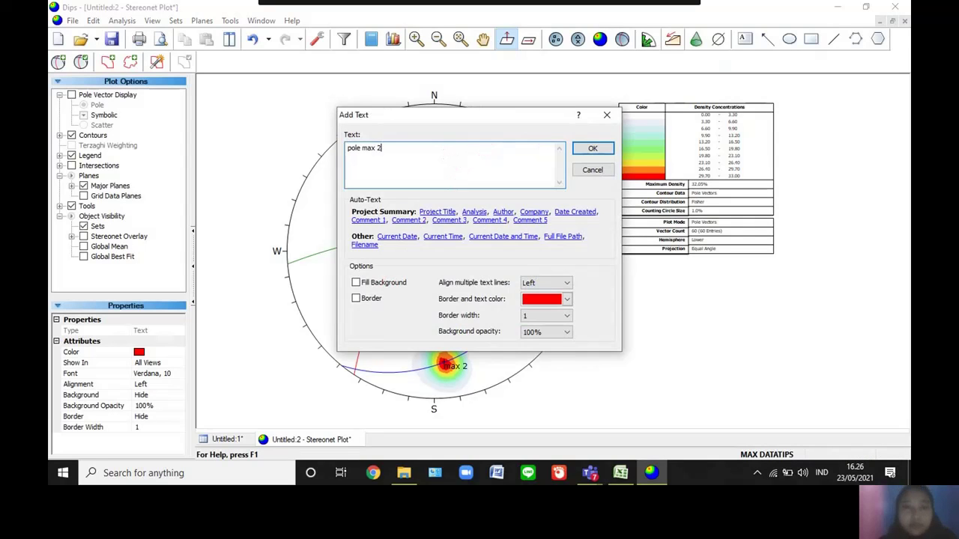
click(567, 299)
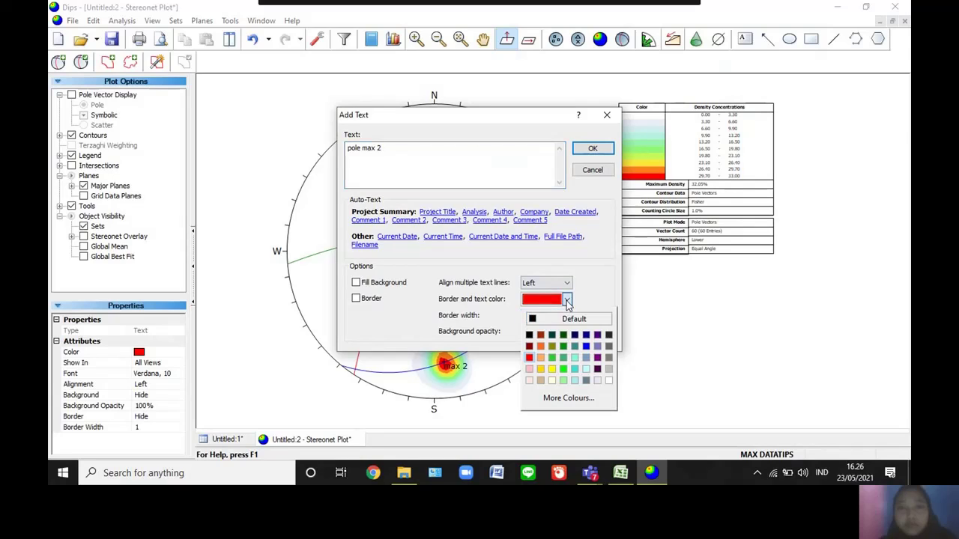
click(564, 347)
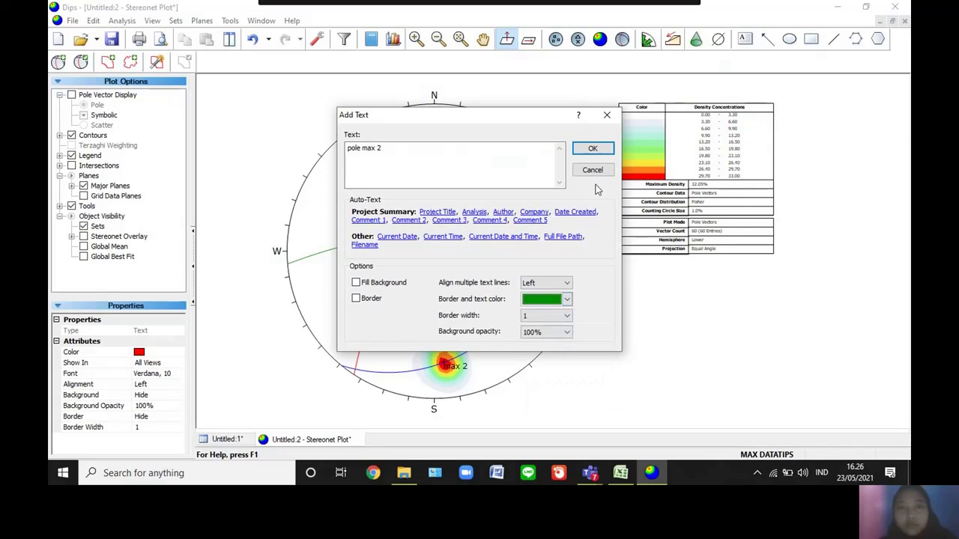
click(593, 149)
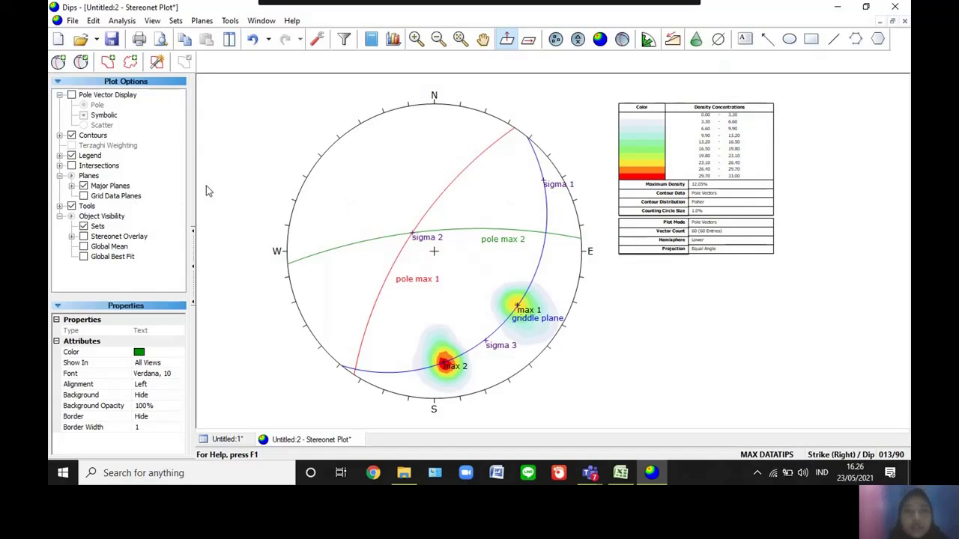
Turn the stereonet legend off and back on to refresh its contents
click(91, 158)
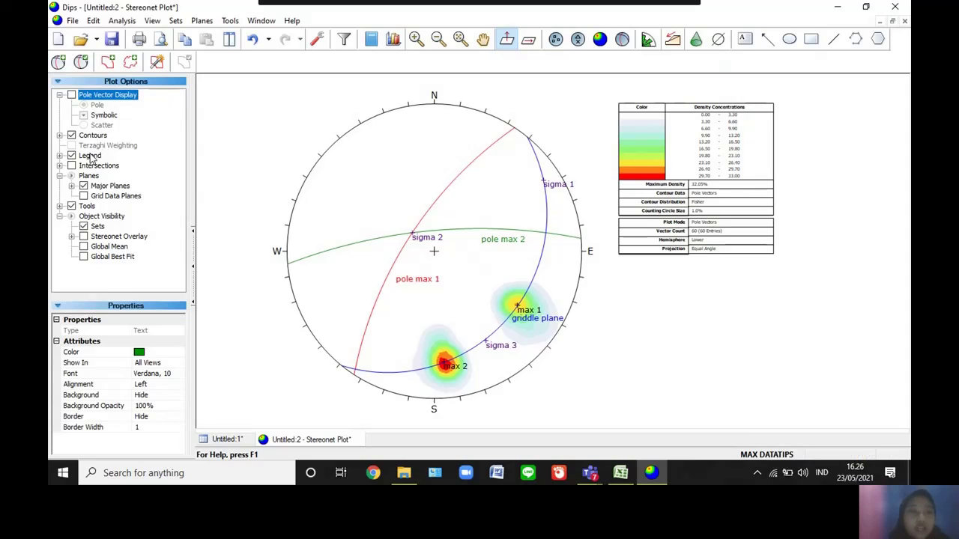
click(91, 156)
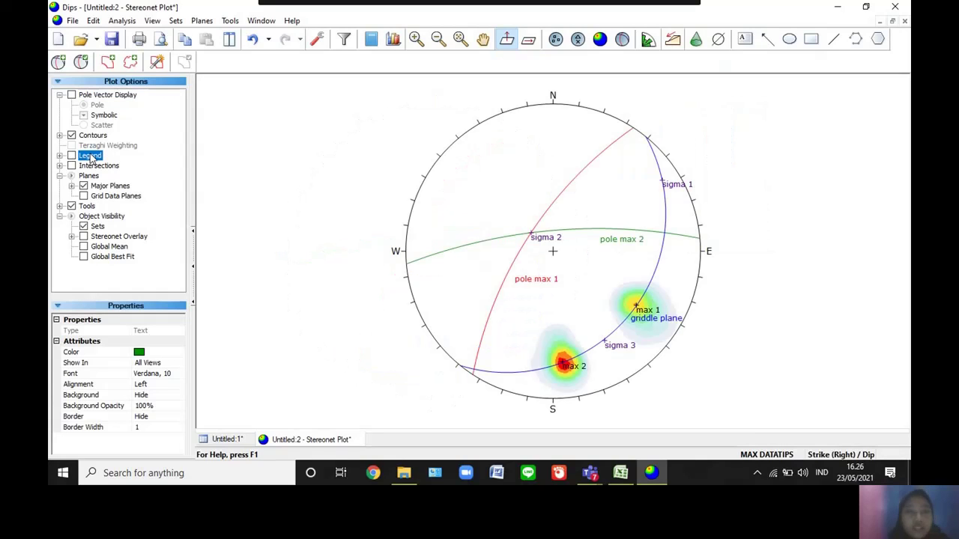
click(71, 155)
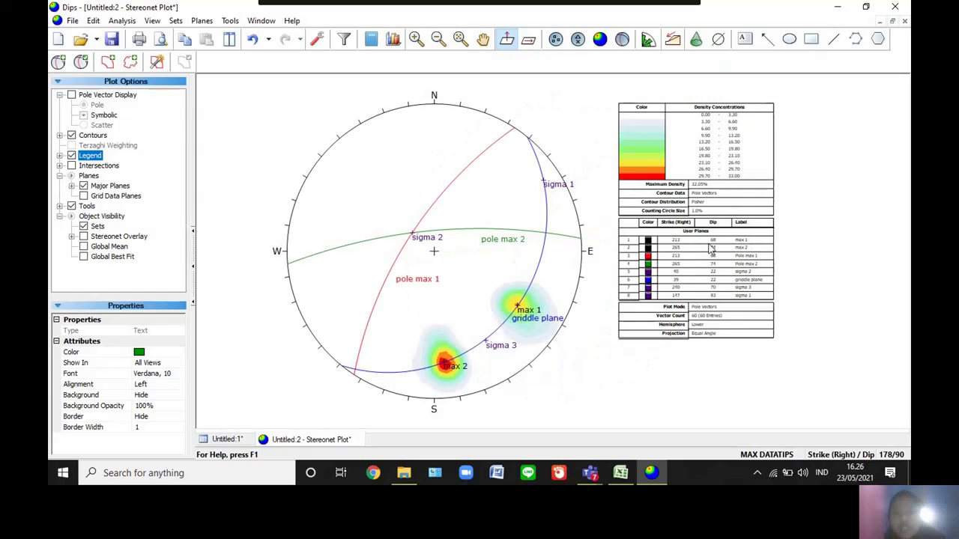
Switch the orientation convention from Strike (Right) / Dip to Trend / Plunge
click(834, 457)
click(833, 457)
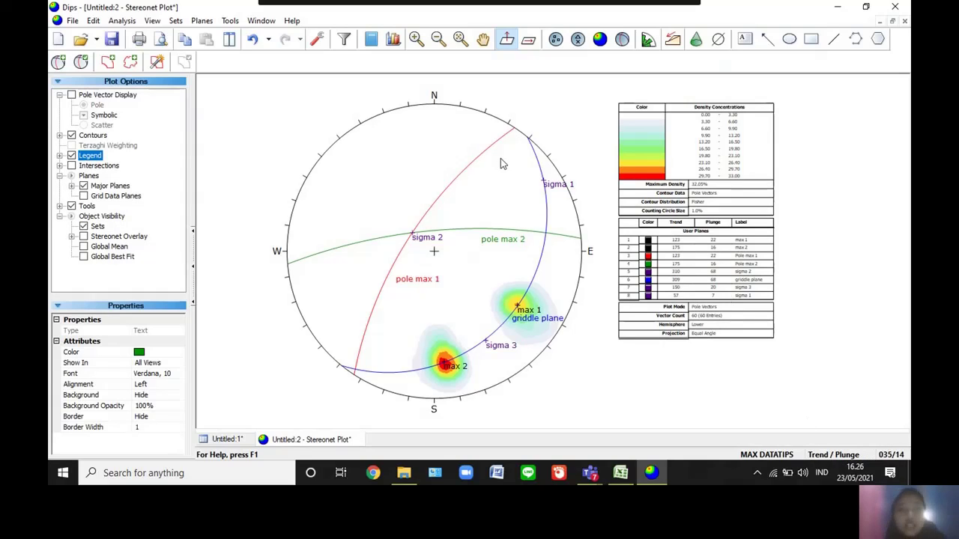
click(417, 36)
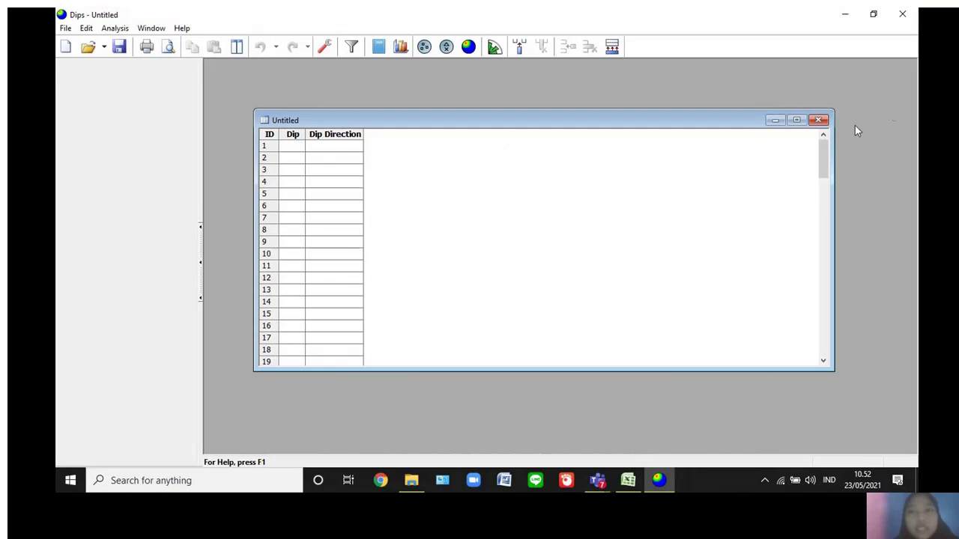
Maximize the new data grid and set the project's global orientation format to Strike (Right) / Dip
click(796, 120)
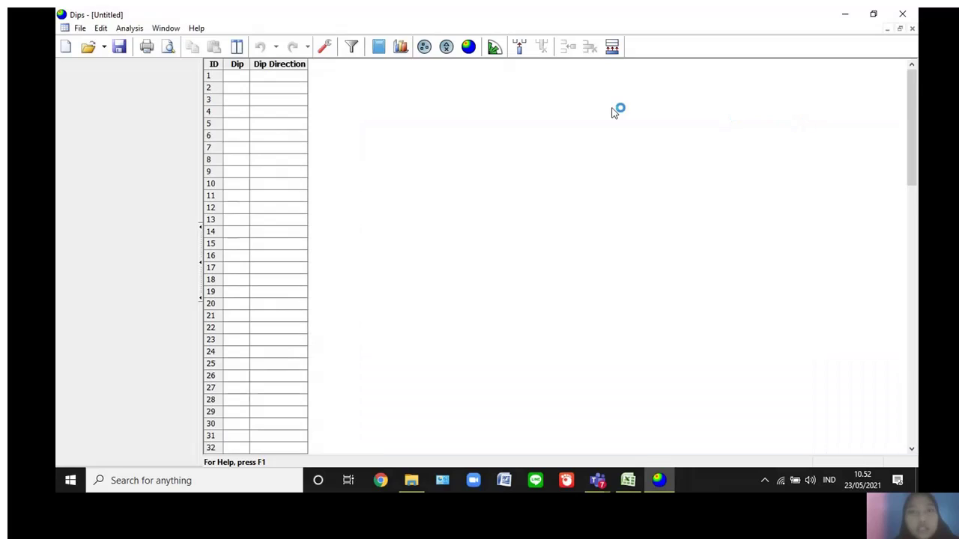
click(324, 46)
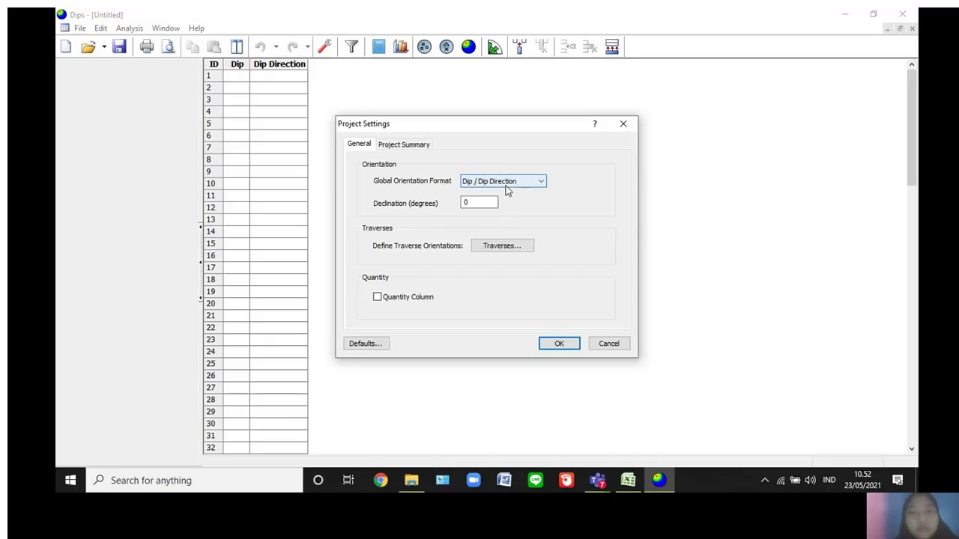
click(507, 186)
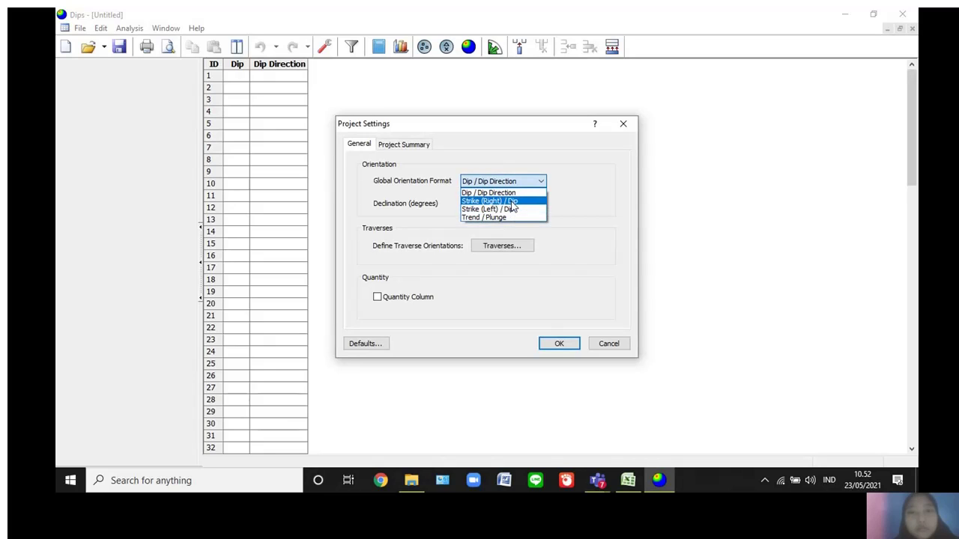
click(512, 201)
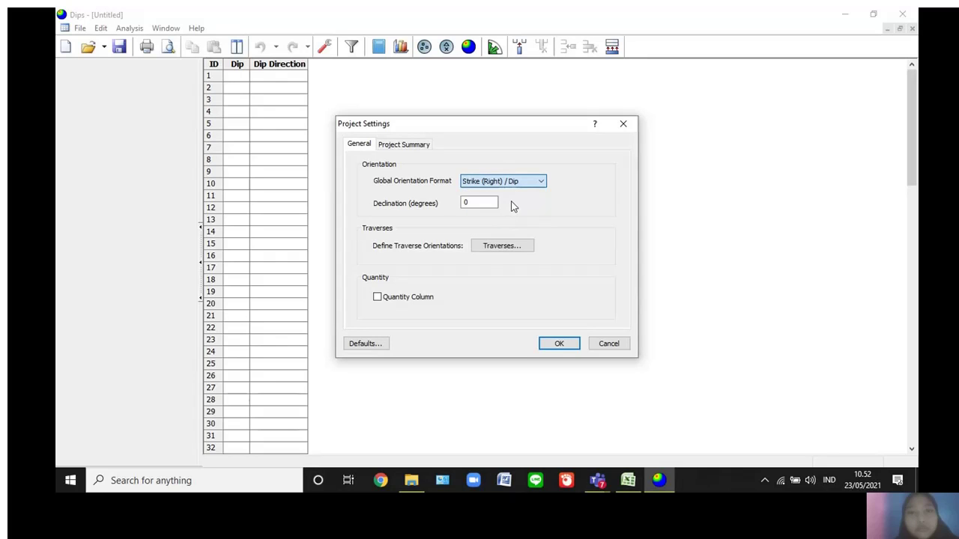
click(558, 343)
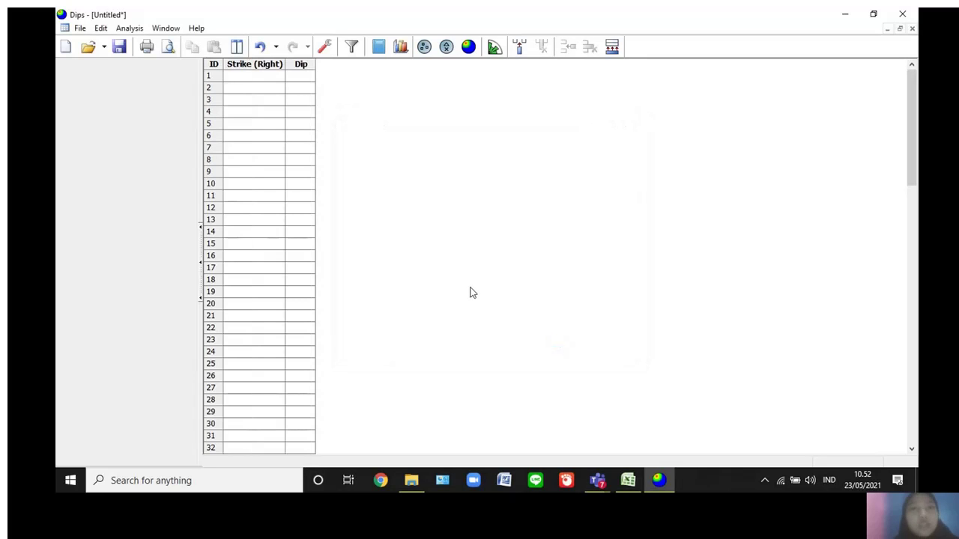
Copy the strike and dip values in G2:H11 of the Excel Lipatan sheet and paste them into the Dips grid starting at row 1
click(620, 483)
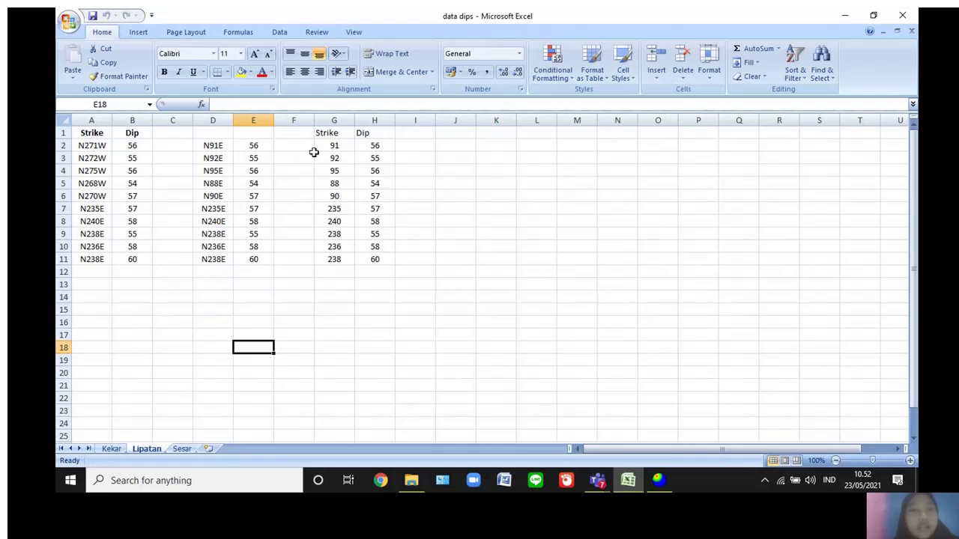
drag(326, 147, 382, 259)
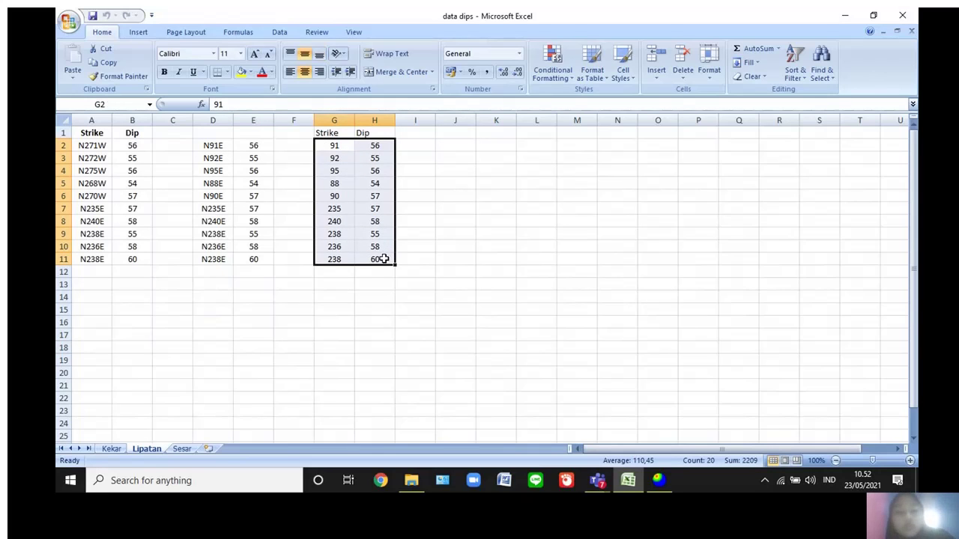
key(ctrl+c)
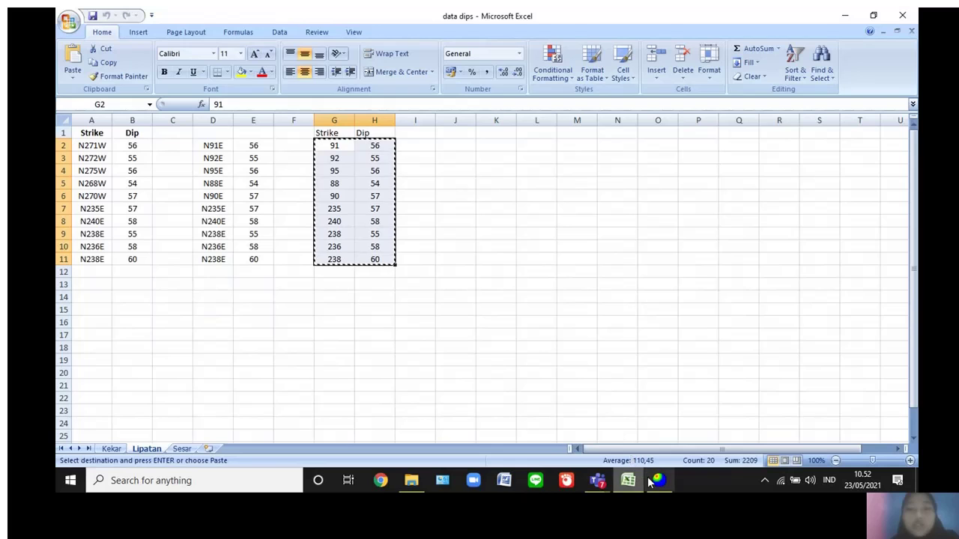
mouse_move(652, 484)
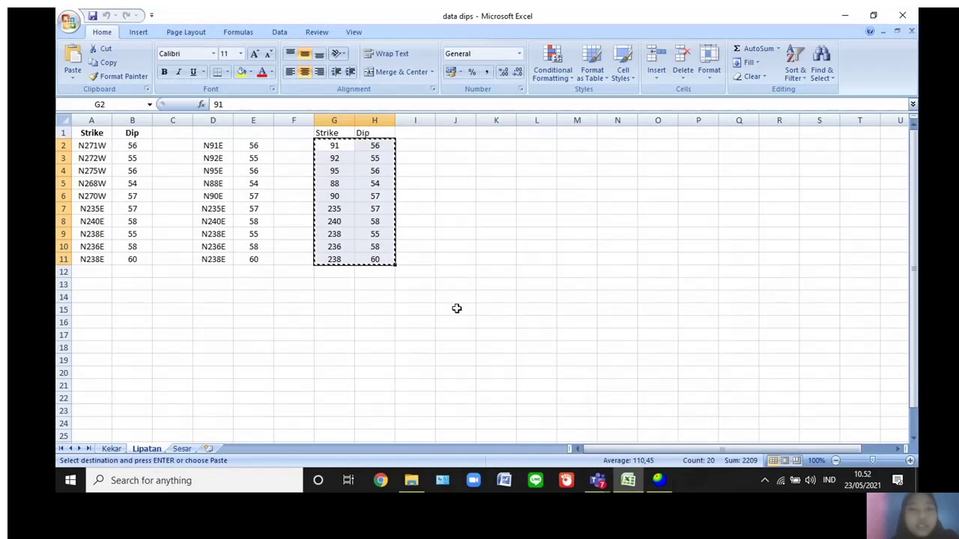
click(661, 482)
click(228, 79)
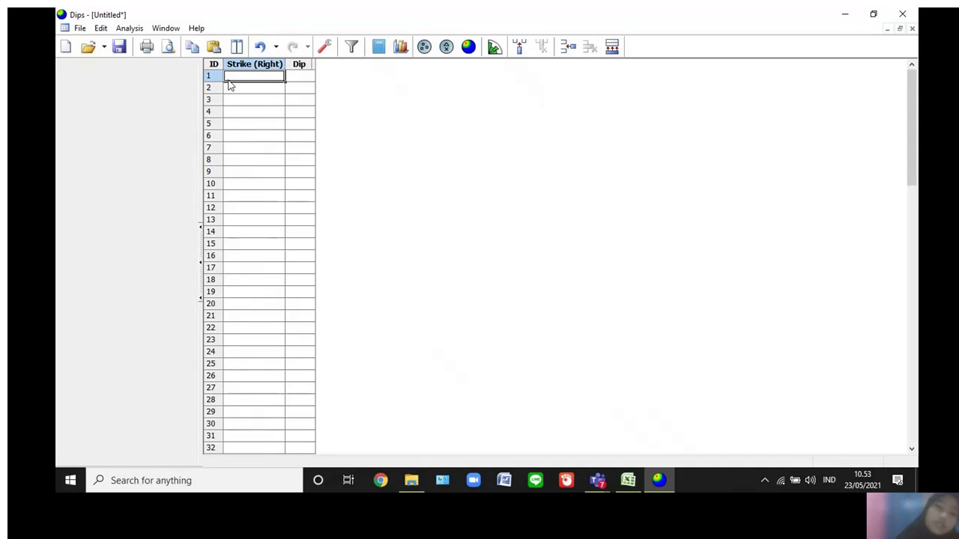
key(ctrl+v)
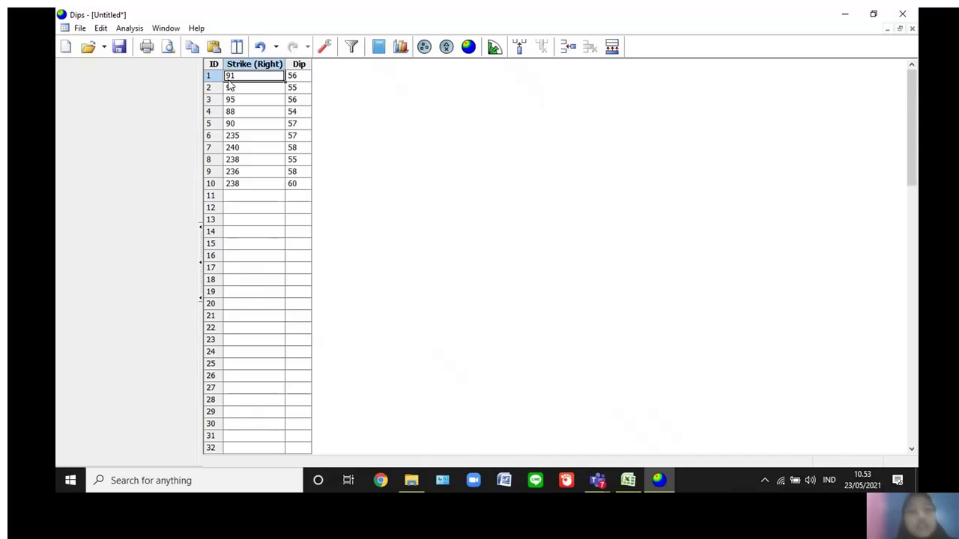
Create a stereonet plot of the pasted poles and display it as a density contour plot
click(424, 47)
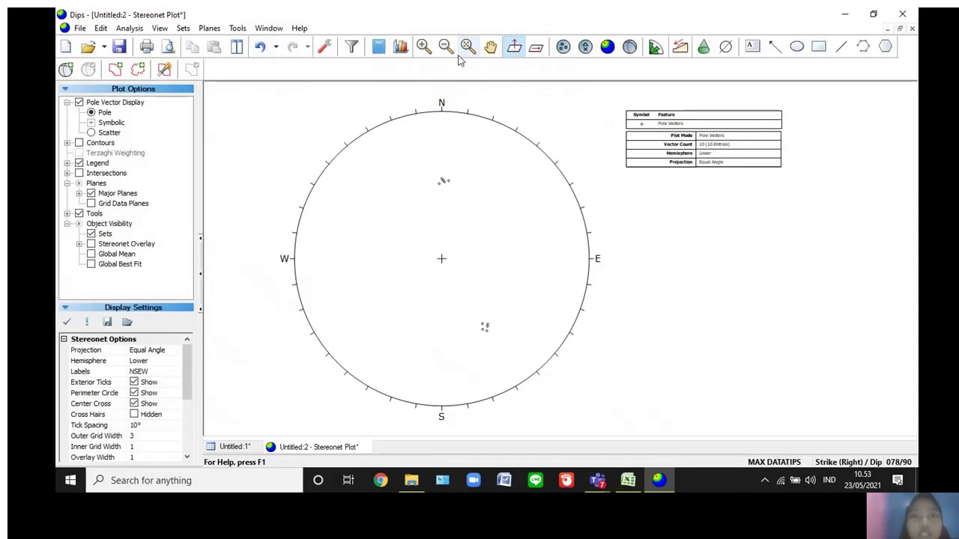
click(608, 48)
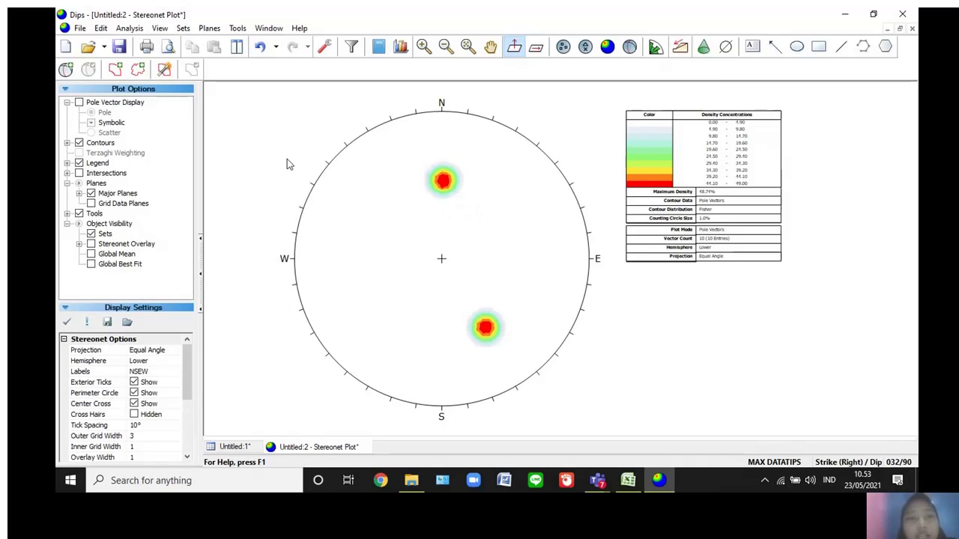
Add a user plane with its pole on the northern maximum at 92/57, labelled "max 1", with its ID and plane trace hidden
click(63, 69)
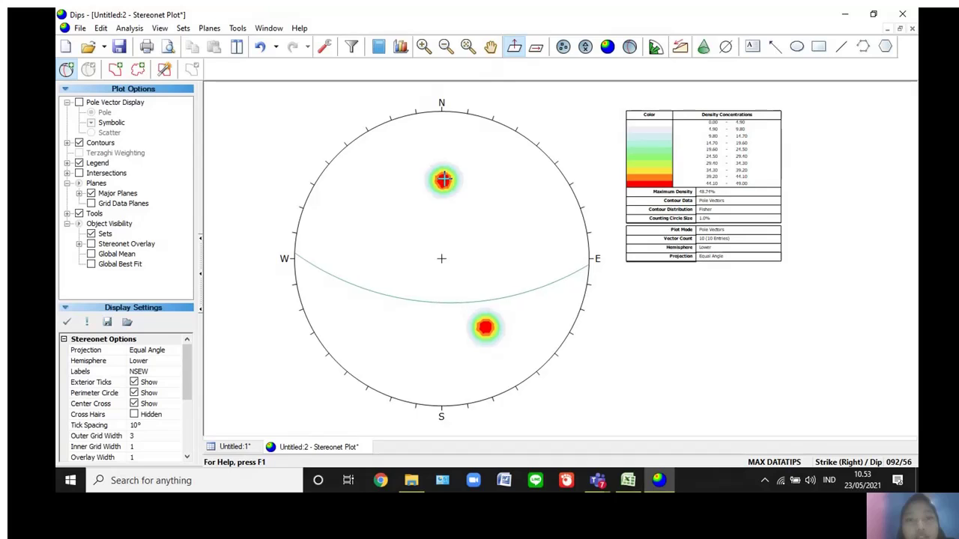
click(444, 179)
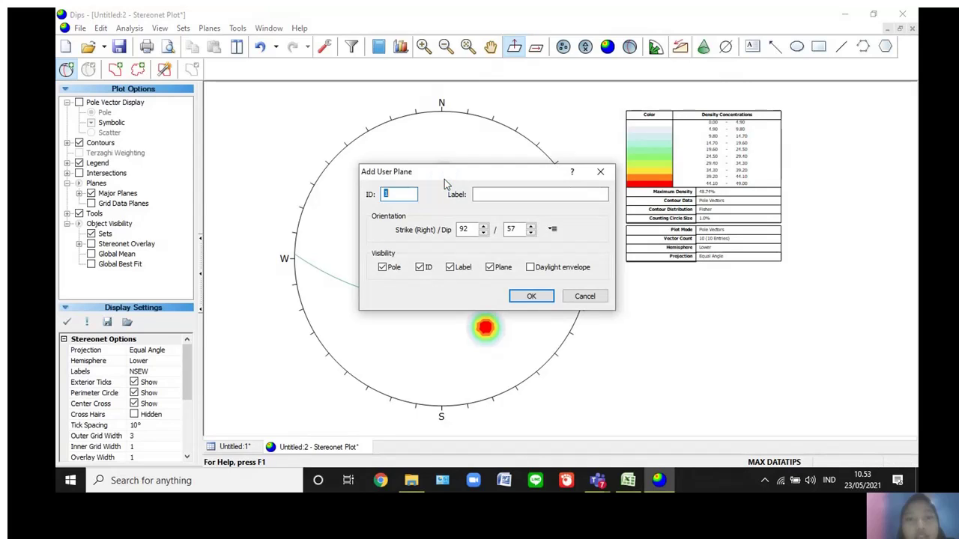
click(494, 196)
text(m)
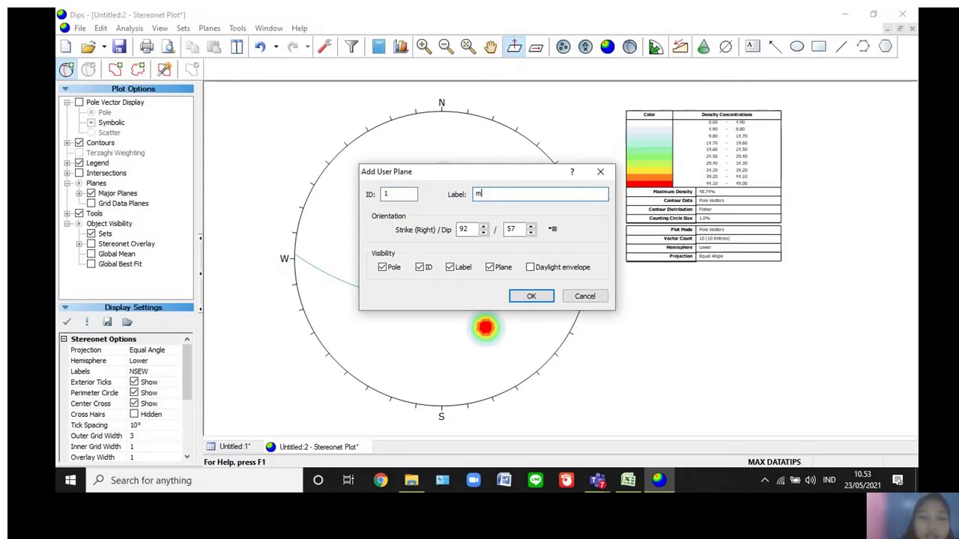
text(ax 1)
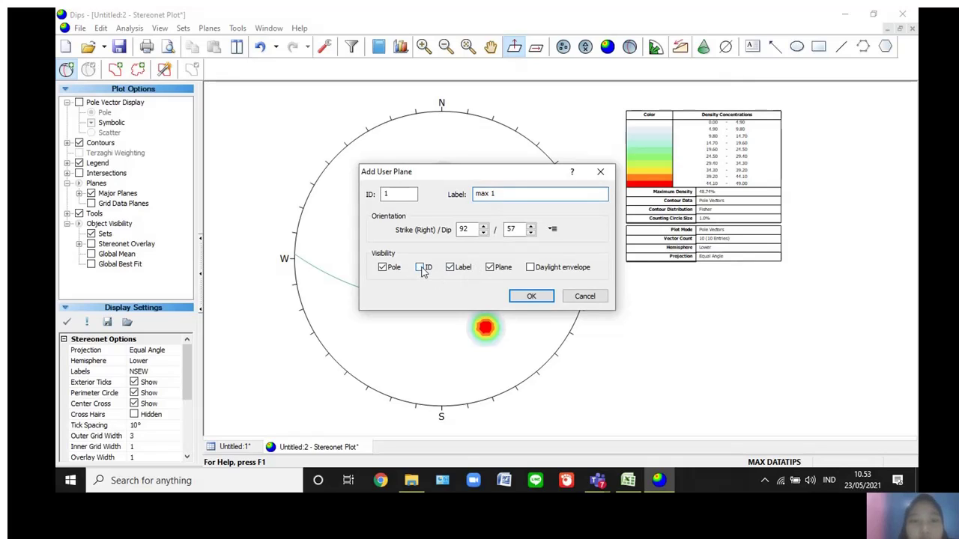
click(422, 268)
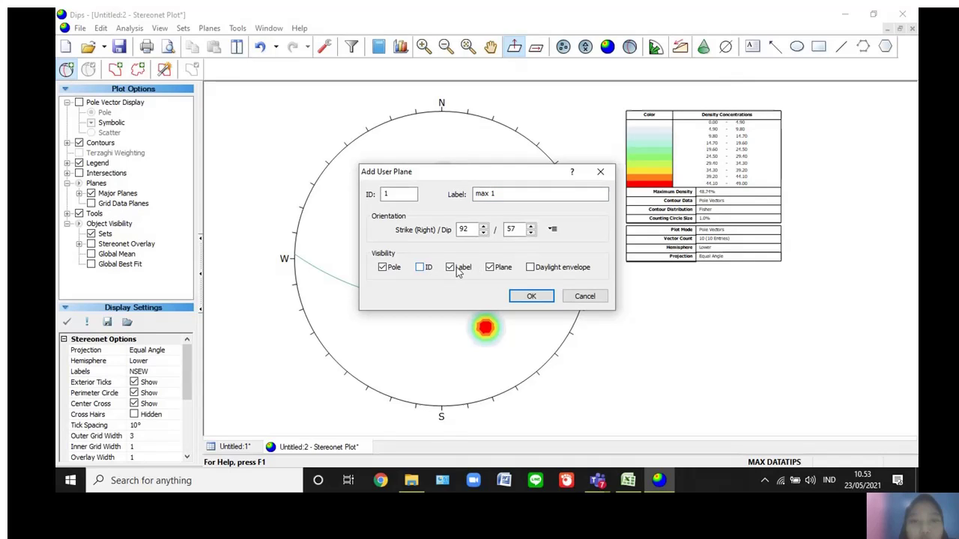
click(529, 297)
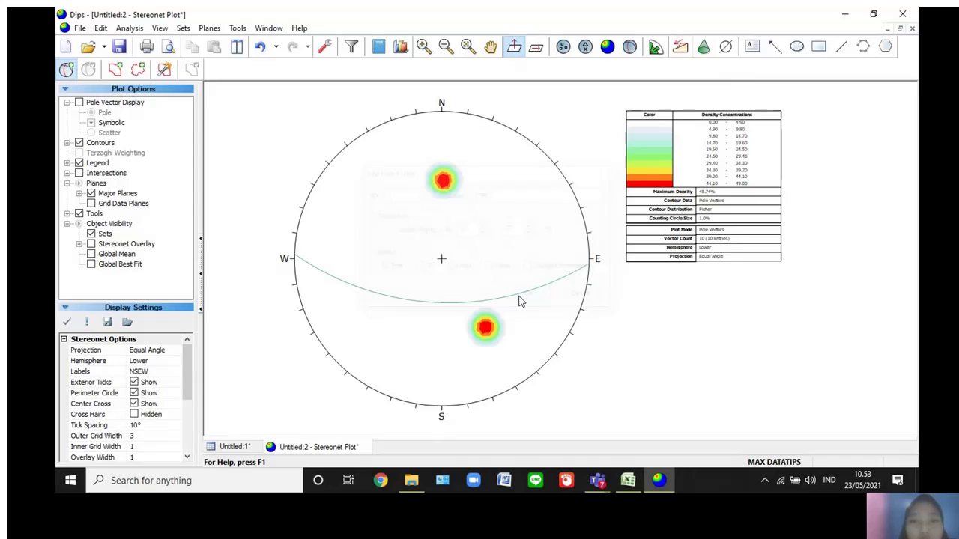
Add a user plane with its pole on the southeastern maximum at 236/57, labelled "max 2", showing only the pole and label
click(66, 69)
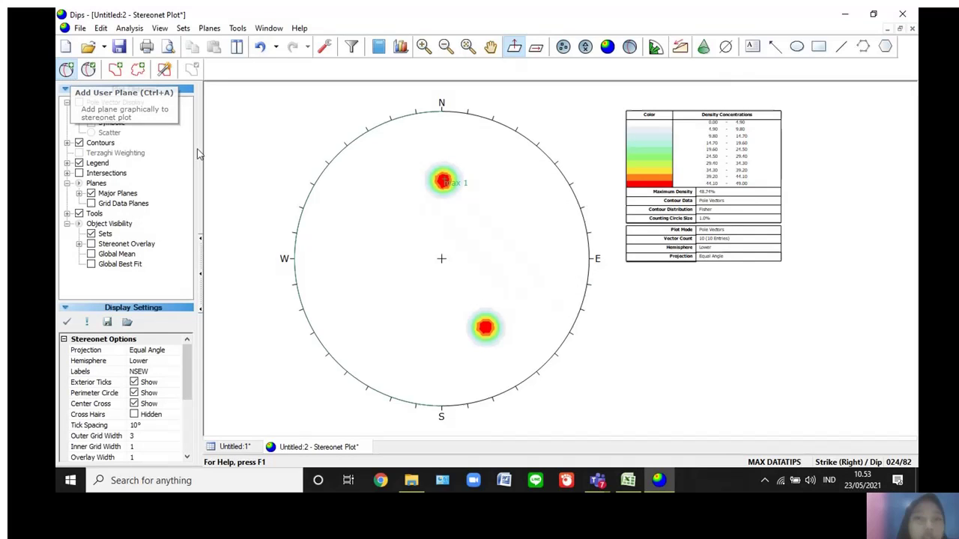
click(485, 326)
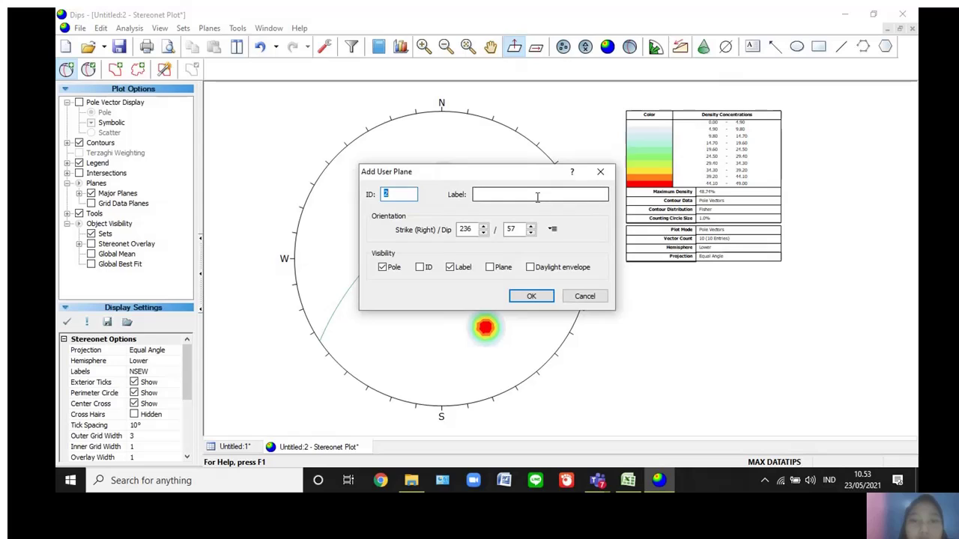
click(537, 196)
text(max)
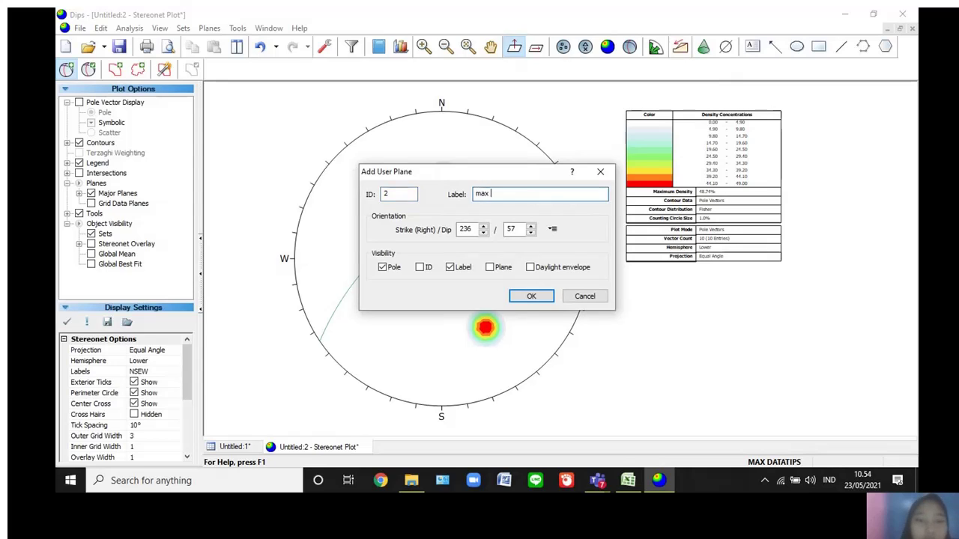
text( 2)
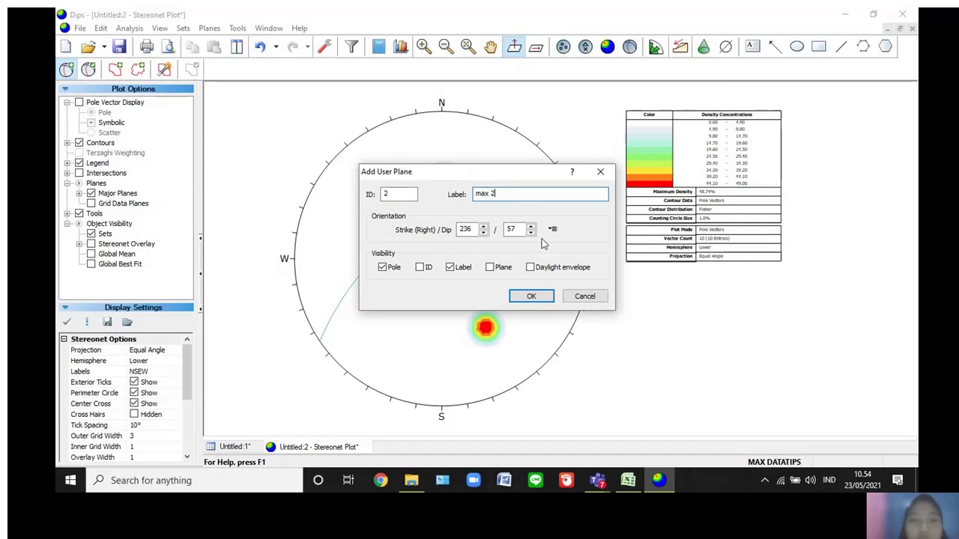
click(528, 297)
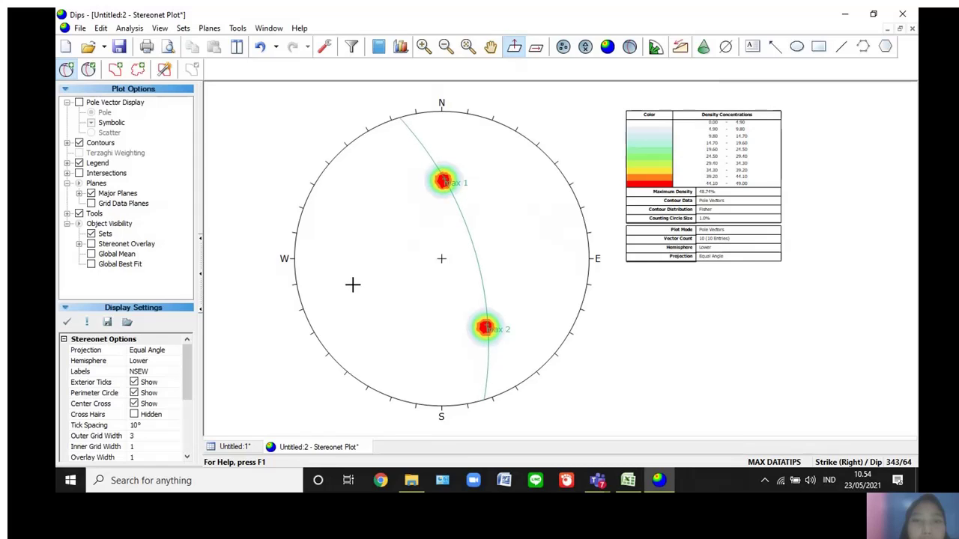
Add a user plane at 344/65 whose great circle passes through both maxima, labelled "sigma 2", showing only its pole and label
click(353, 284)
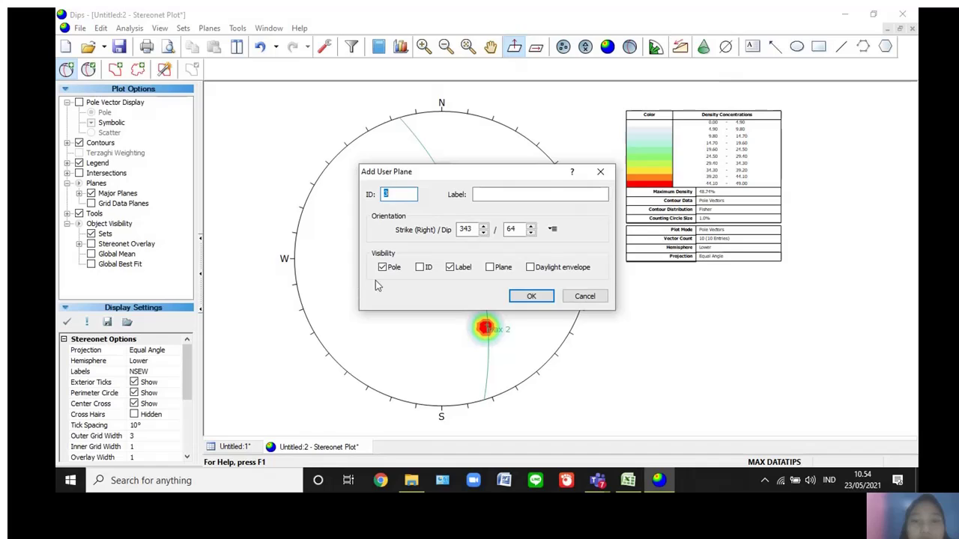
click(584, 297)
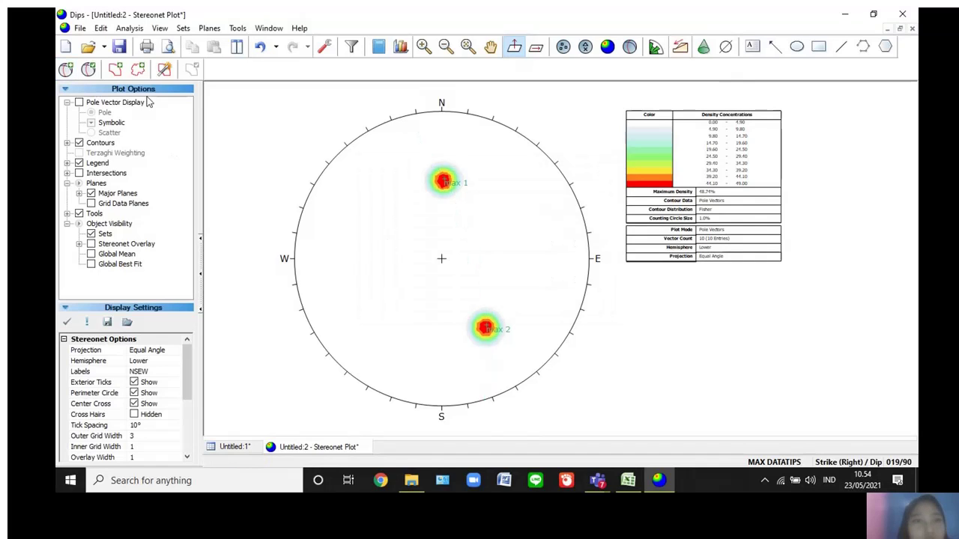
click(66, 70)
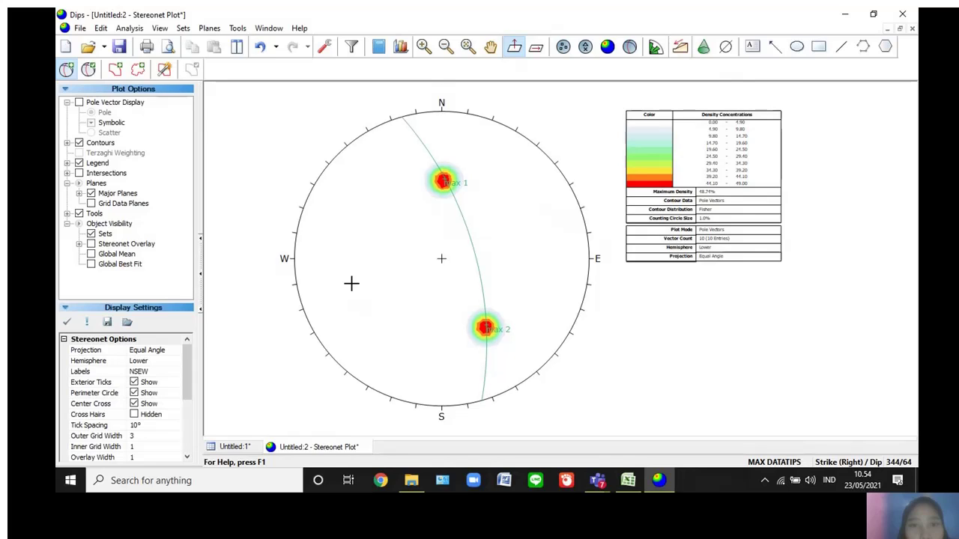
click(351, 282)
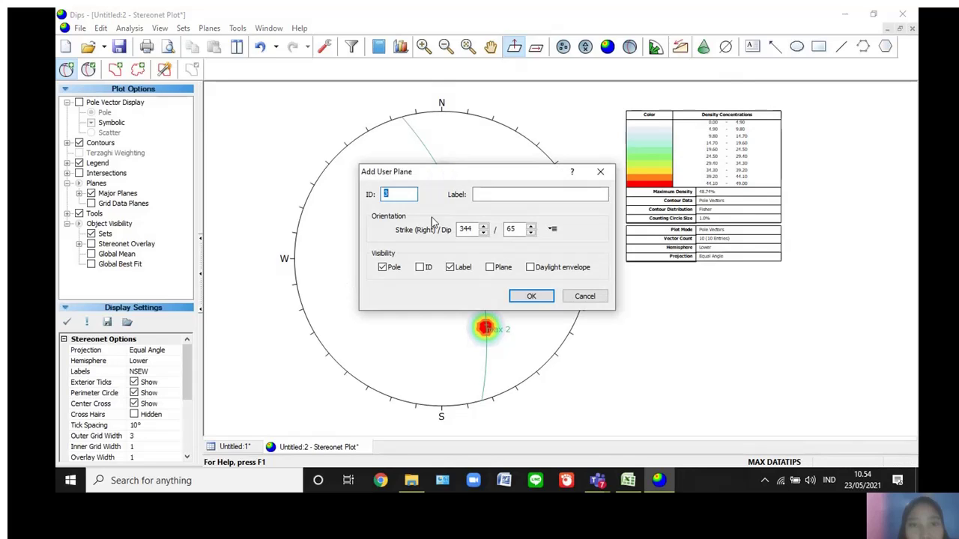
click(491, 194)
text(sigma)
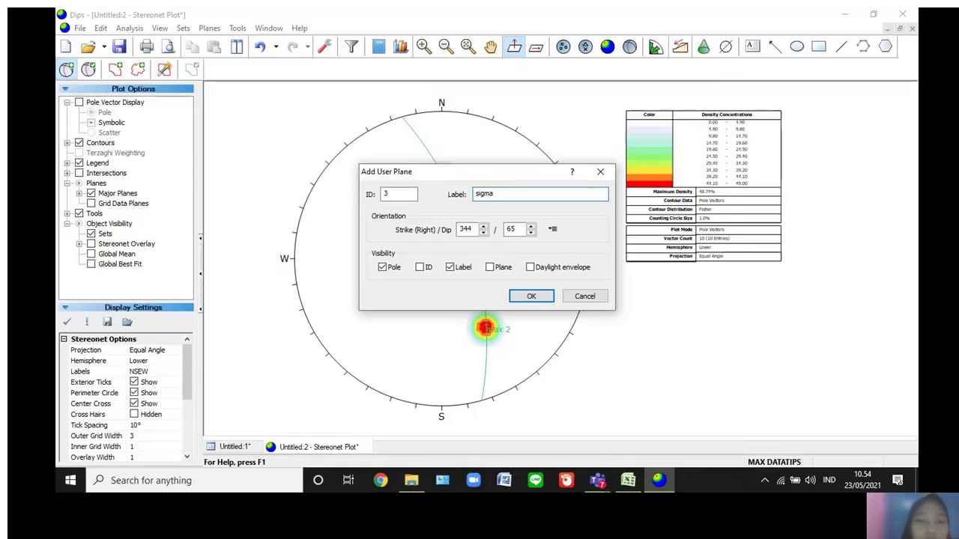
text( 2)
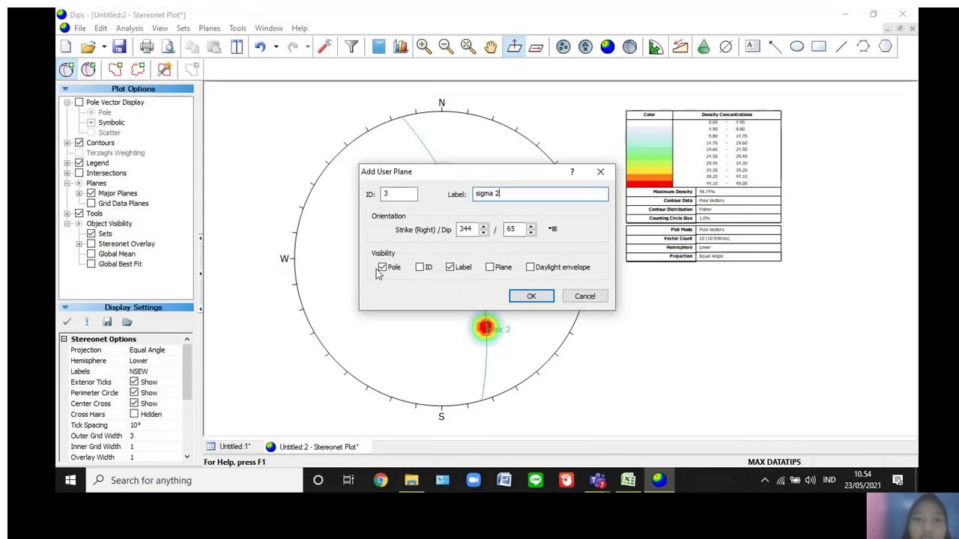
click(531, 296)
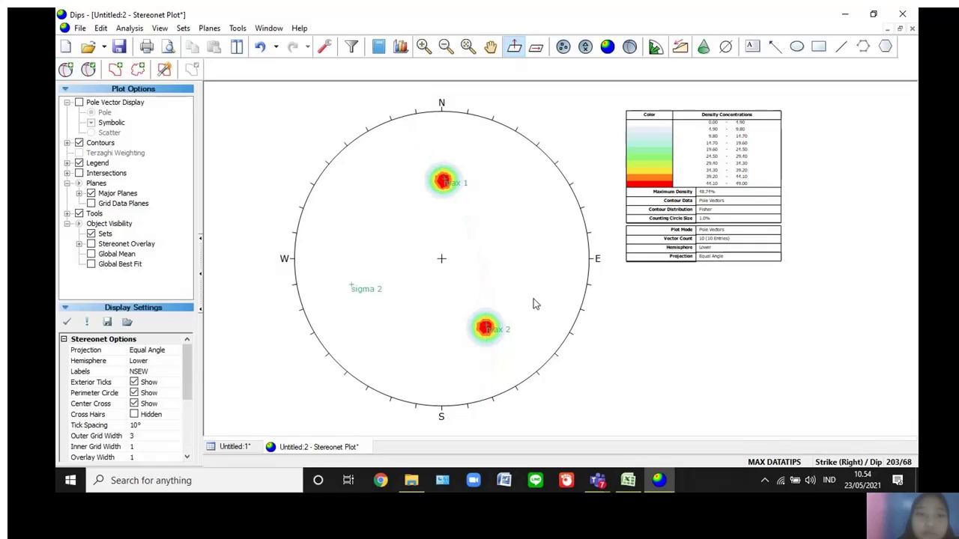
Add a user plane at 344/65 with its pole on sigma 2, labelled "griddle plane", showing only the label and plane trace
click(66, 69)
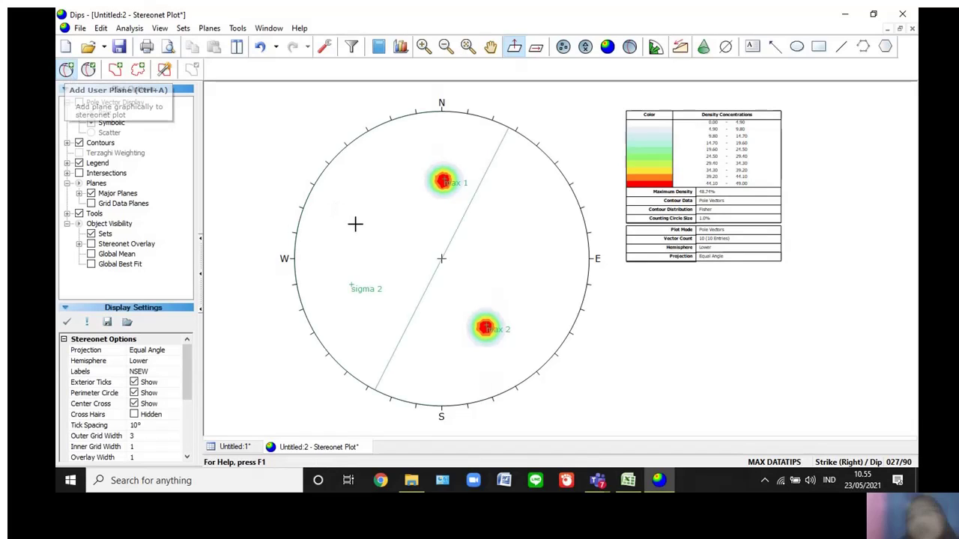
click(351, 283)
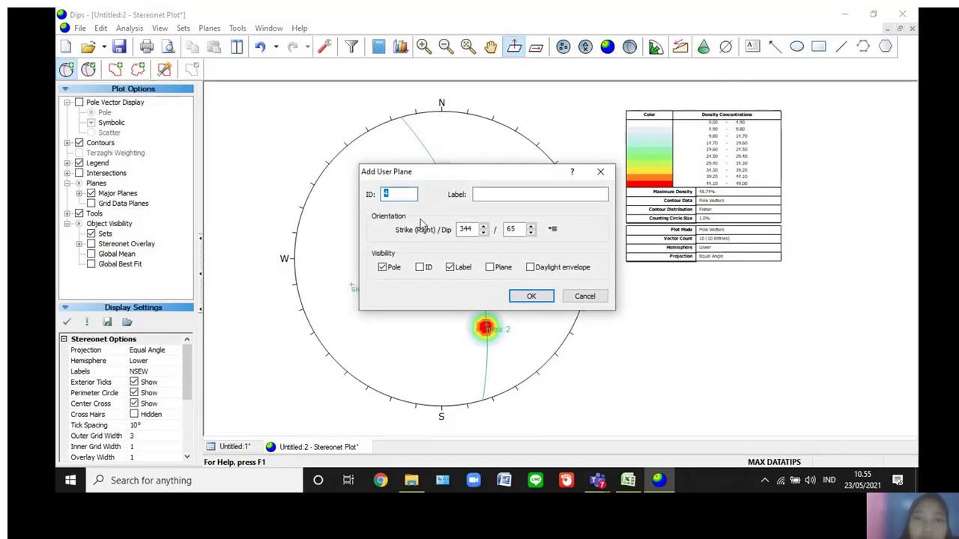
click(485, 194)
text(dridlle)
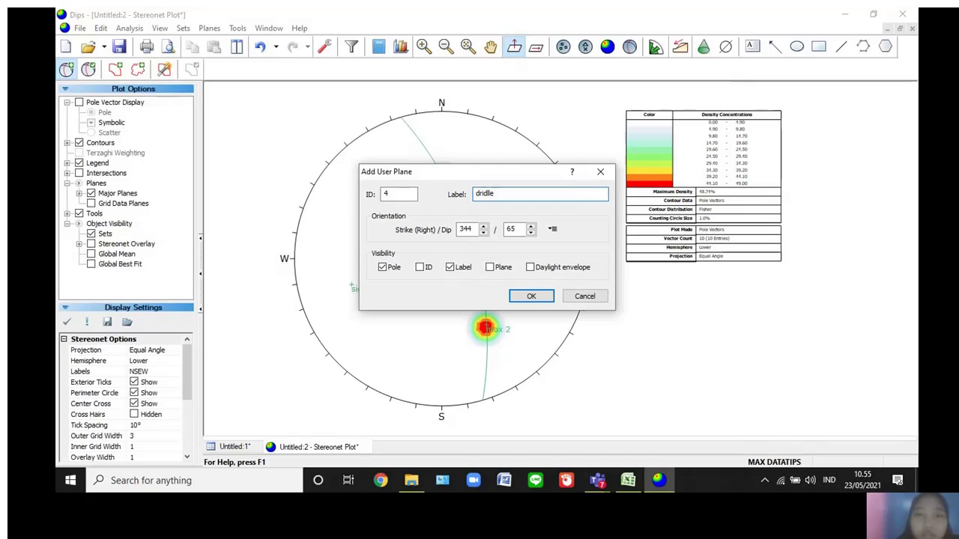
text(gr)
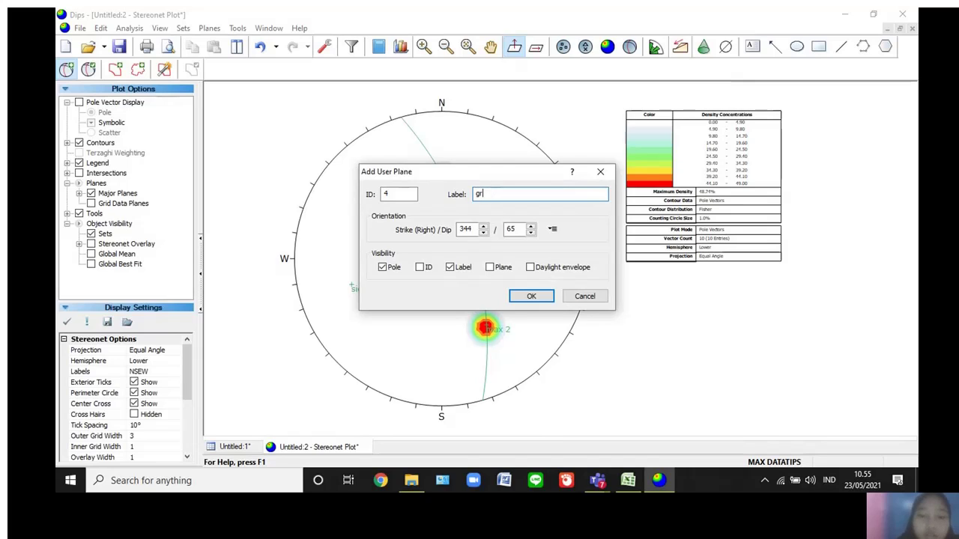
text(iddle plan)
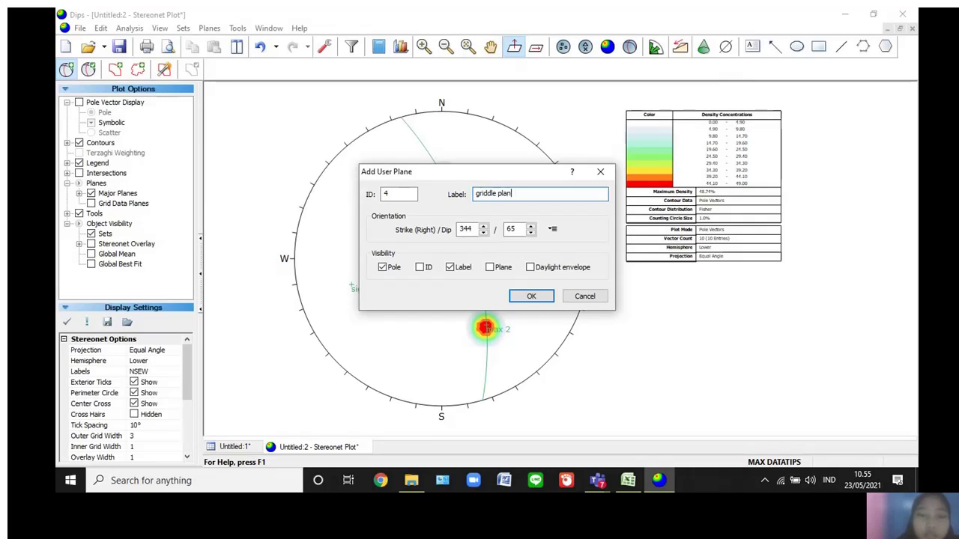
text(e)
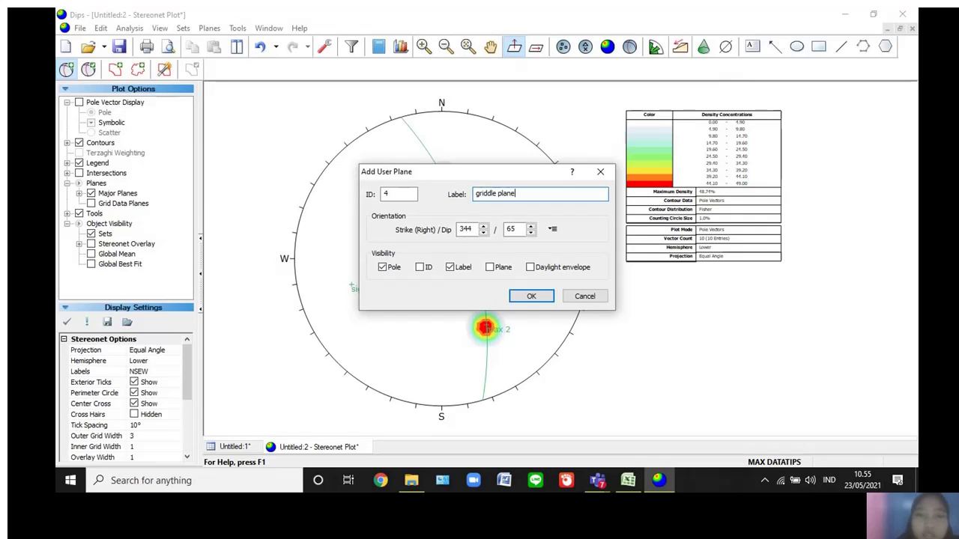
click(490, 268)
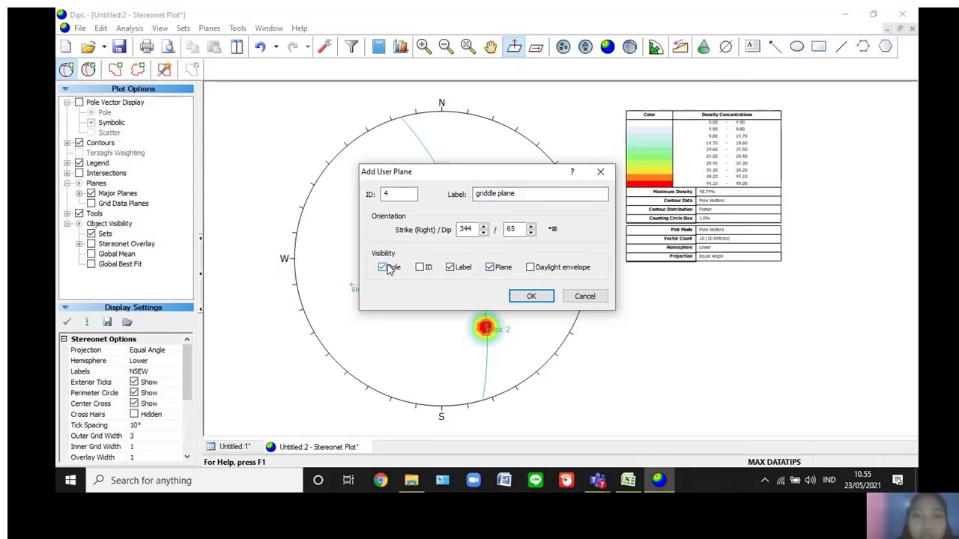
click(523, 298)
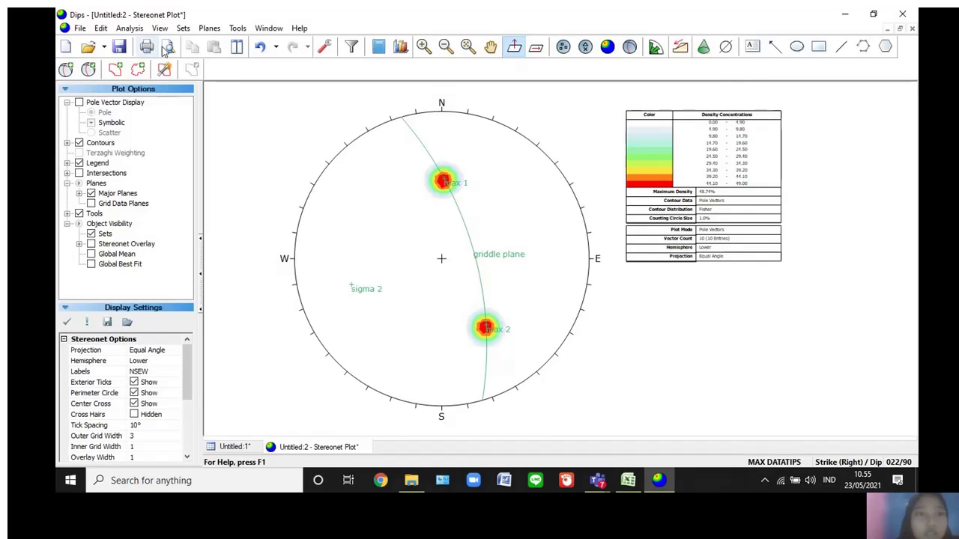
Measure the angle between the max 1 and max 2 poles on the stereonet
click(238, 28)
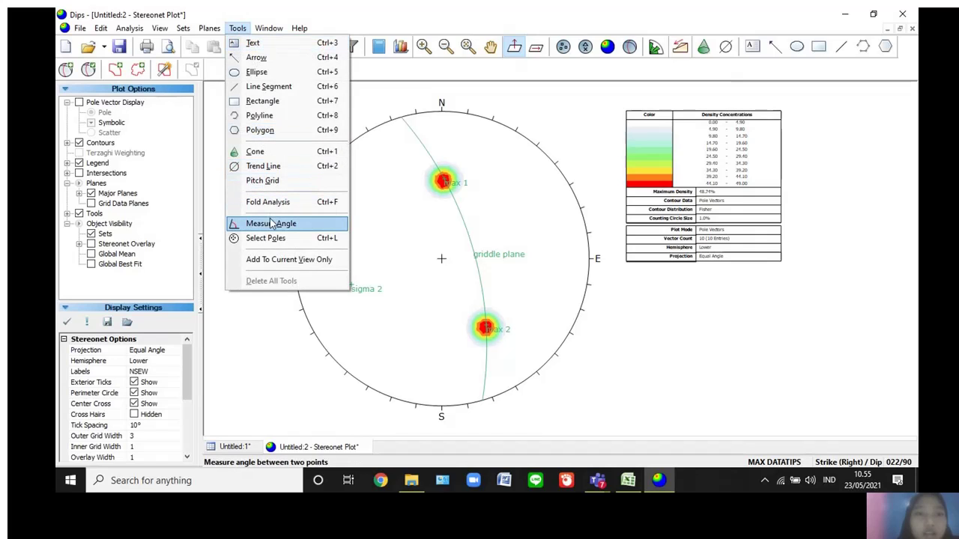
click(272, 224)
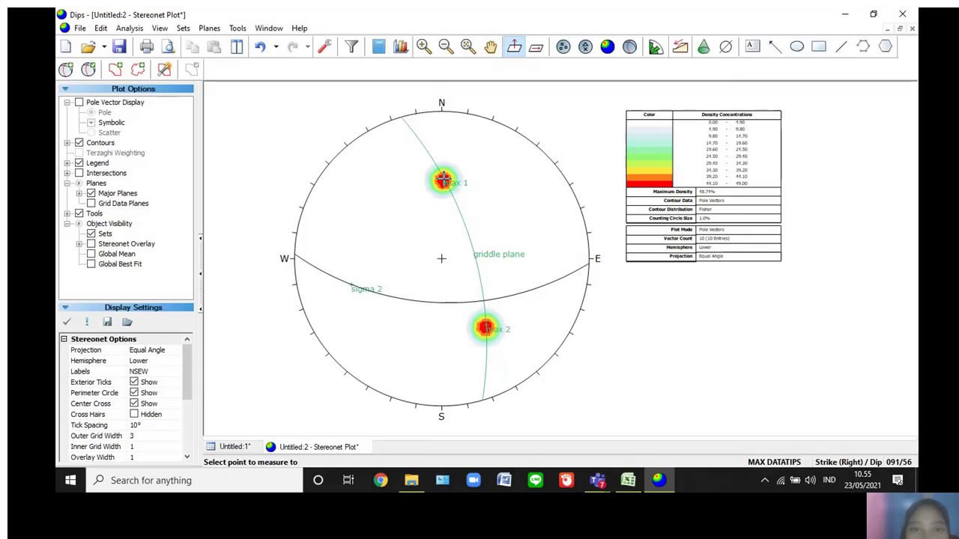
click(444, 179)
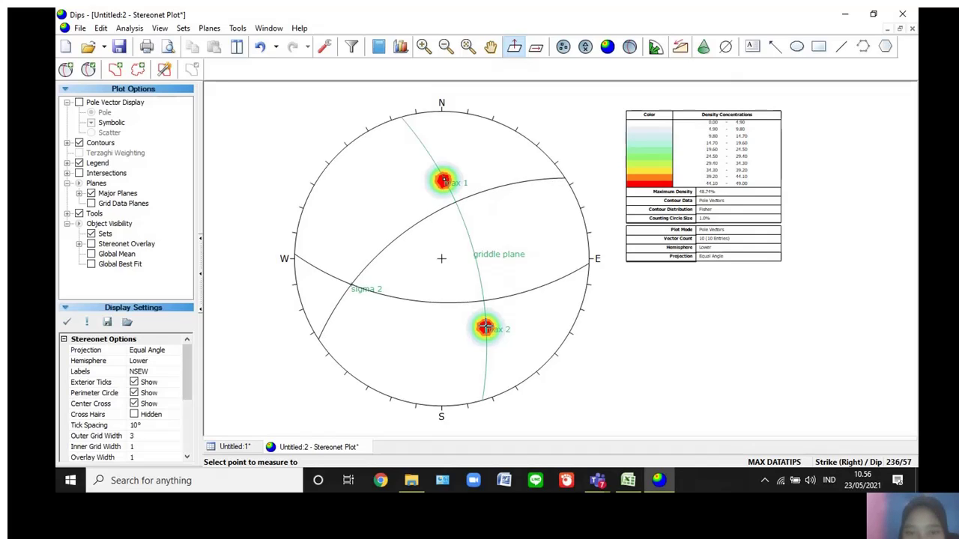
click(485, 326)
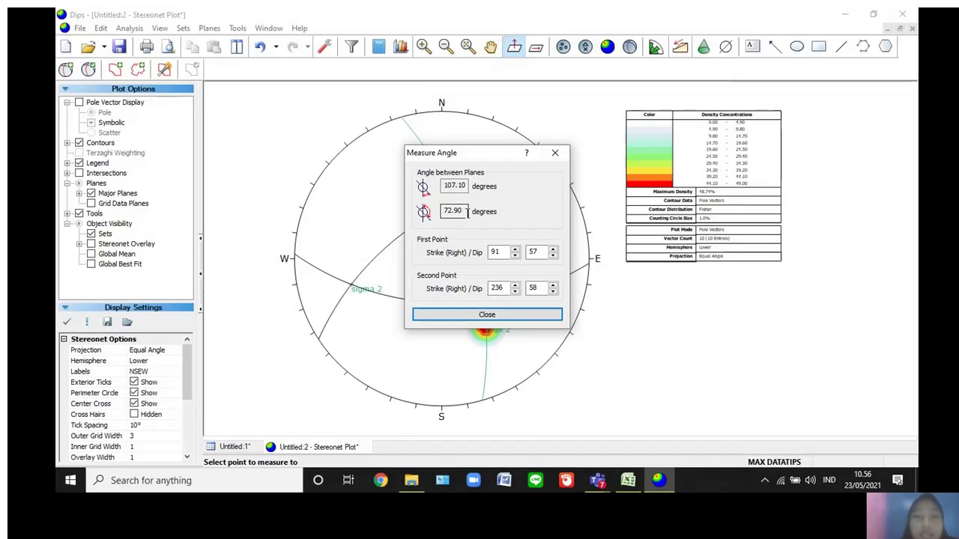
click(477, 317)
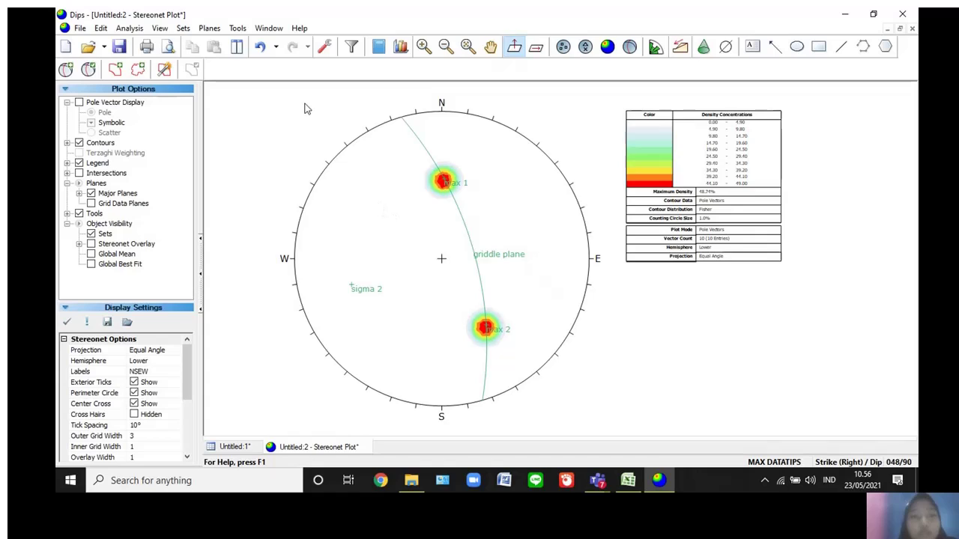
Overlay a pitch grid on the griddle plane and add a user plane at 160/25 labelled "sigma 1", showing only its pole and label
click(239, 29)
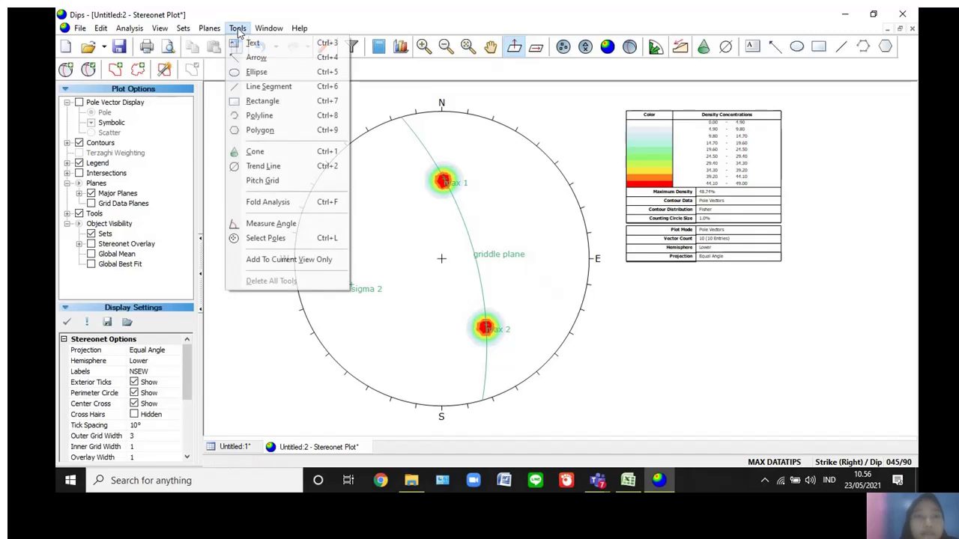
click(263, 182)
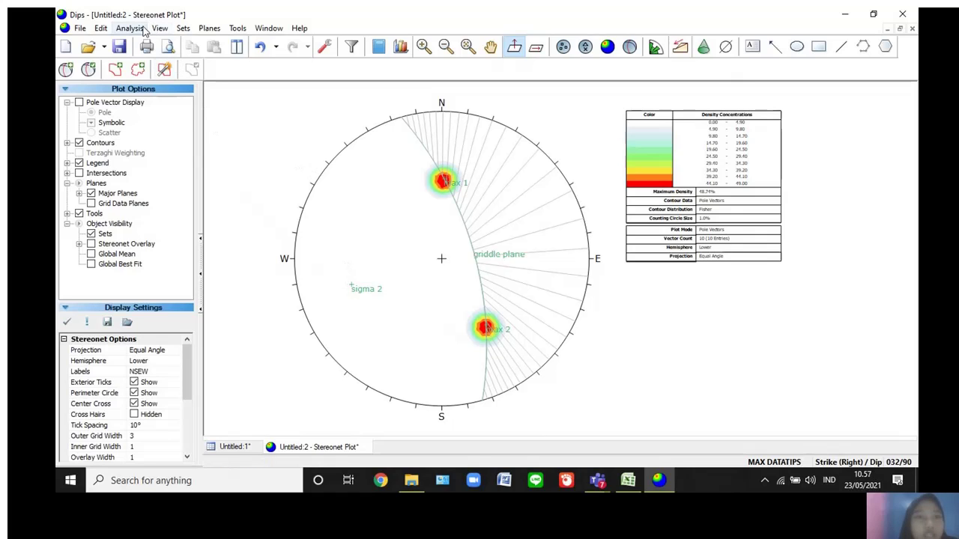
click(68, 75)
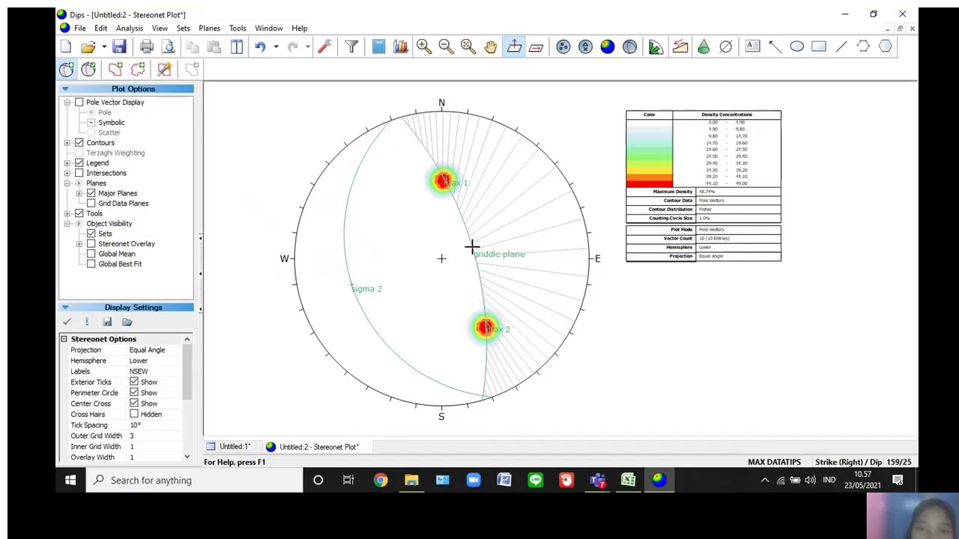
click(472, 247)
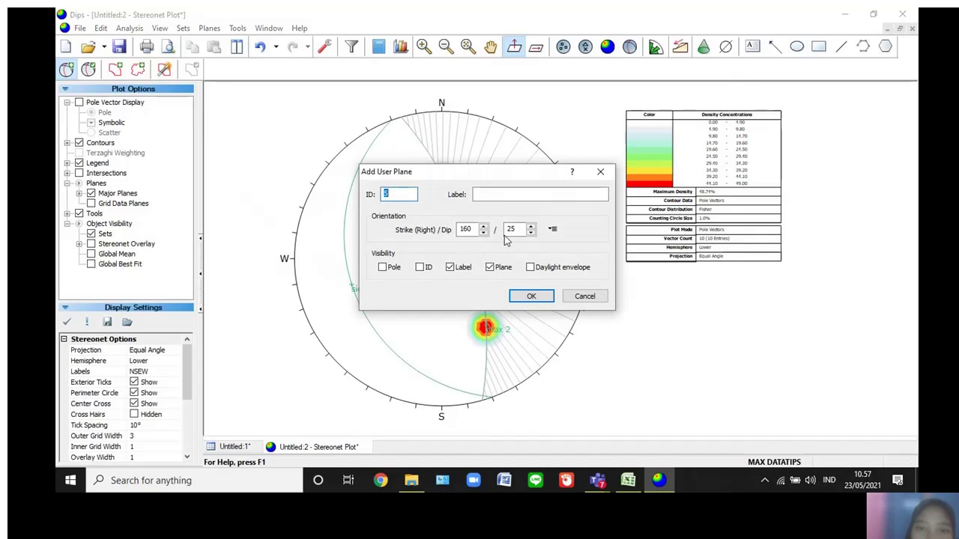
click(492, 195)
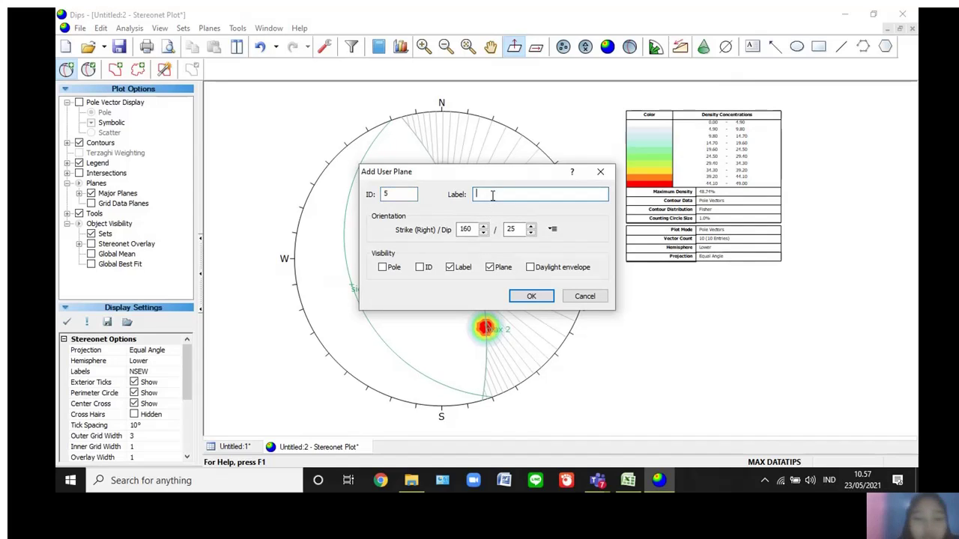
text(sigma 1)
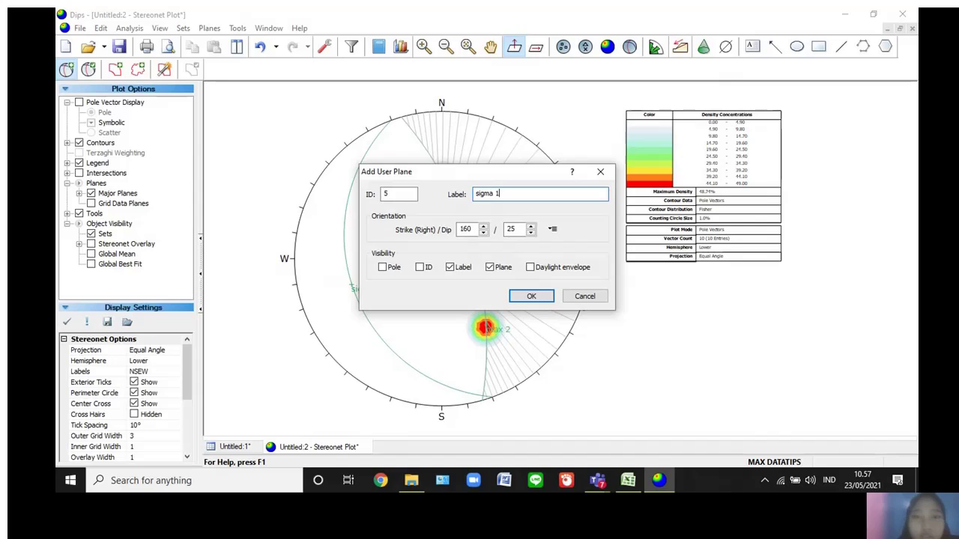
click(382, 268)
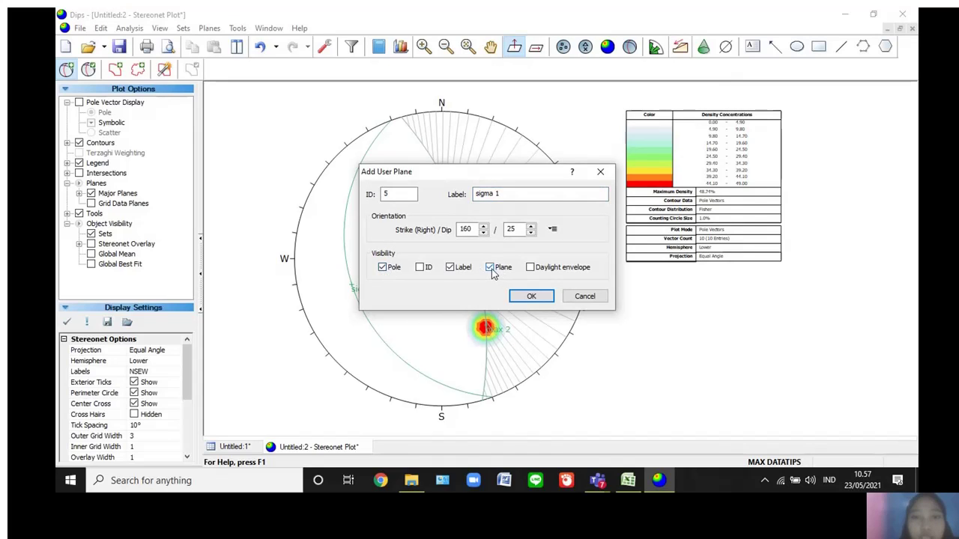
click(531, 296)
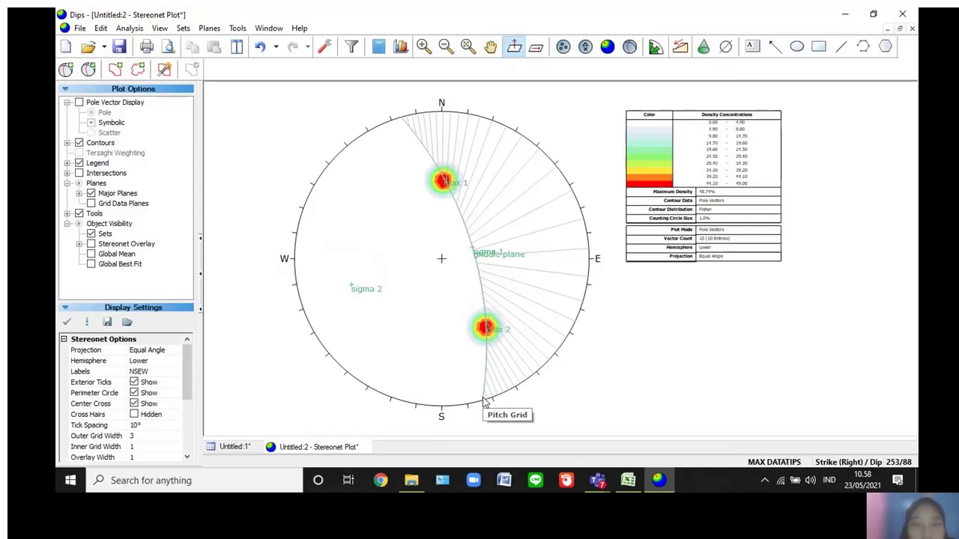
Add a user plane at 253/88 with its pole near the griddle plane's southern end, labelled "sigma 3", and delete the pitch grid
click(66, 69)
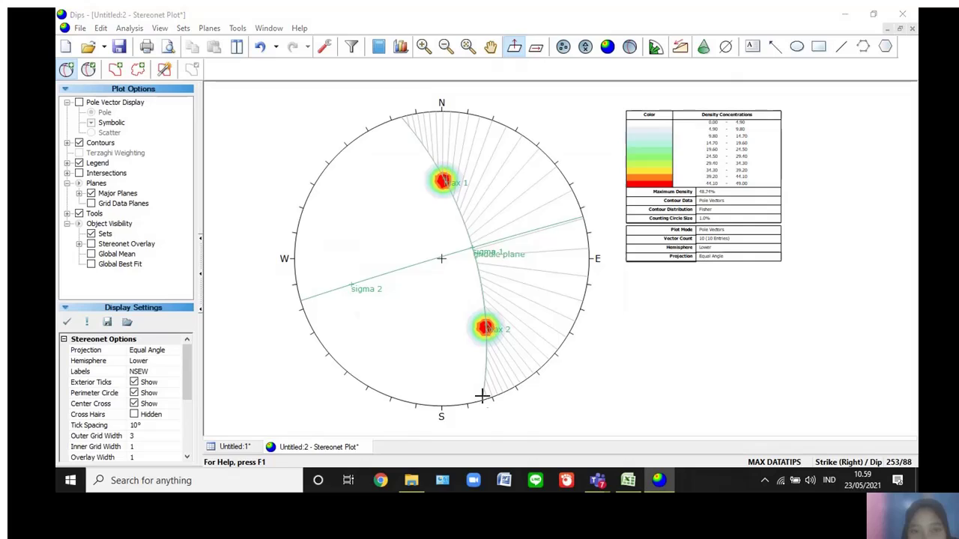
click(482, 395)
key(Tab)
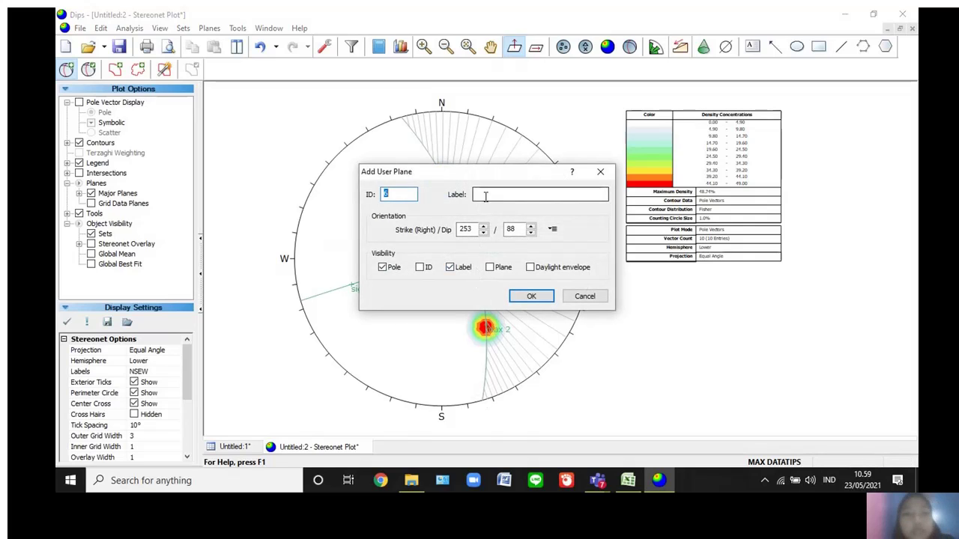
text(sigma 3)
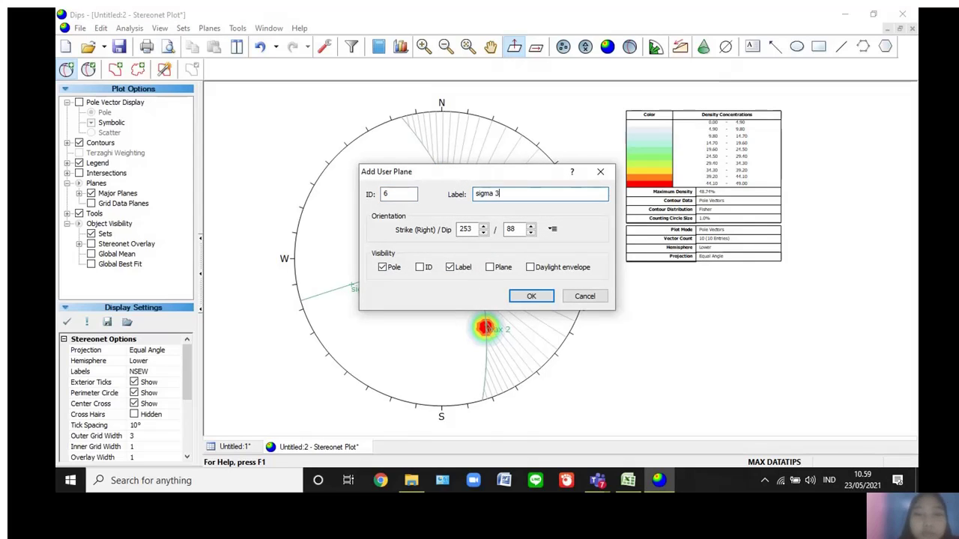
click(532, 297)
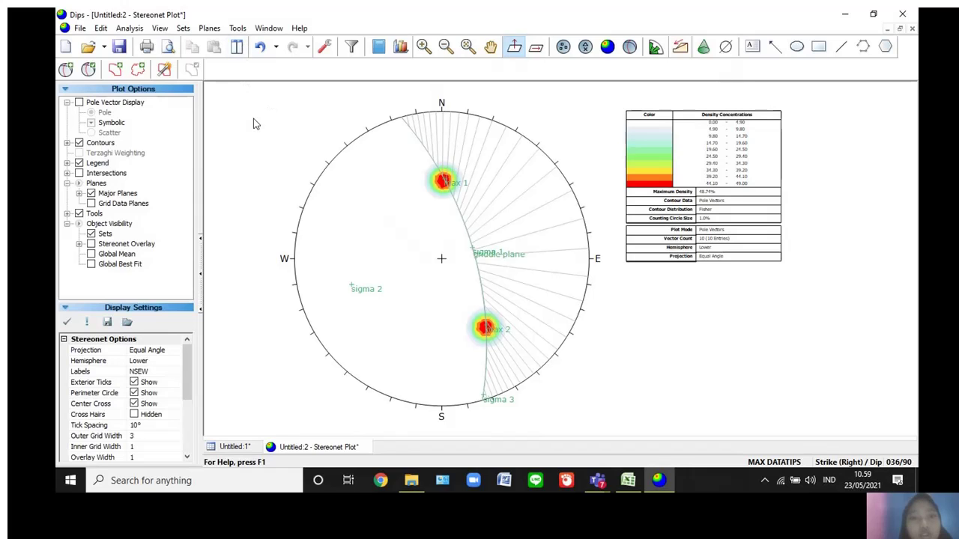
click(237, 28)
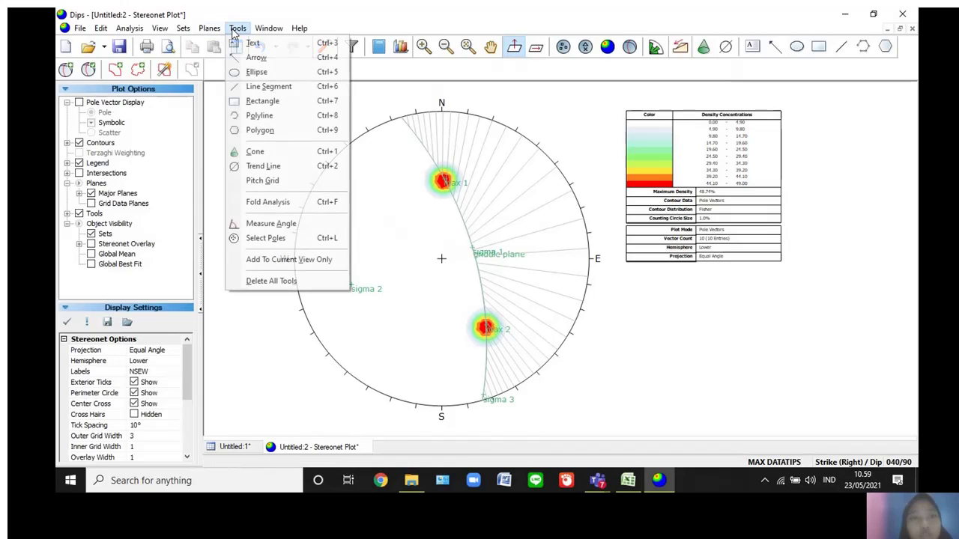
click(262, 282)
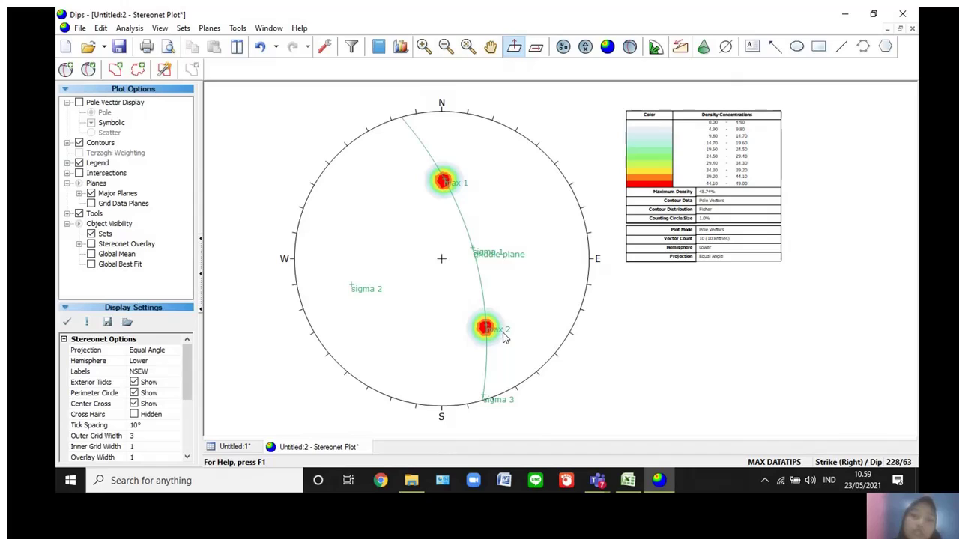
Add a user plane at 253/88 with its pole on sigma 3, labelled "axial plane", showing only the label and plane trace
click(65, 71)
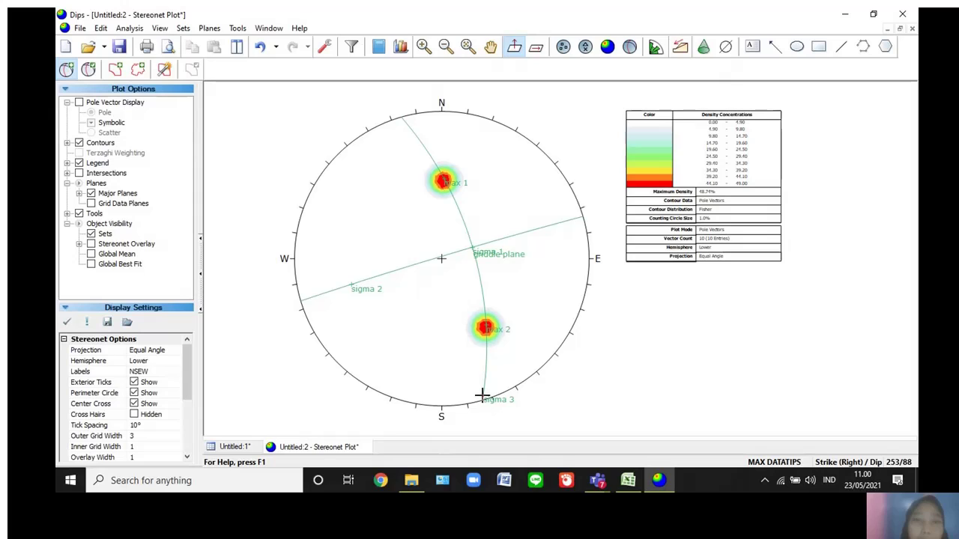
click(481, 395)
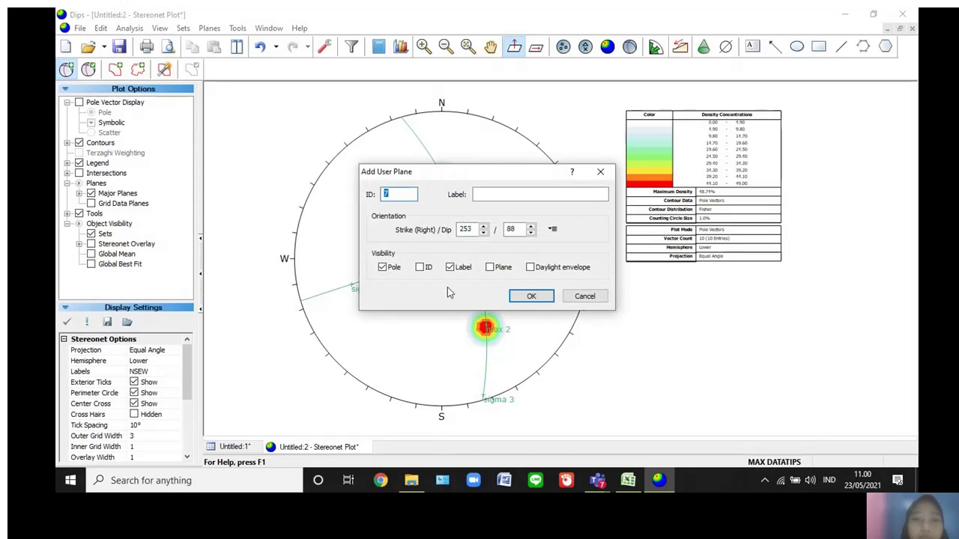
click(382, 268)
click(495, 194)
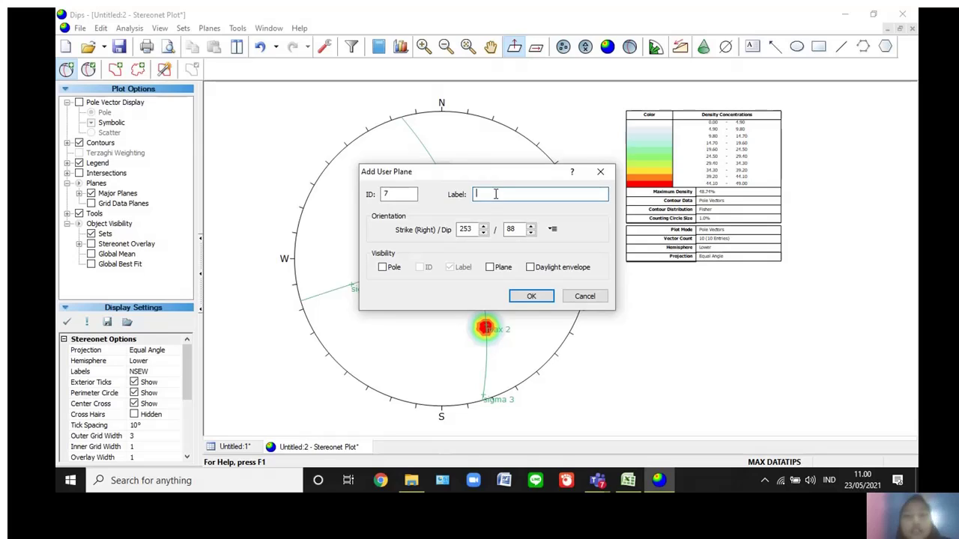
text(axial)
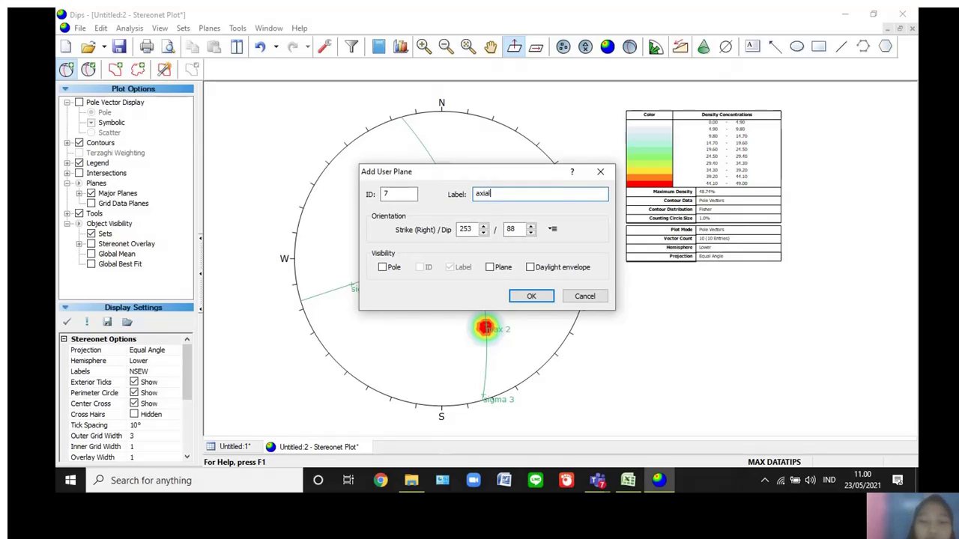
text( plane)
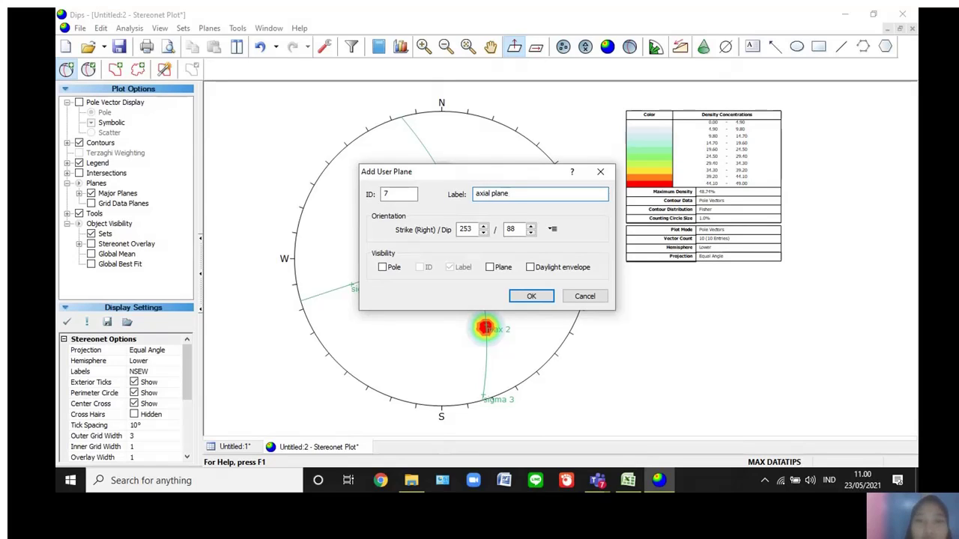
click(489, 268)
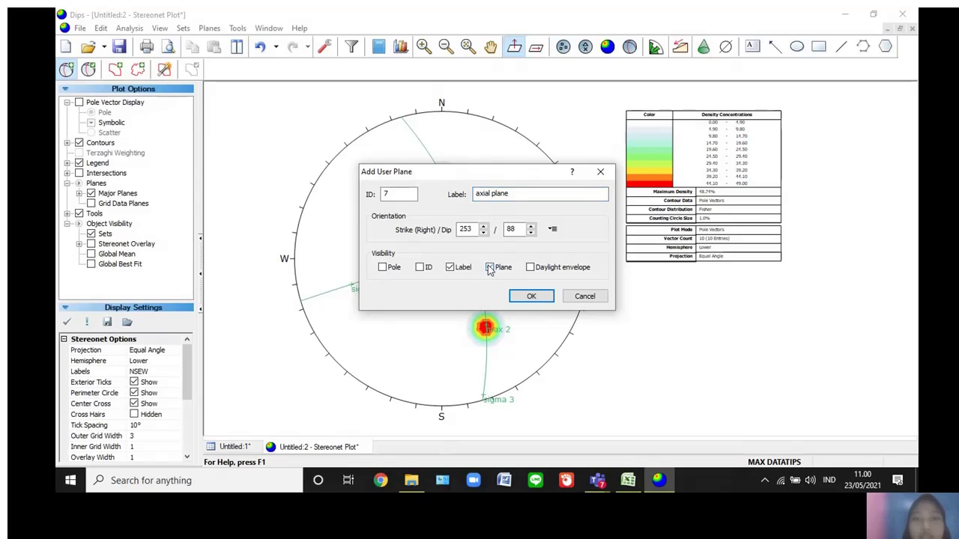
click(530, 297)
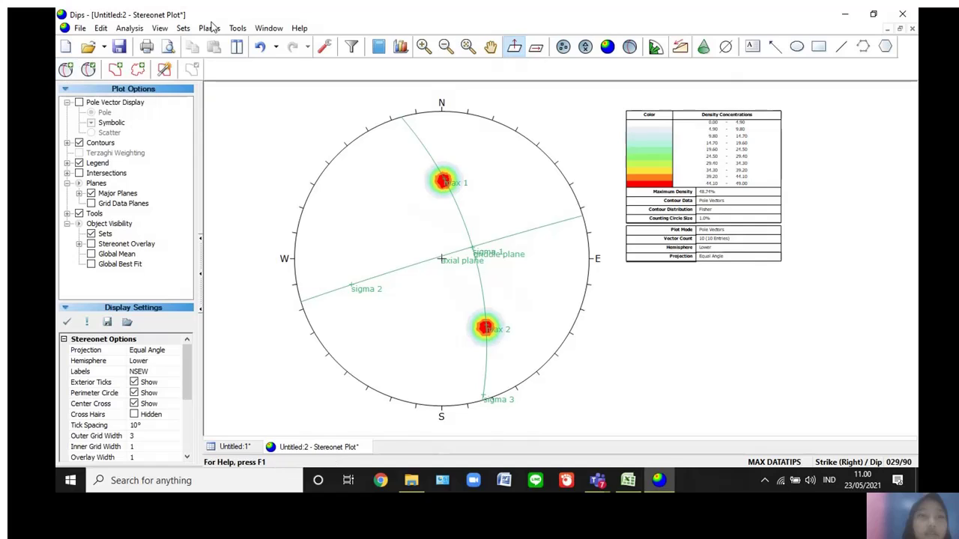
Measure the angle from the sigma 2 pole to the axial plane's western end on the stereonet perimeter
click(238, 29)
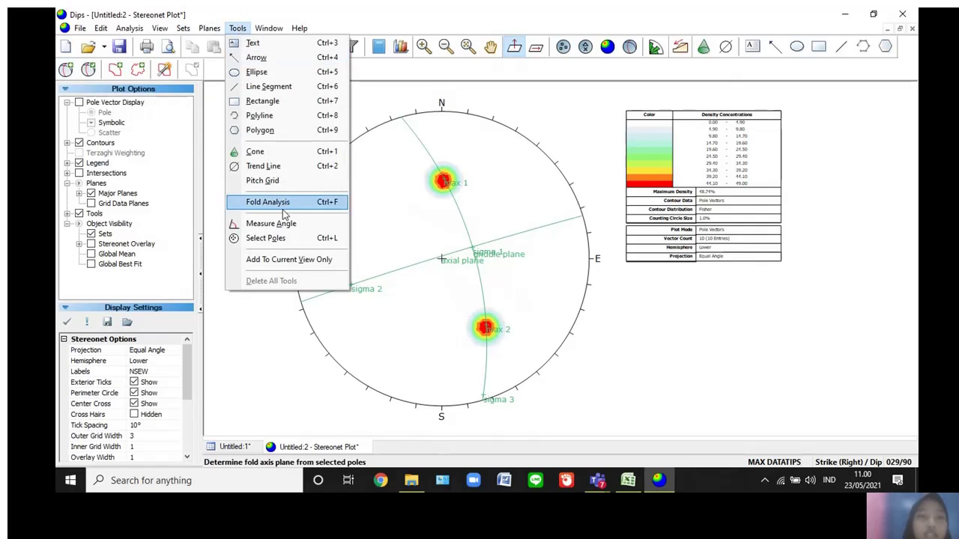
click(283, 225)
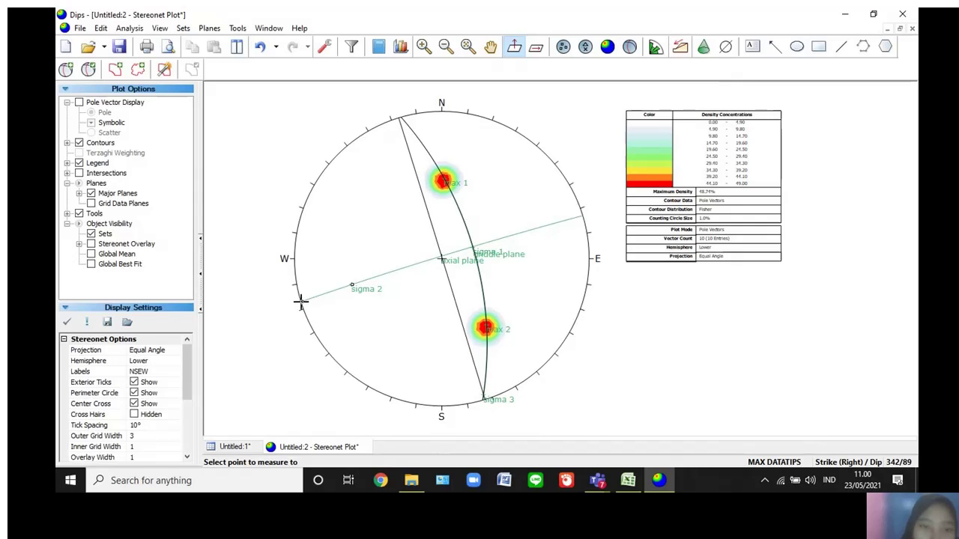
click(301, 302)
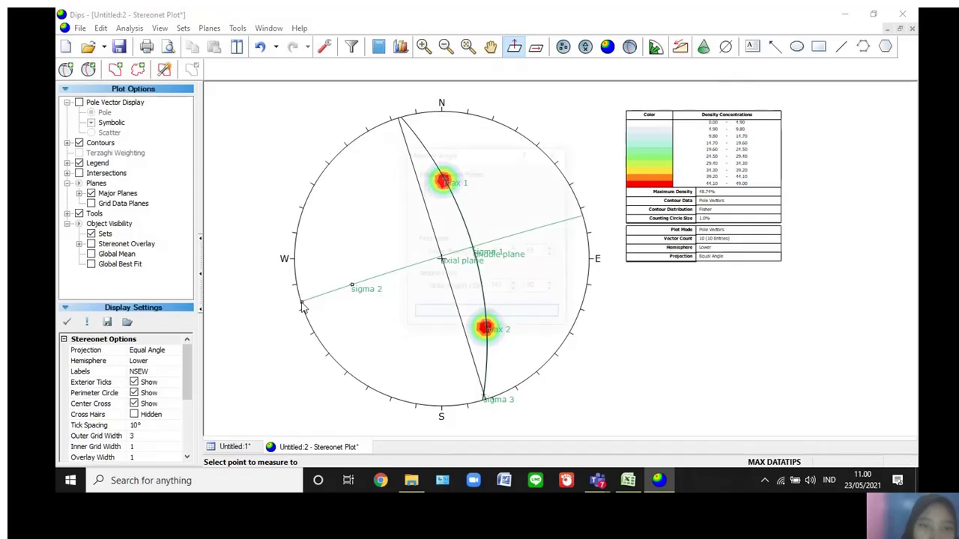
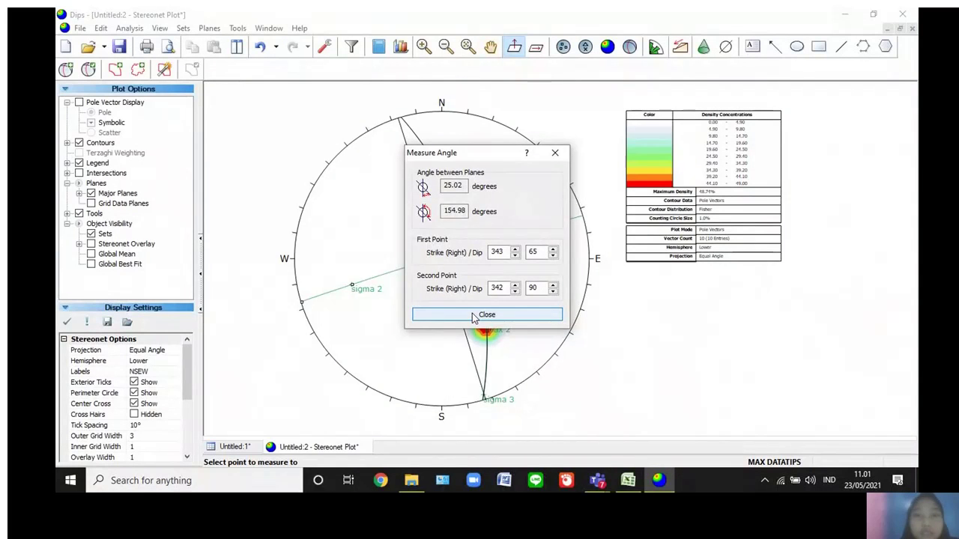
click(474, 318)
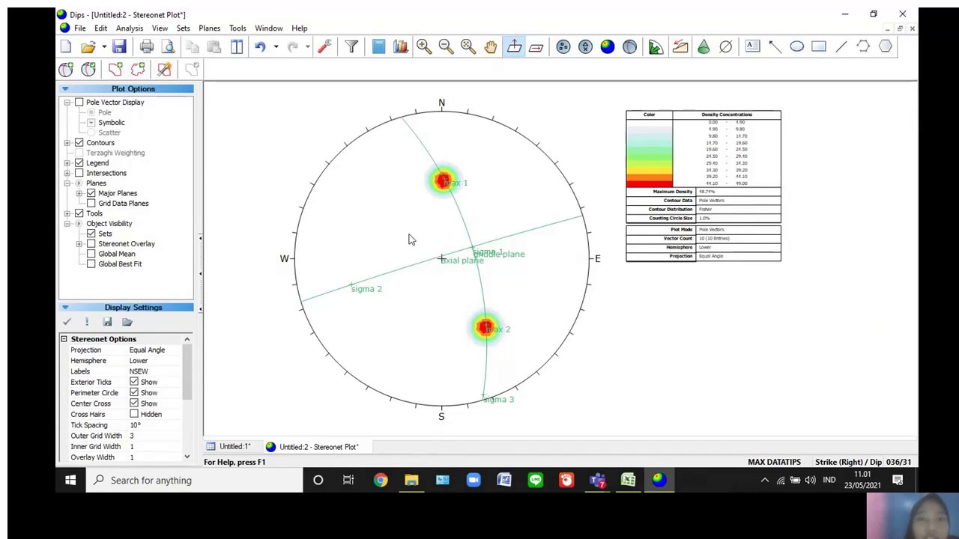
Set the display colour of the max 1 and max 2 user planes to black
click(88, 70)
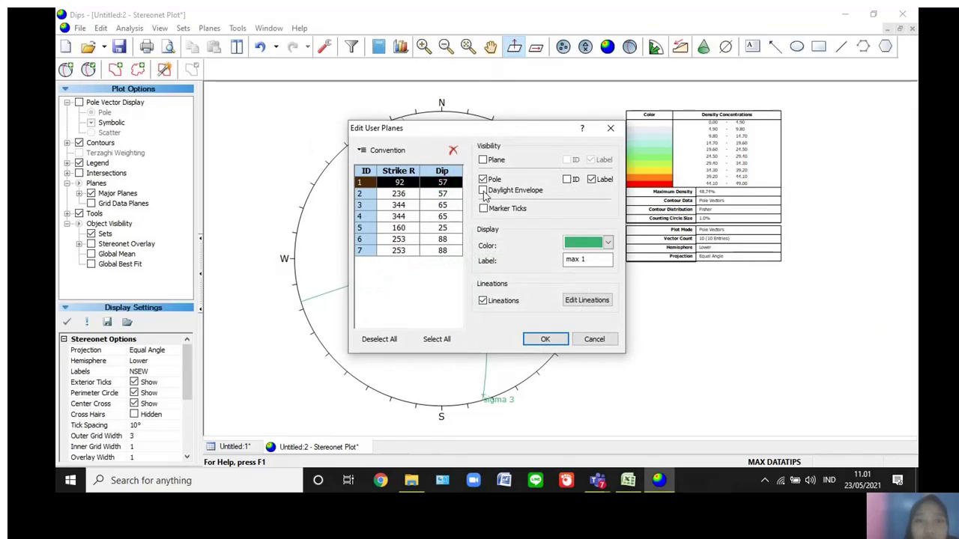
click(608, 244)
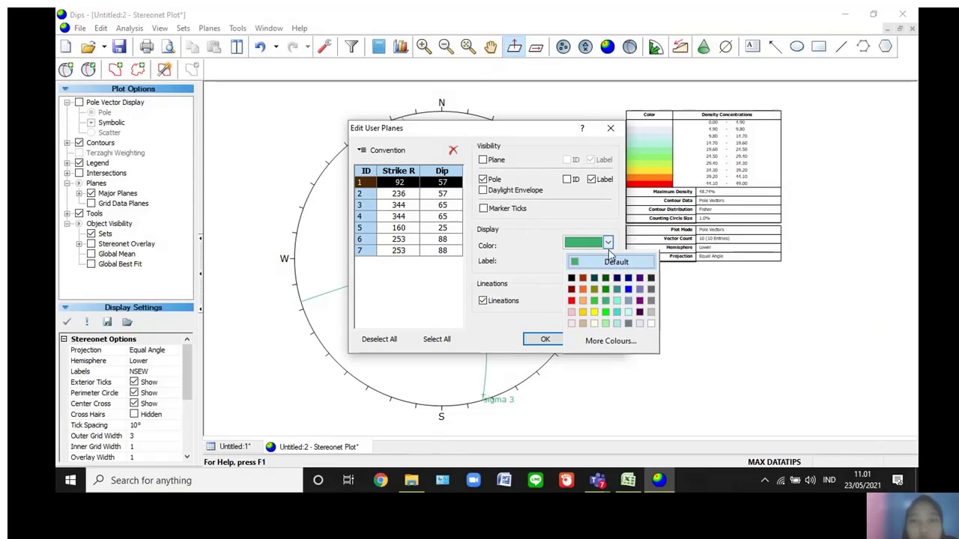
click(572, 280)
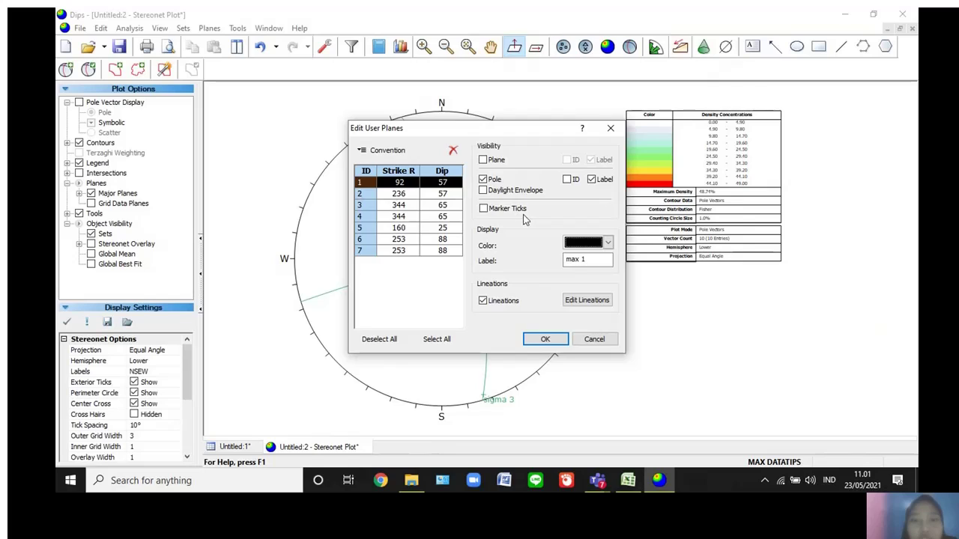
click(371, 195)
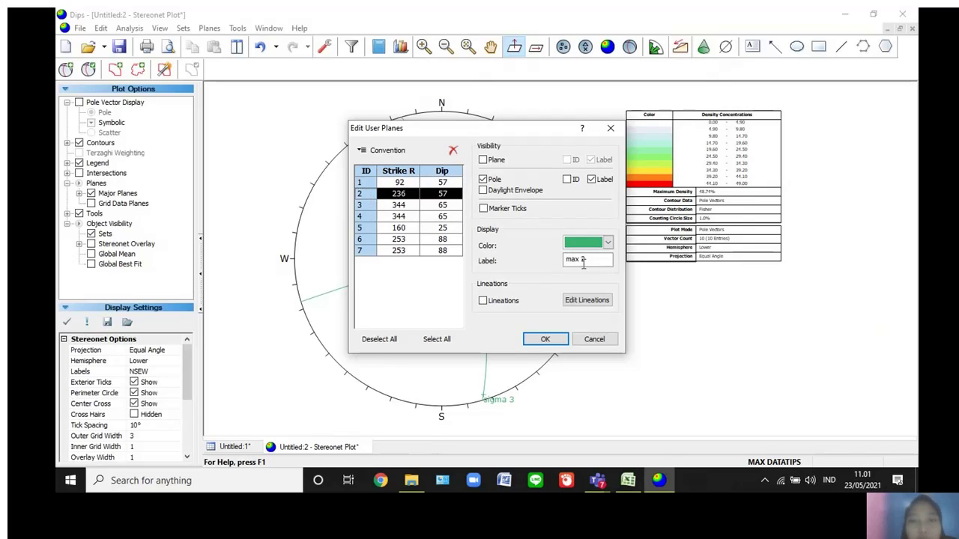
click(608, 244)
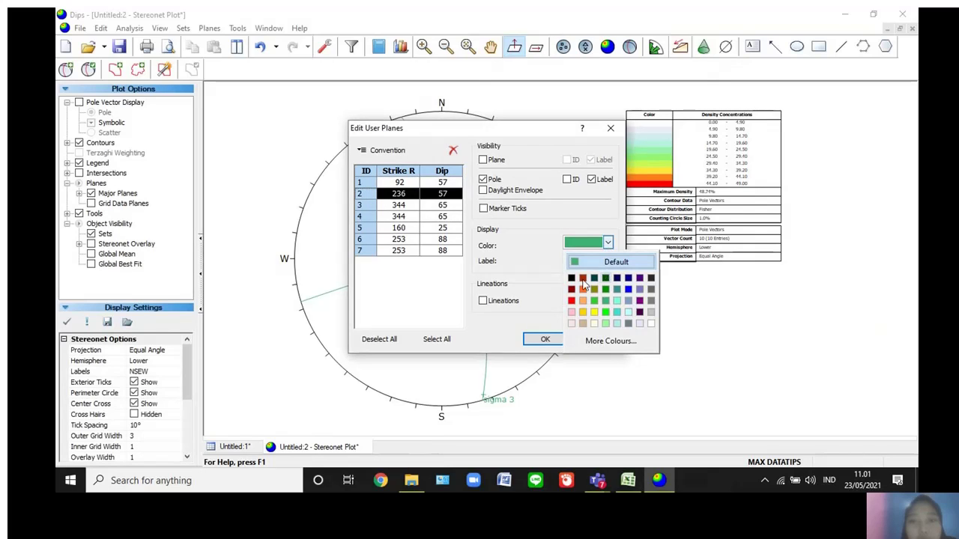
click(571, 279)
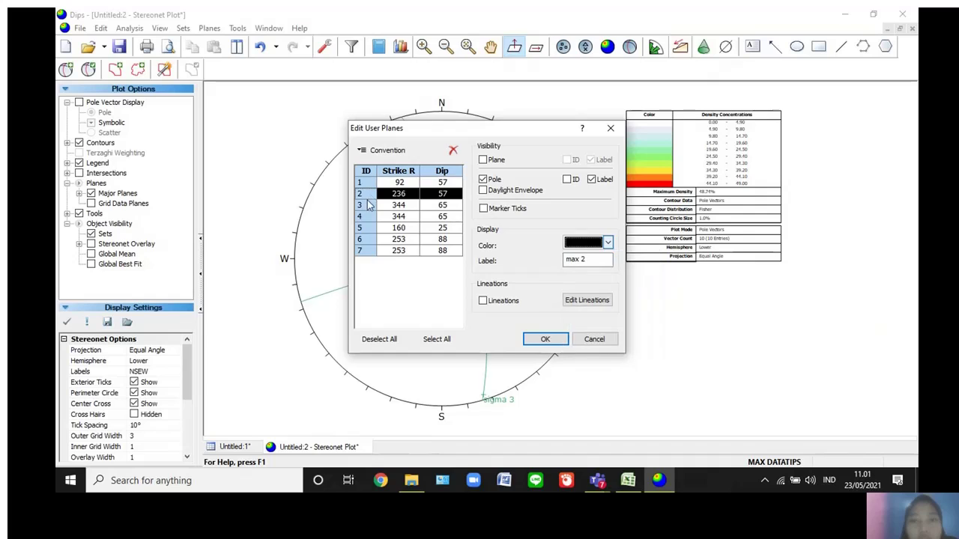
Set the display colour of the sigma 2 user plane to red and of the griddle plane to blue
click(364, 206)
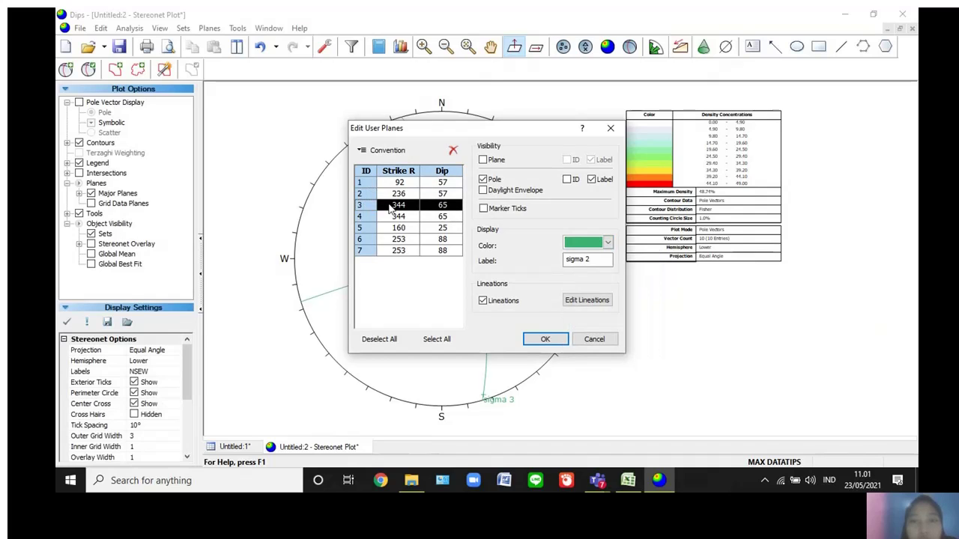
click(609, 243)
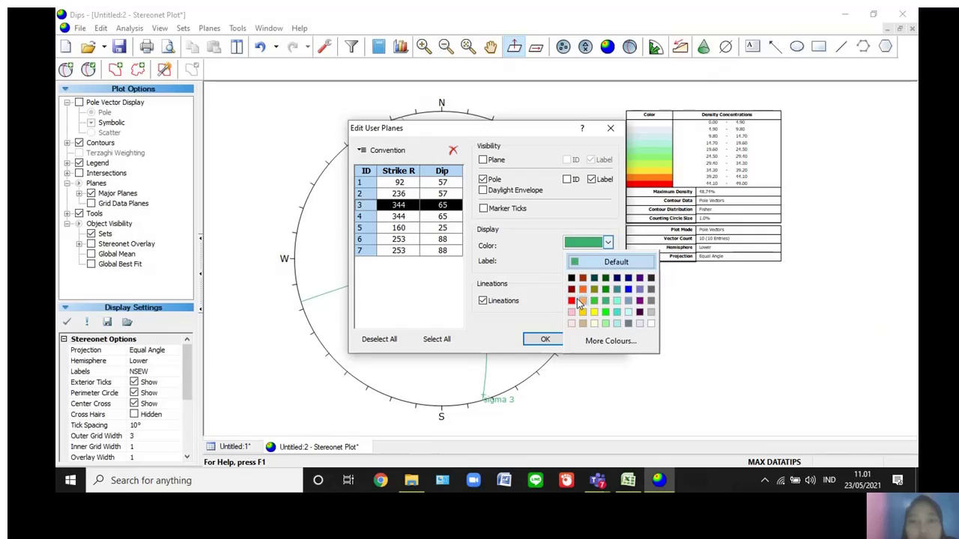
click(572, 301)
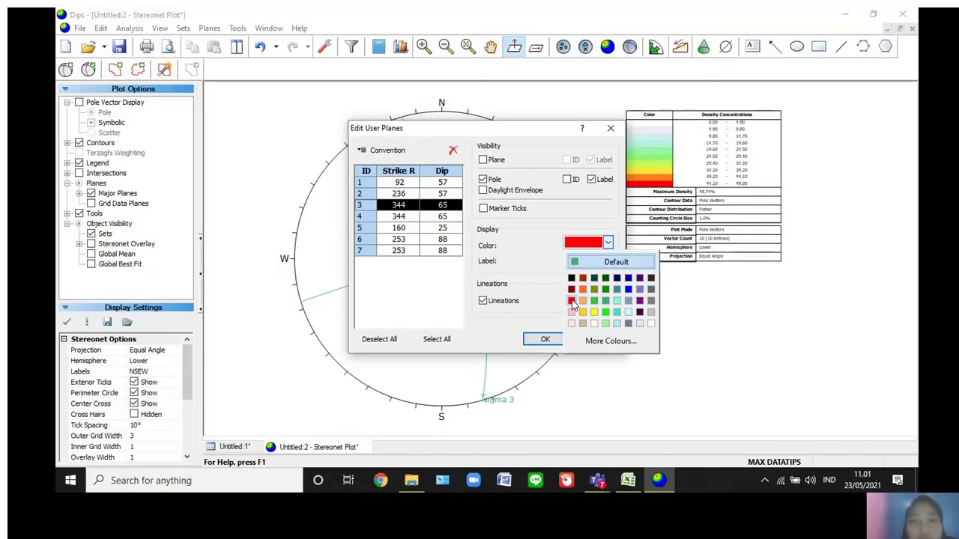
click(369, 216)
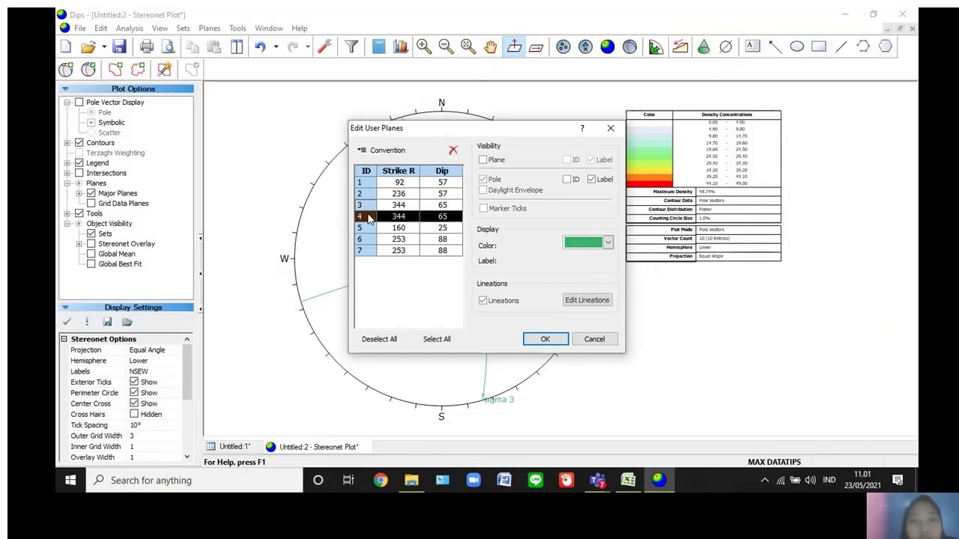
click(608, 243)
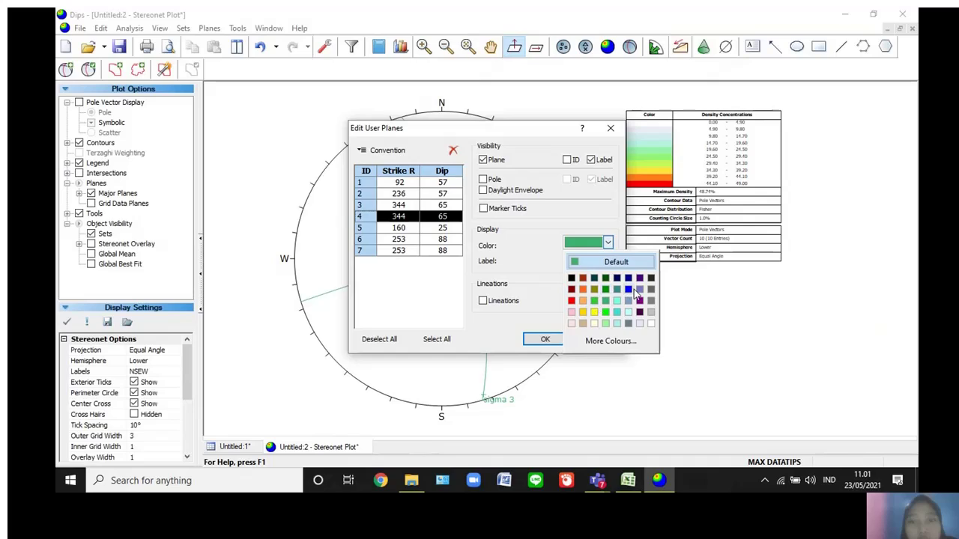
click(627, 291)
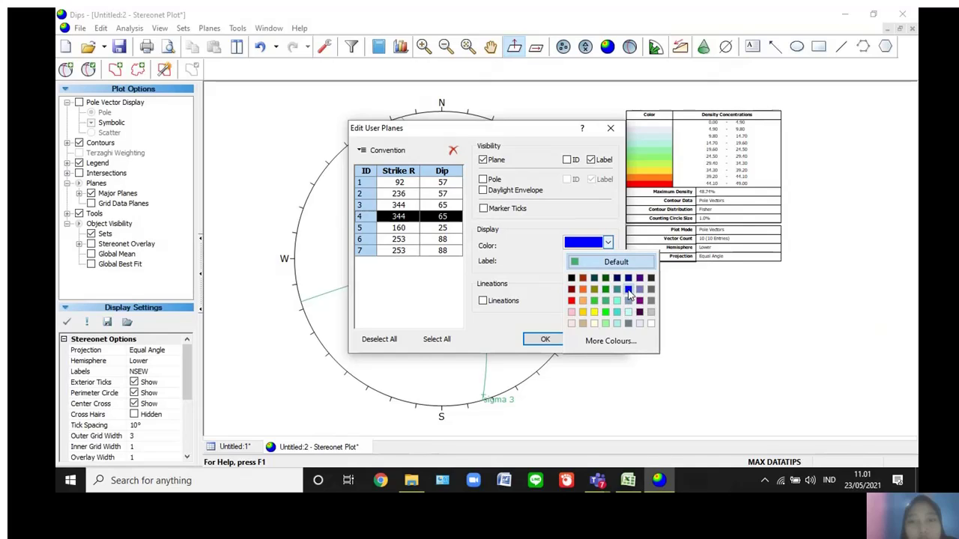
Set the display colour of the 160/25 sigma 1 user plane and the 253/88 sigma 3 user plane to red
click(369, 229)
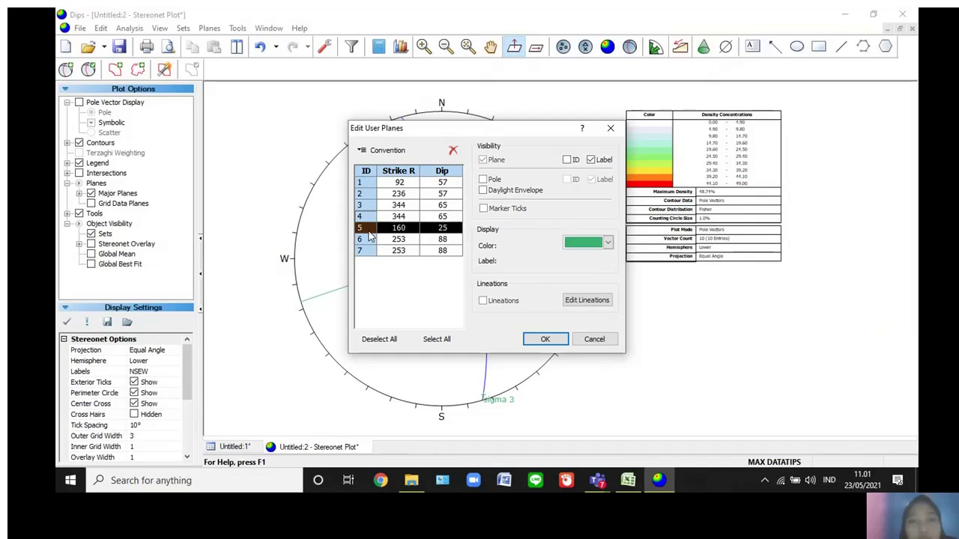
click(607, 244)
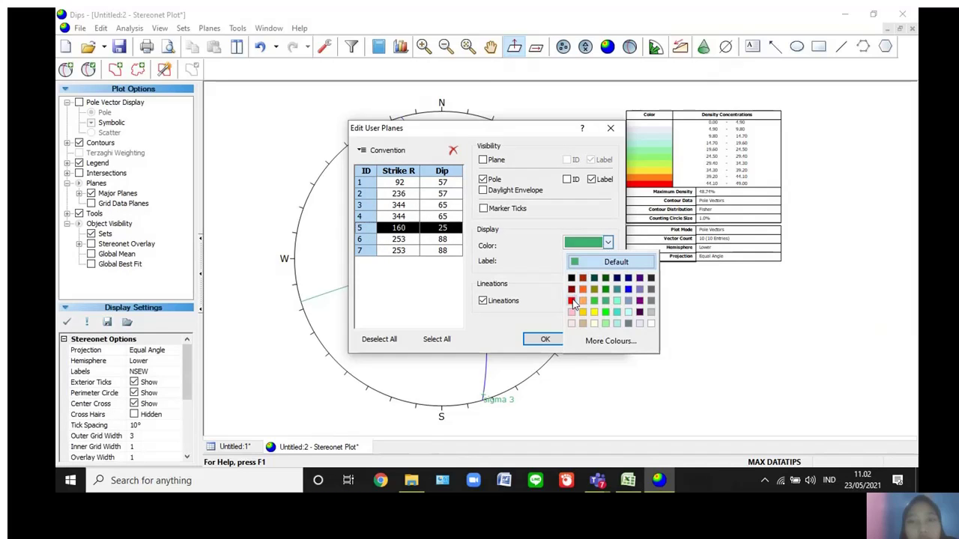
click(572, 301)
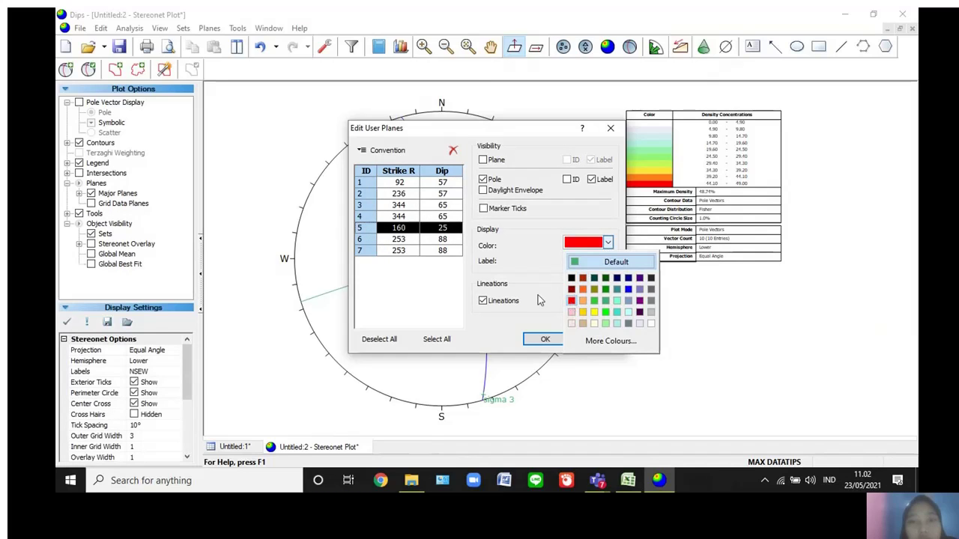
shift+click(369, 240)
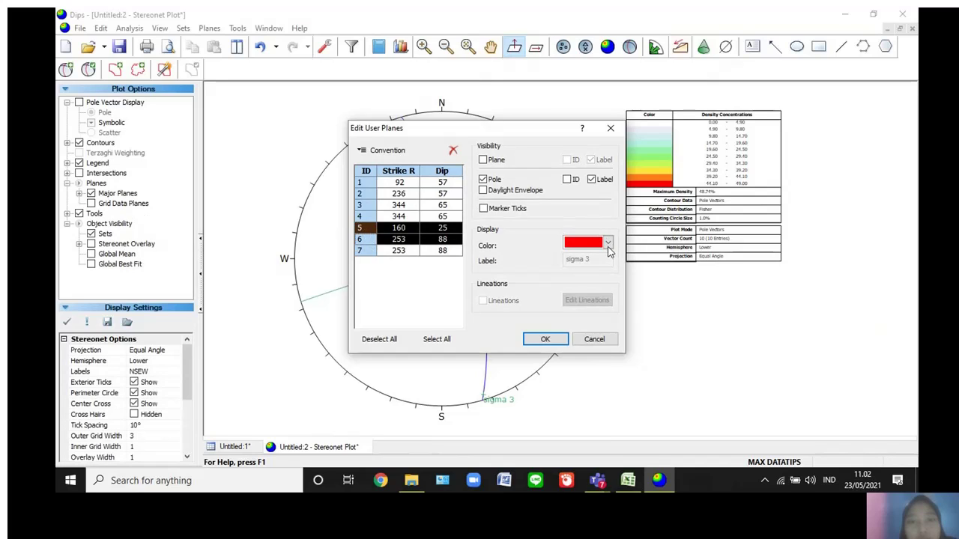
click(361, 240)
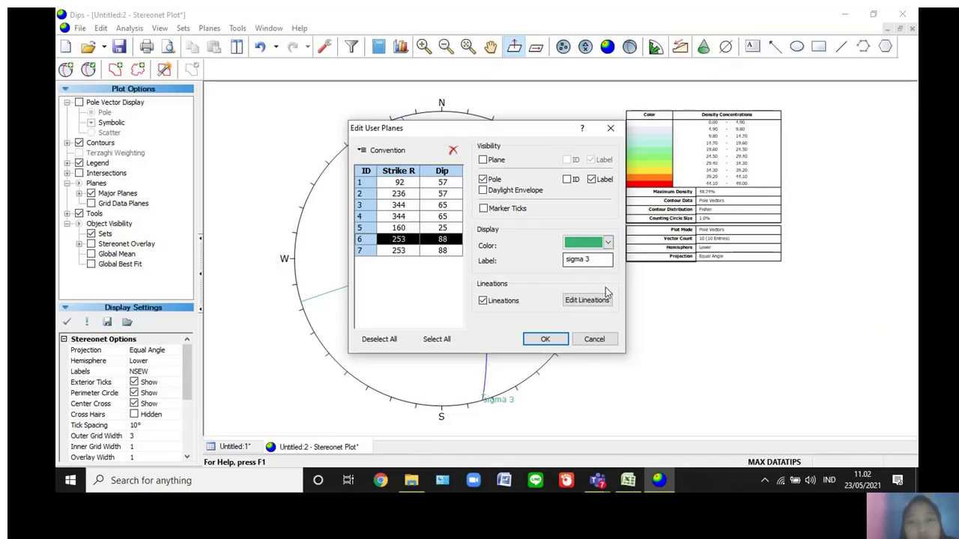
click(608, 243)
click(582, 317)
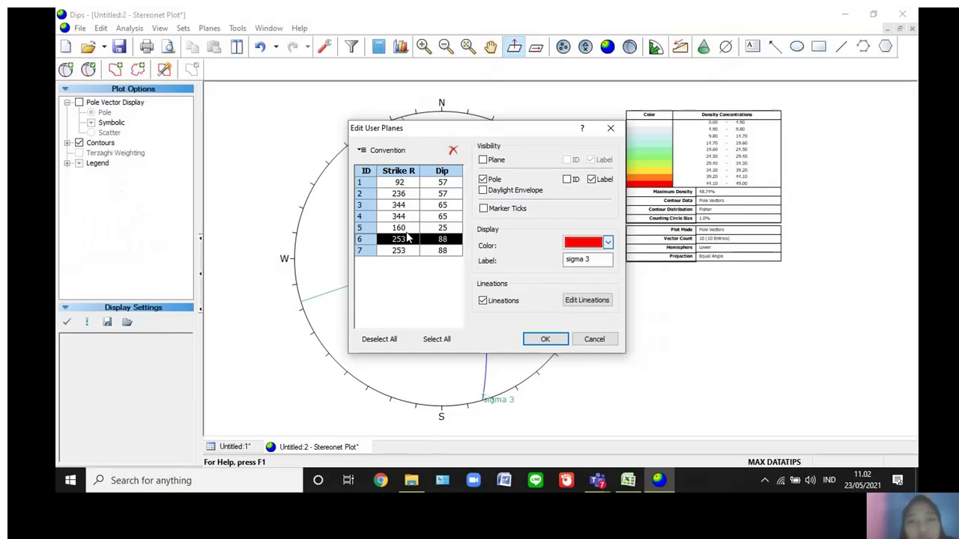
Set the display colour of the axial plane to green and apply the user plane edits
click(362, 251)
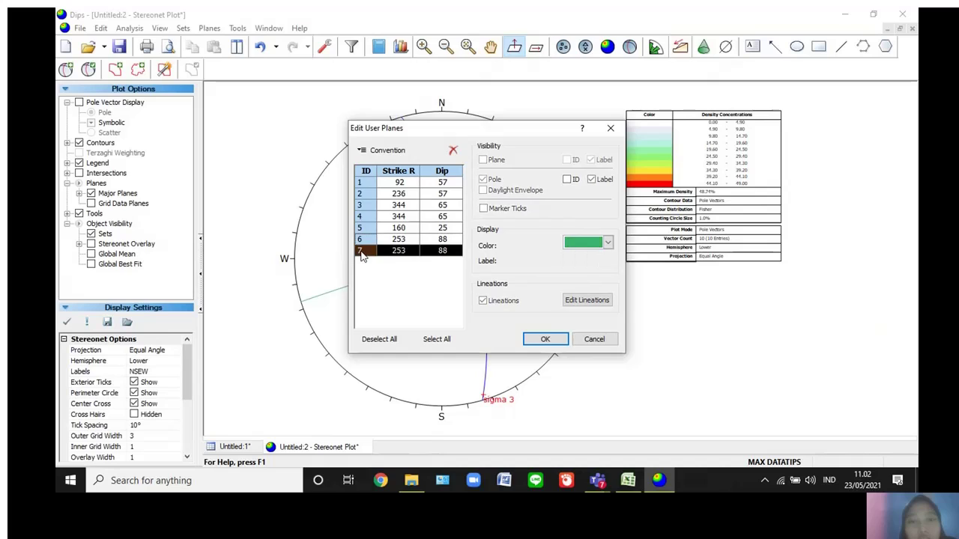
click(608, 245)
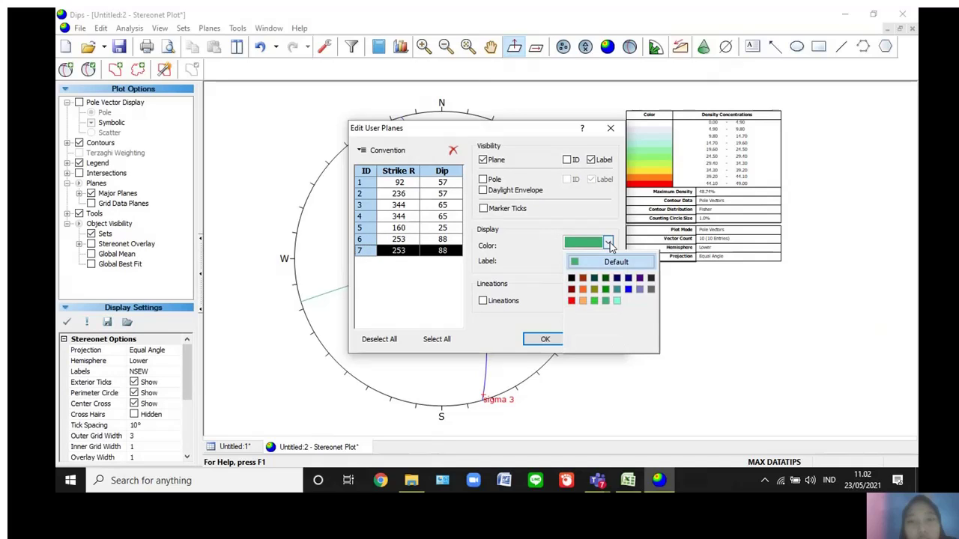
click(606, 290)
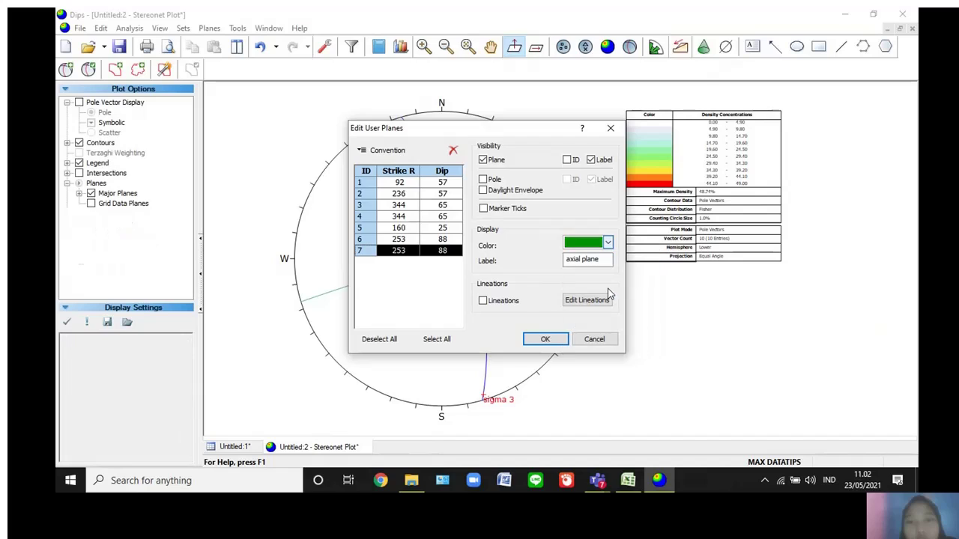
click(545, 339)
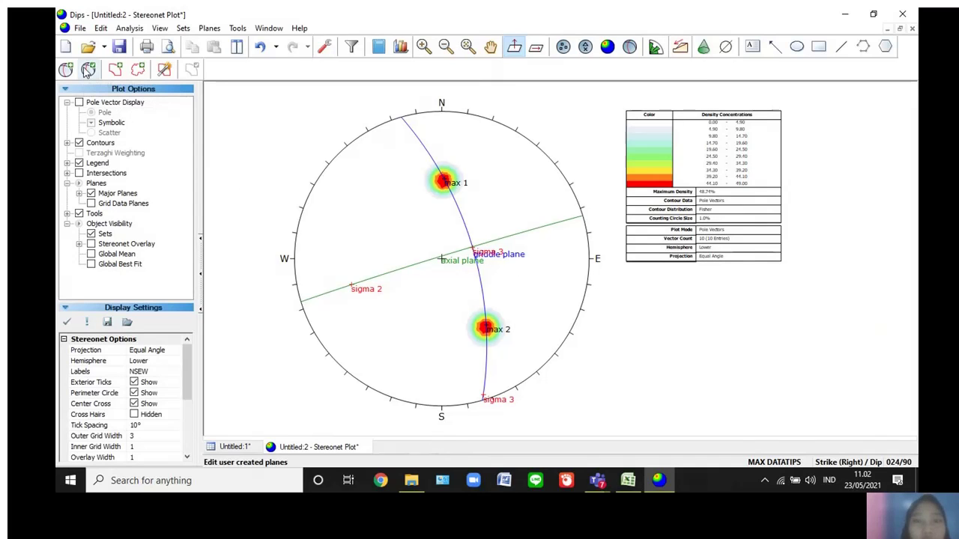
Hide the label of the griddle plane (344/65) while keeping its plane trace shown
click(89, 69)
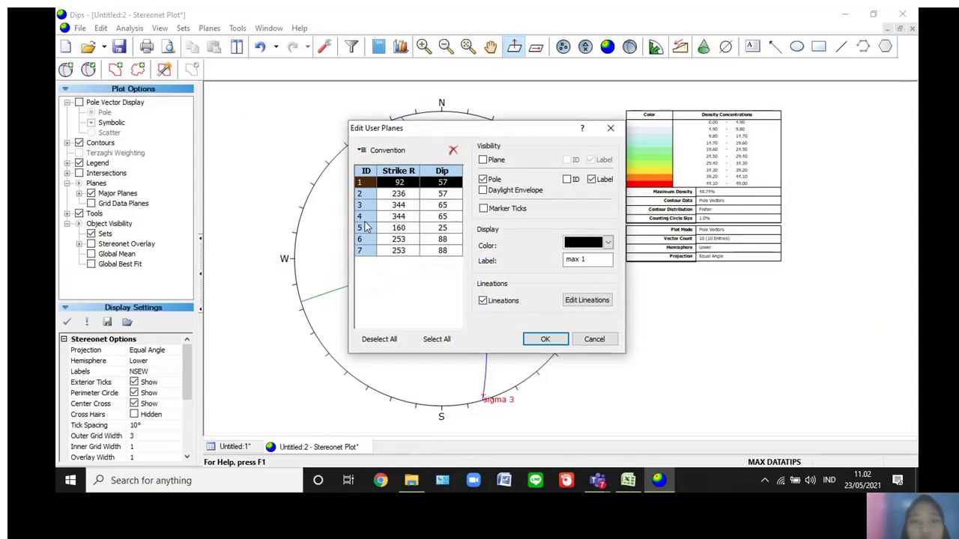
click(365, 221)
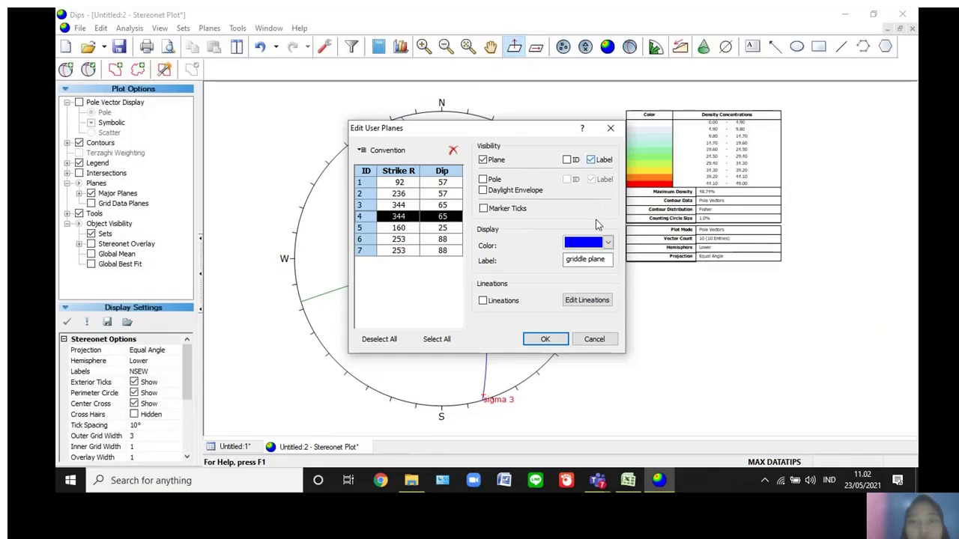
click(545, 339)
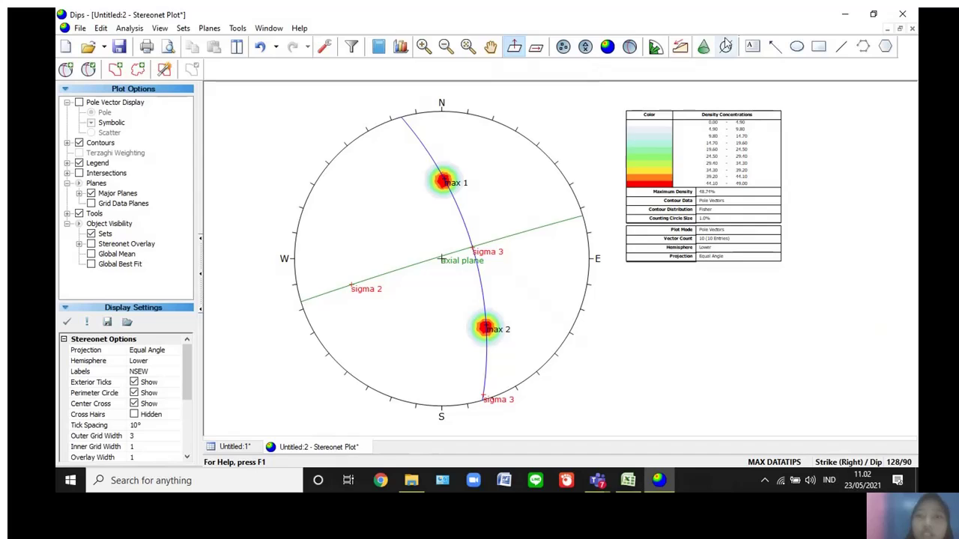
Add a blue text annotation reading "griddle plane" beside the blue great circle, between its crossing with the axial plane and max 2
click(753, 47)
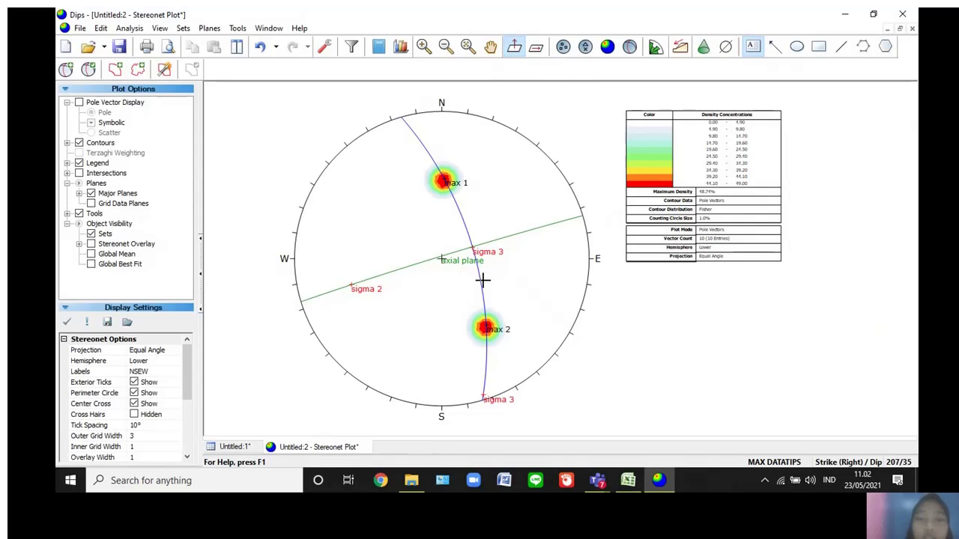
click(522, 287)
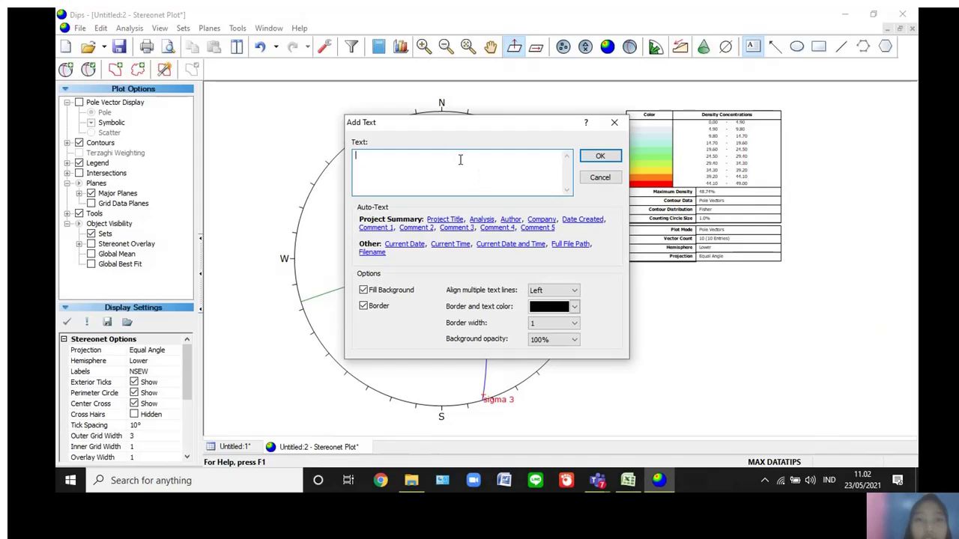
text(griddle)
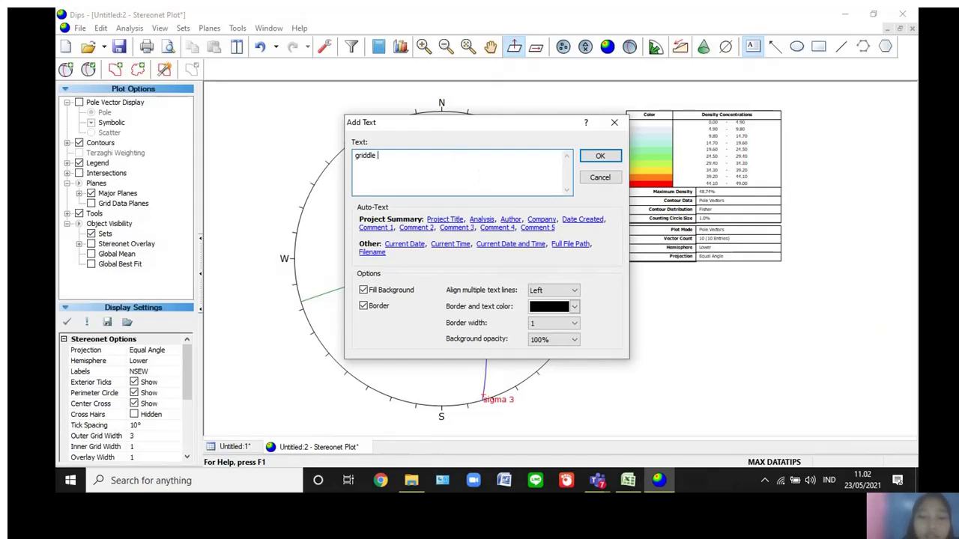
text( plane)
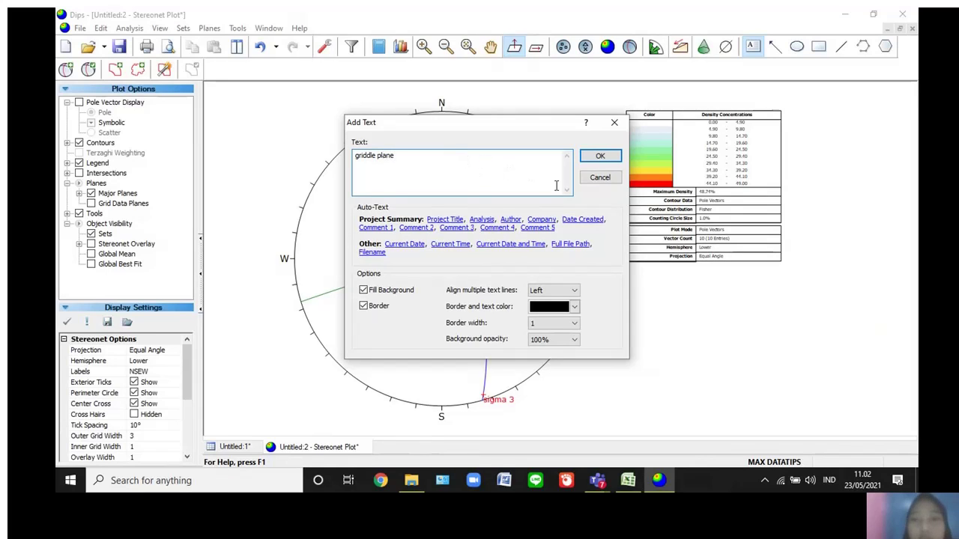
click(575, 308)
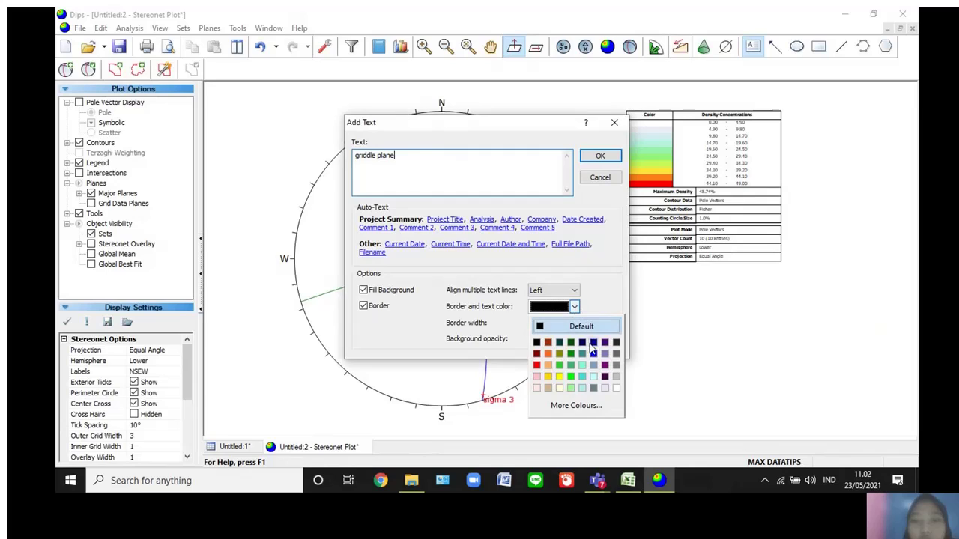
click(594, 354)
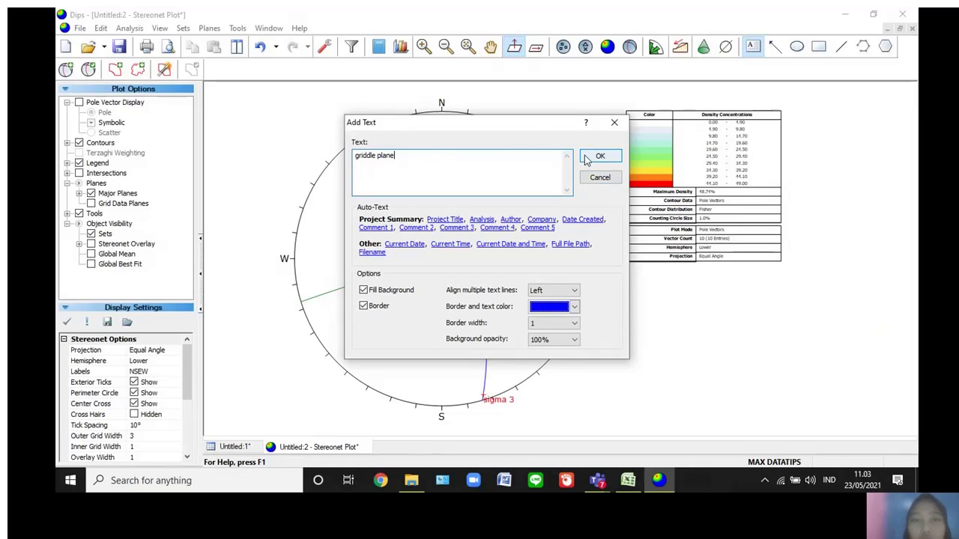
click(599, 156)
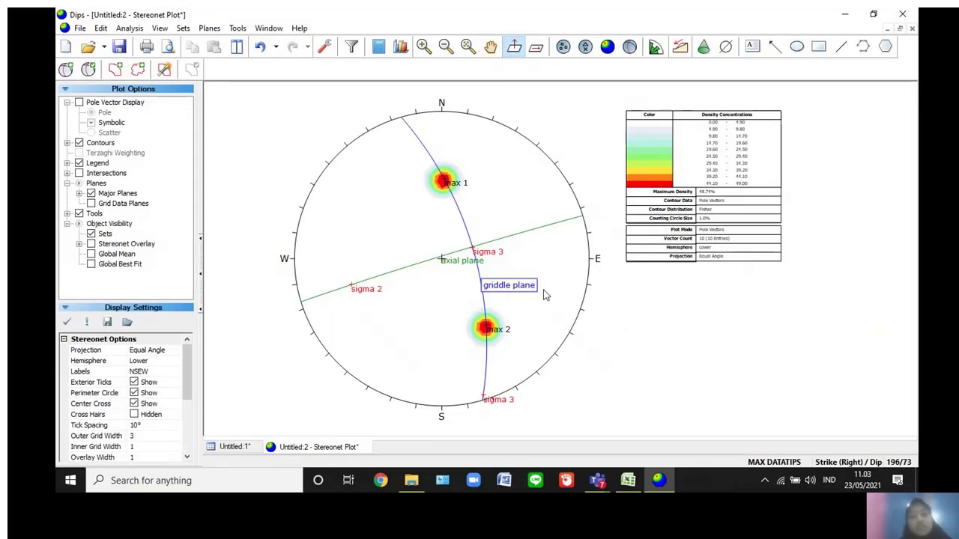
Remove the background fill and the border from the "griddle plane" text annotation
right_click(536, 293)
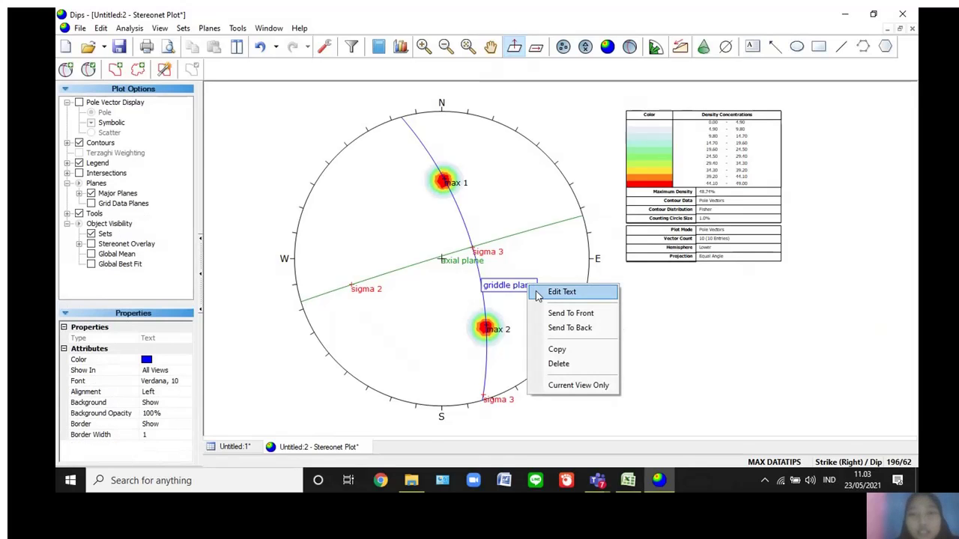
click(538, 292)
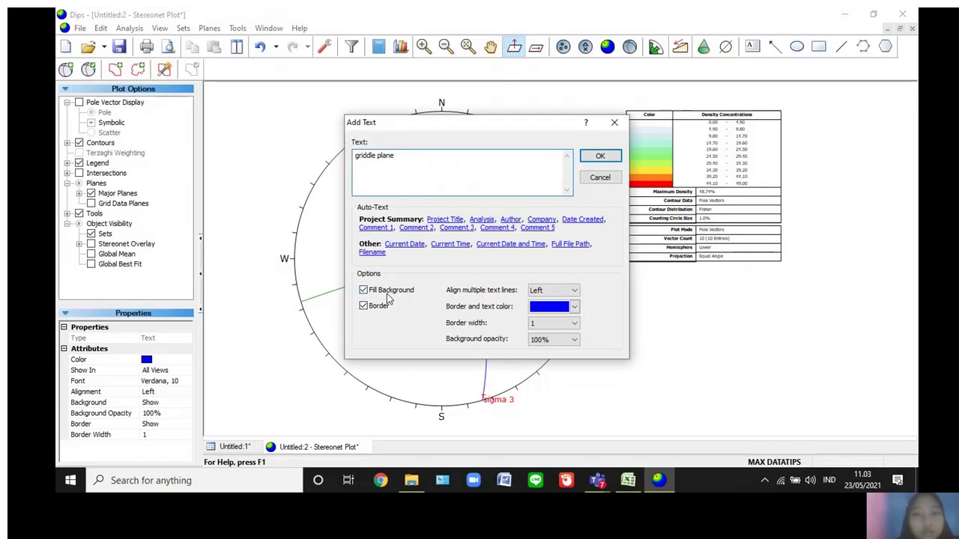
click(388, 292)
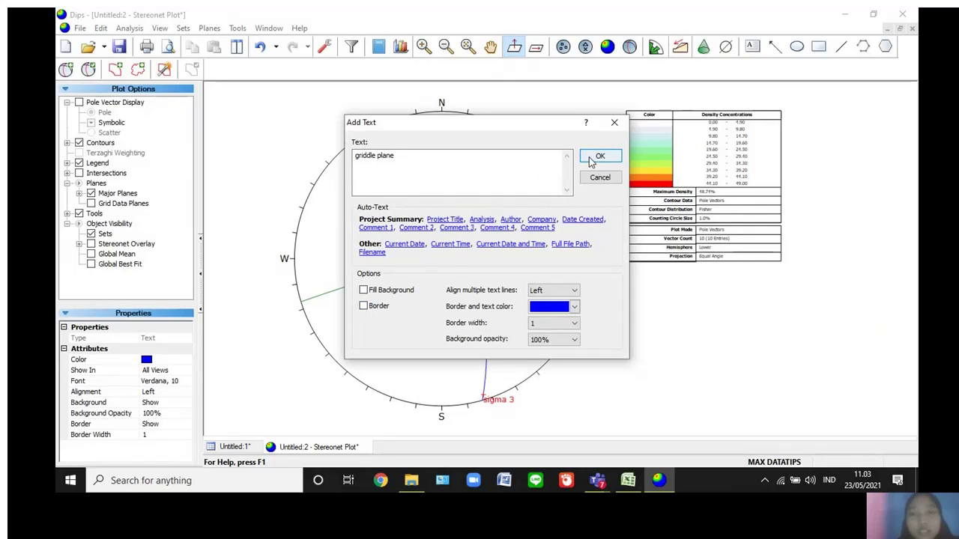
click(600, 156)
click(597, 324)
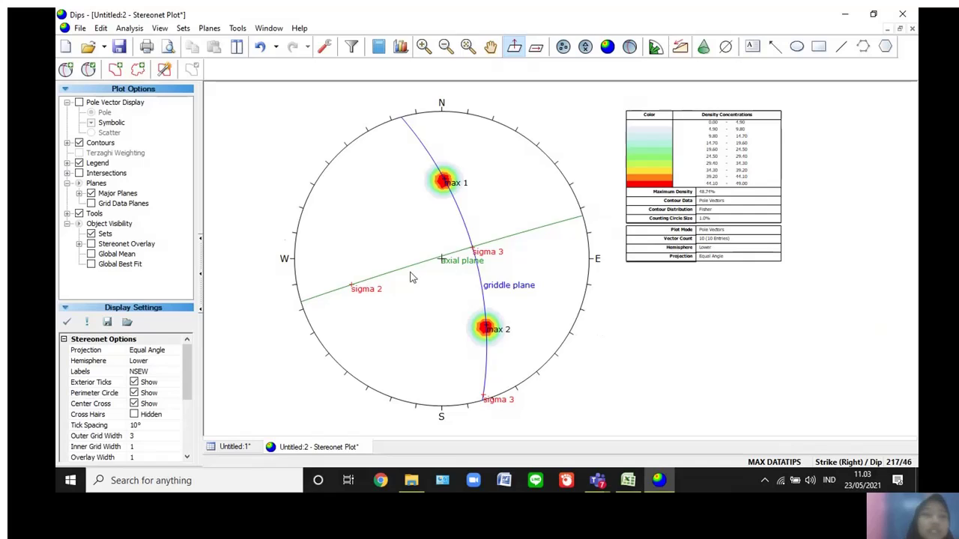
Show the user planes table in the plot legend and switch the orientation format to Strike (Left) / Dip
click(88, 164)
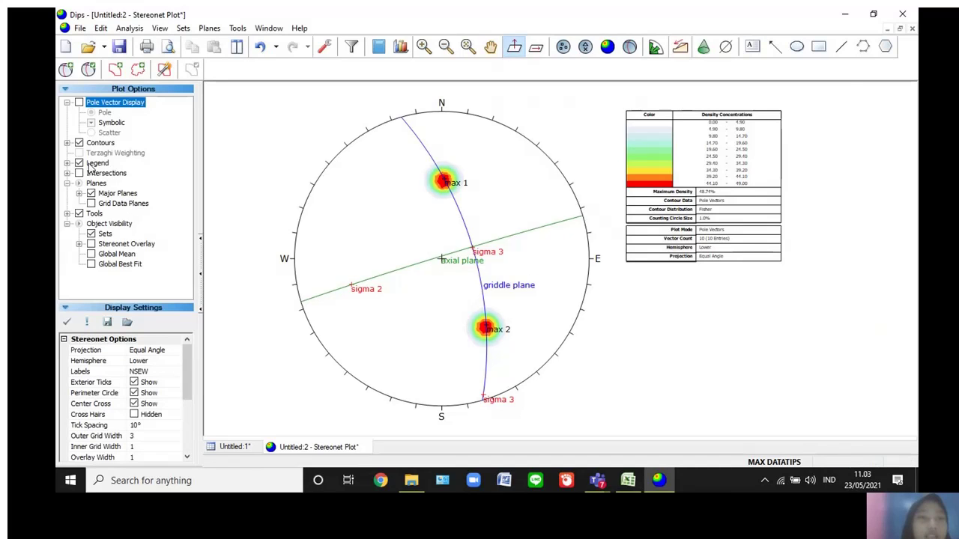
click(90, 164)
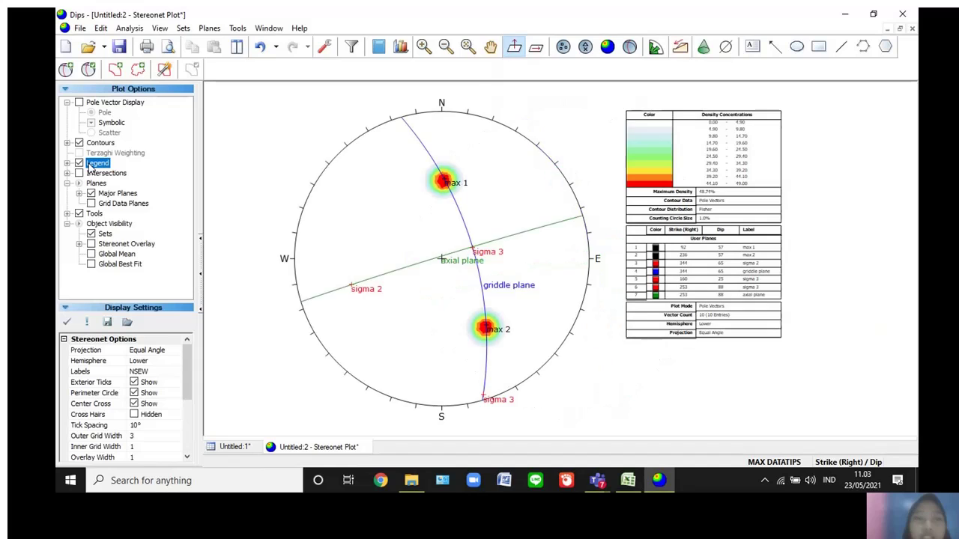
click(423, 47)
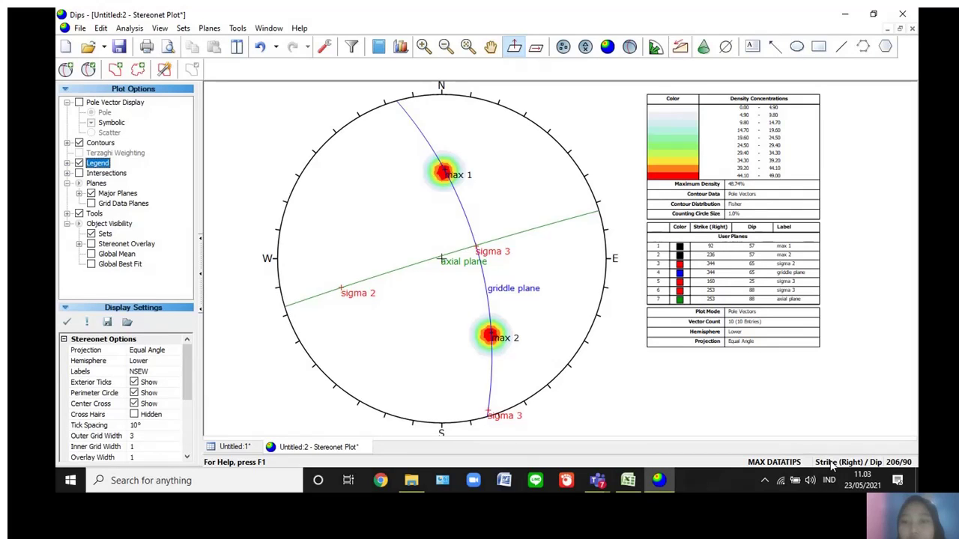
click(854, 464)
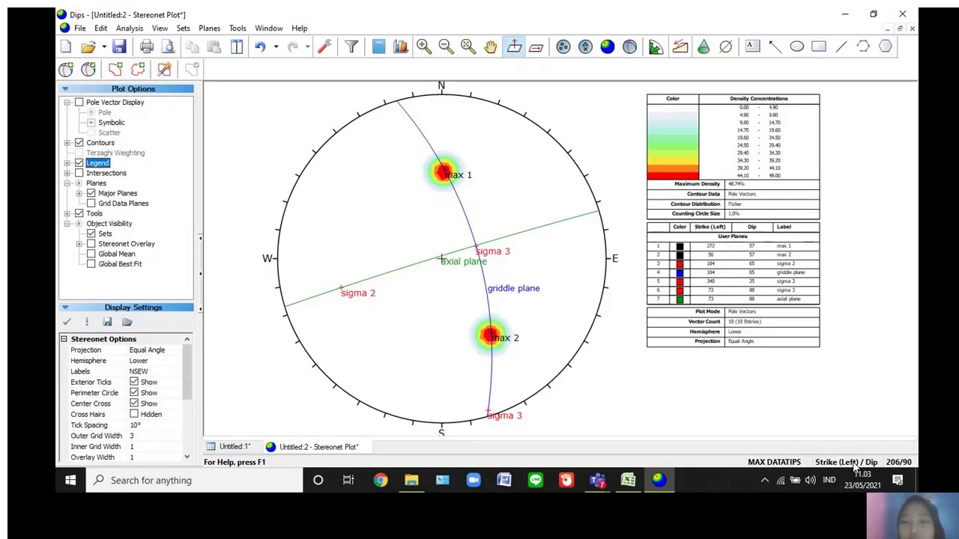
click(854, 463)
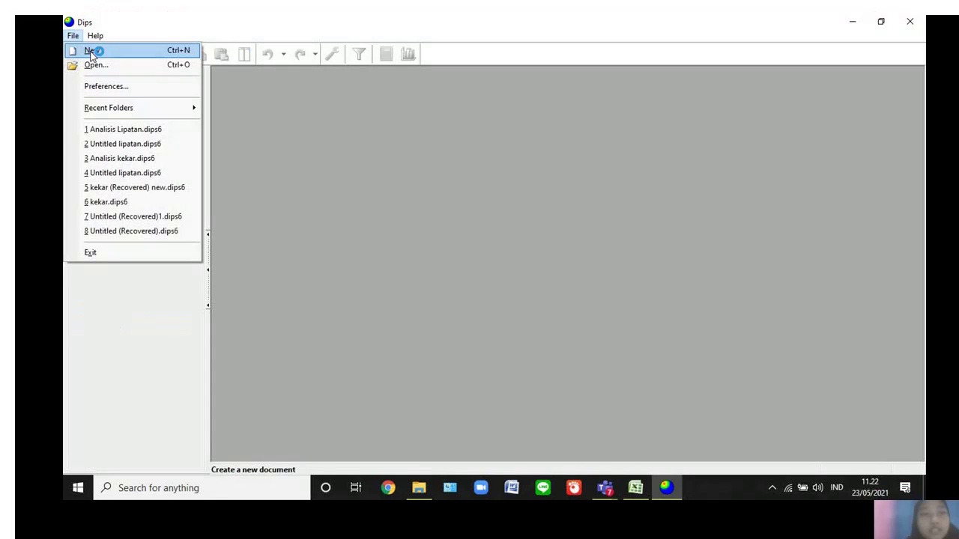
Create a new project and set its global orientation format to Strike (Right) / Dip
click(92, 51)
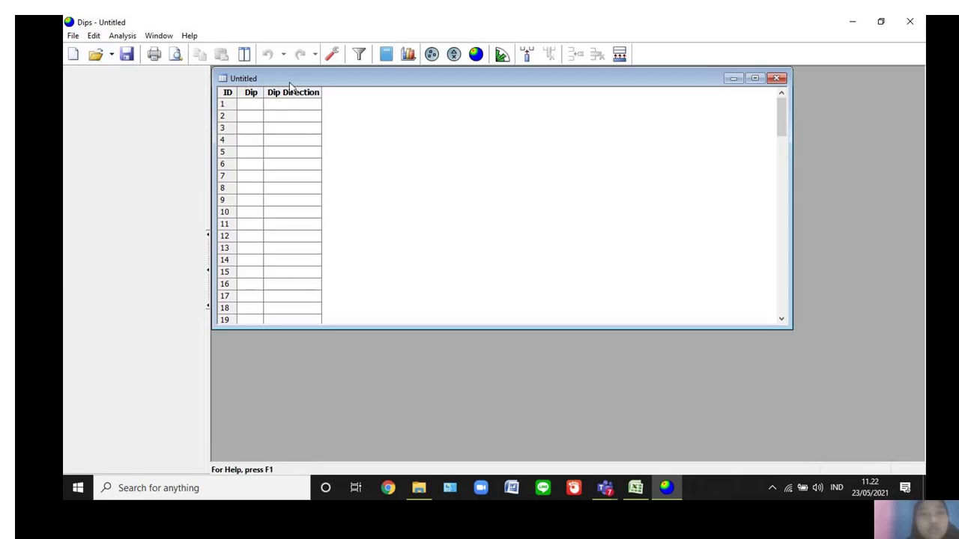
click(334, 57)
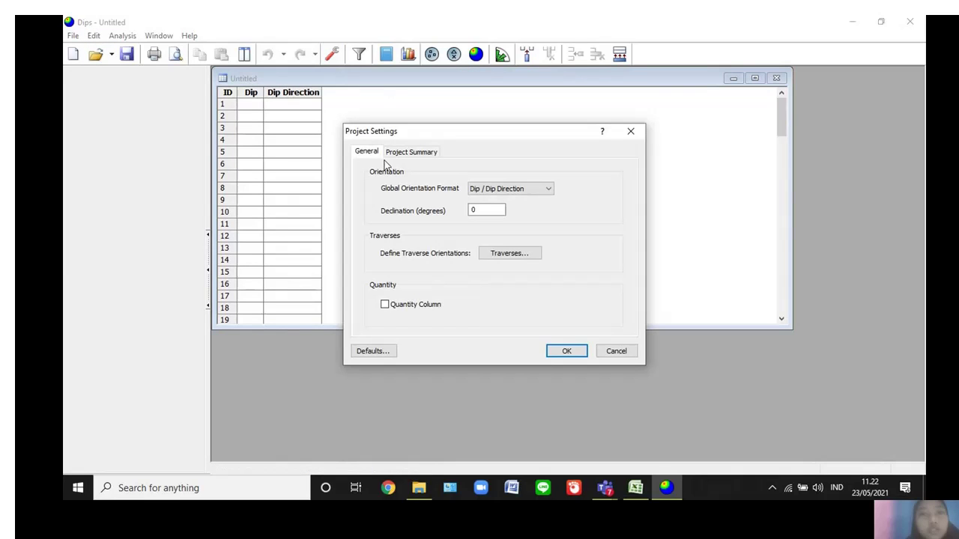
click(512, 190)
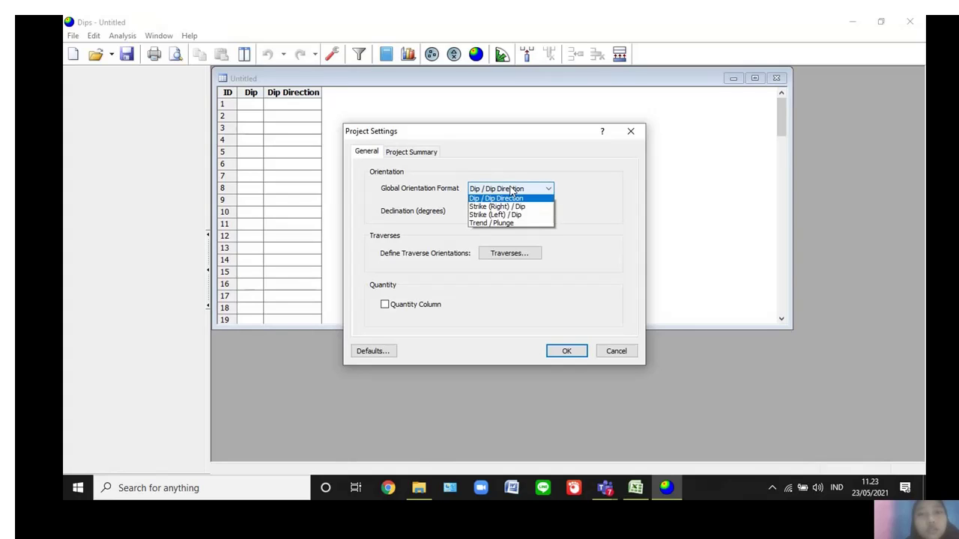
click(513, 208)
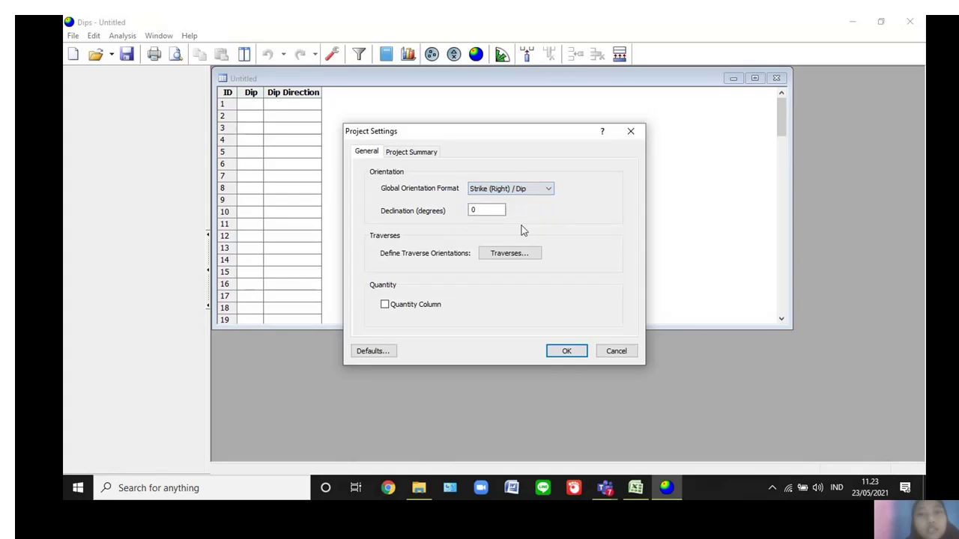
click(567, 351)
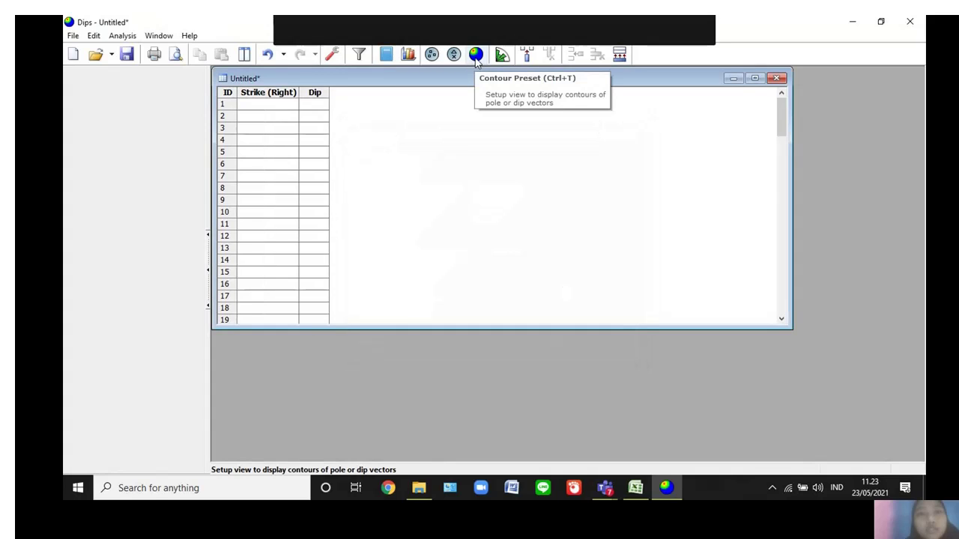
Open a maximised contour stereonet plot and check the Gores garis bearing on the Sesar sheet in Excel
click(476, 60)
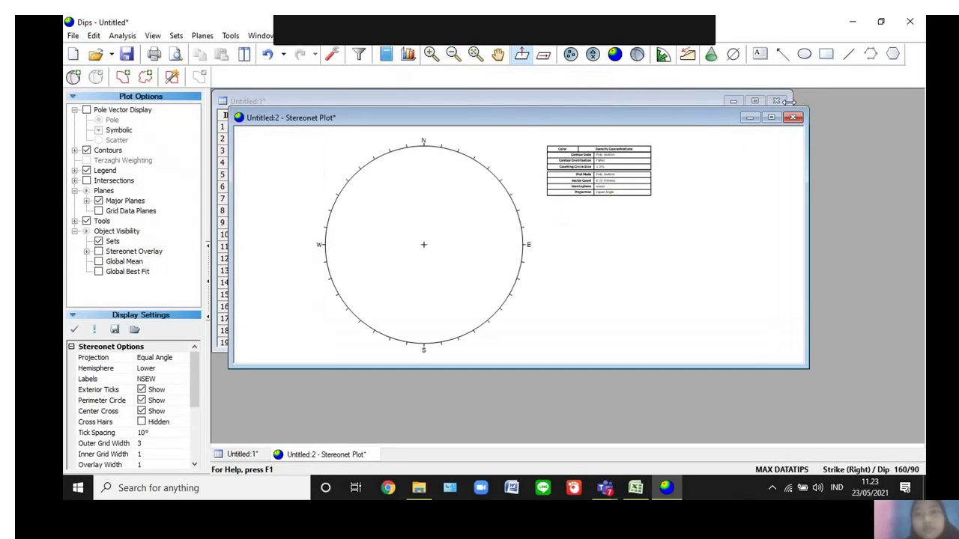
click(771, 117)
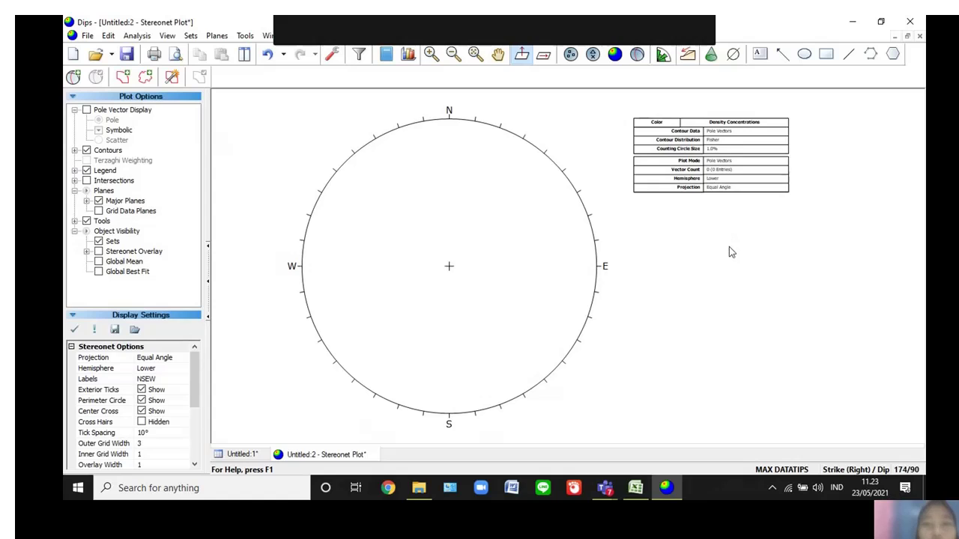
click(633, 488)
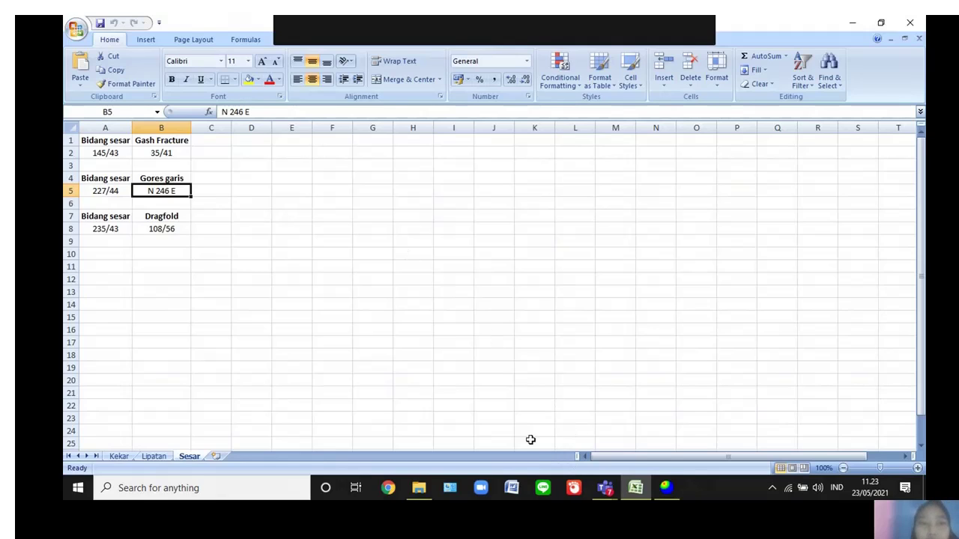
click(658, 496)
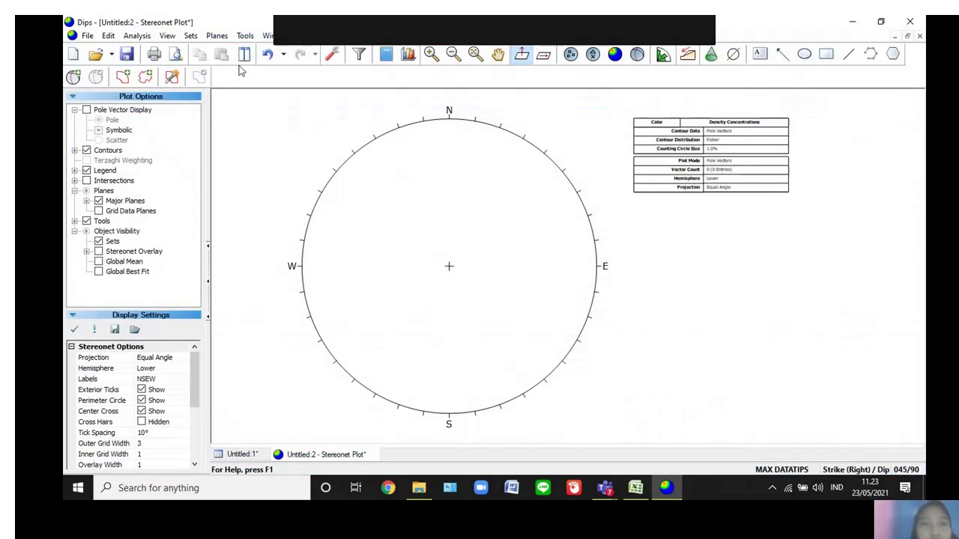
Add a trend line with a trend of 246 to the stereonet for the Gores garis
click(241, 37)
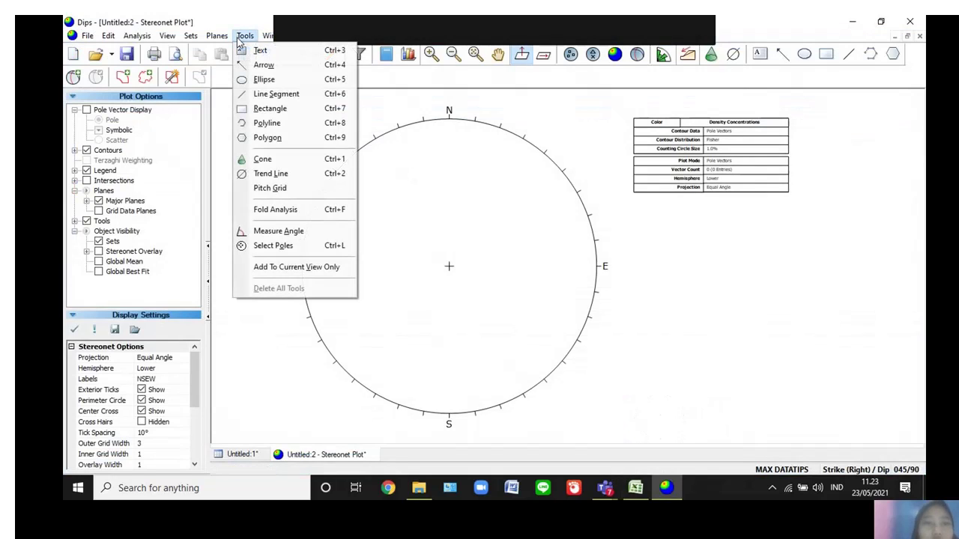
click(270, 174)
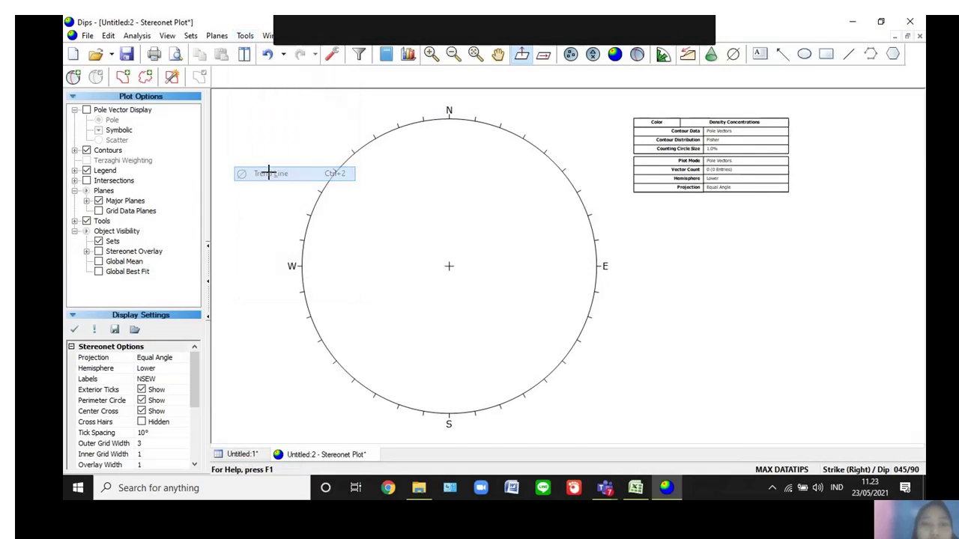
click(448, 247)
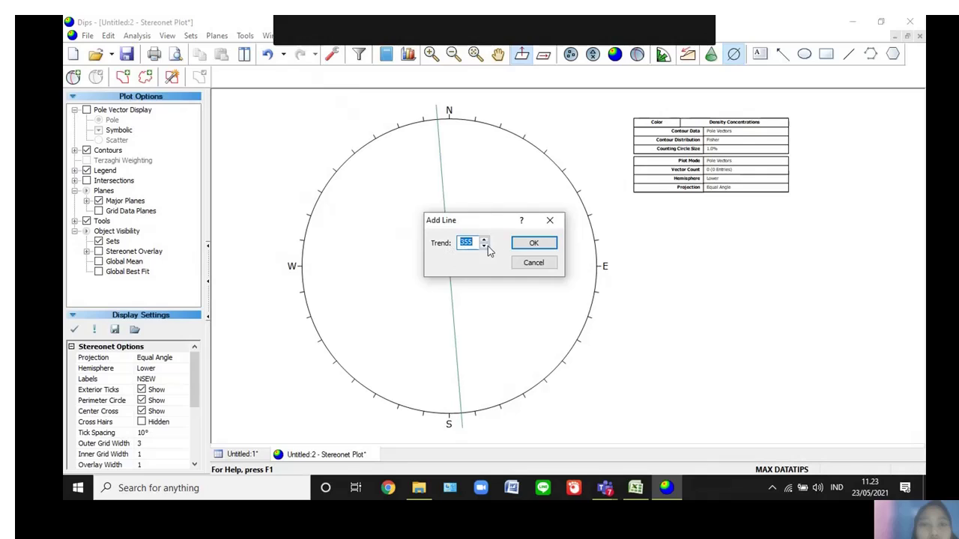
key(BackSpace)
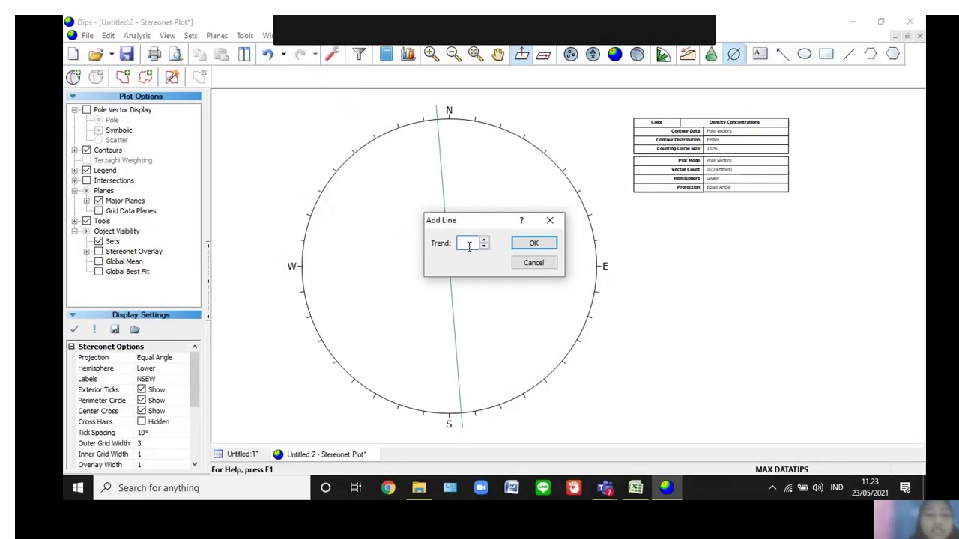
text(246)
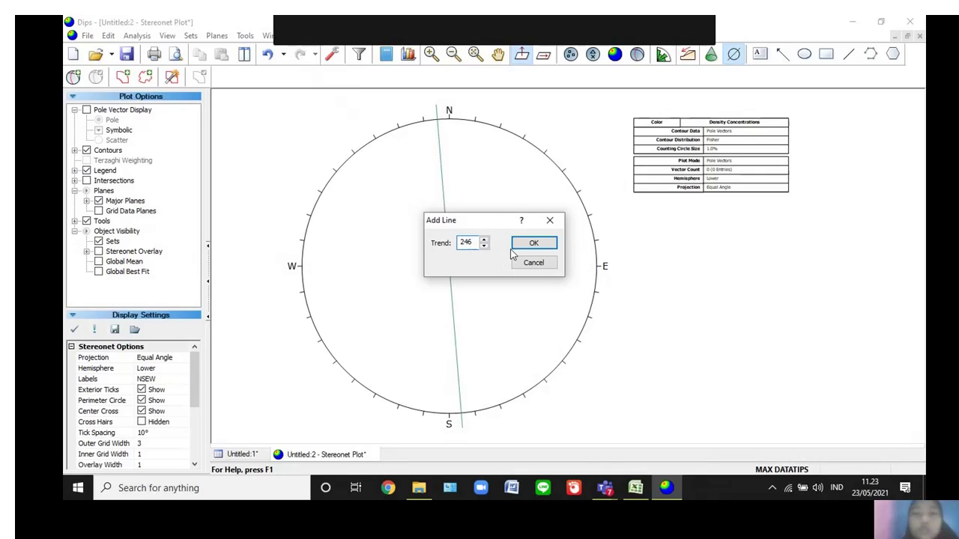
click(523, 249)
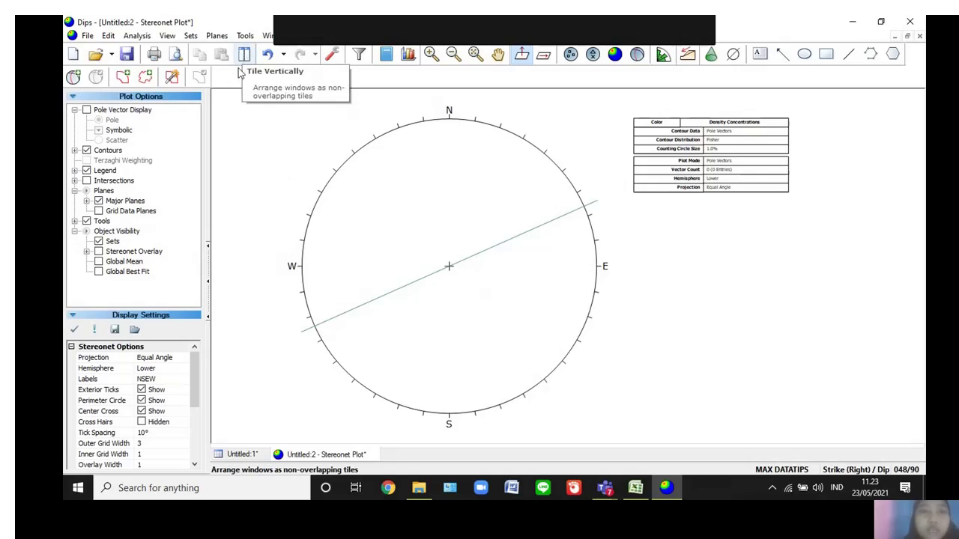
Look up the Bidang sesar orientation paired with the Gores garis on the Sesar sheet in Excel and return to Dips
mouse_move(665, 489)
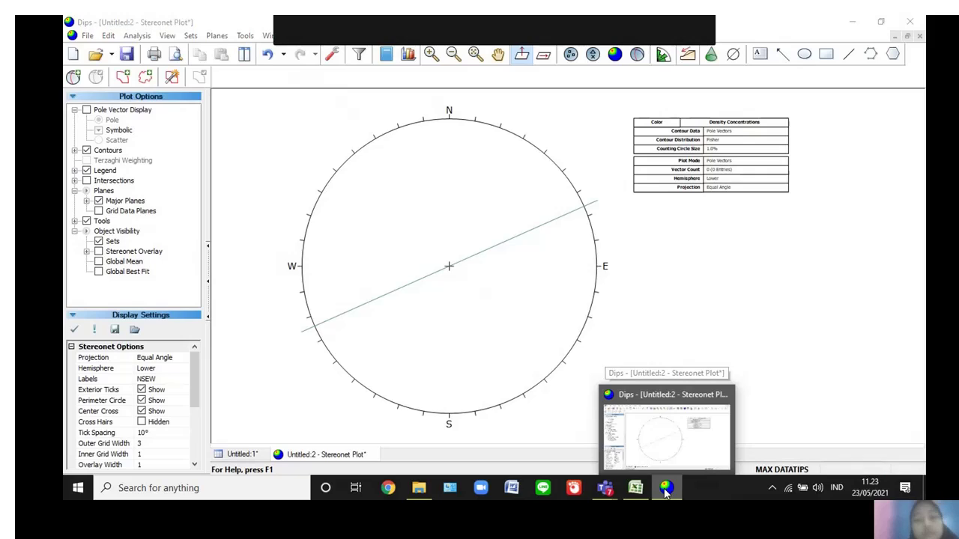
key(alt+Tab)
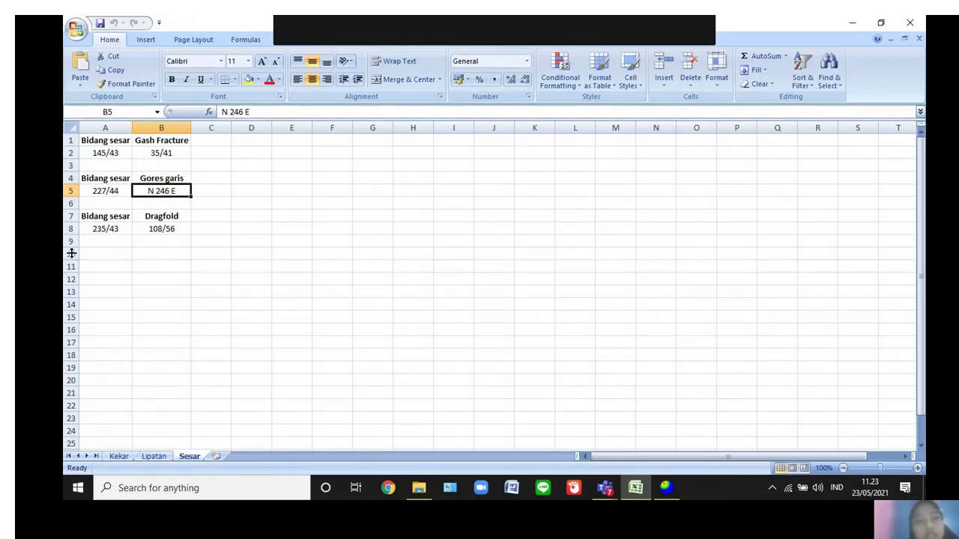
click(131, 195)
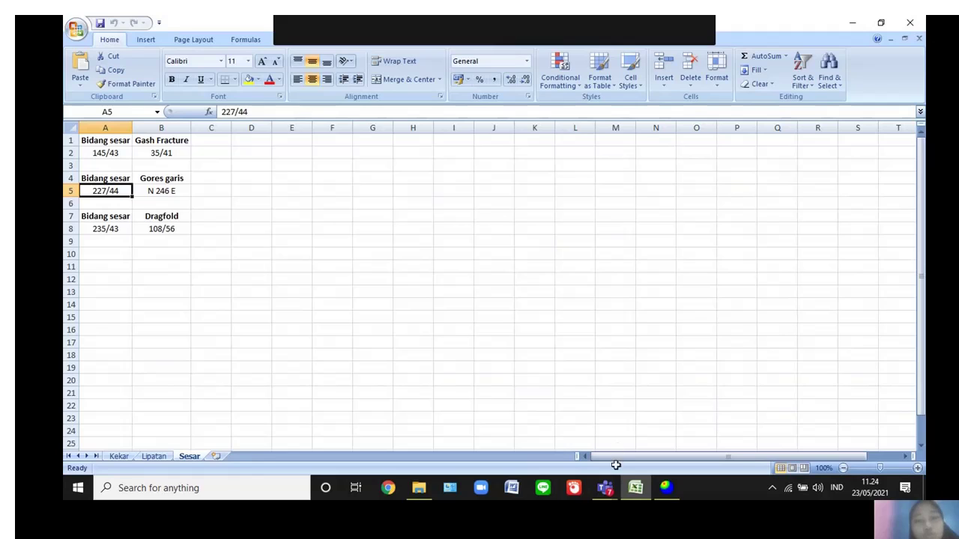
click(666, 488)
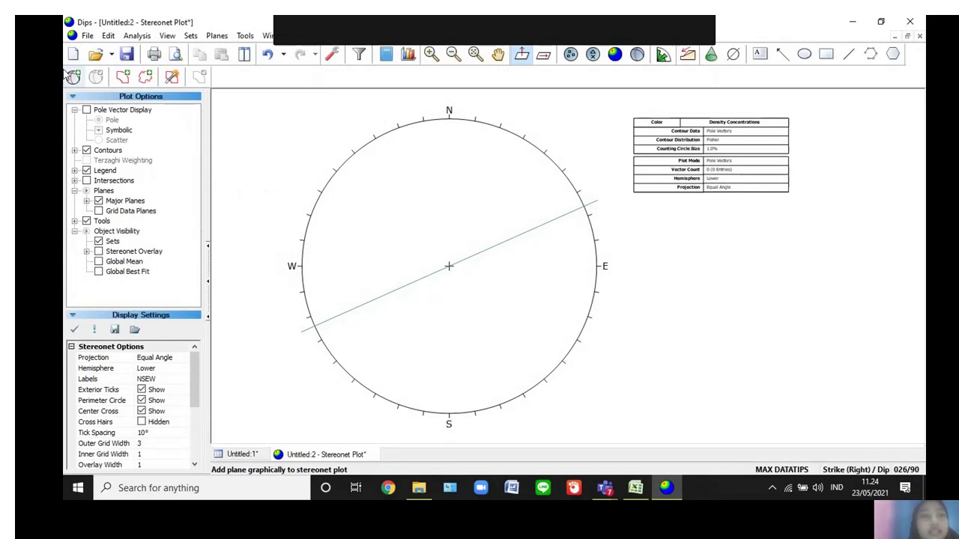
Begin a user plane on the stereonet and label it "fault plane"
click(73, 76)
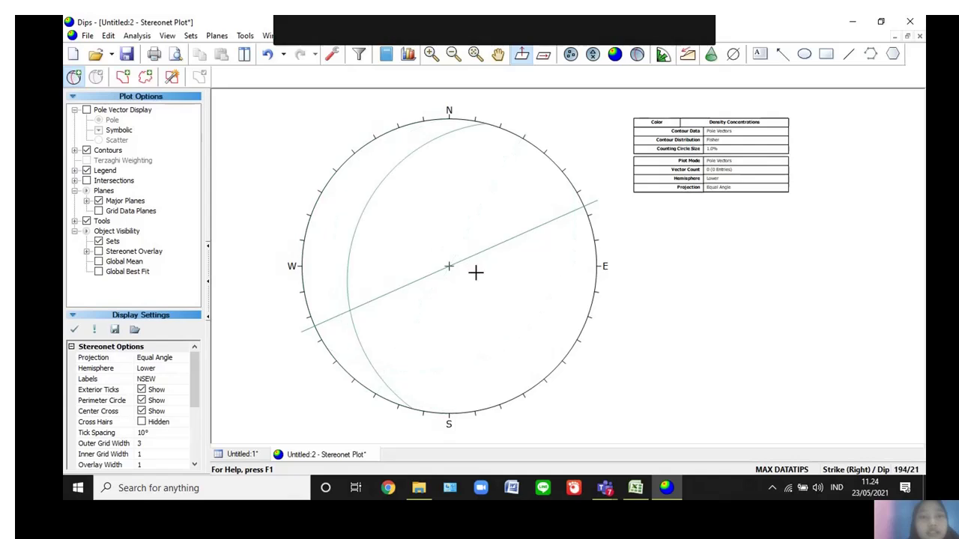
click(428, 233)
click(492, 202)
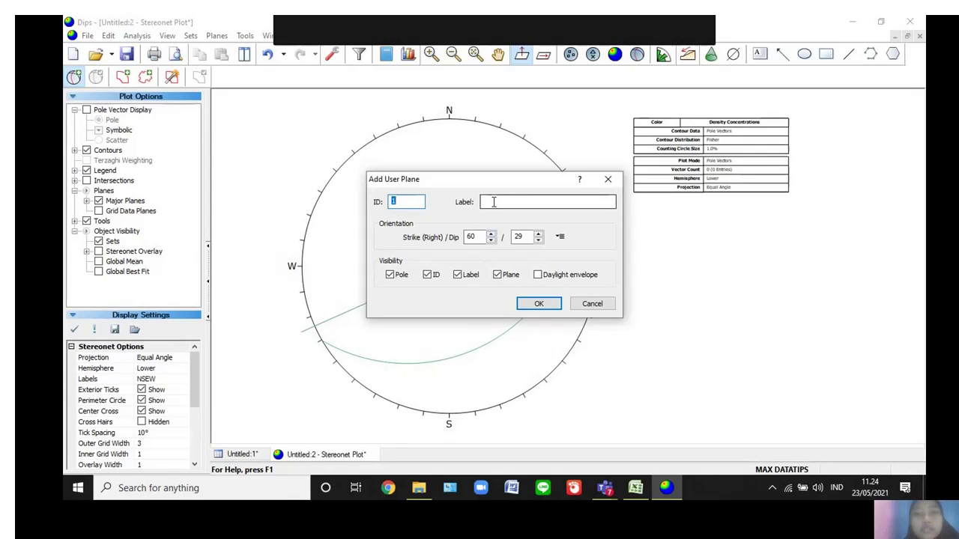
text(faul)
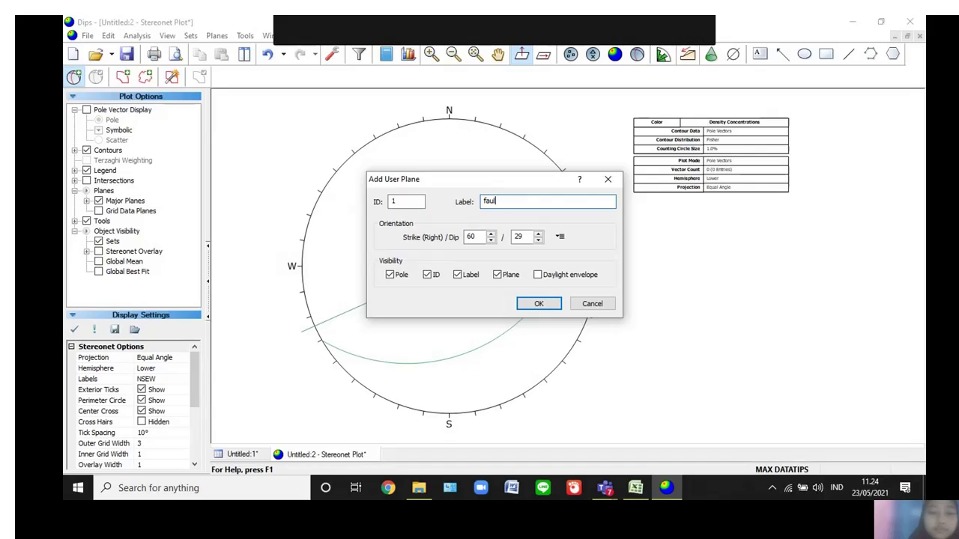
key(BackSpace)
key(BackSpace)
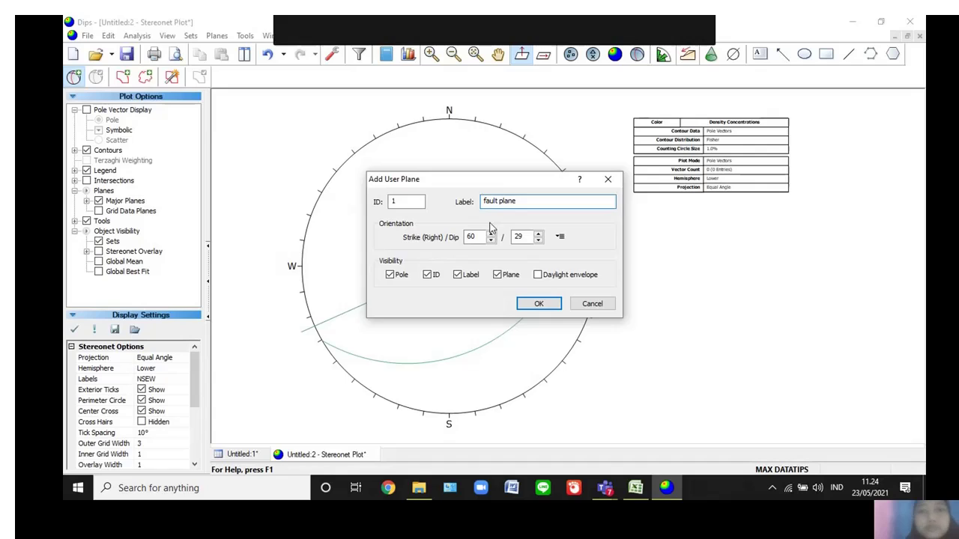
Set the fault plane's strike/dip to 227/44 and add it with only its label and plane shown, without pole or ID
drag(479, 236, 461, 237)
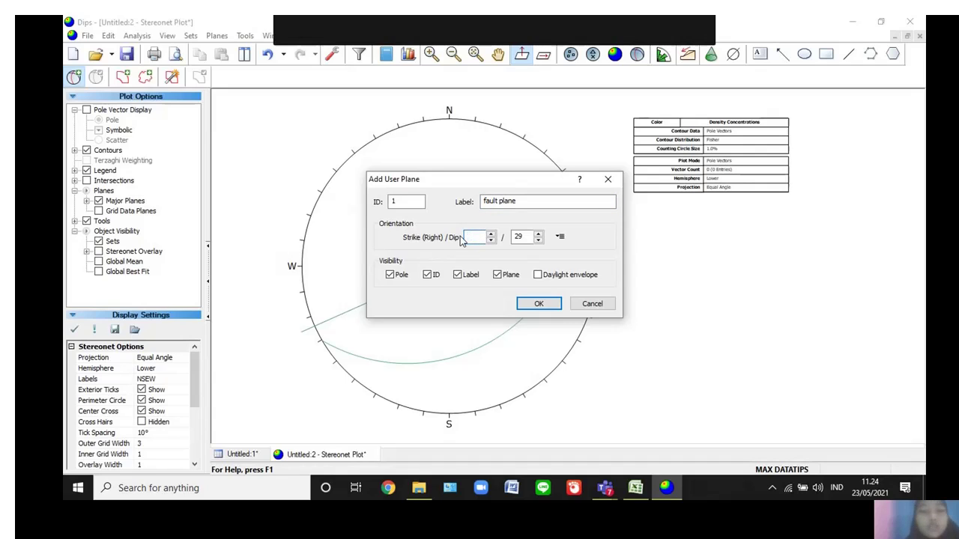
text(227)
click(519, 239)
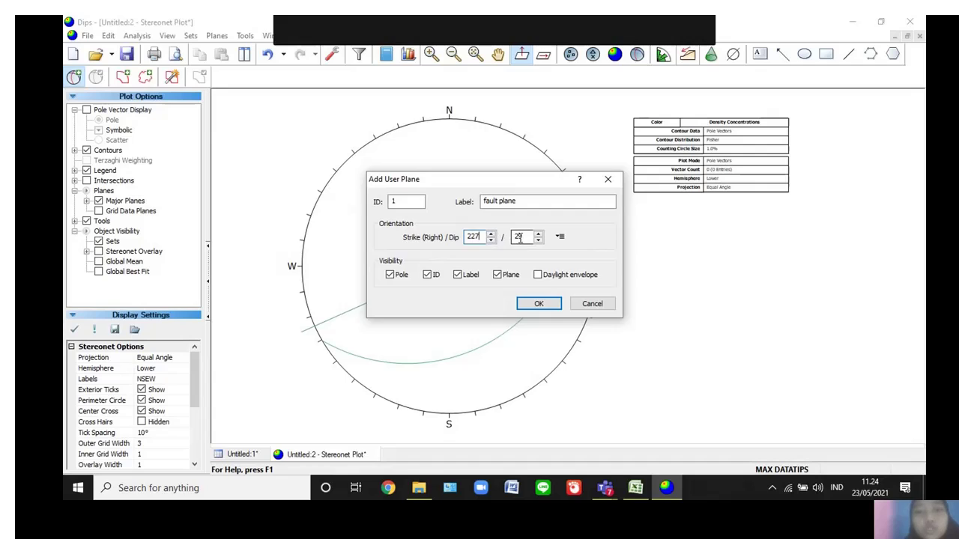
key(BackSpace)
key(BackSpace)
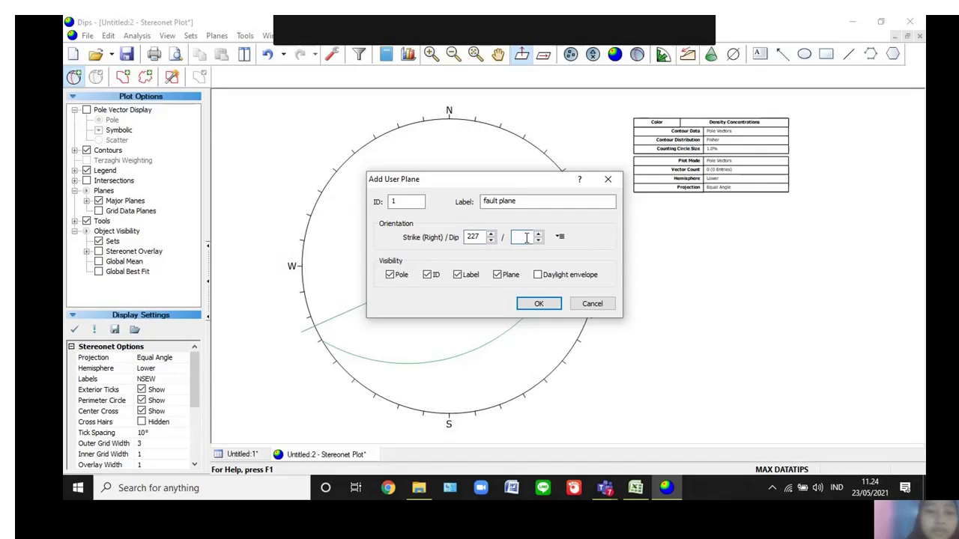
text(44)
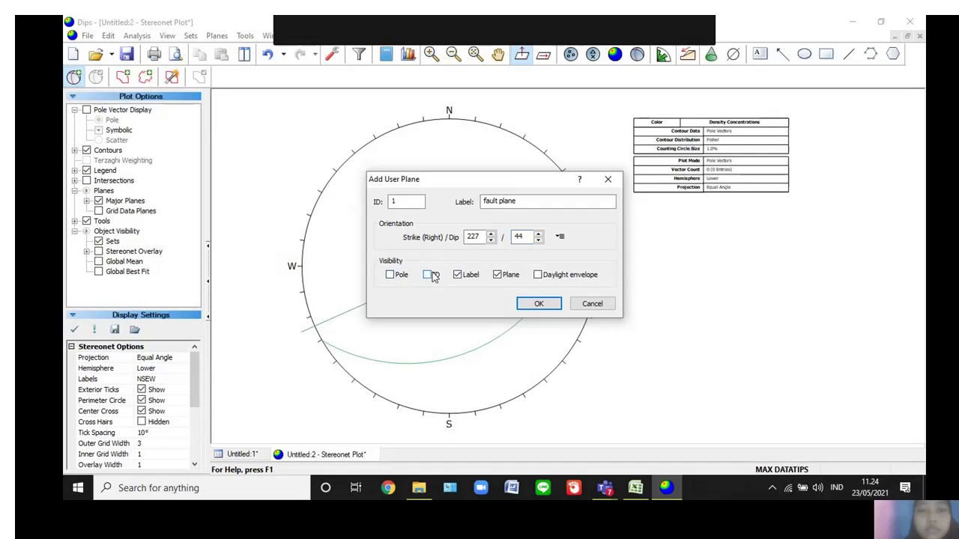
click(537, 303)
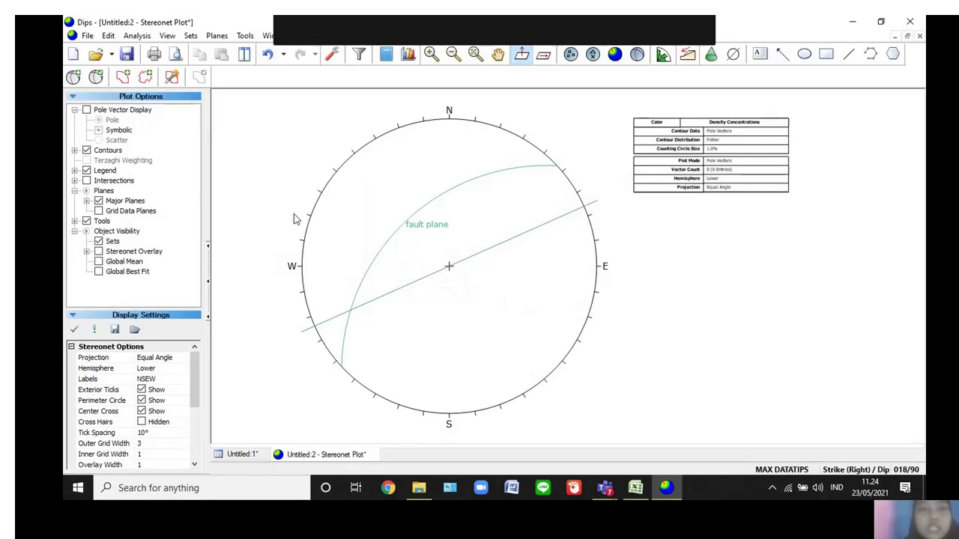
Add a user plane labelled "griddle plane" with its pole at the intersection of the fault plane and the trend line, at 336/72
click(73, 77)
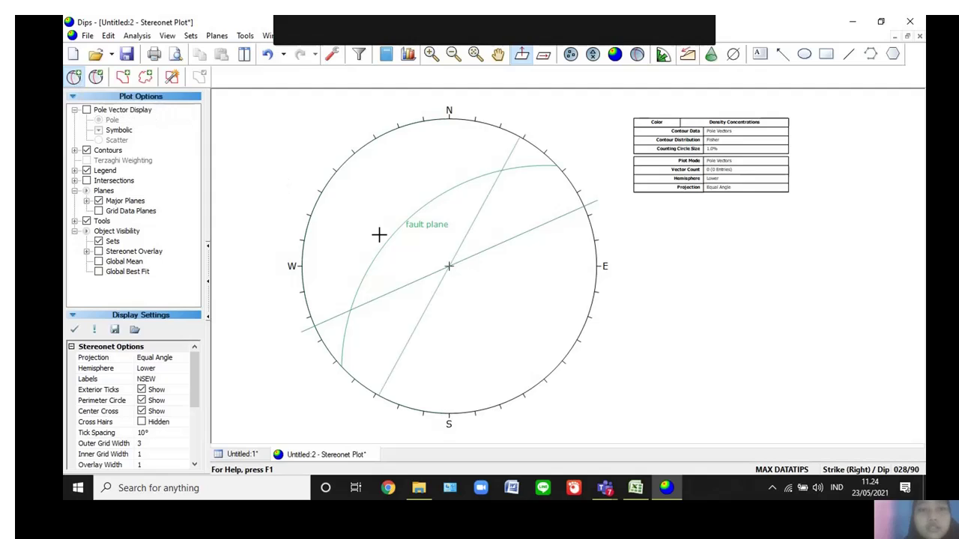
click(350, 309)
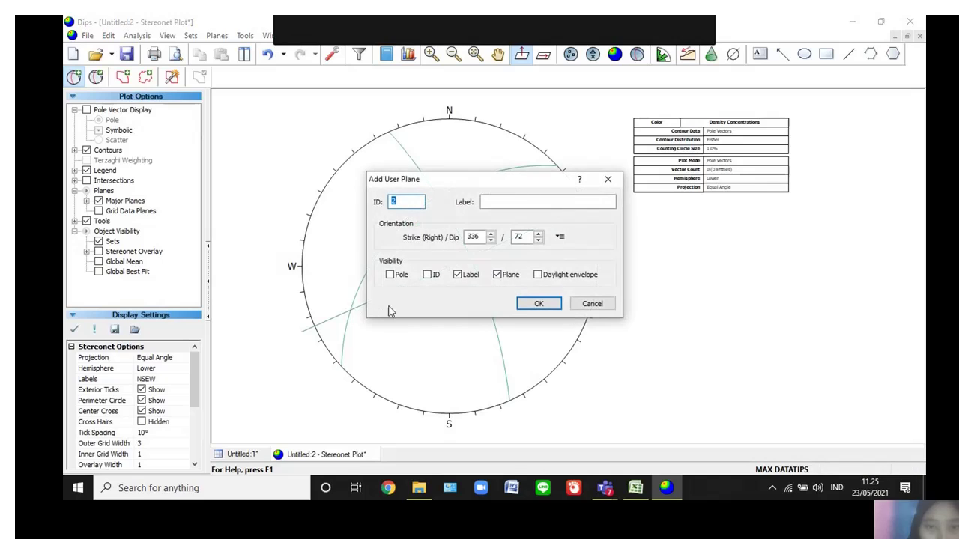
click(543, 201)
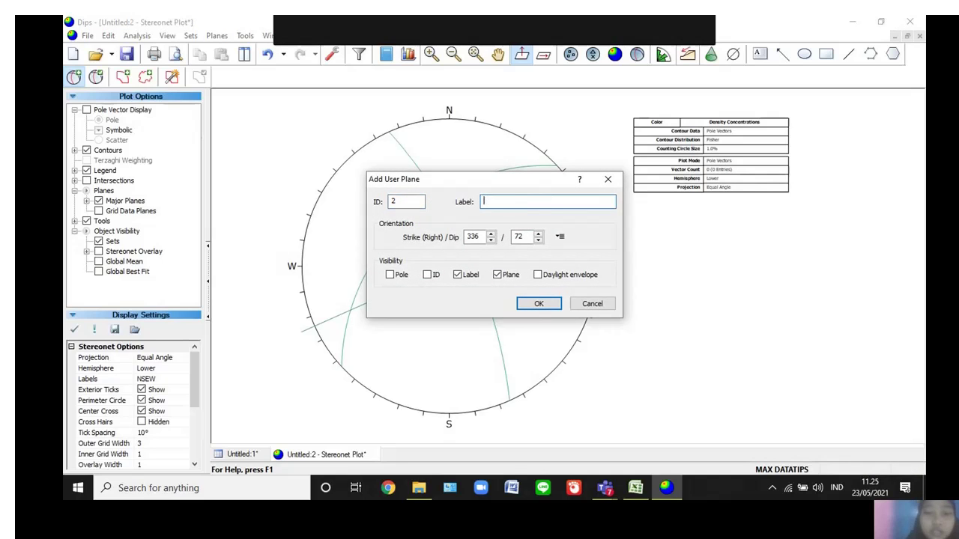
text(griddle)
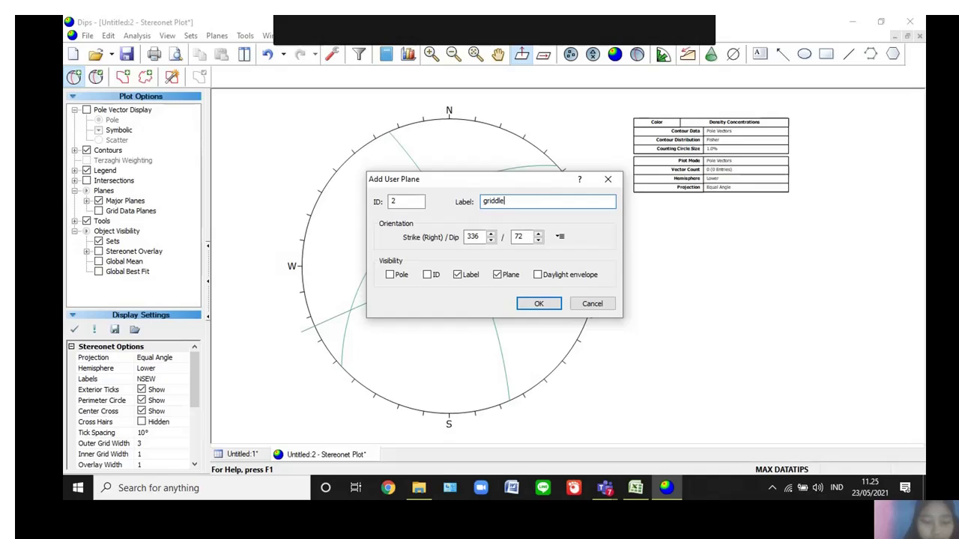
text( plane)
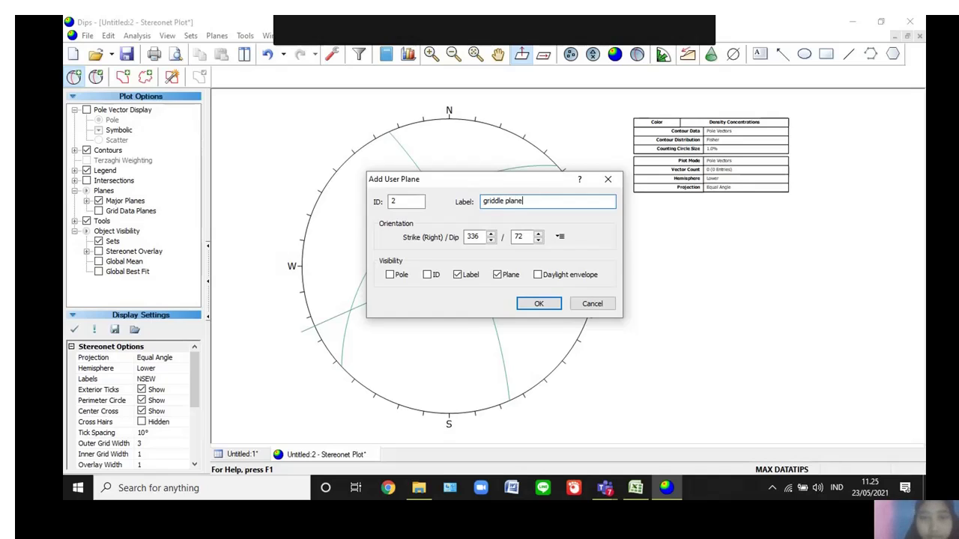
click(539, 307)
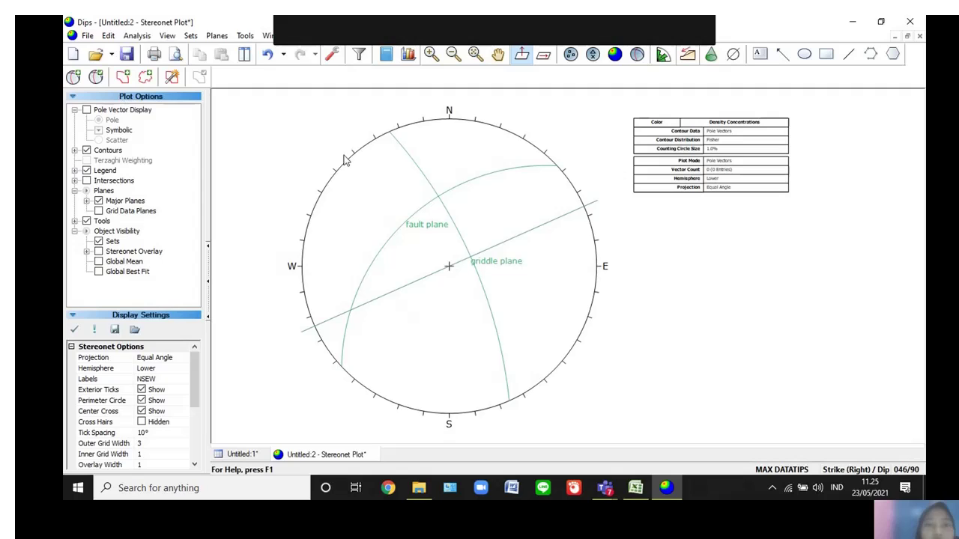
Add a "sigma 2" pole at the intersection of the fault and griddle planes, at 81/51, showing its pole and label but not its plane
mouse_move(440, 202)
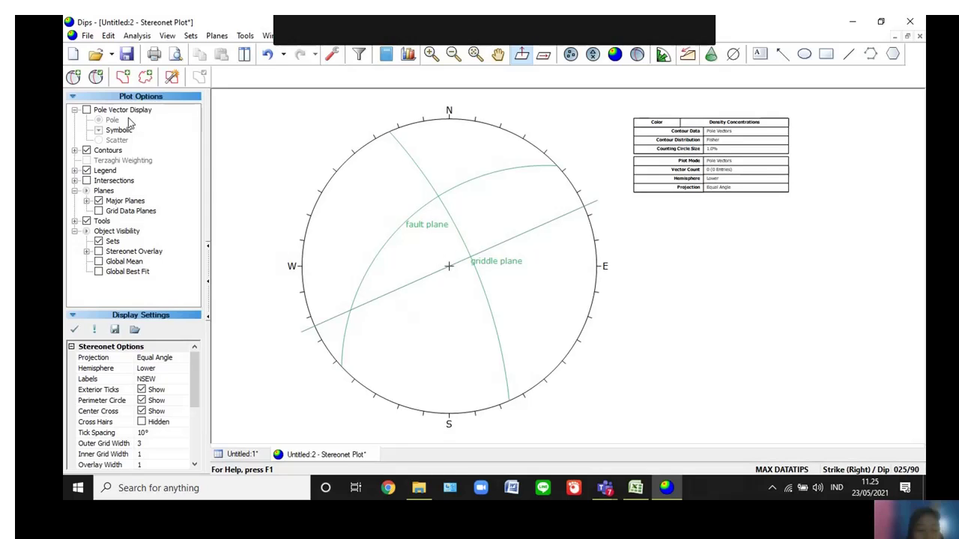
click(72, 78)
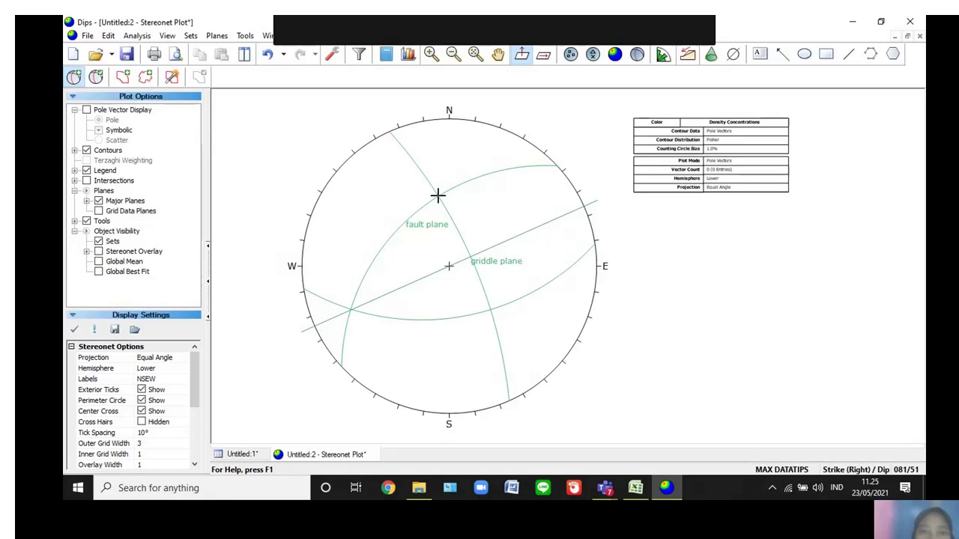
click(438, 196)
click(491, 203)
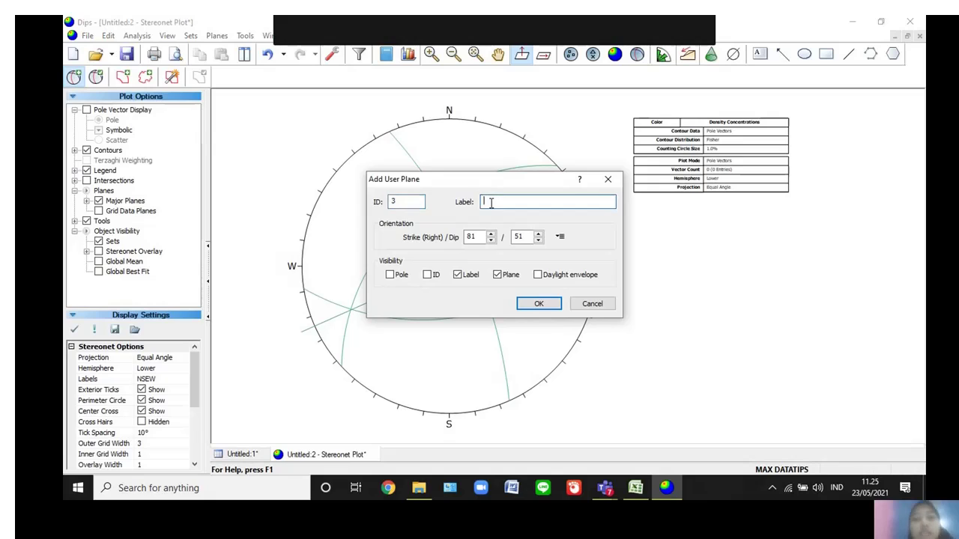
text(sigma 2)
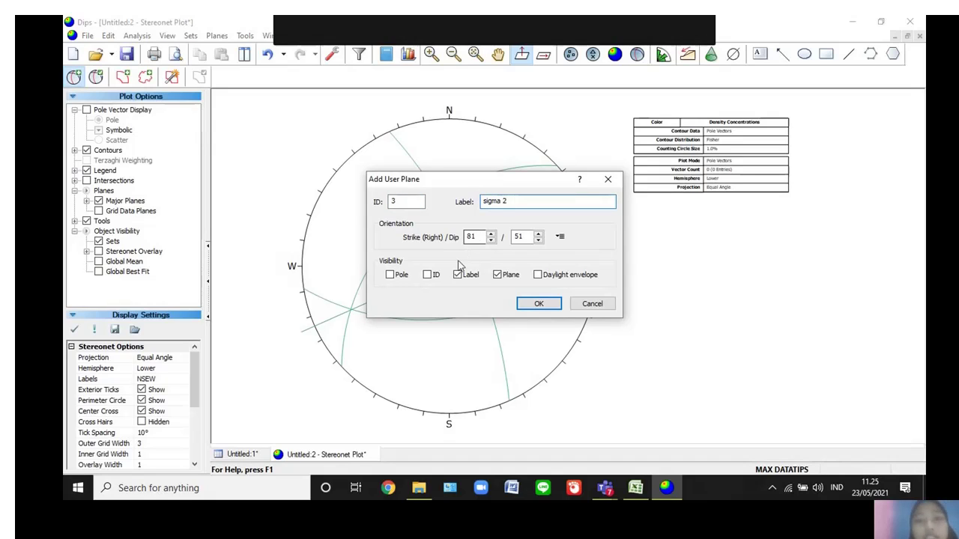
click(390, 275)
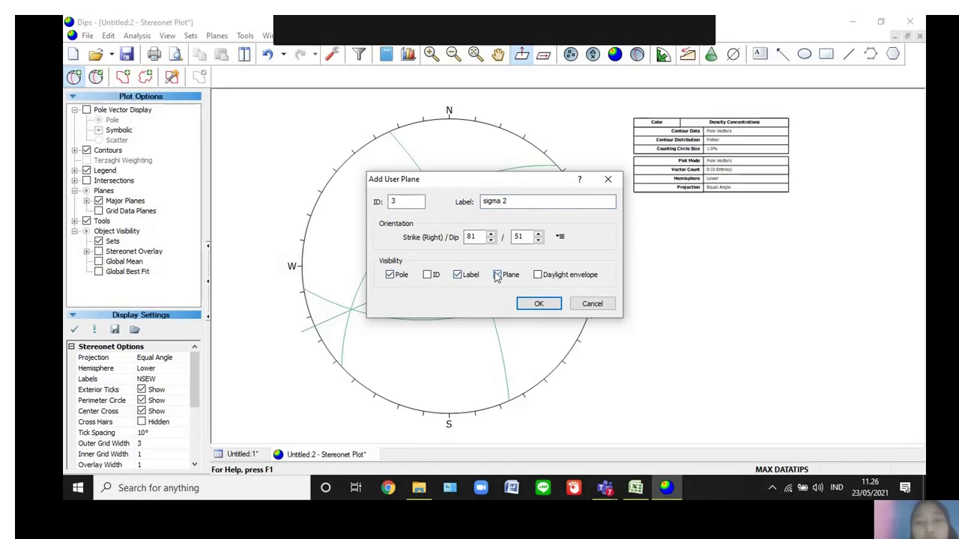
click(527, 306)
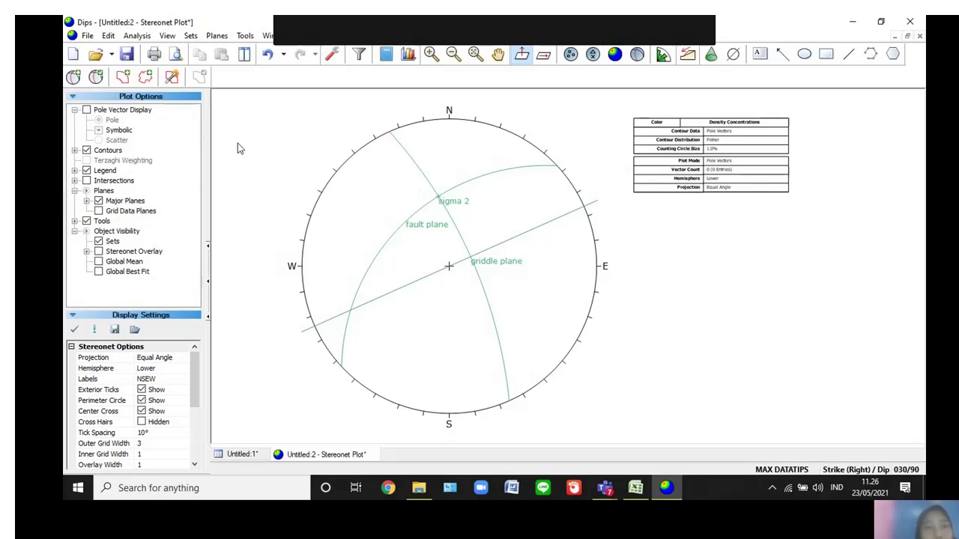
Start adding another user plane graphically to the stereonet
click(74, 78)
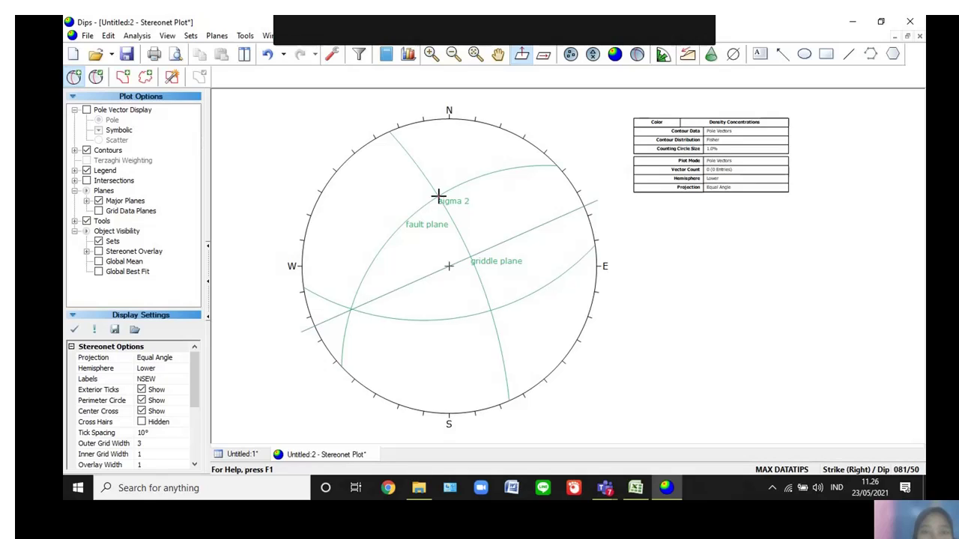
Add a user plane whose pole is at sigma 2, strike/dip 82/51, labelled "griddle plane 2", showing the plane and label without the pole
click(438, 195)
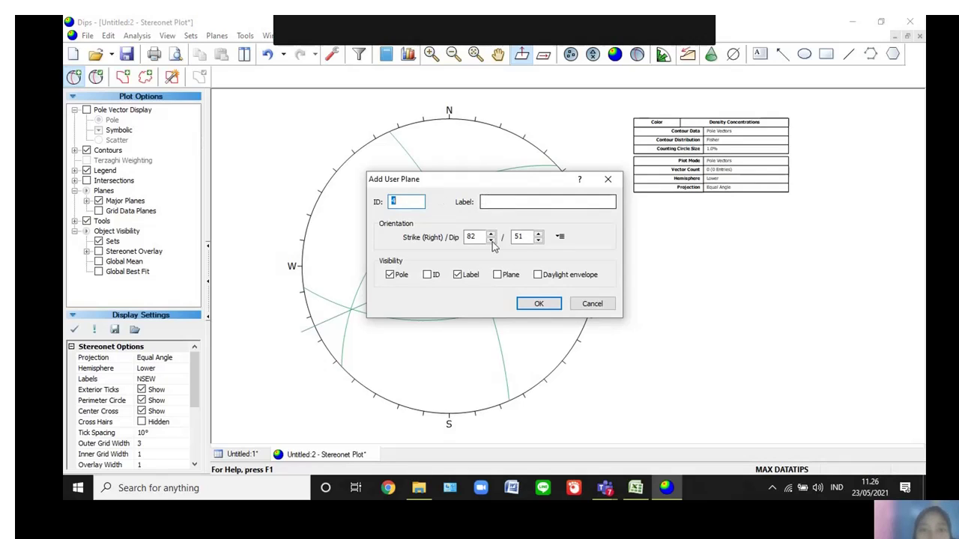
click(498, 275)
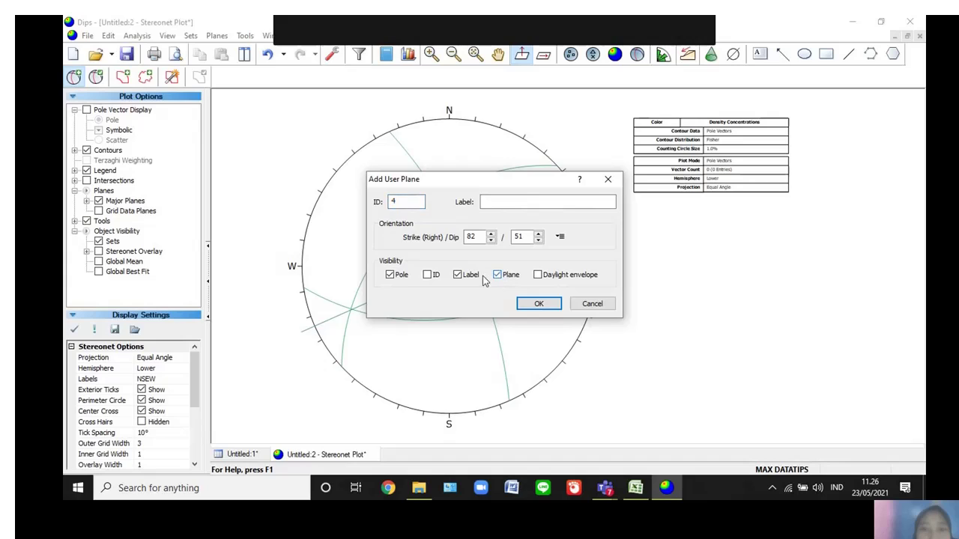
click(504, 203)
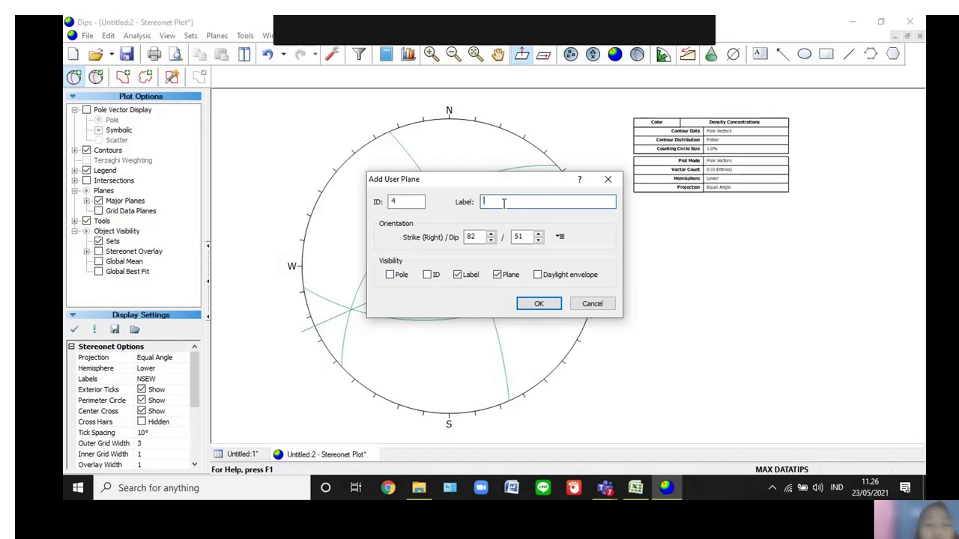
text(sig)
key(BackSpace)
key(BackSpace)
key(BackSpace)
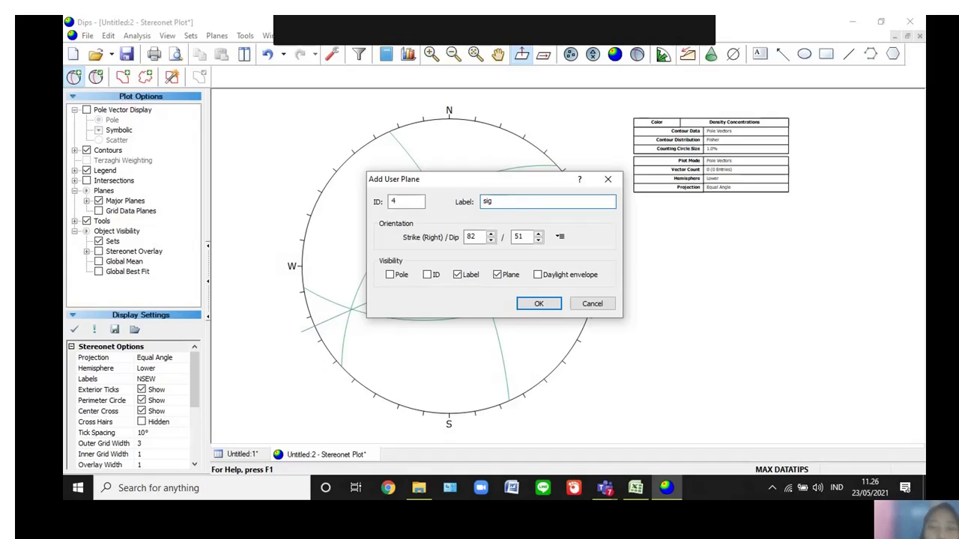
text(griddle plane 2)
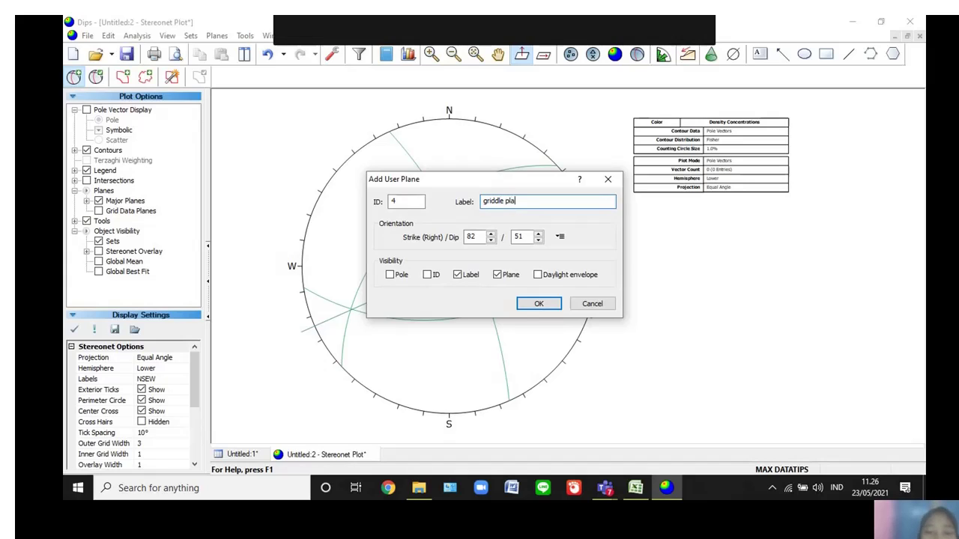
click(533, 304)
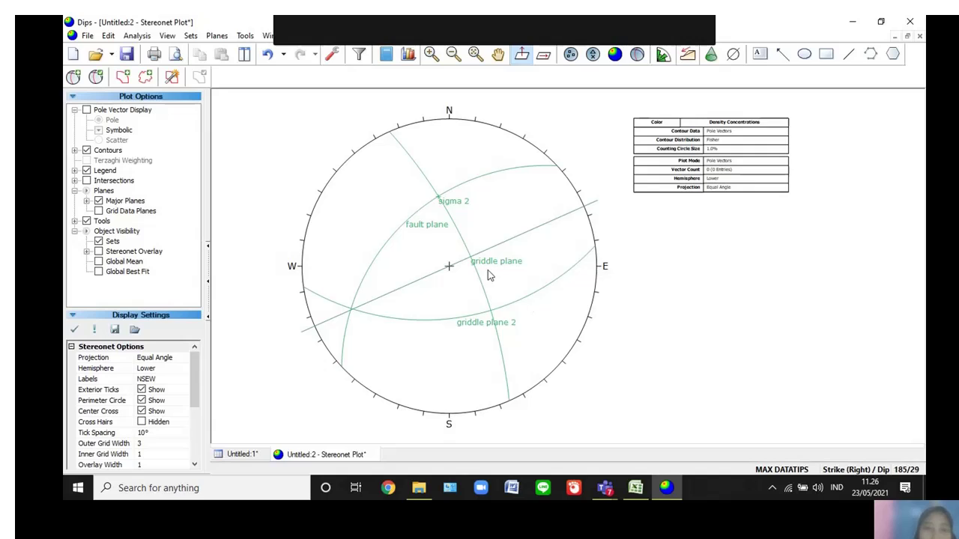
Add a pitch grid along griddle plane 2 and check where that plane meets the fault plane
click(245, 36)
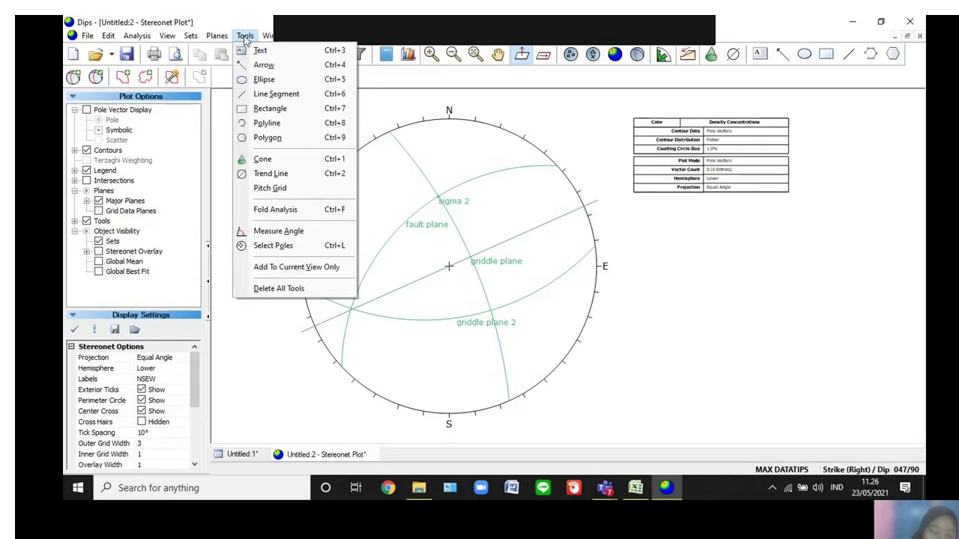
click(270, 188)
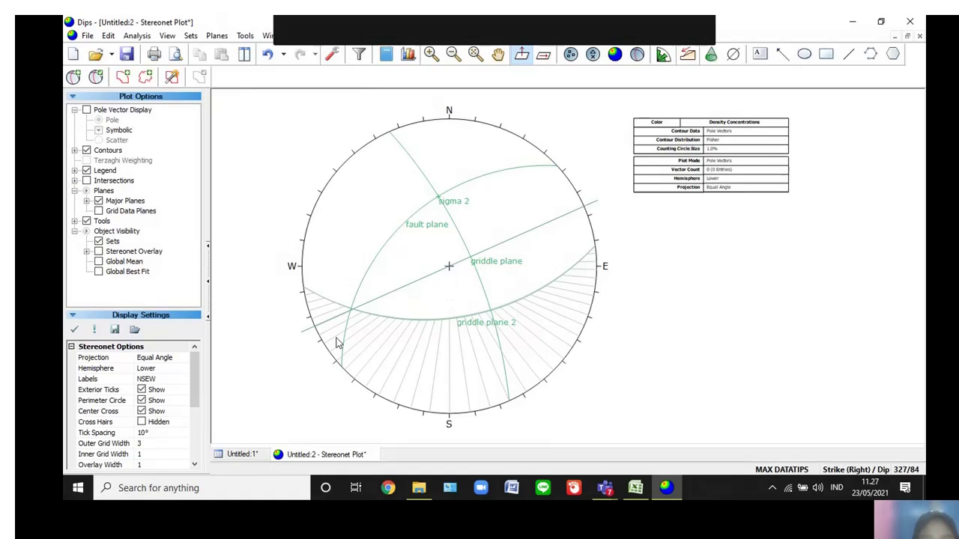
mouse_move(346, 300)
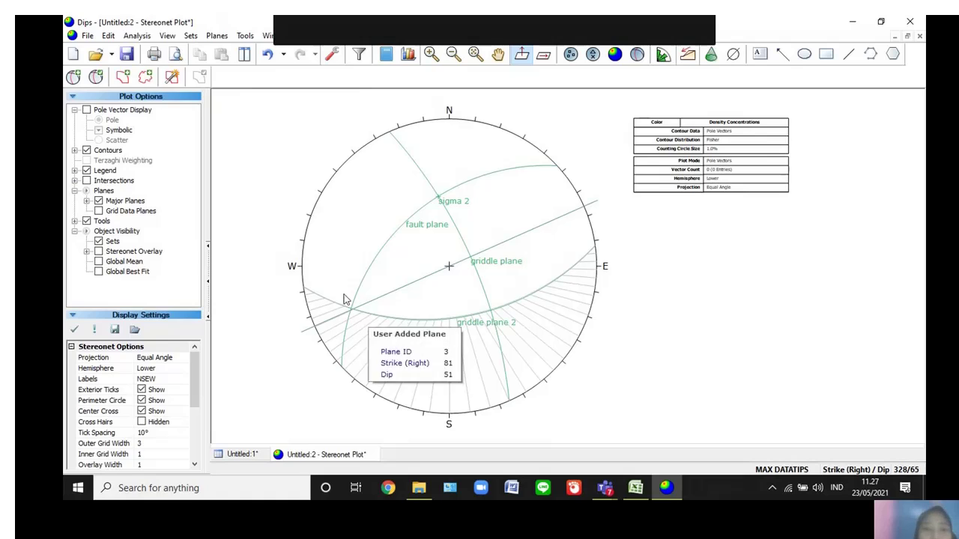
mouse_move(352, 318)
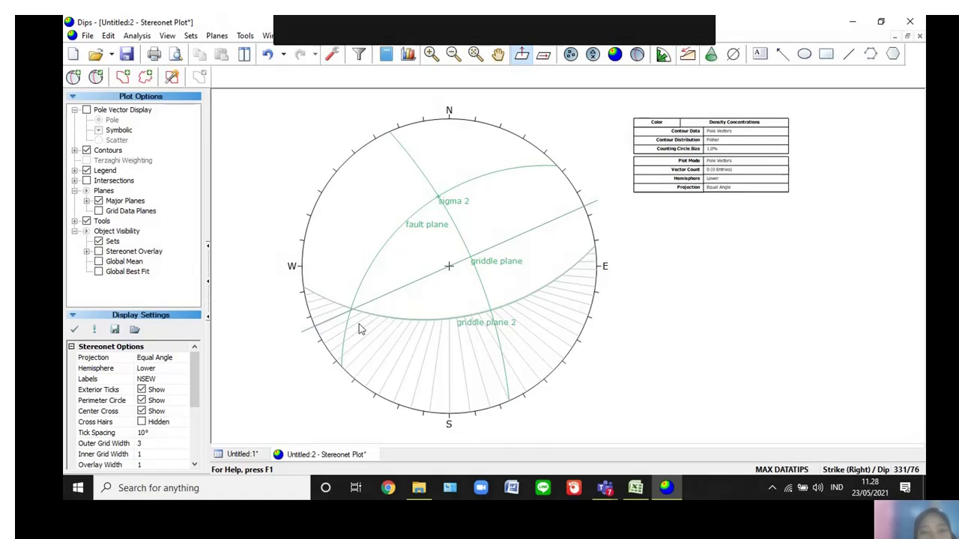
Add a user plane at 310/51 with its pole on griddle plane 2, labelled "sigma 1", showing the pole and label without the plane
click(73, 81)
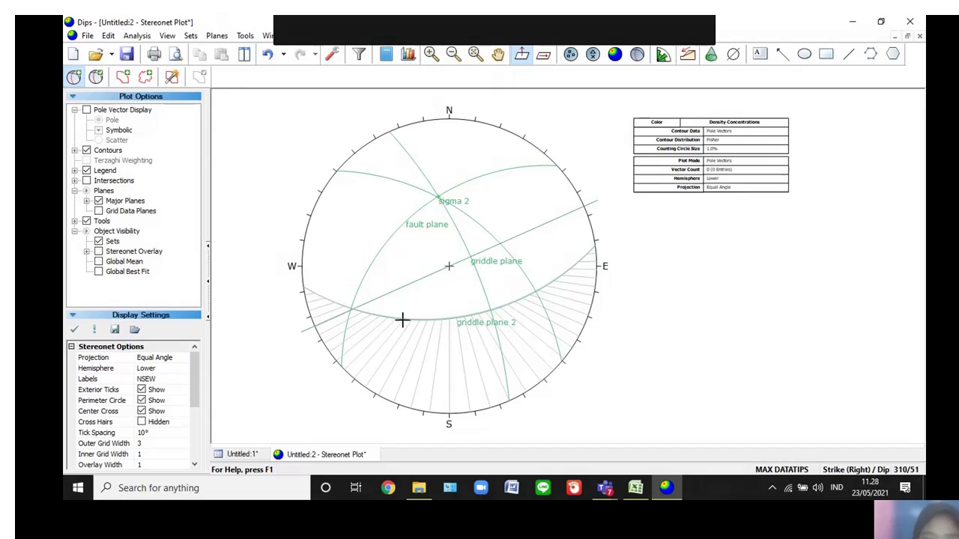
click(337, 329)
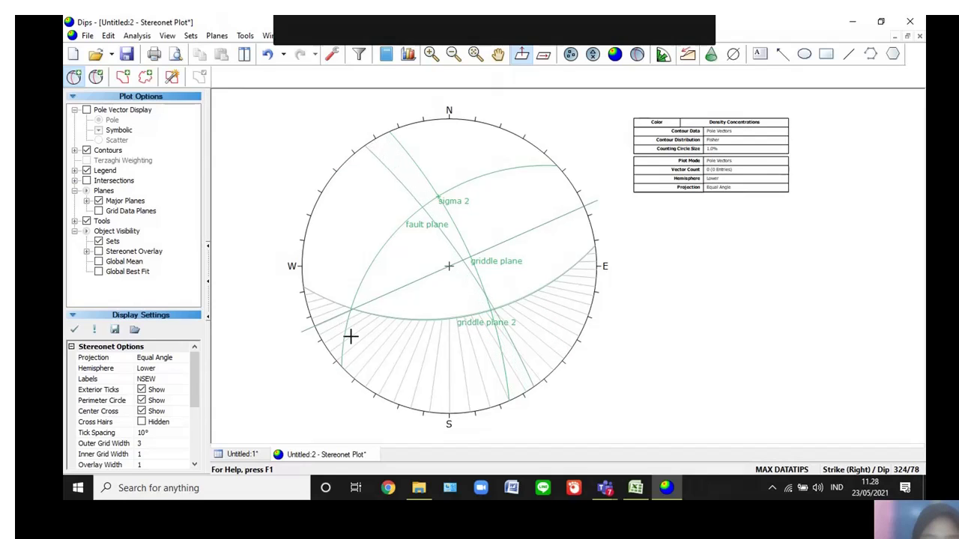
click(409, 325)
click(503, 203)
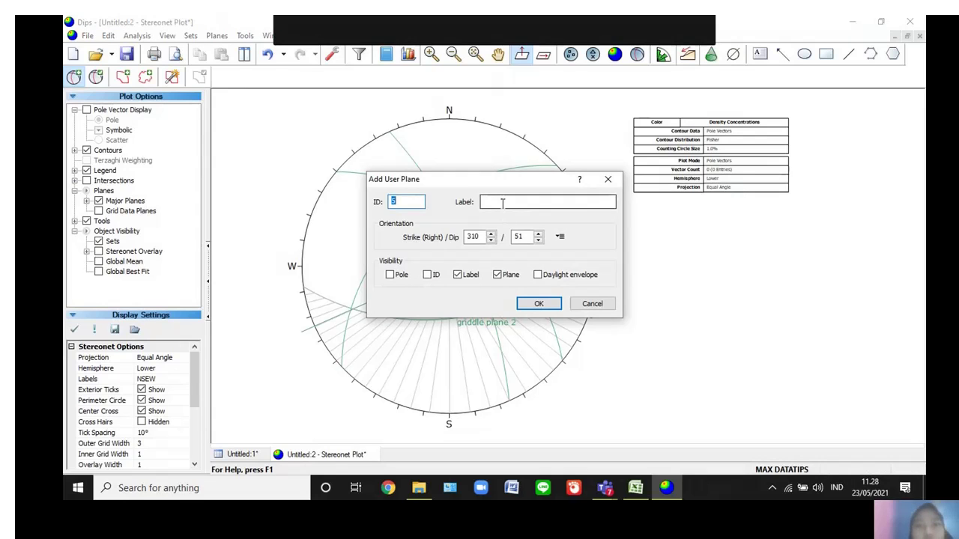
text(sigma )
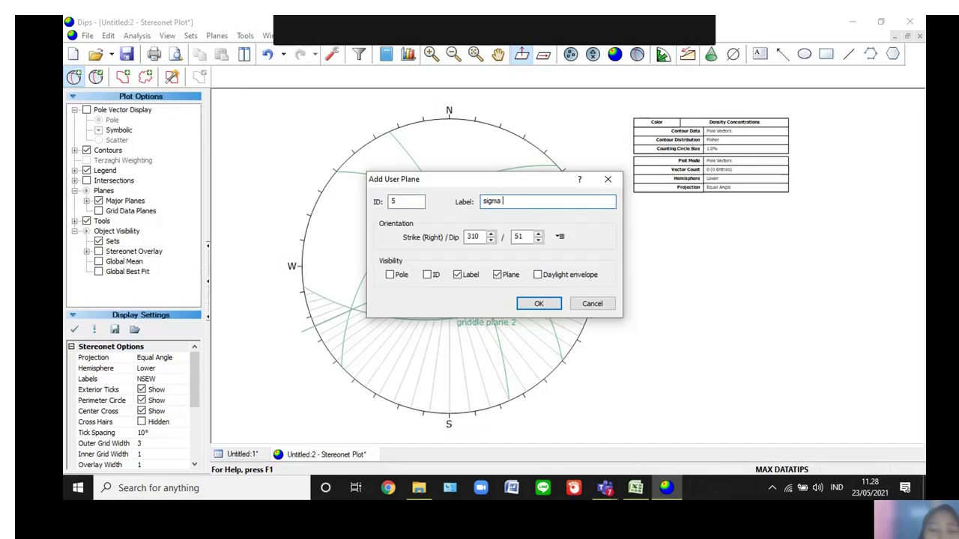
text(1)
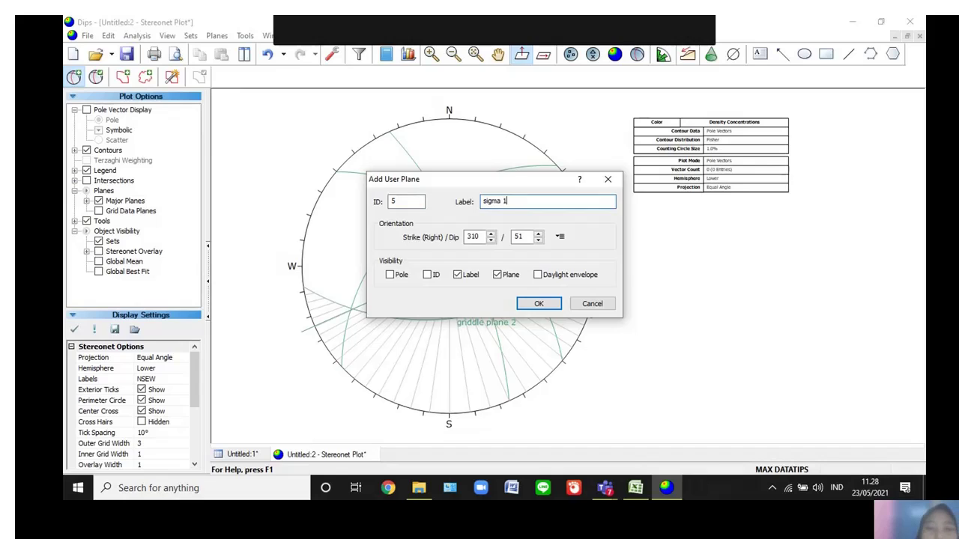
click(390, 275)
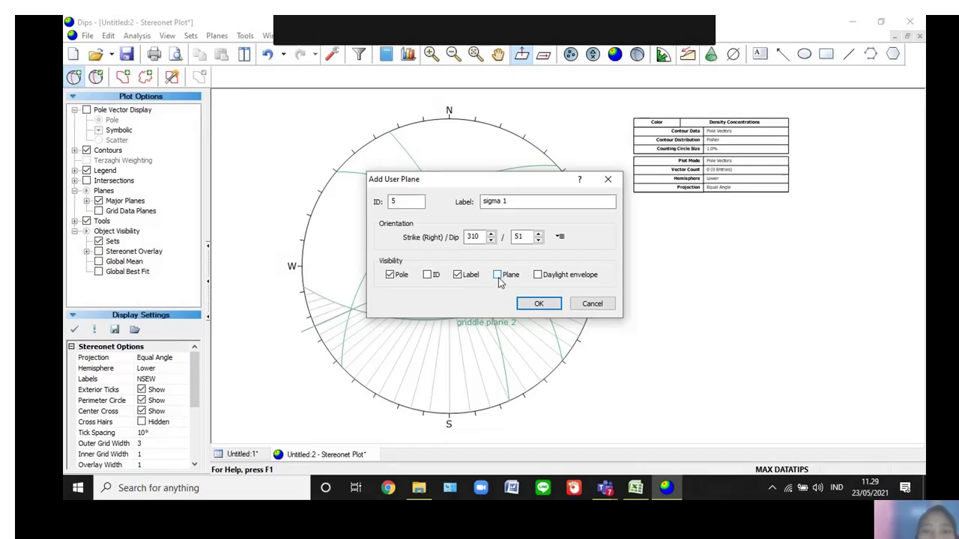
click(534, 304)
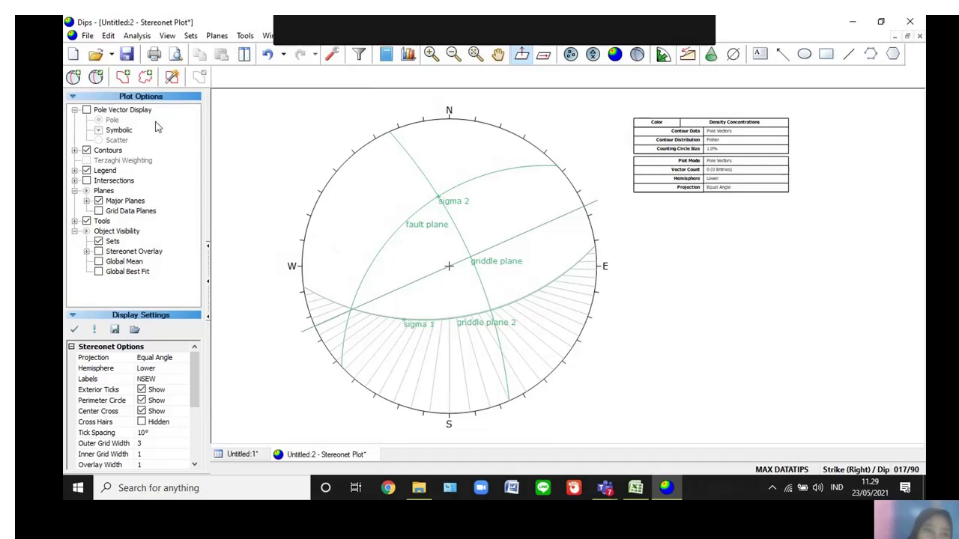
Add a pole labelled "sigma 3" at strike/dip 195/64 on the eastern part of griddle plane 2
click(73, 78)
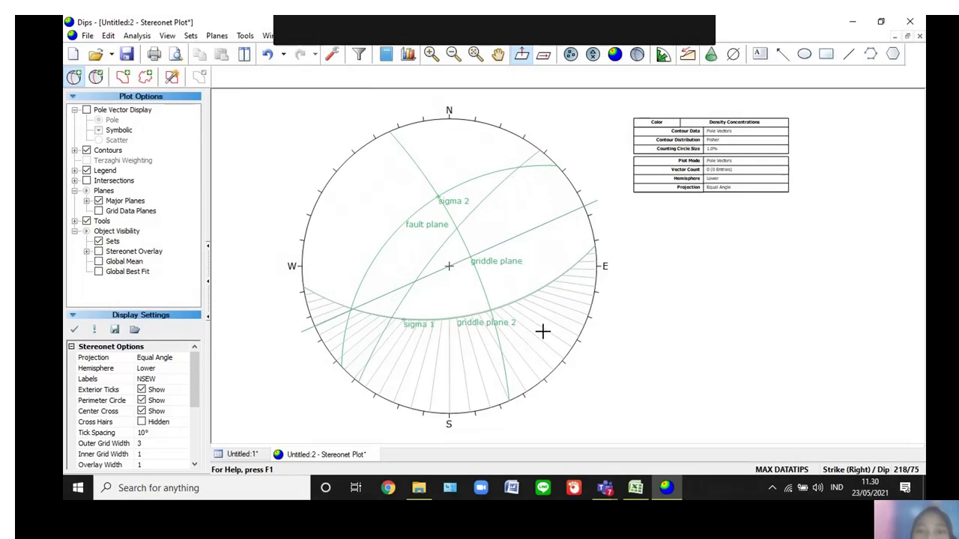
click(538, 290)
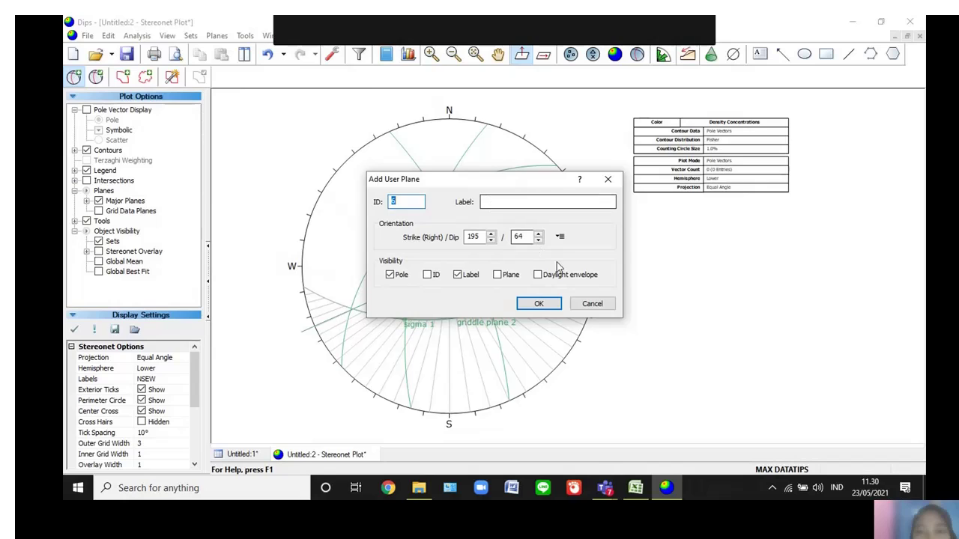
click(526, 203)
text(sigma 3)
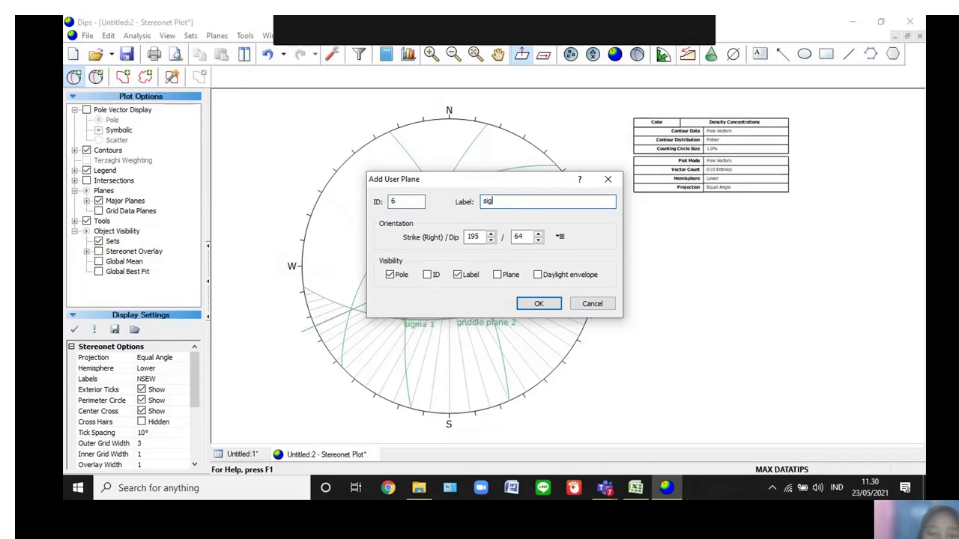
click(534, 306)
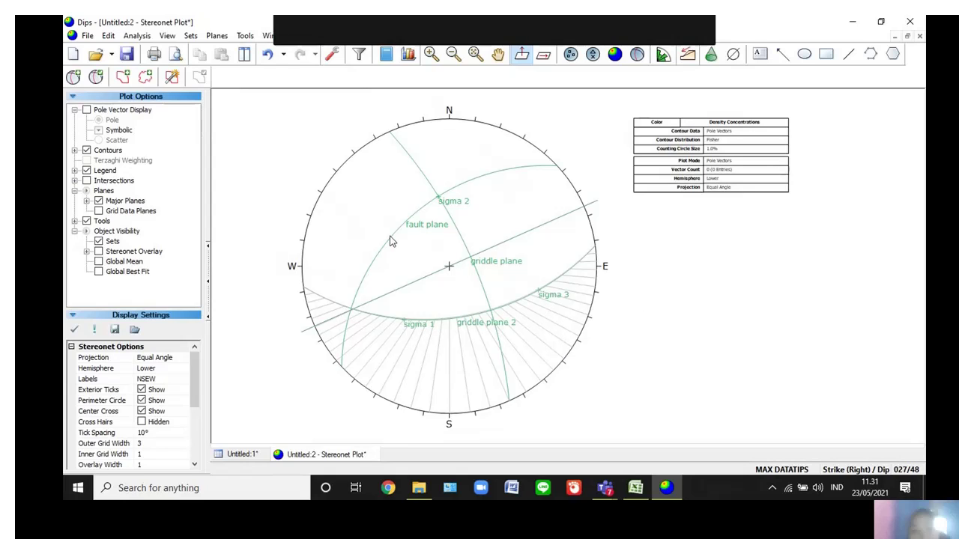
Delete all tools from the stereonet and add a trend line through the intersection of the fault plane and griddle plane 2
click(245, 35)
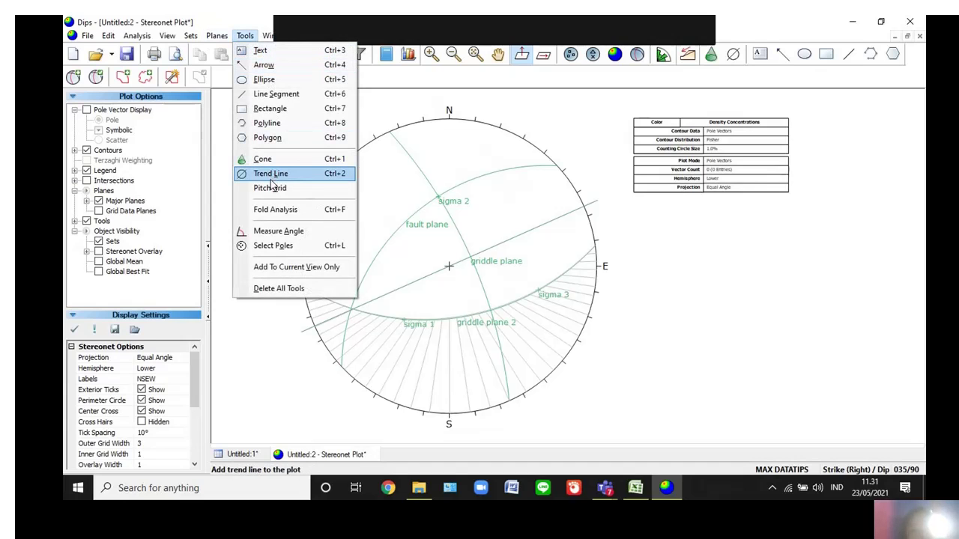
click(274, 289)
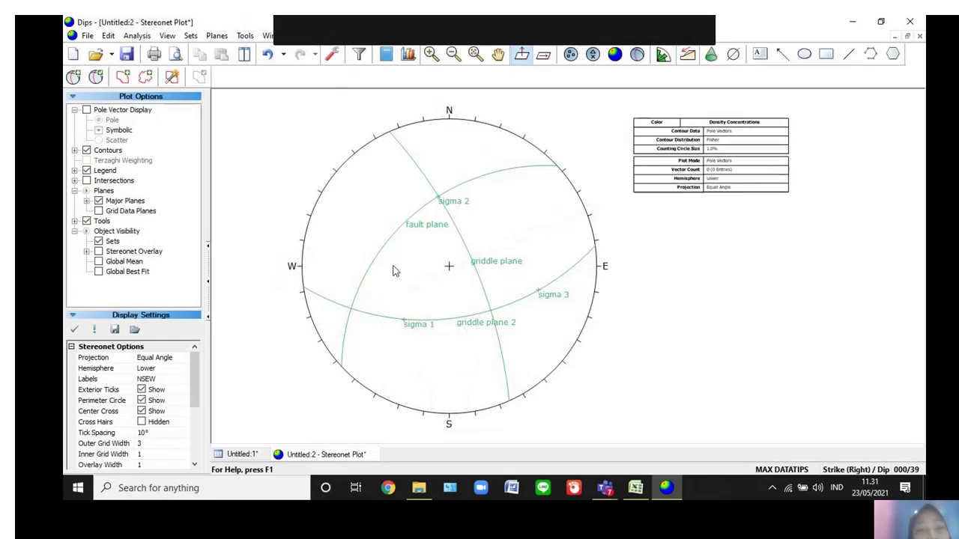
click(247, 36)
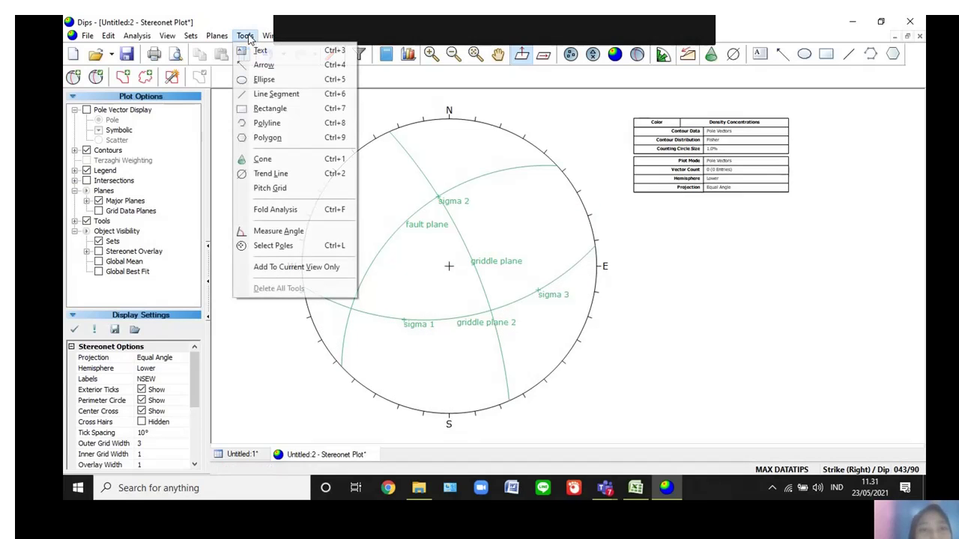
click(268, 174)
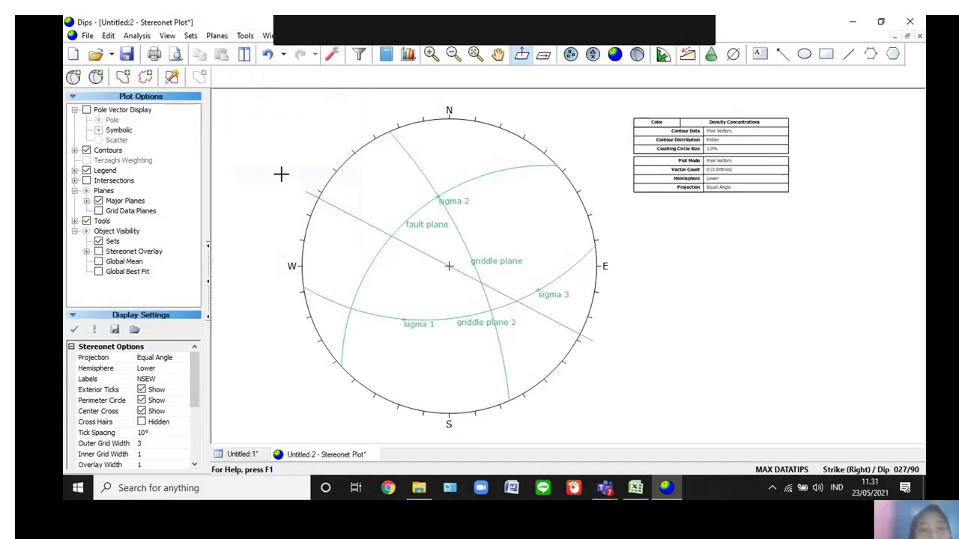
click(384, 240)
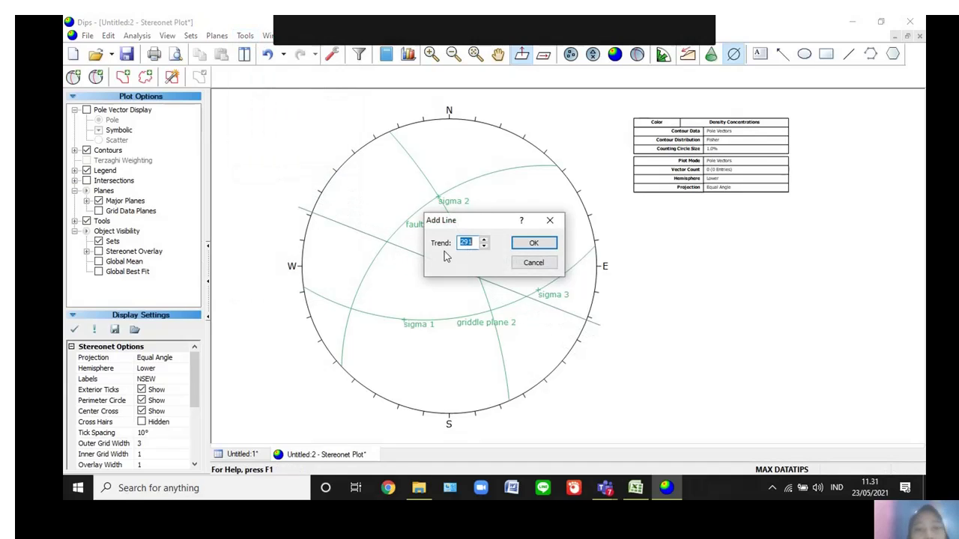
key(BackSpace)
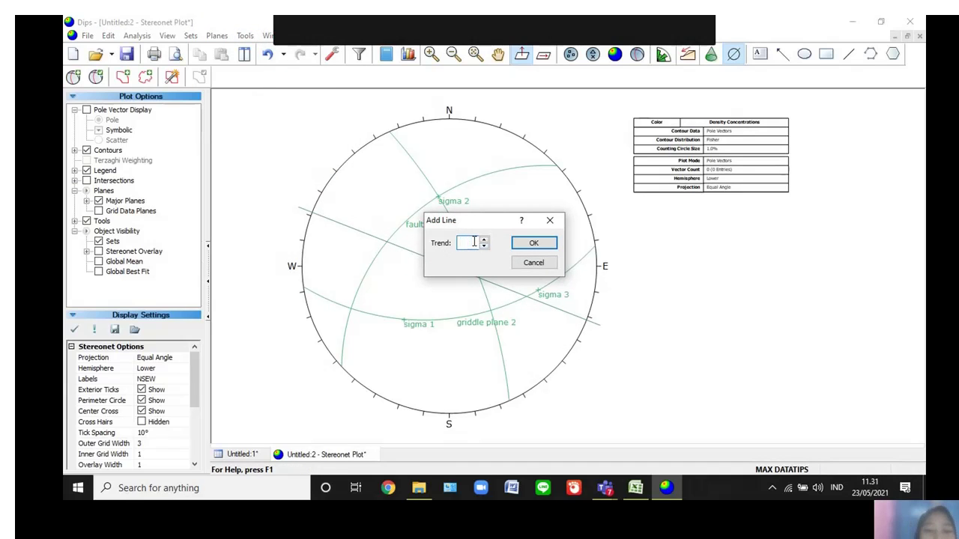
click(533, 244)
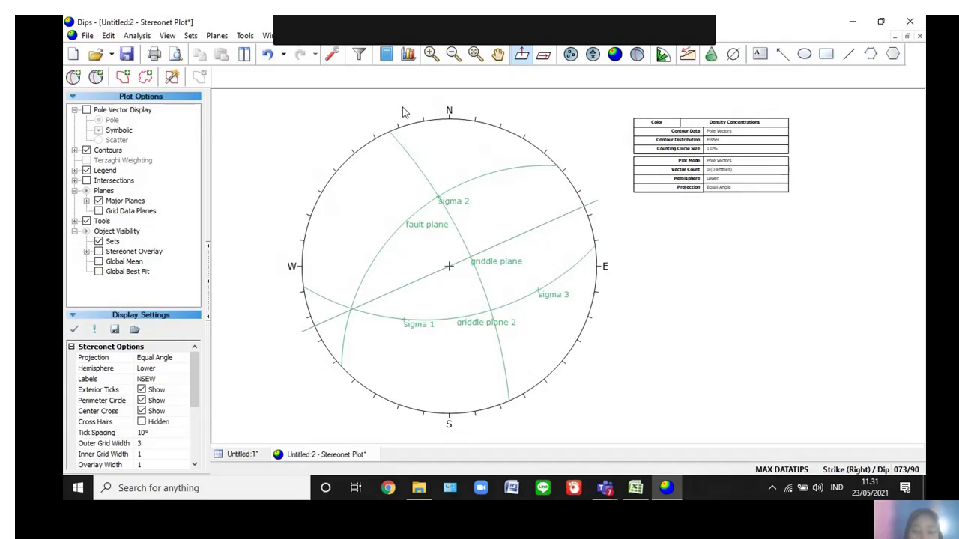
Change the display colour of the fault plane (ID 1) to dark green
click(95, 80)
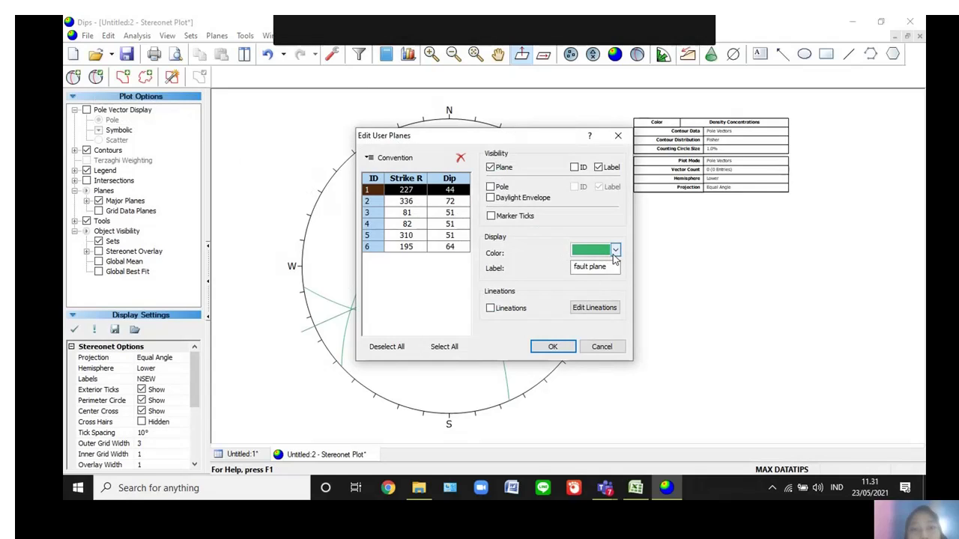
click(615, 251)
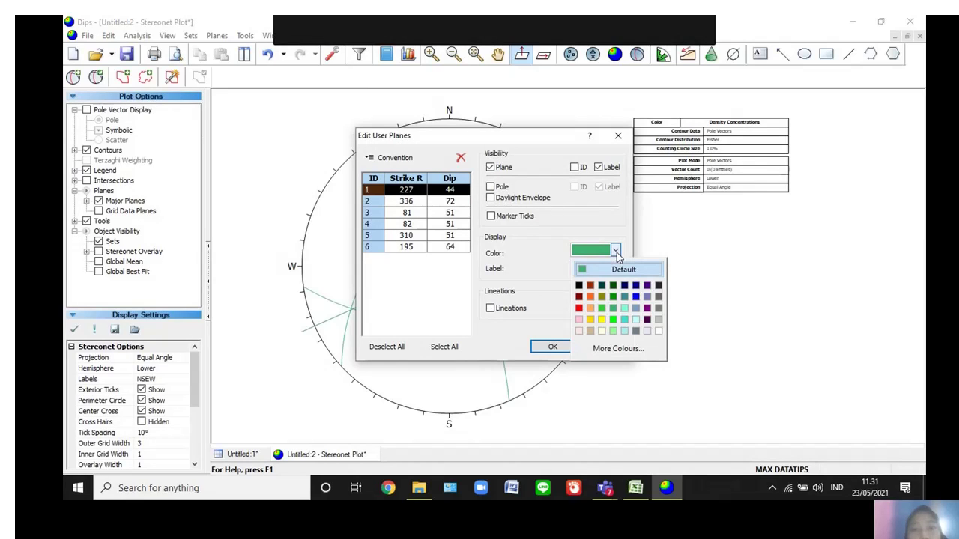
click(613, 298)
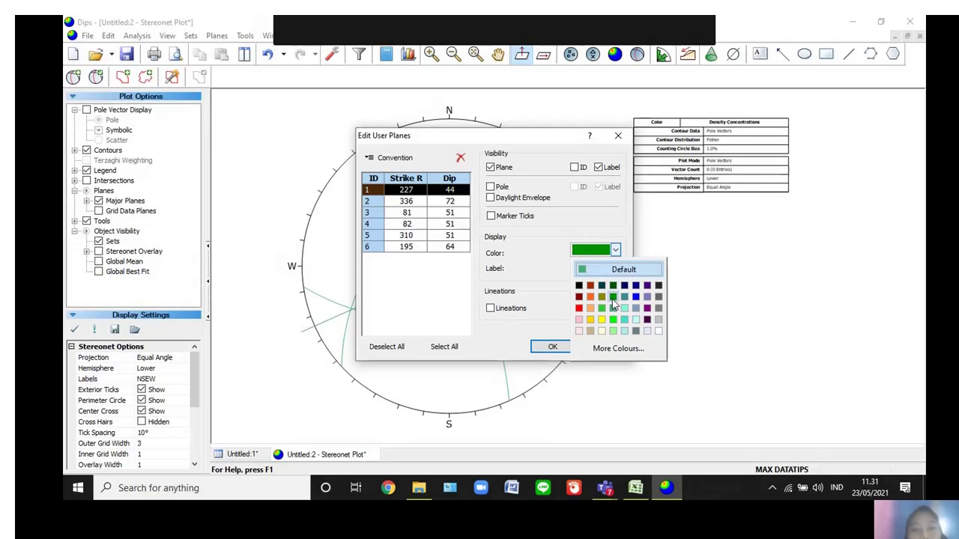
click(553, 347)
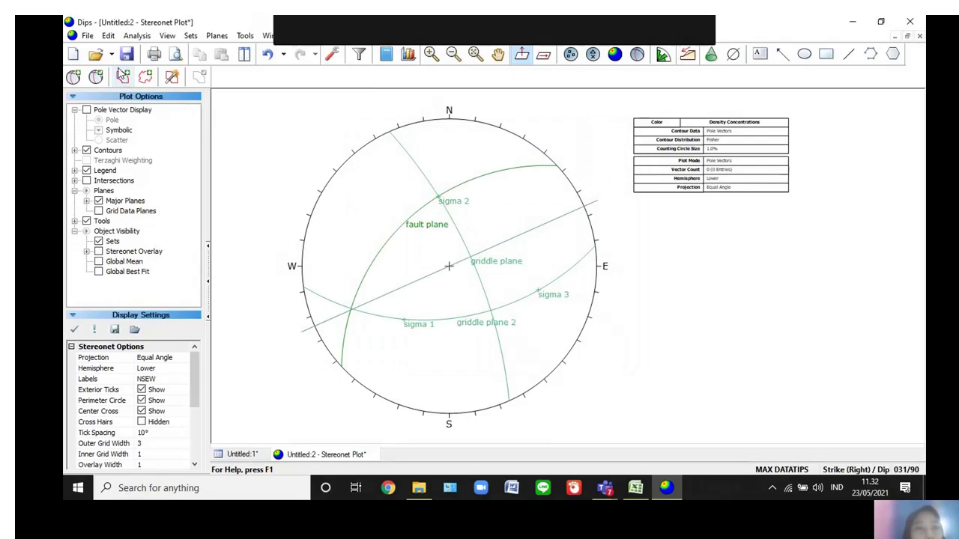
Set the display colour of the griddle plane (ID 2, 336/72) to blue
click(95, 77)
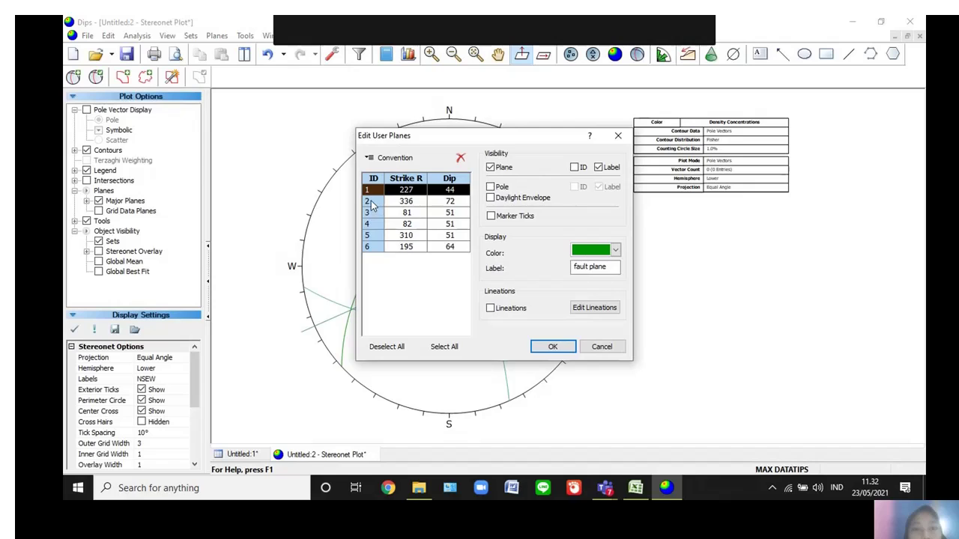
click(371, 205)
click(371, 204)
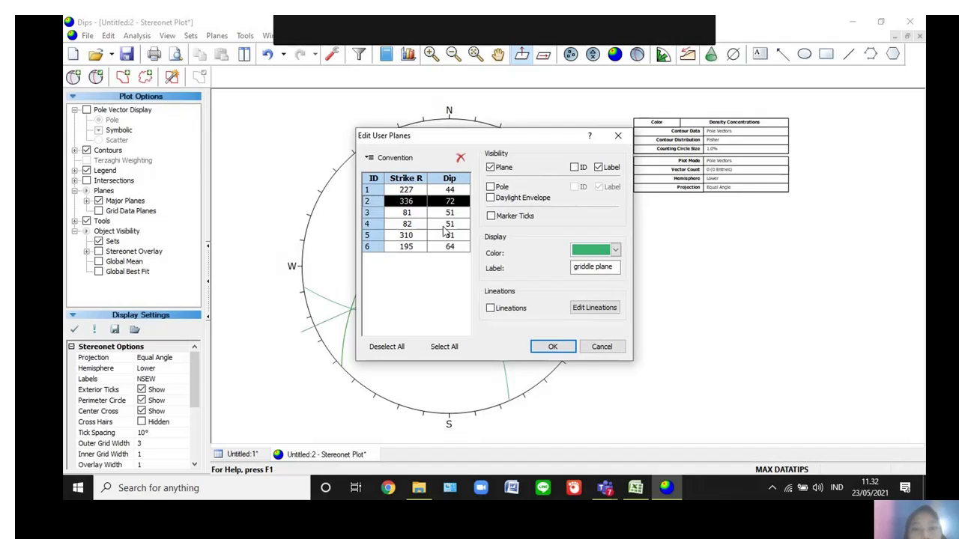
click(615, 251)
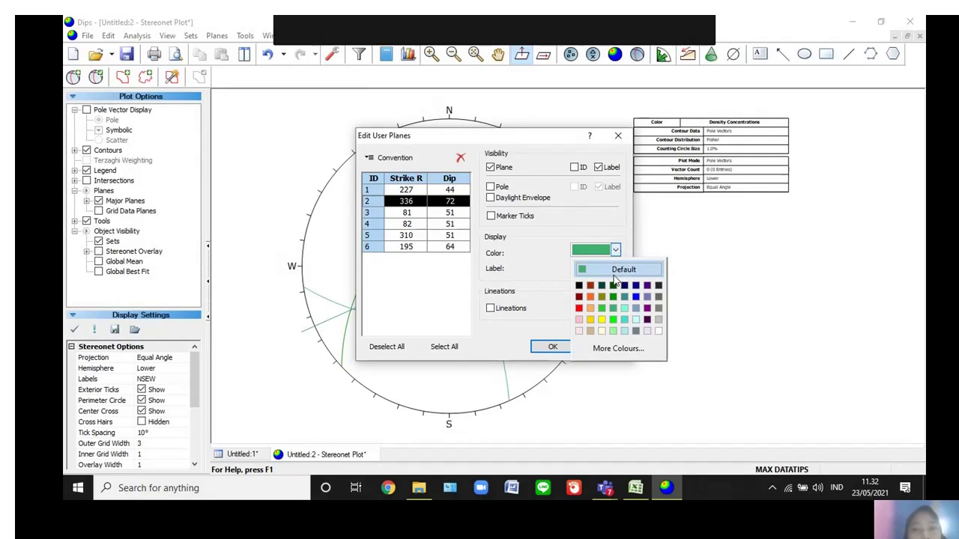
click(635, 298)
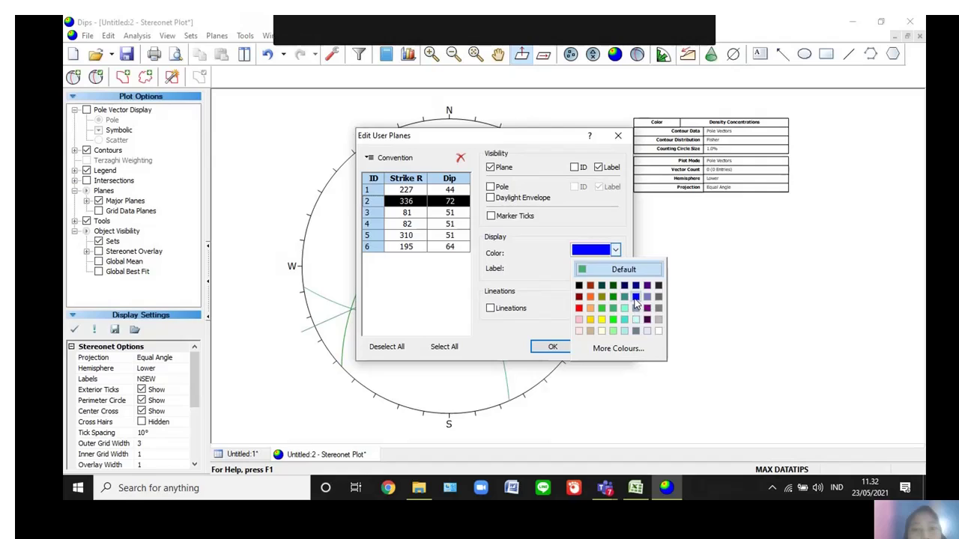
Set the display colour of the sigma 2 pole (ID 3) to red
click(369, 213)
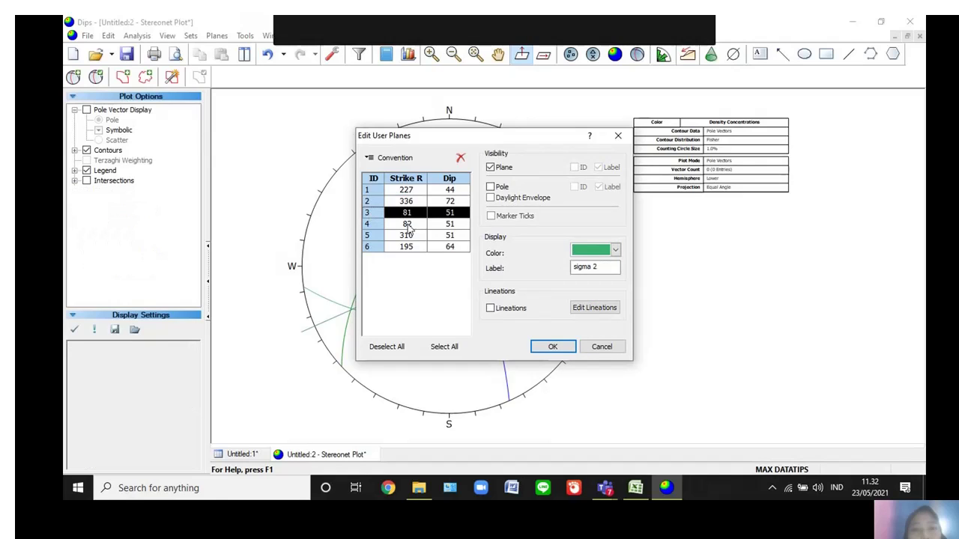
click(594, 252)
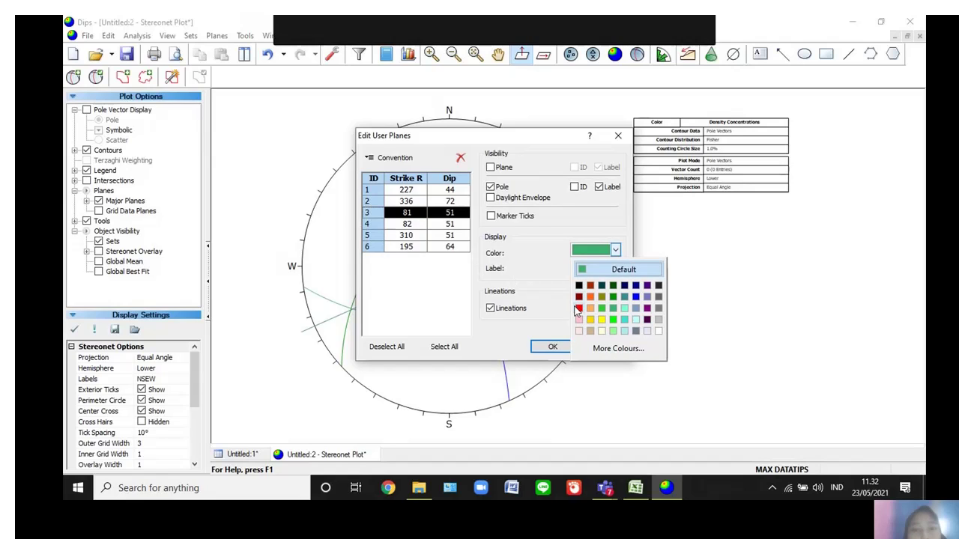
click(578, 309)
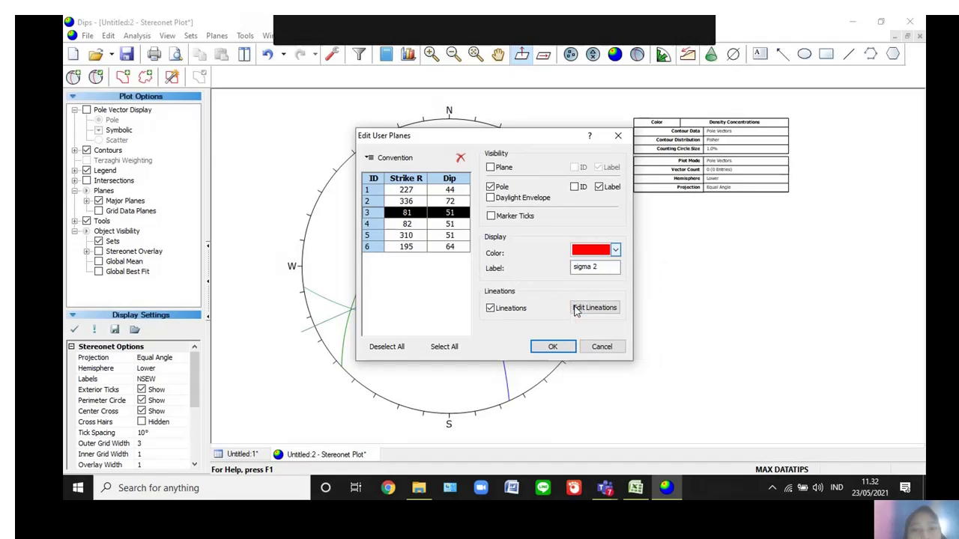
Set the display colour of user planes 4 to 6 (griddle plane 2, sigma 1 and sigma 3) to red and apply the edits
click(374, 227)
key(shift+Down)
key(shift+Down)
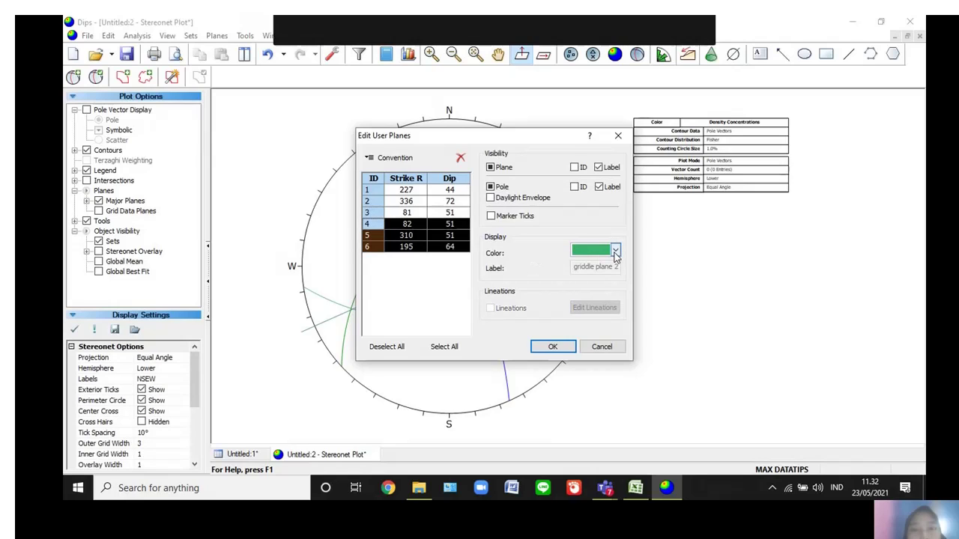
click(614, 252)
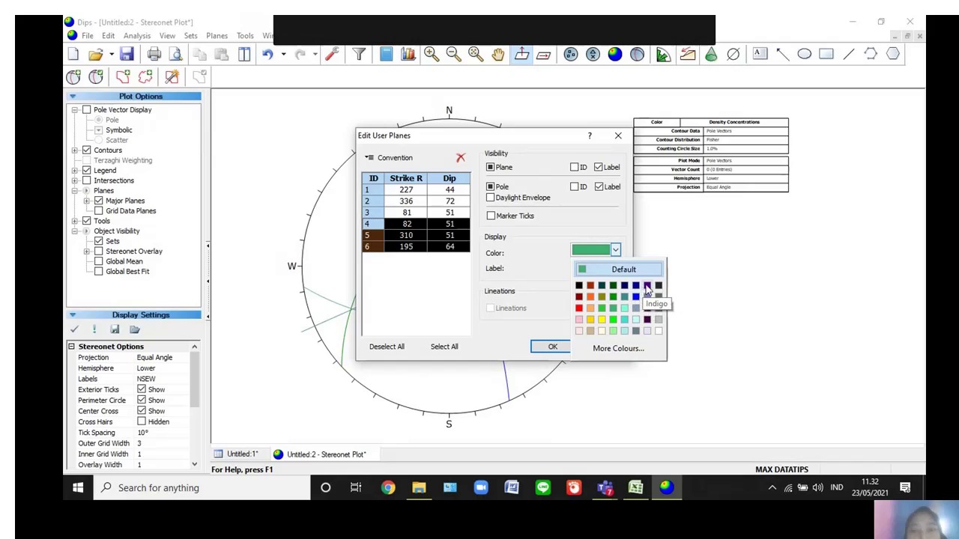
click(580, 309)
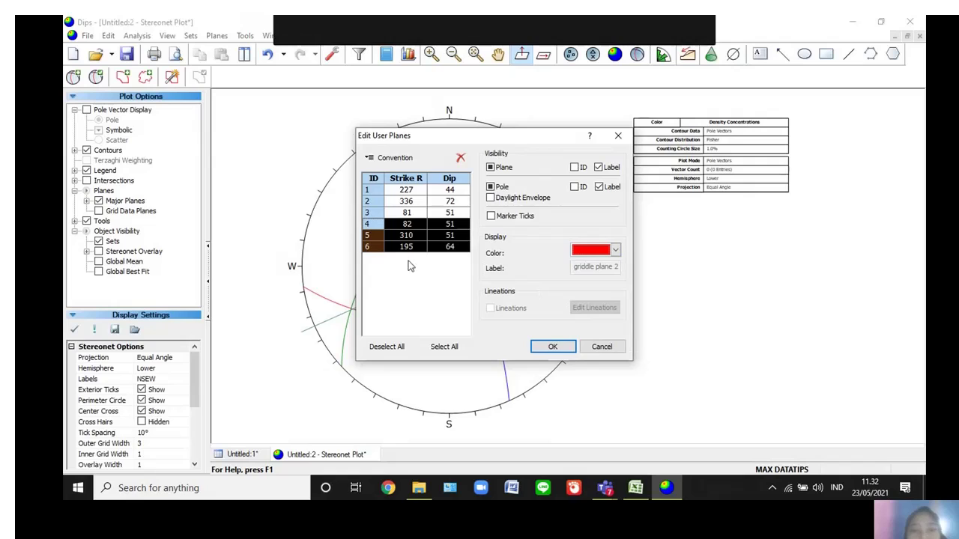
click(377, 239)
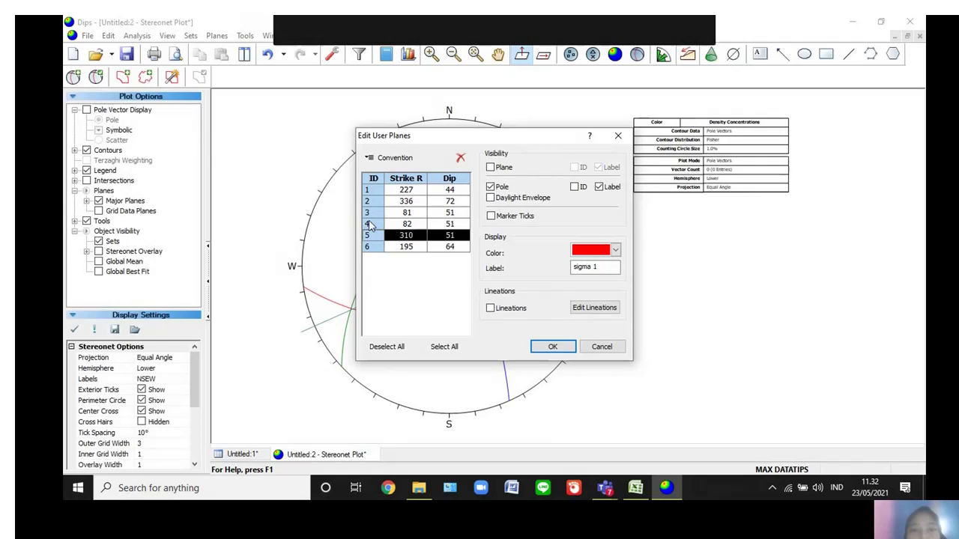
click(368, 225)
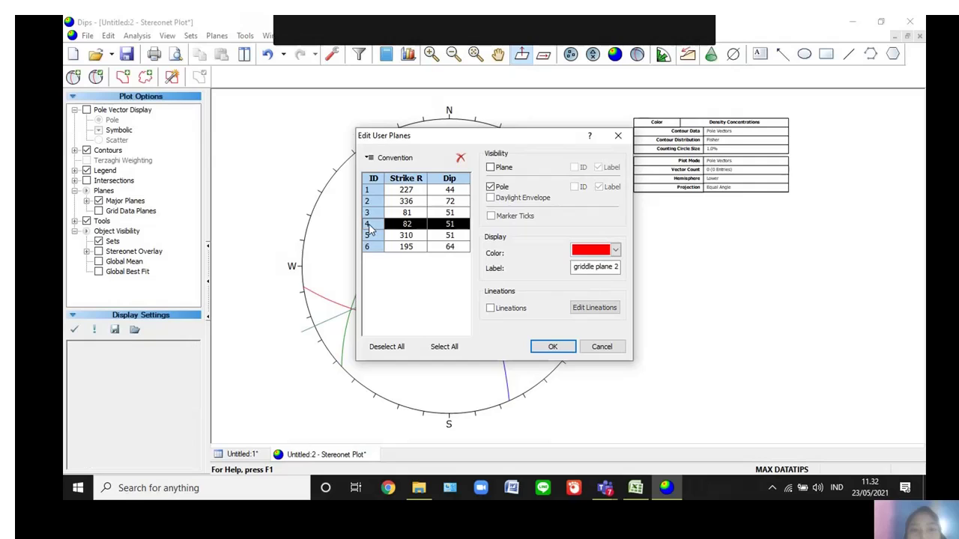
click(372, 247)
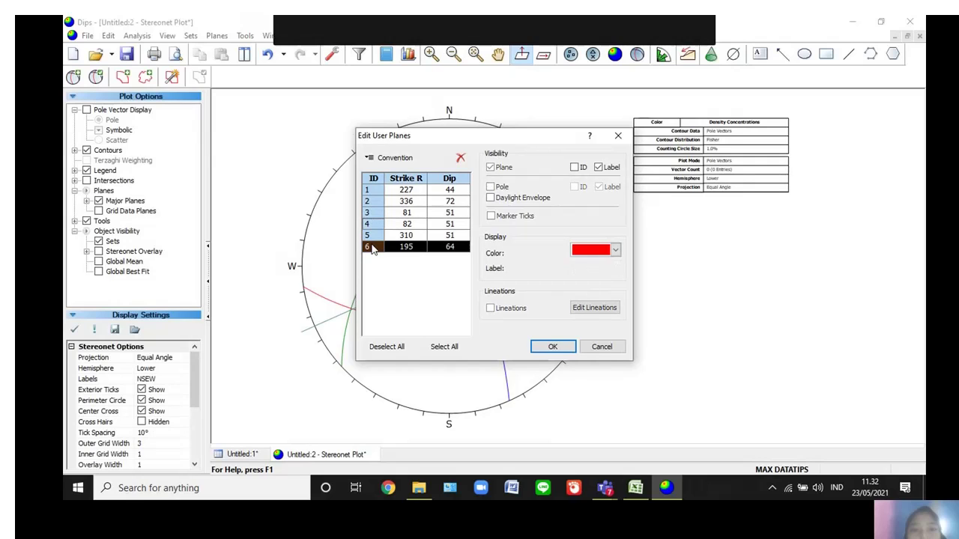
click(546, 348)
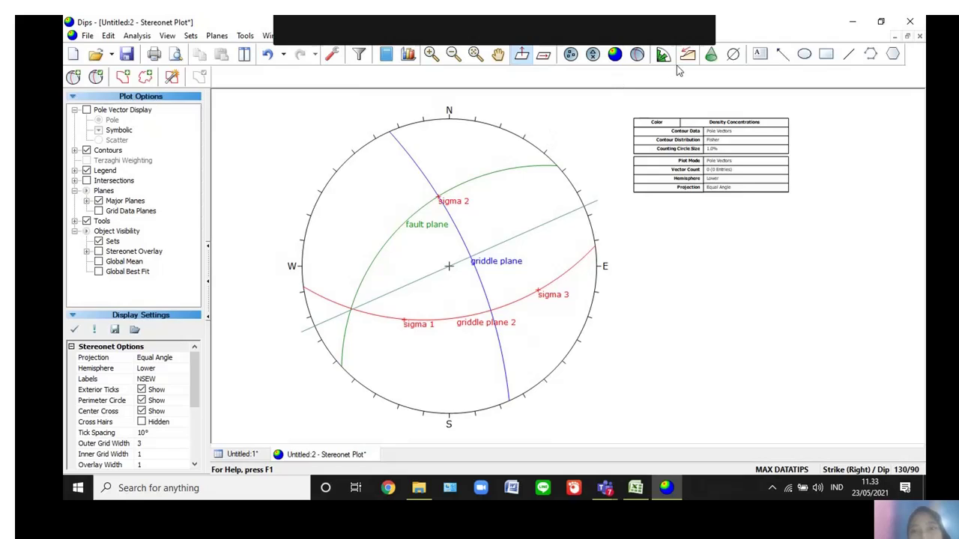
Add the text "stiriasi" without background fill or border, just above the northeastern part of the trend line
click(759, 55)
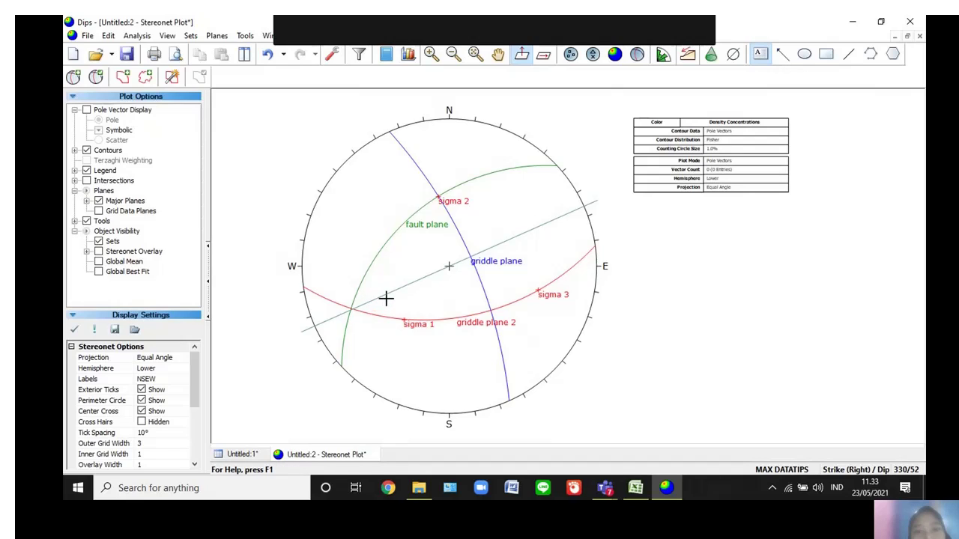
click(511, 223)
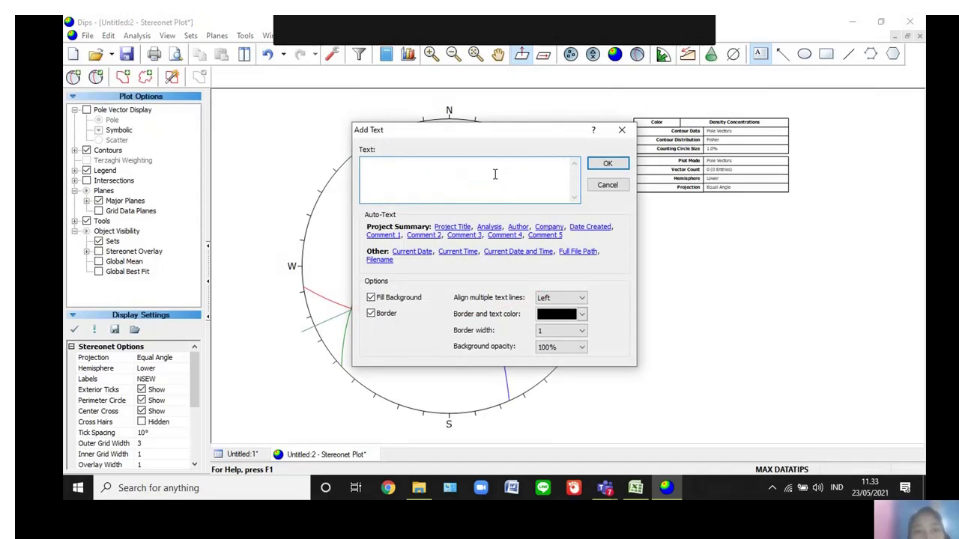
text(gore)
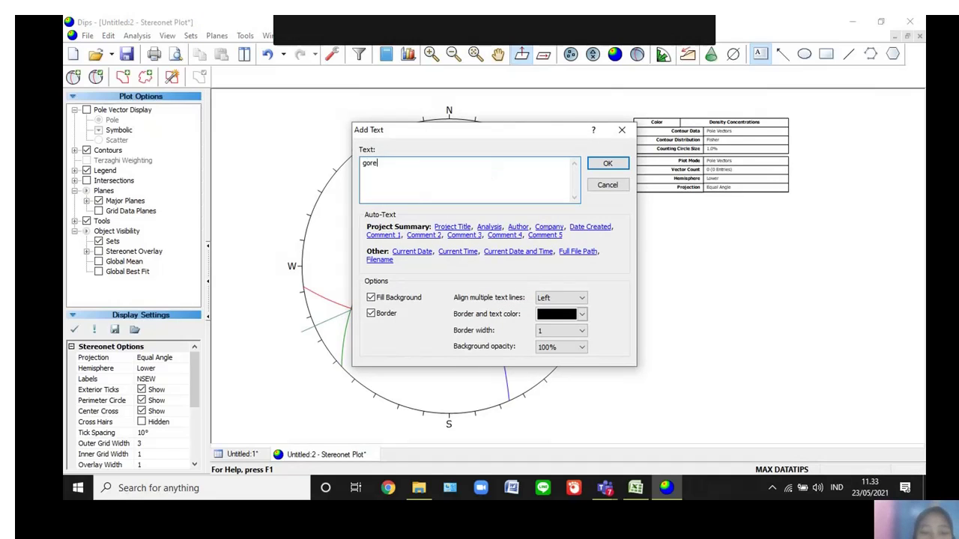
text(s garis)
key(BackSpace)
key(BackSpace)
key(BackSpace)
key(BackSpace)
key(BackSpace)
key(BackSpace)
text(striasi)
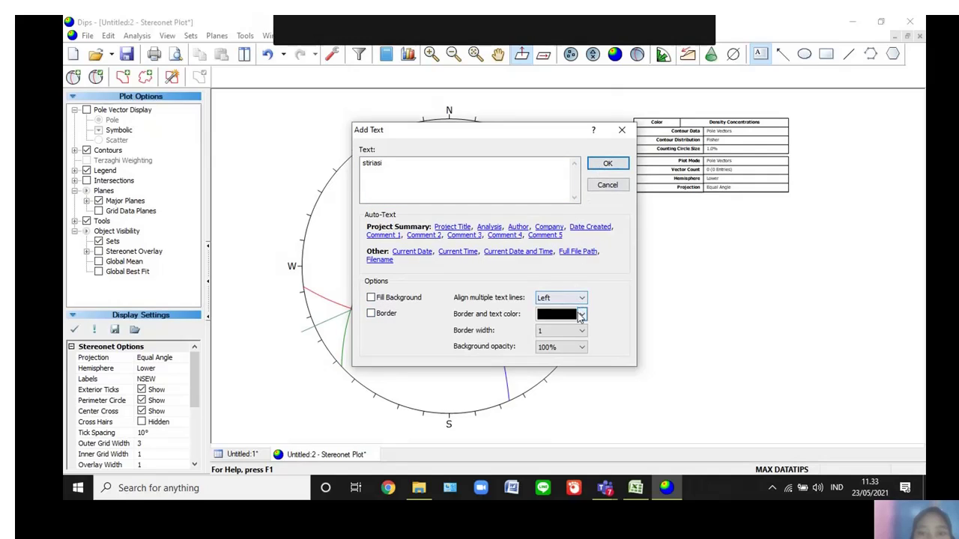
click(604, 164)
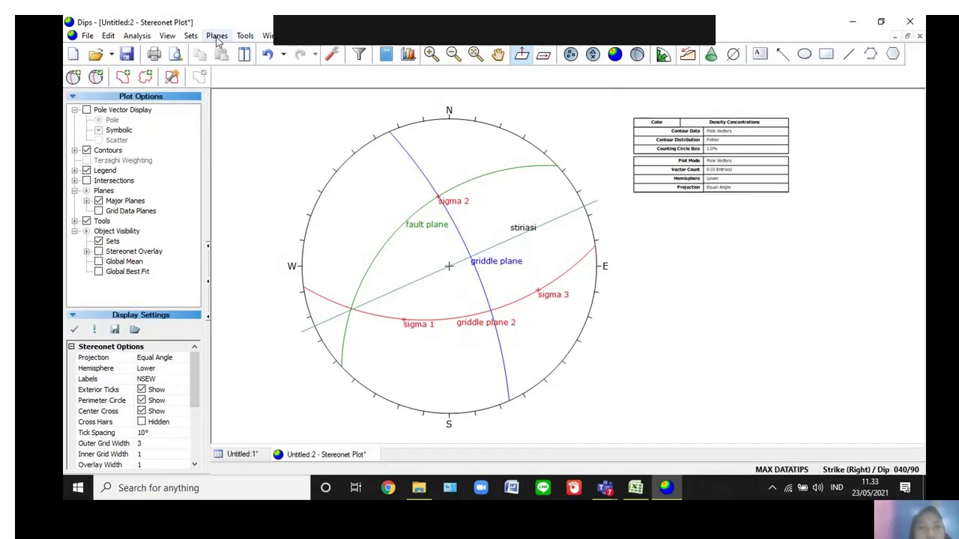
Set the display colour of griddle plane 2 (ID 4) to violet and apply the edit
click(116, 78)
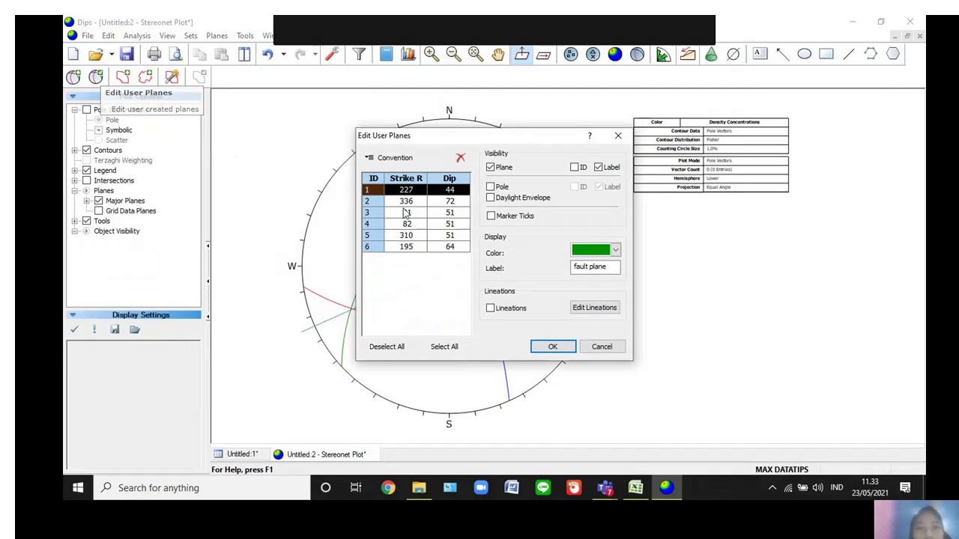
click(371, 235)
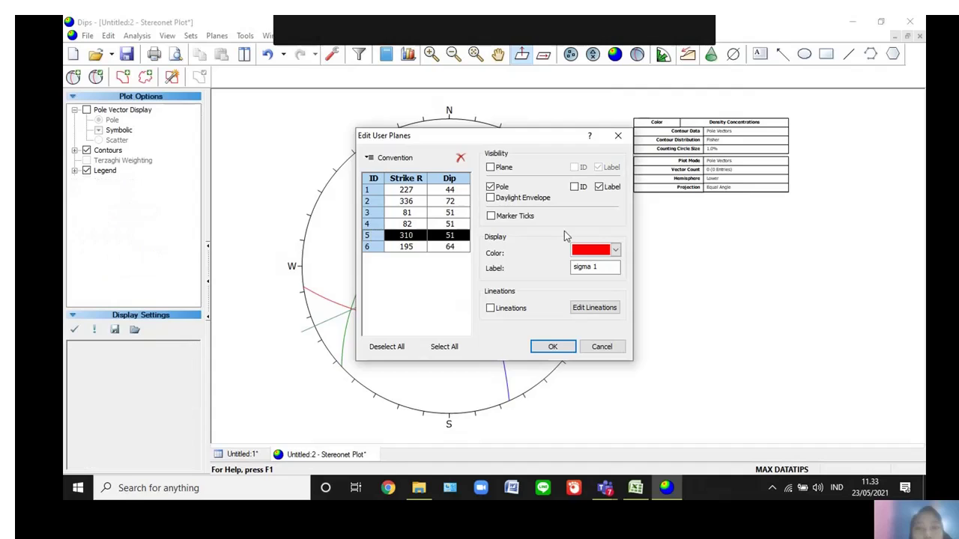
click(368, 225)
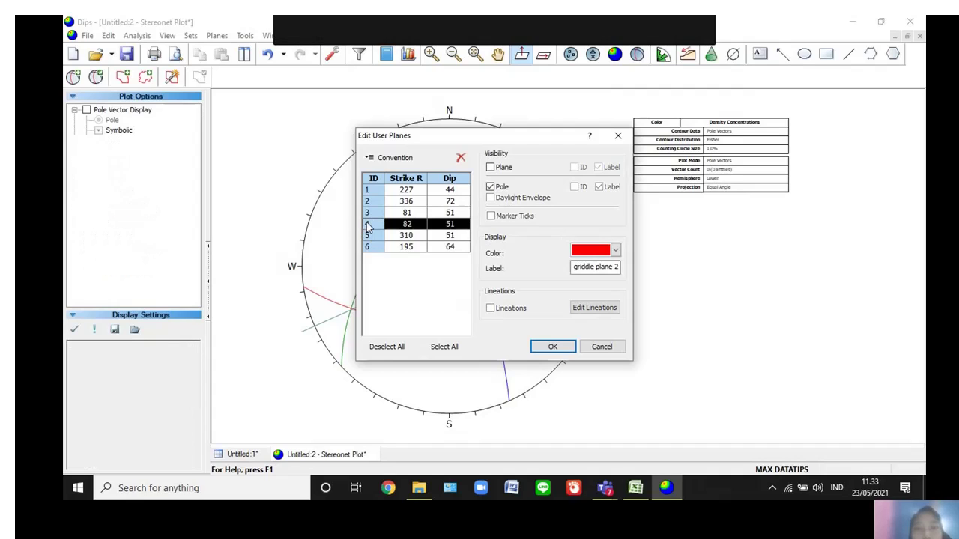
click(615, 250)
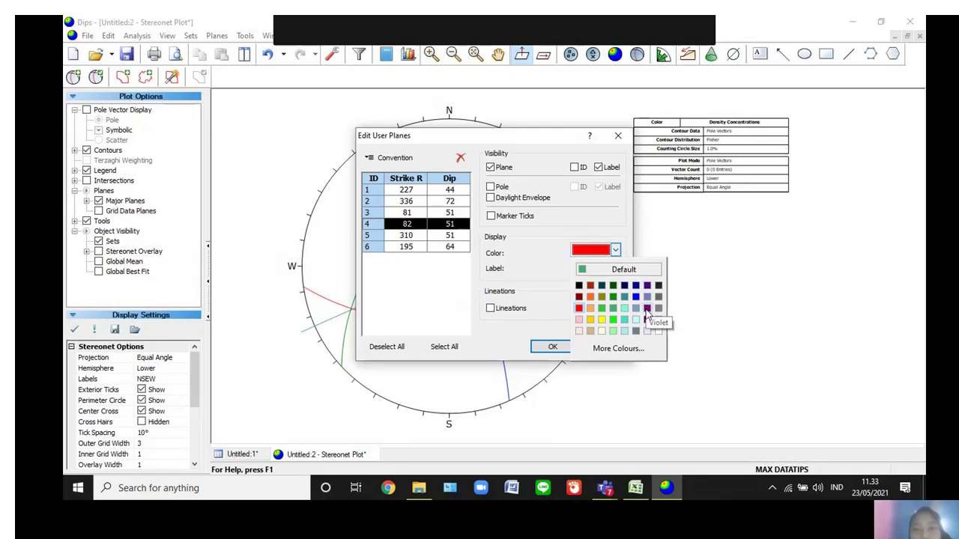
click(647, 312)
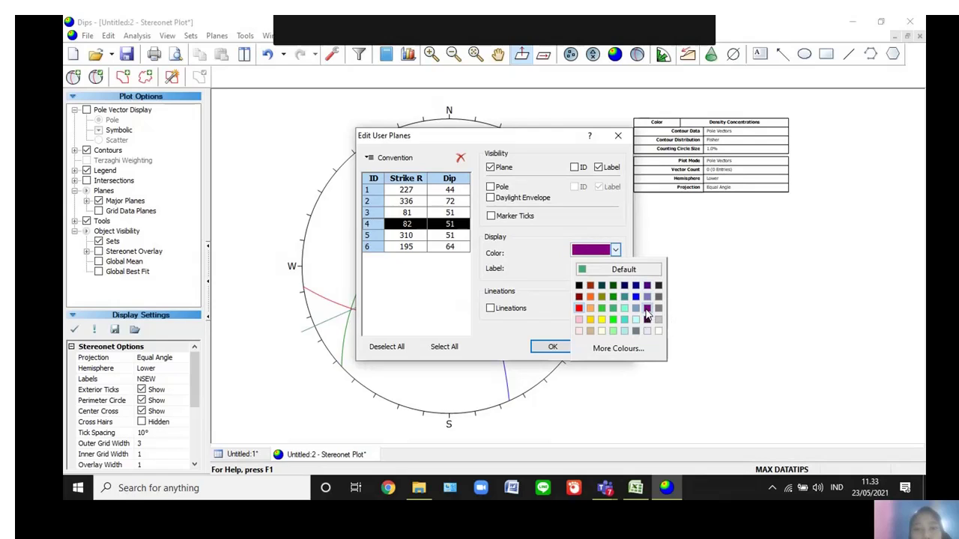
click(550, 348)
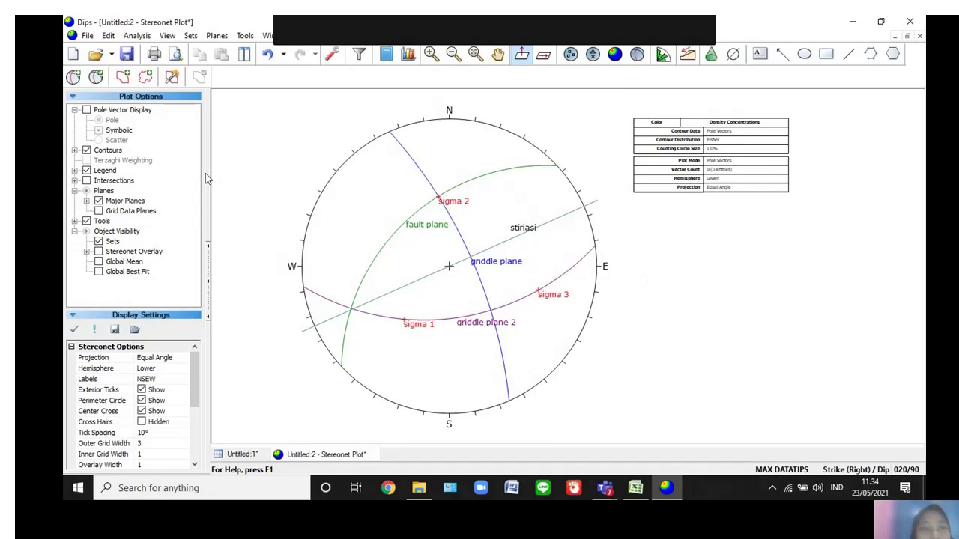
Show the user planes with their colours, orientations and labels in the plot legend
click(105, 172)
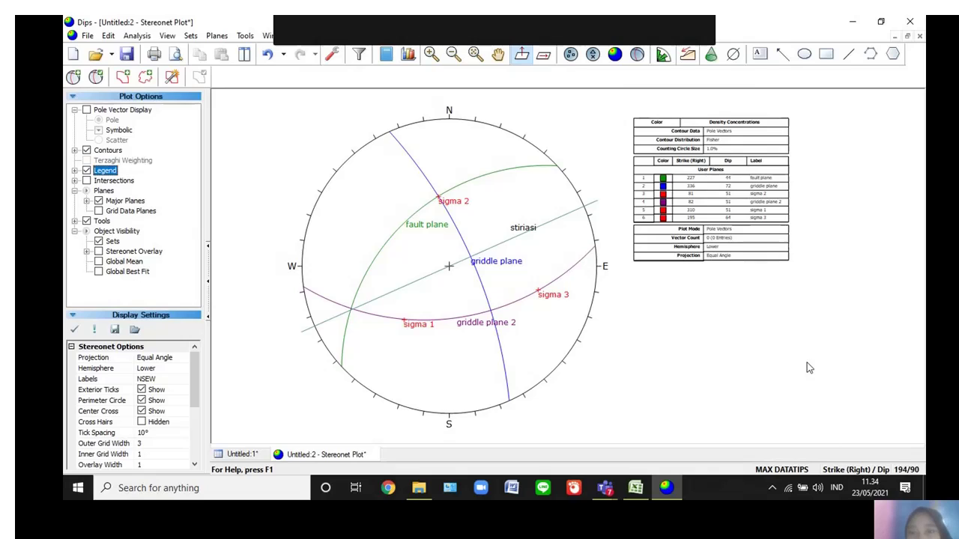
click(855, 470)
click(855, 471)
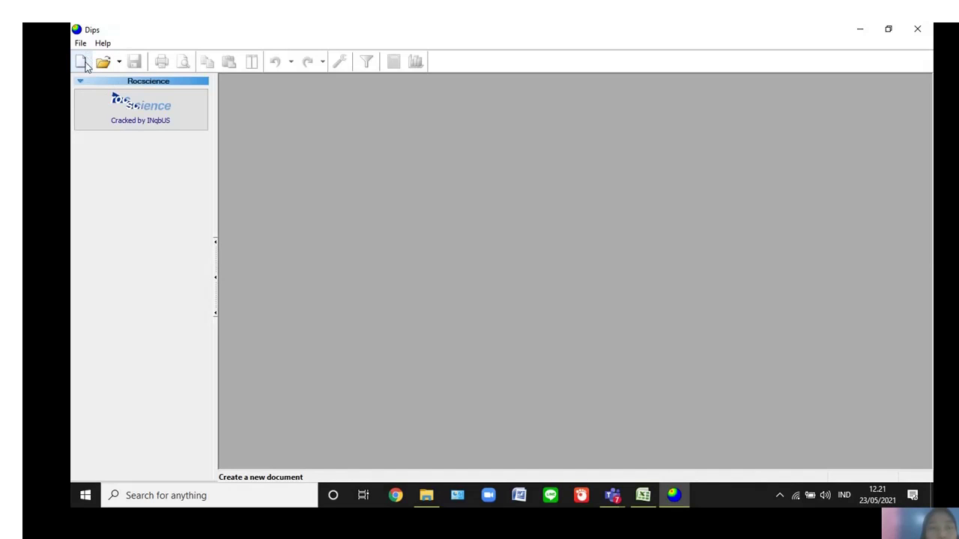
Create a new project with the global orientation format set to Strike (Right) / Dip
click(82, 47)
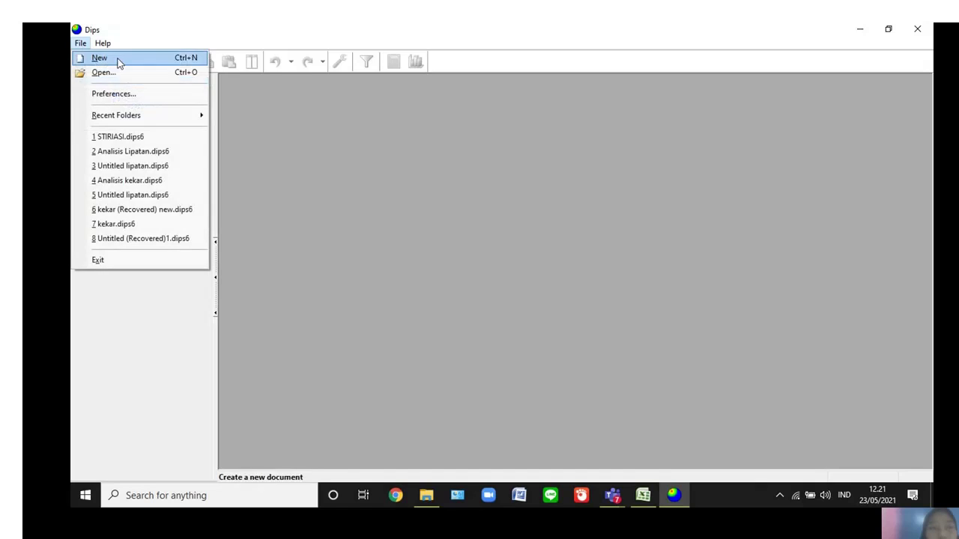
click(130, 61)
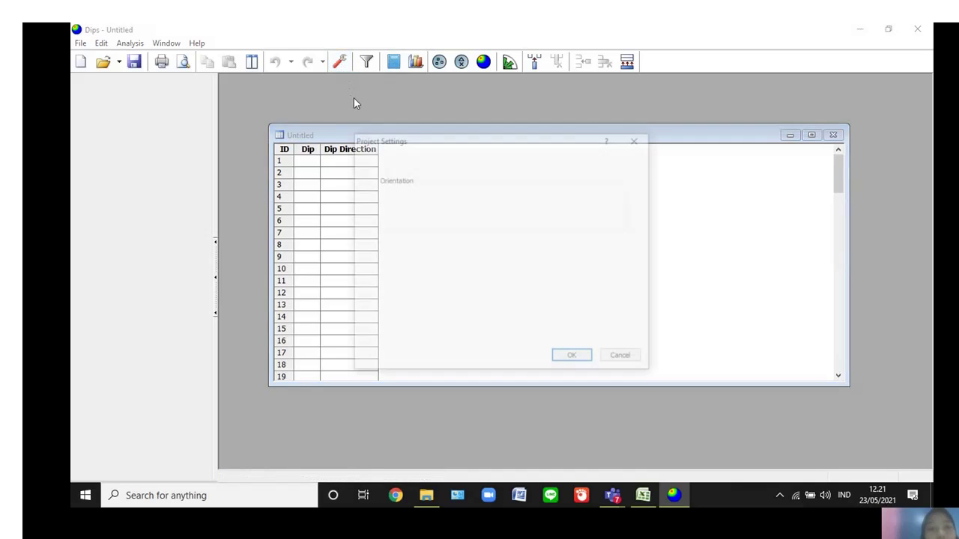
click(512, 203)
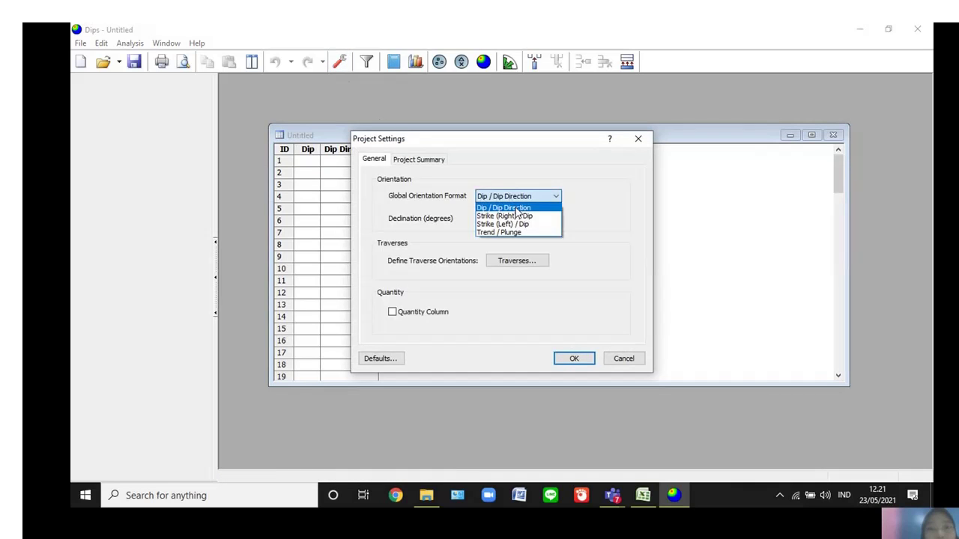
click(520, 216)
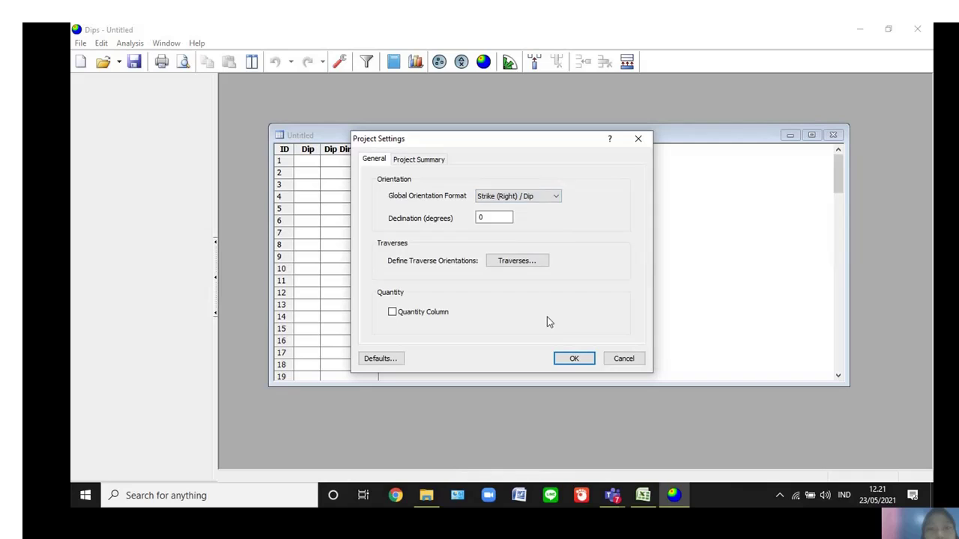
click(573, 359)
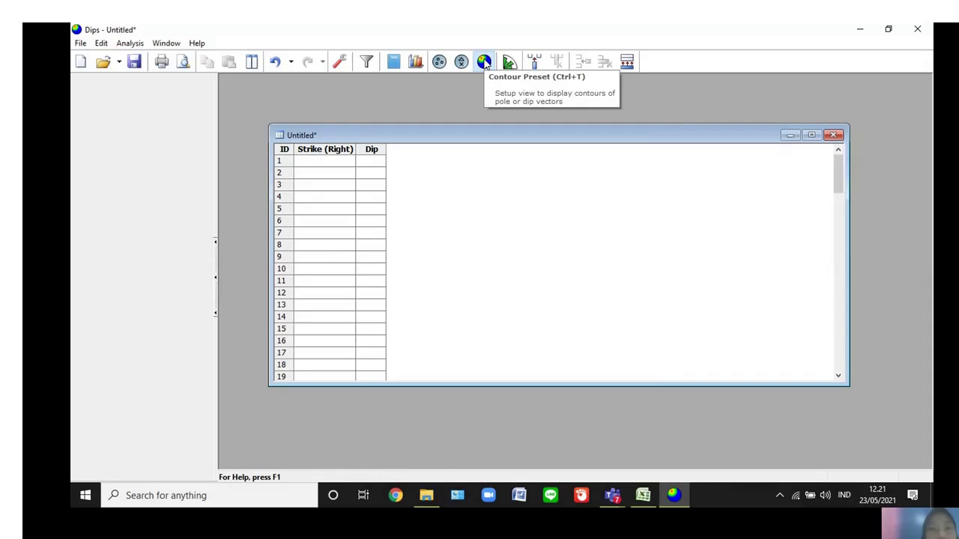
Open the new project's contour stereonet in a maximised window and switch to the data dips workbook in Excel
click(484, 62)
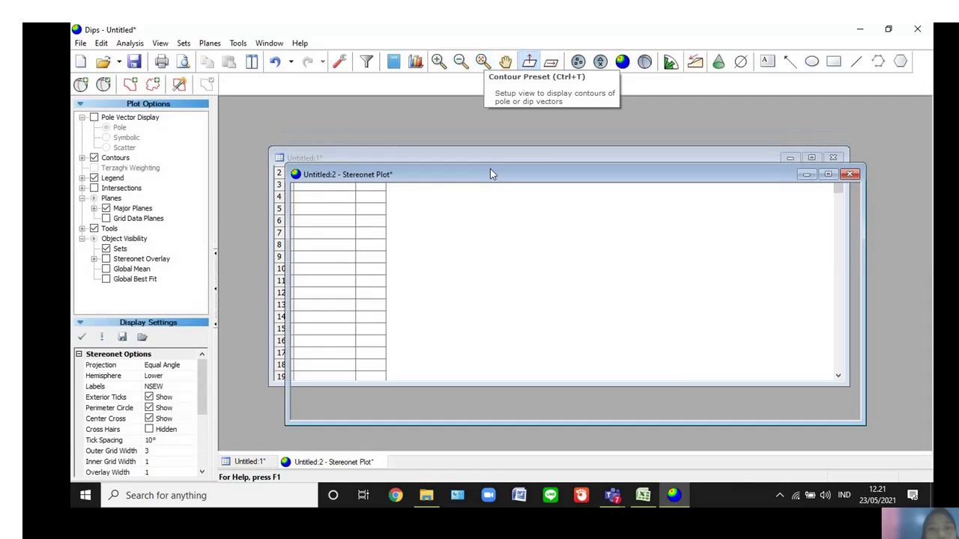
click(829, 175)
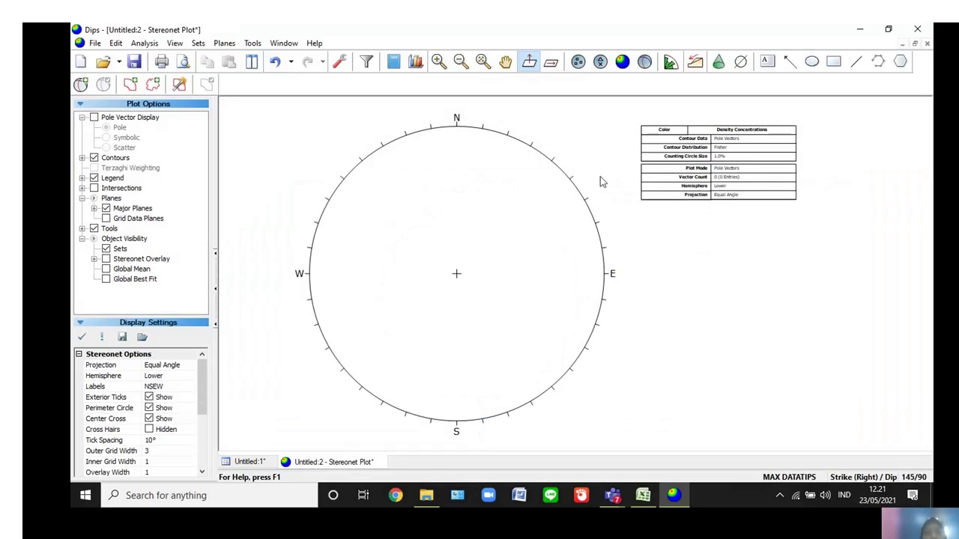
click(645, 504)
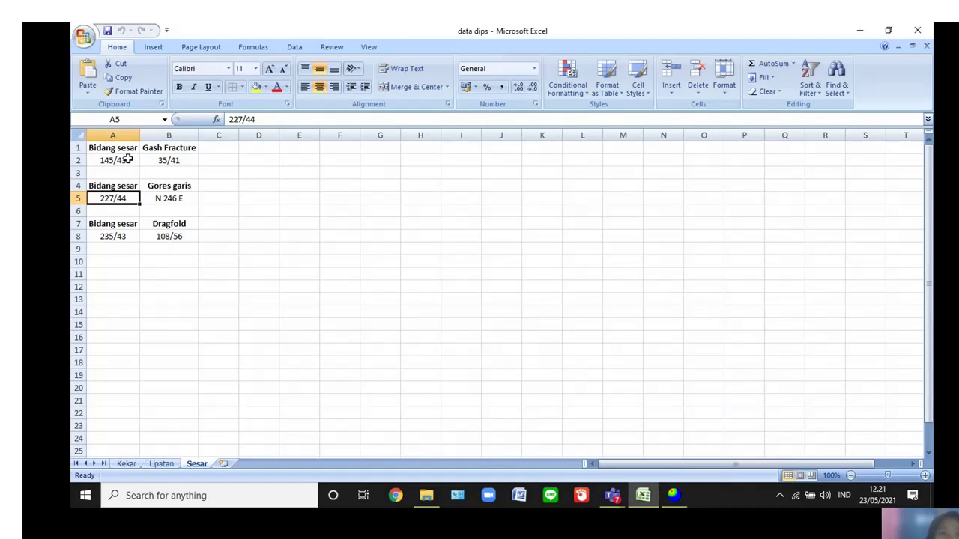
Copy the first Bidang sesar orientation from cell A2 of the Sesar sheet and switch to Dips
click(128, 161)
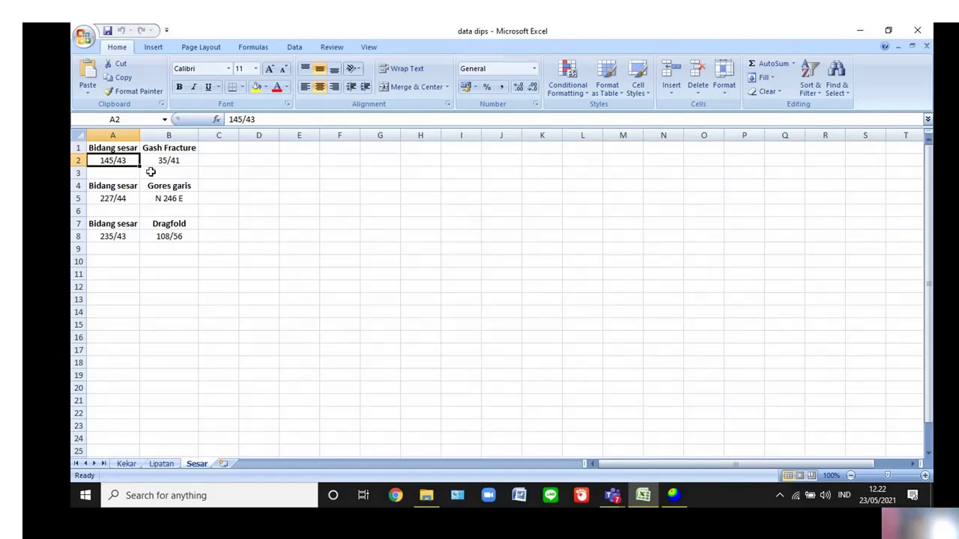
key(ctrl+c)
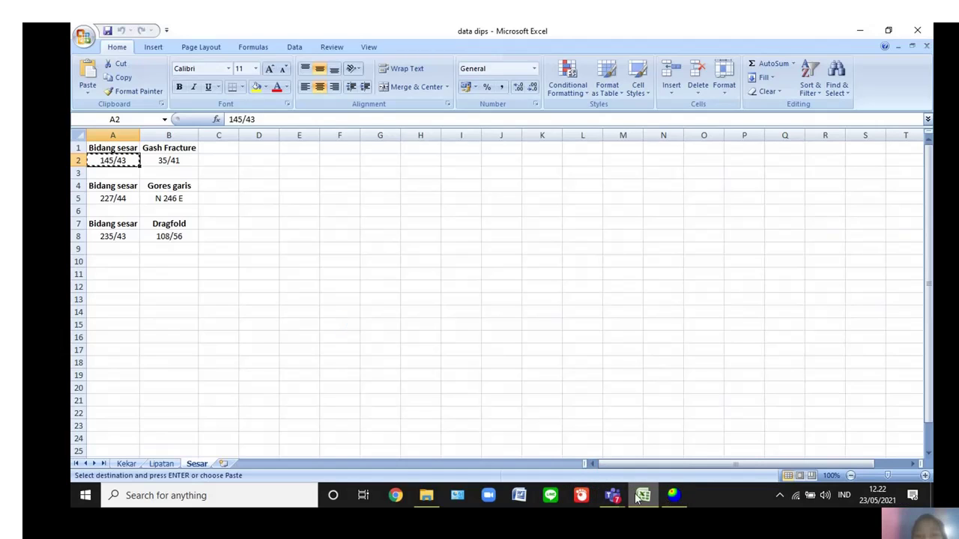
click(674, 500)
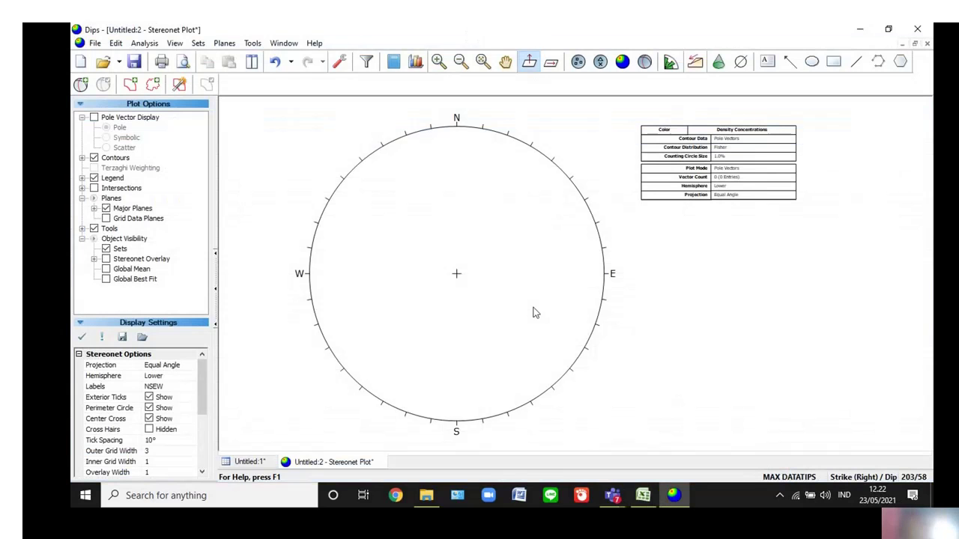
Start a new user plane on the stereonet and label it "fault plane"
click(81, 85)
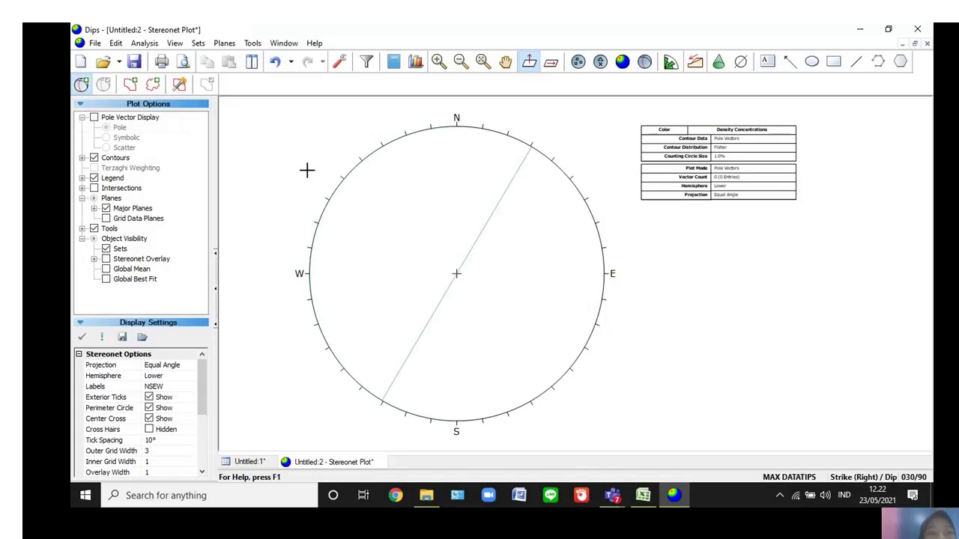
click(381, 213)
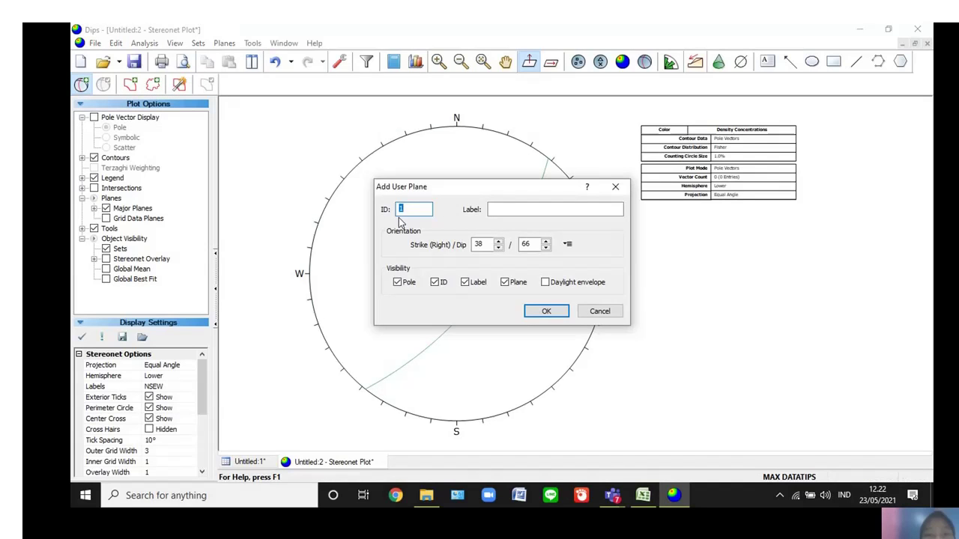
click(517, 213)
text(fault)
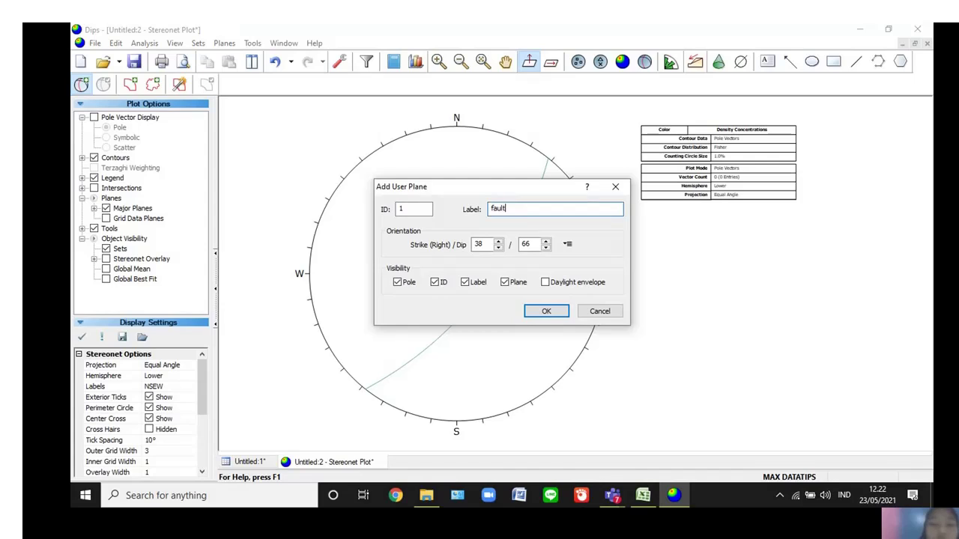
text(plane)
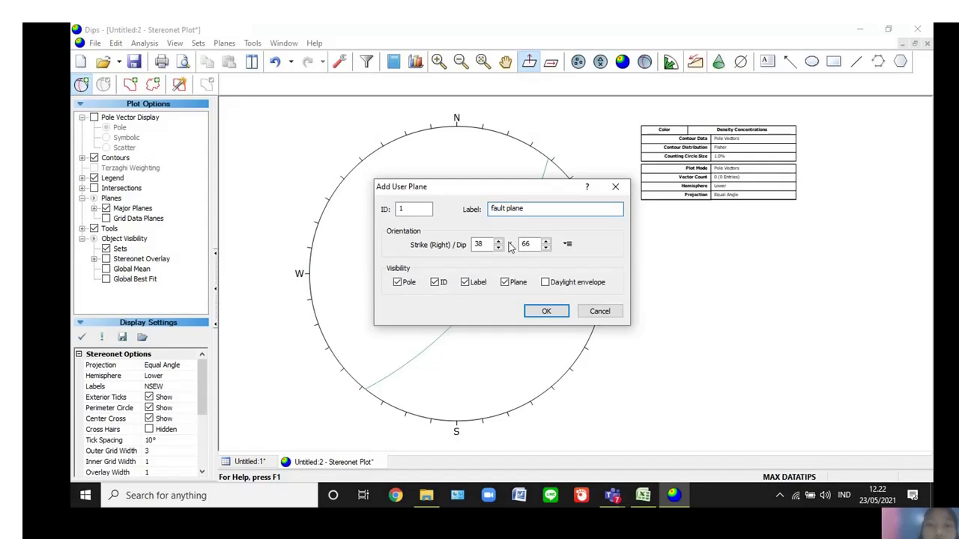
Set the fault plane's strike to 145, checking it against the first Bidang sesar entry in Excel
click(490, 243)
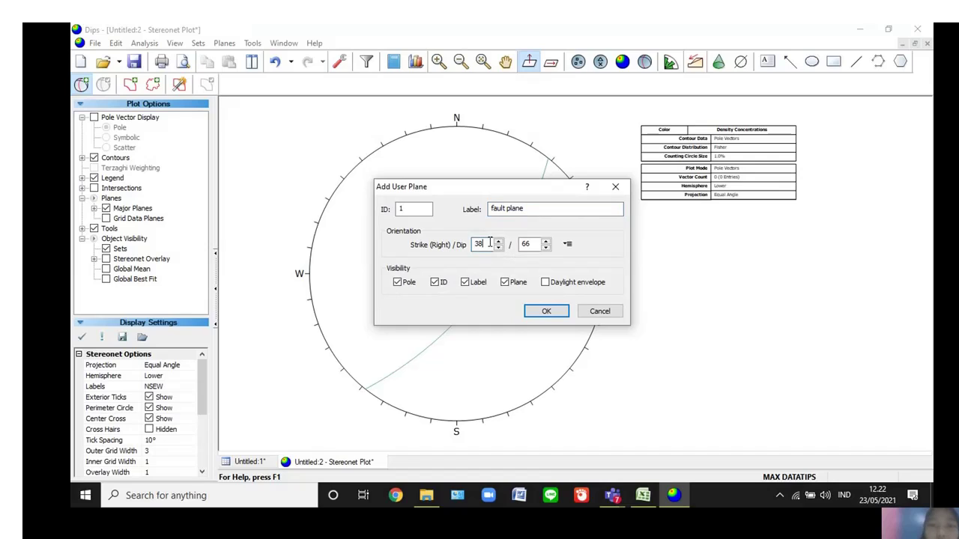
key(BackSpace)
key(BackSpace)
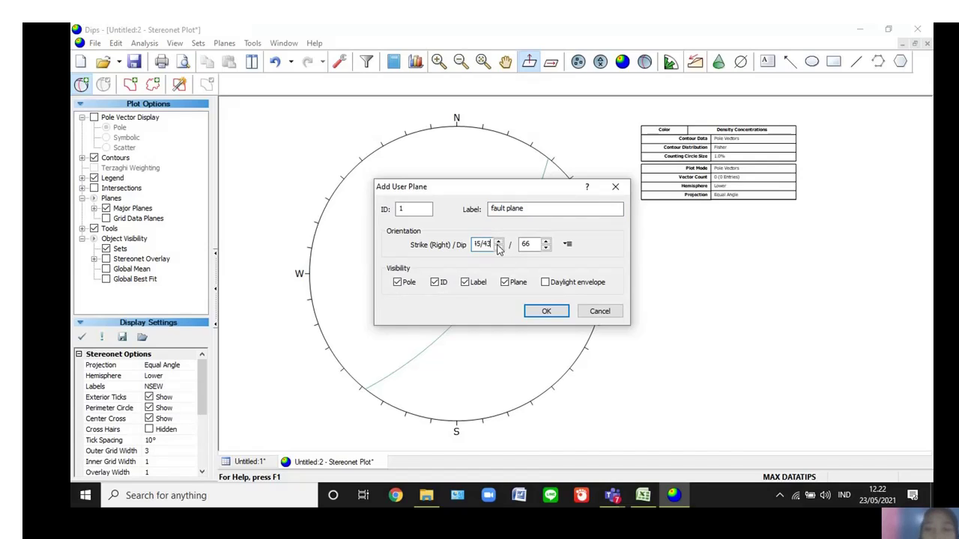
key(BackSpace)
key(BackSpace)
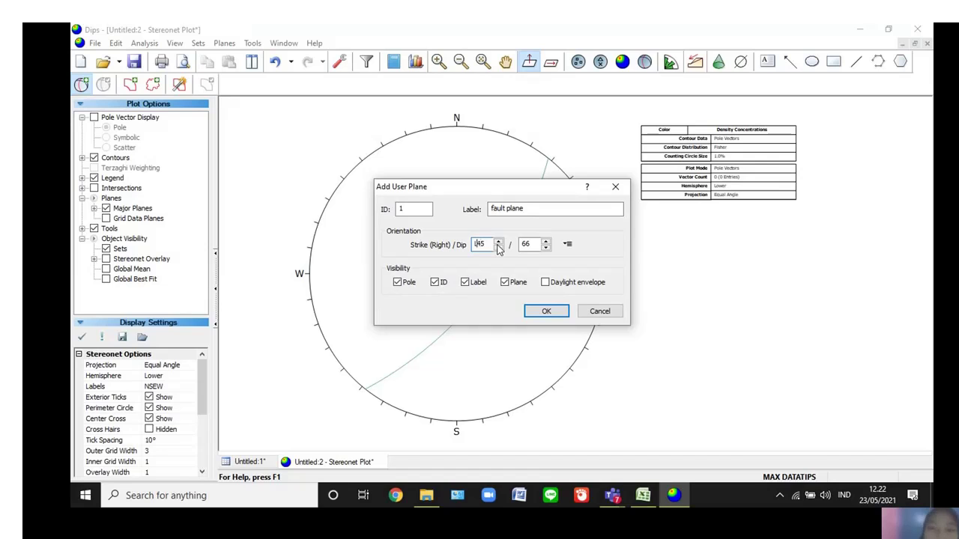
click(649, 503)
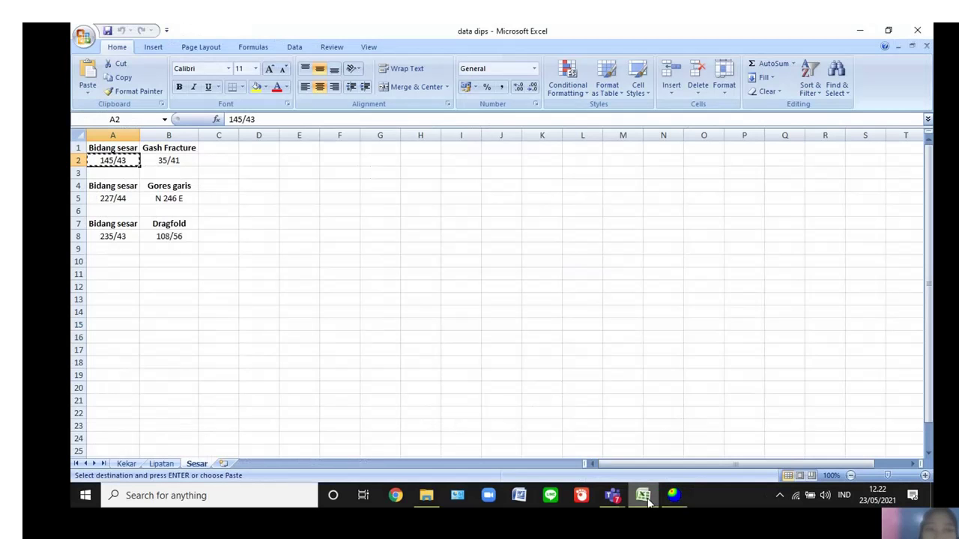
key(alt+Tab)
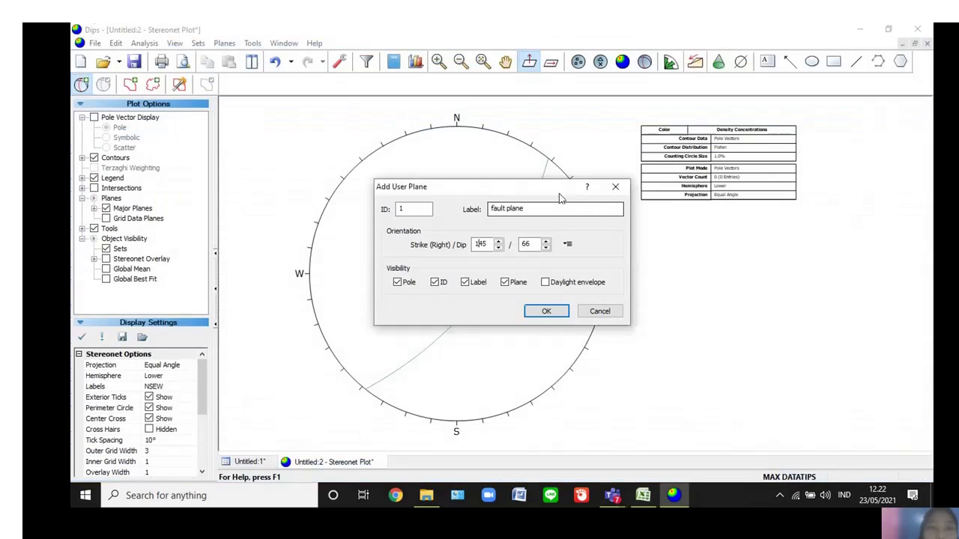
Set the fault plane's dip to 43, keeping only the dip part of the copied orientation
drag(533, 244, 521, 245)
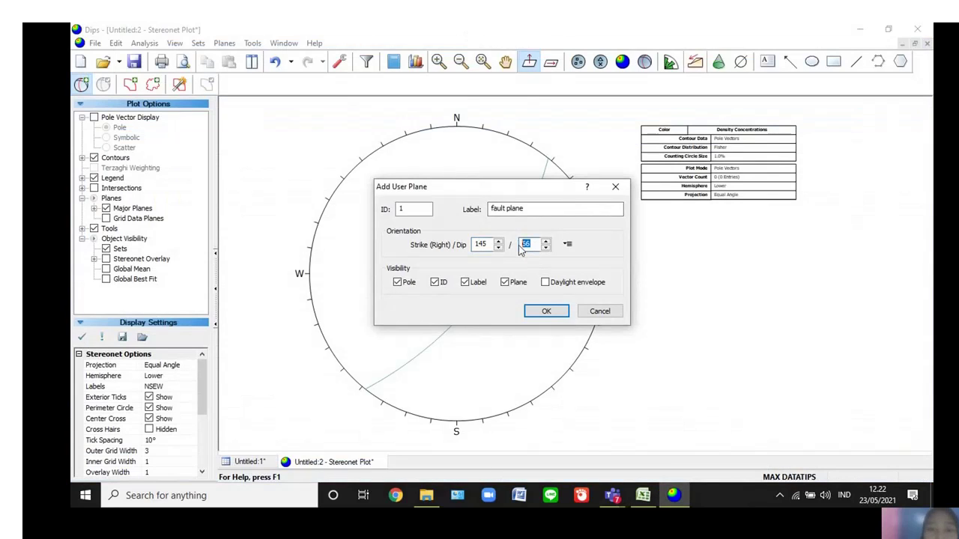
key(ctrl+v)
key(BackSpace)
key(BackSpace)
key(BackSpace)
key(BackSpace)
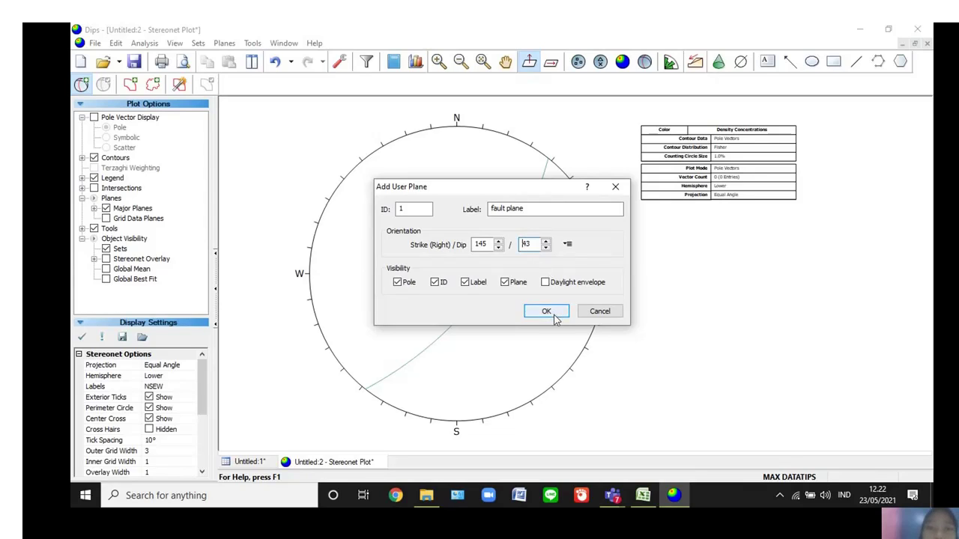
Recheck the orientation in Excel and add the fault plane to the stereonet with its pole and ID hidden
click(648, 503)
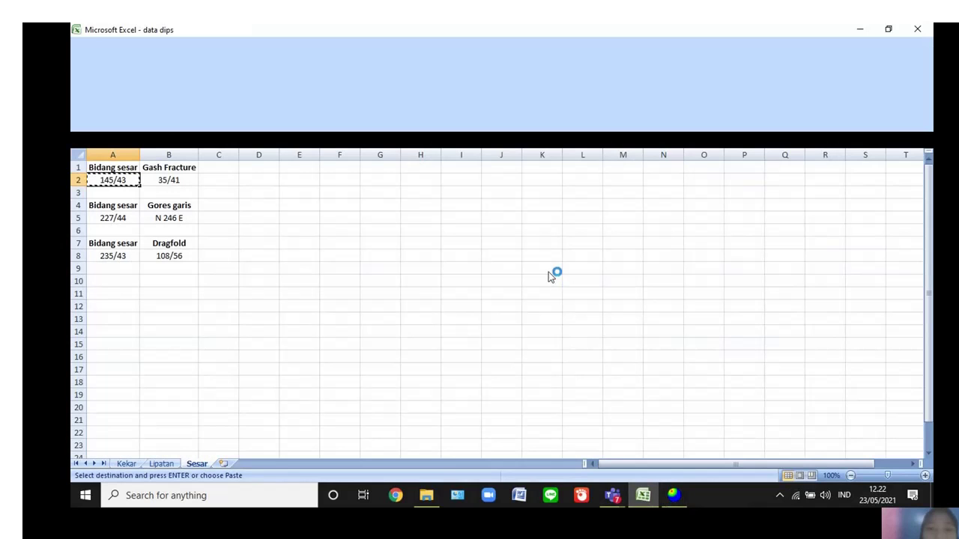
key(alt+Tab)
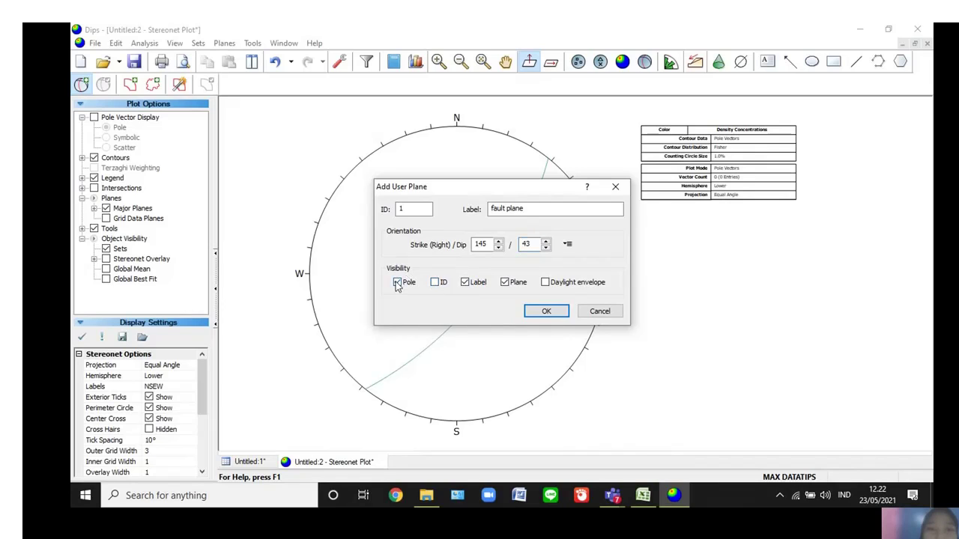
click(397, 283)
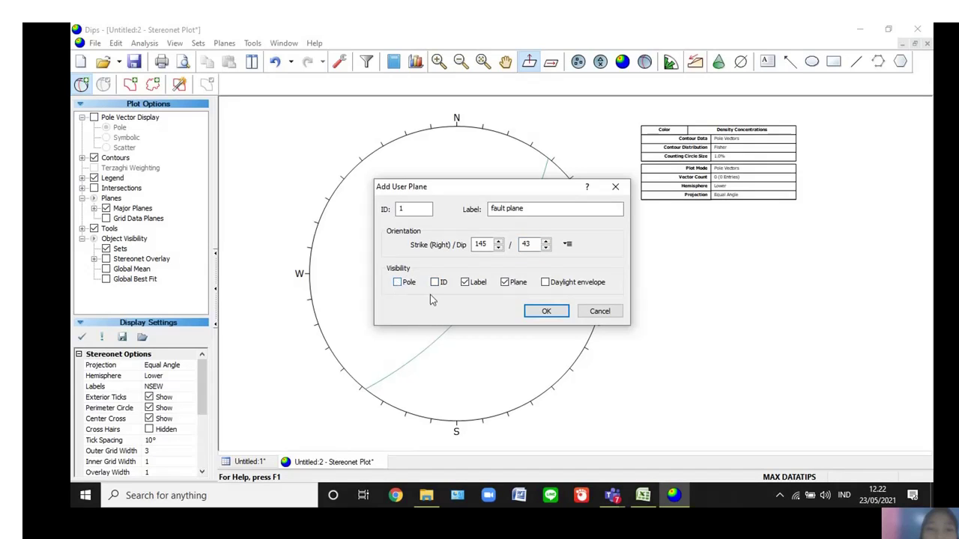
click(546, 312)
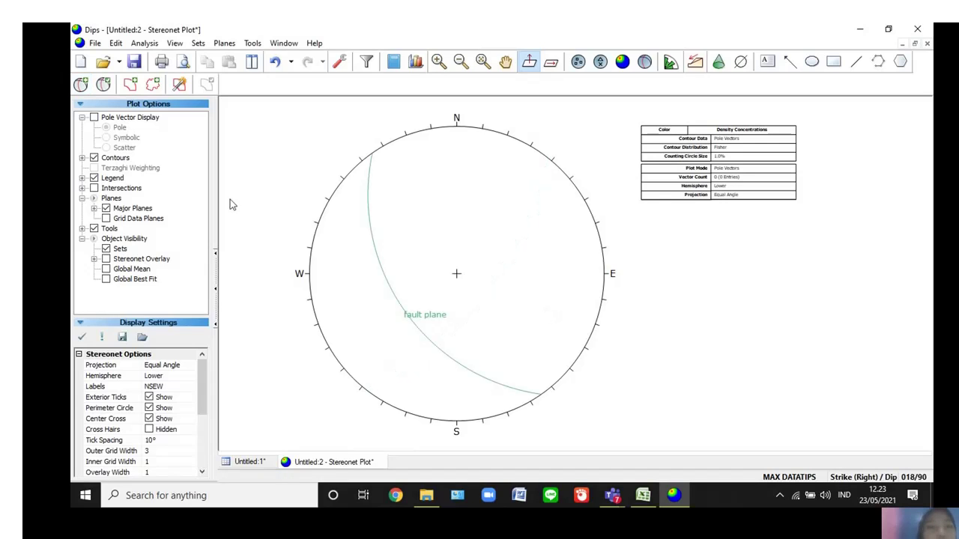
Start a second user plane on the stereonet and label it "gash fracture"
click(82, 84)
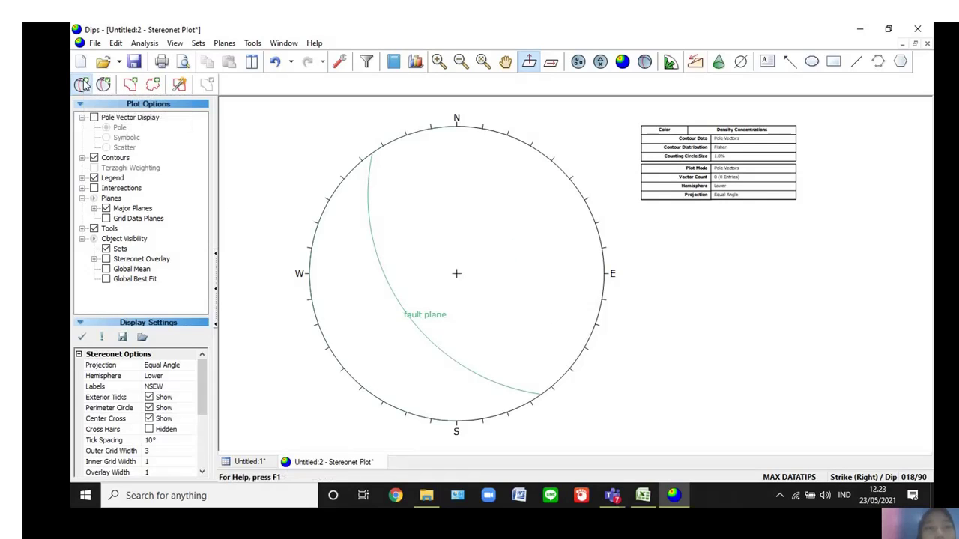
click(418, 241)
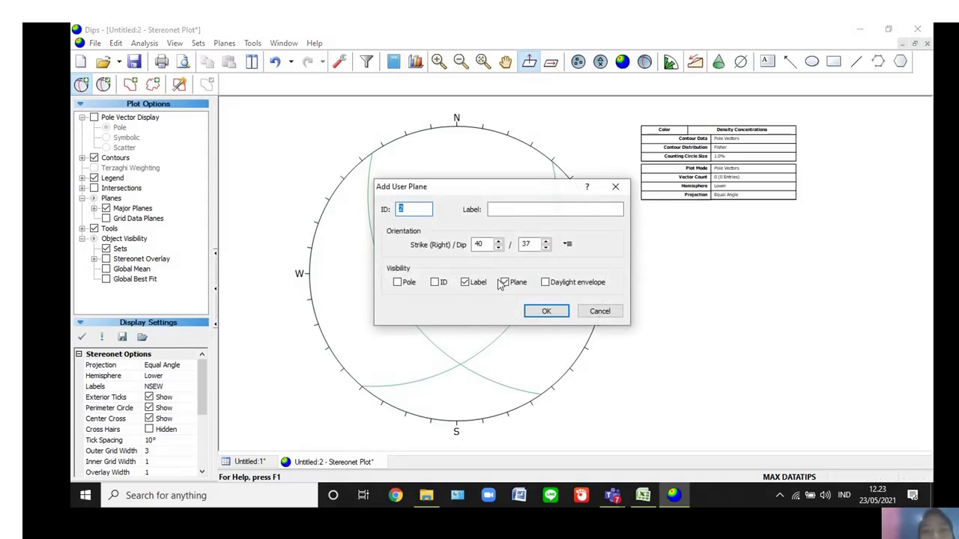
click(509, 210)
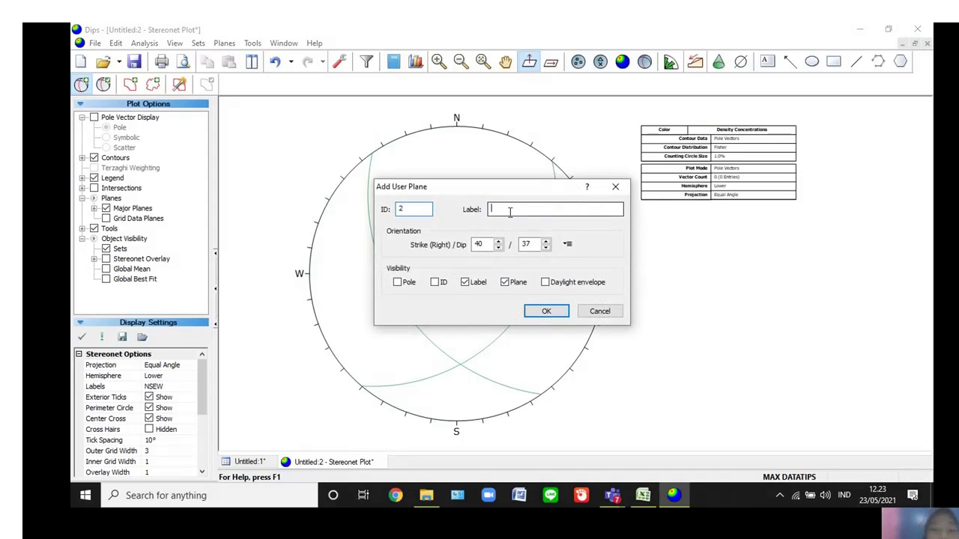
text(gash)
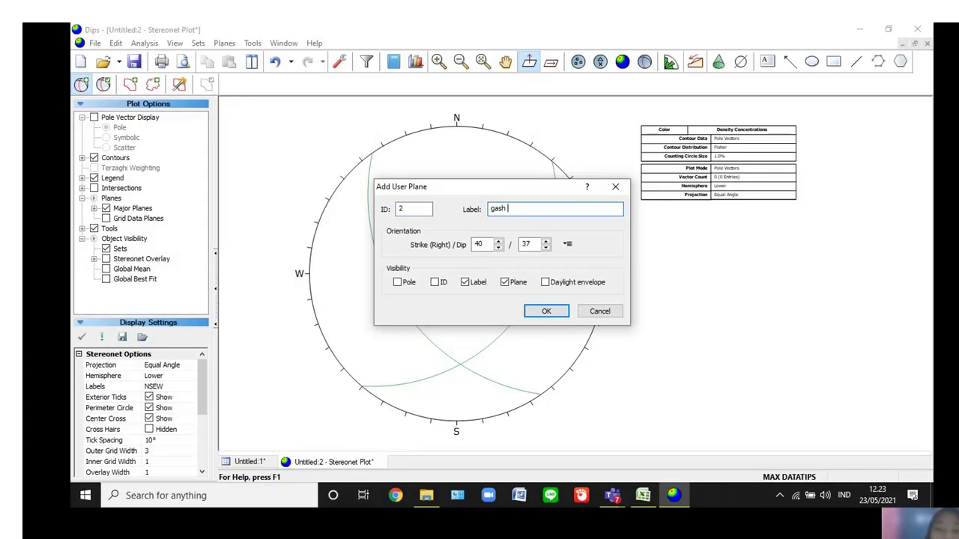
key(BackSpace)
key(BackSpace)
key(BackSpace)
text(FRACTURE)
key(BackSpace)
key(BackSpace)
key(BackSpace)
key(BackSpace)
key(BackSpace)
key(BackSpace)
key(BackSpace)
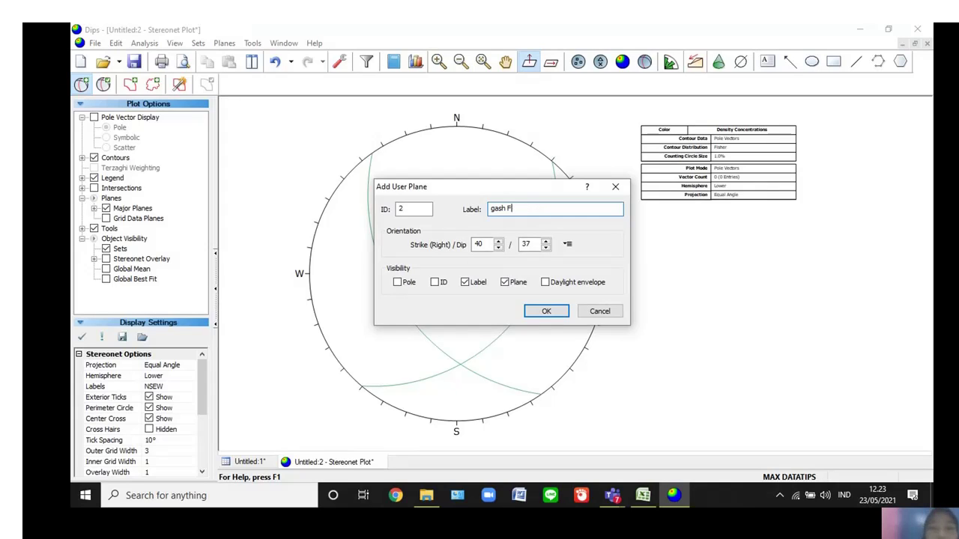
text(fractur)
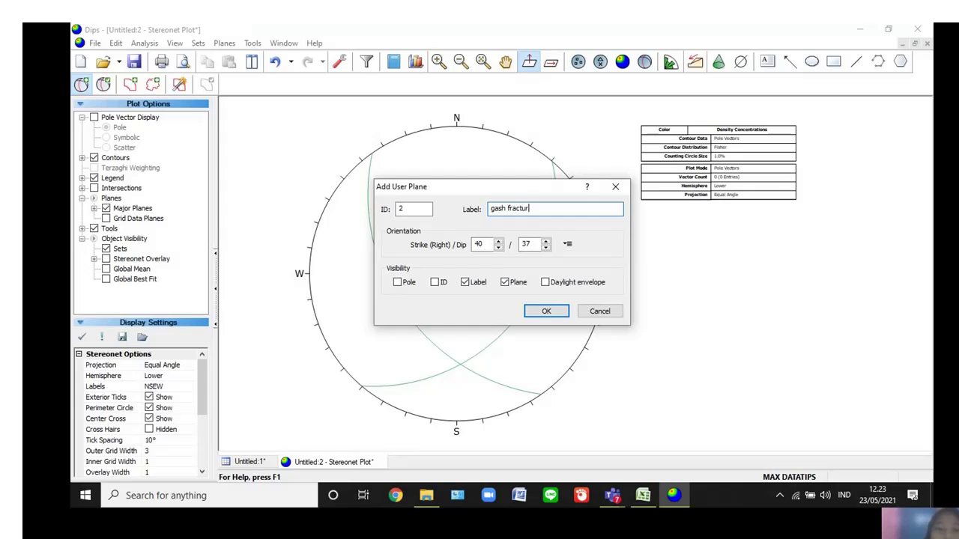
text(e)
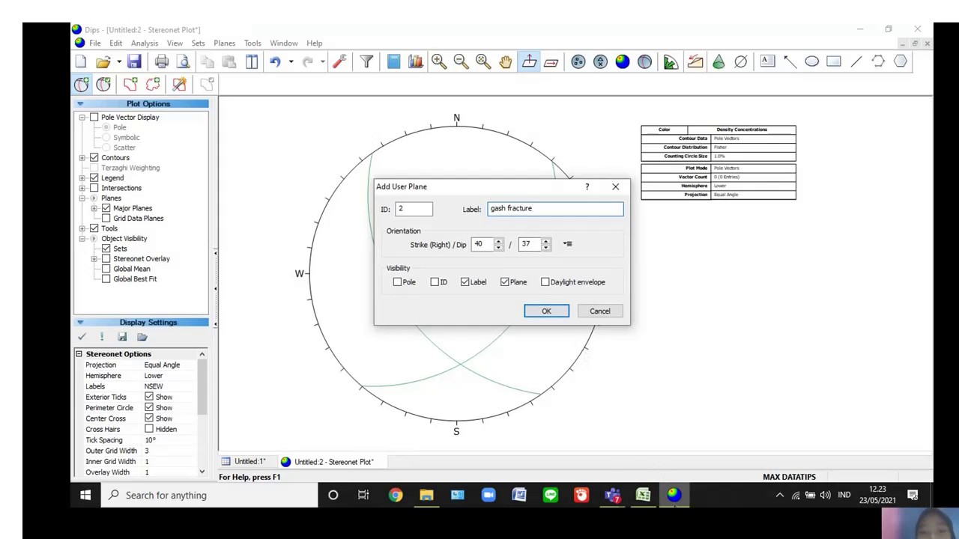
Look up the Gash Fracture orientation in cell B2 of the Excel workbook and return to Dips
mouse_move(645, 506)
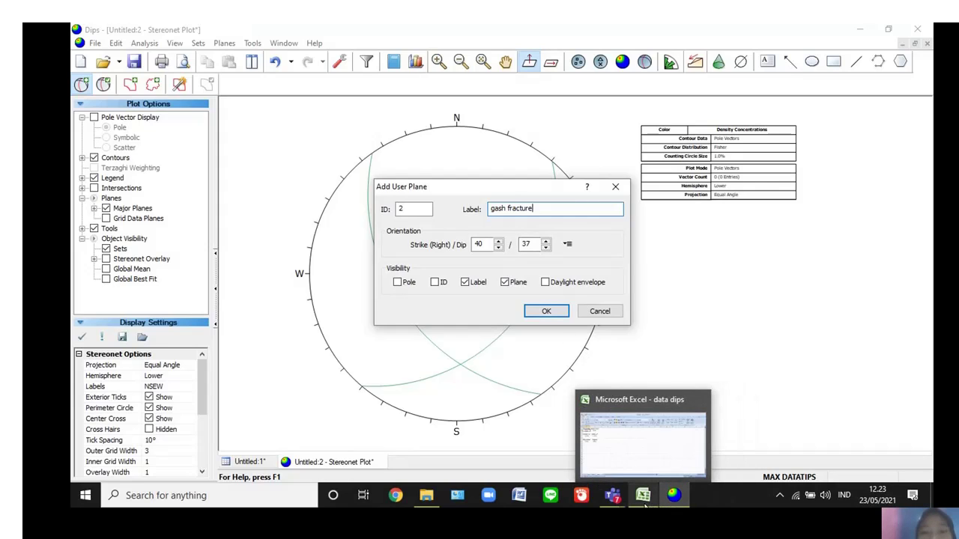
click(644, 506)
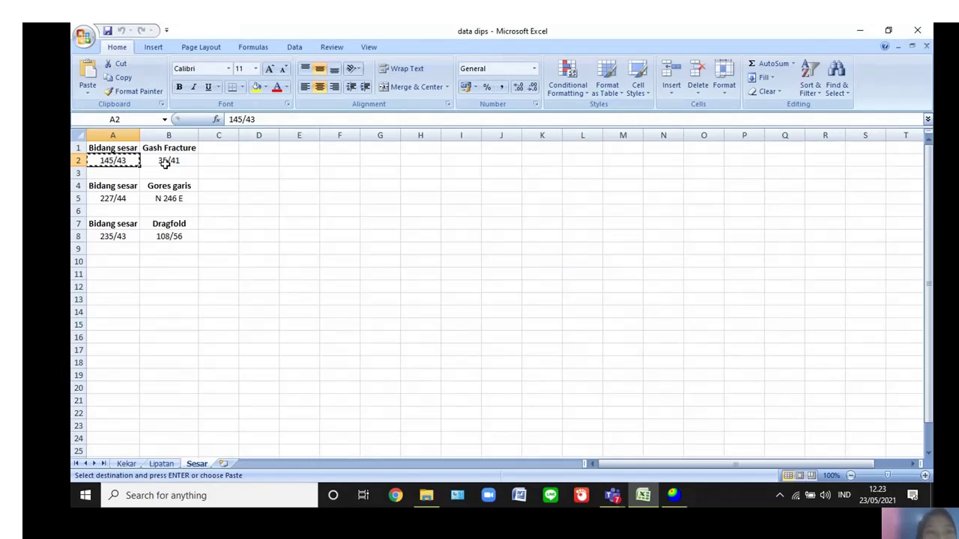
click(165, 163)
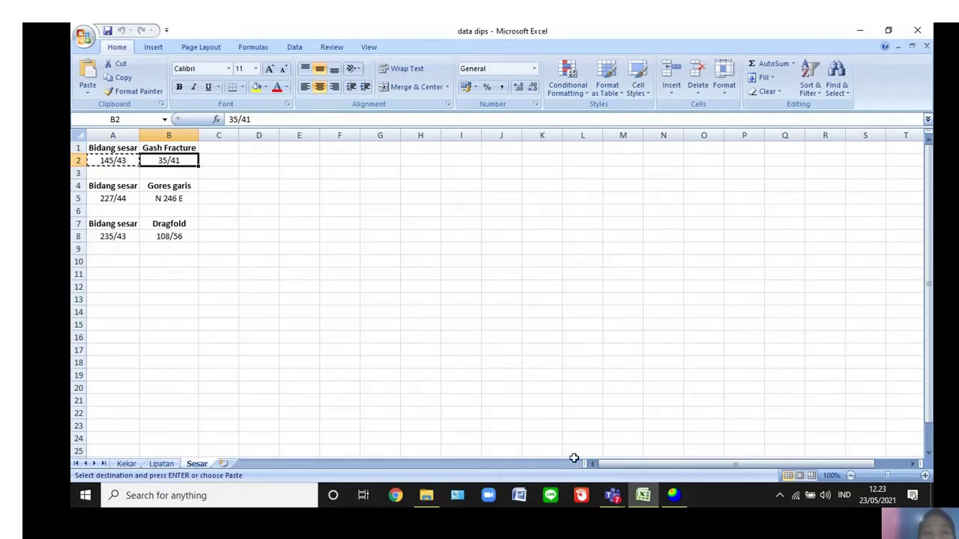
mouse_move(672, 502)
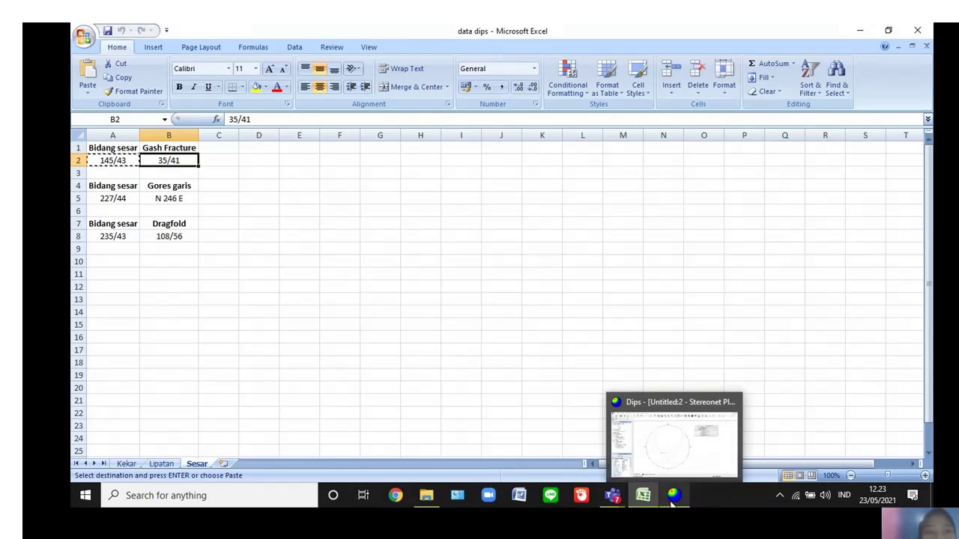
click(663, 455)
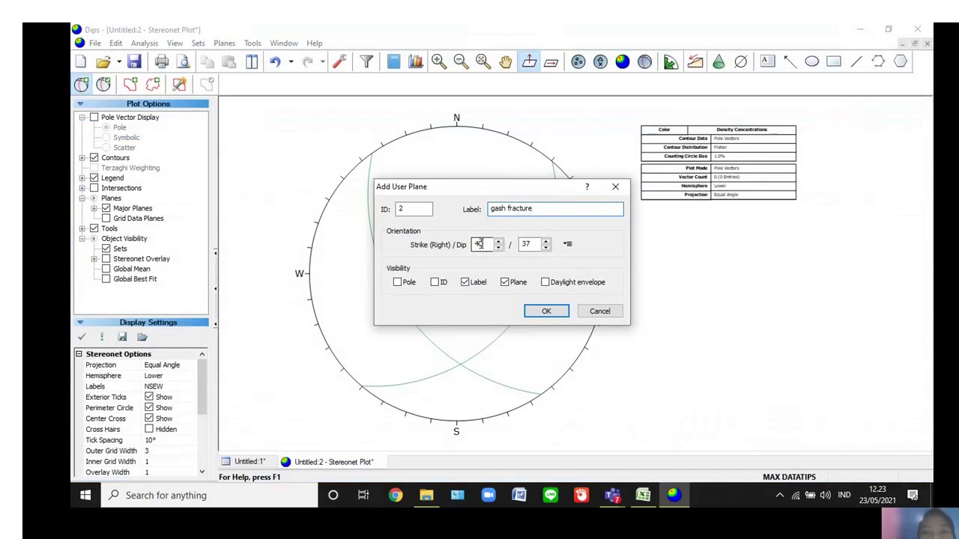
Set the gash fracture plane's strike to 35 and dip to 41, and verify the values against the Excel data
double_click(480, 244)
key(ctrl+v)
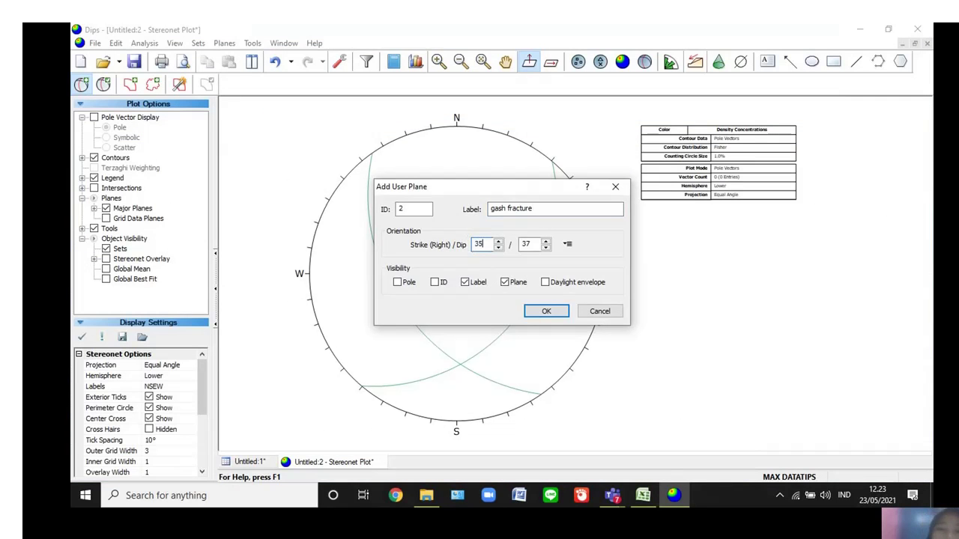
double_click(520, 243)
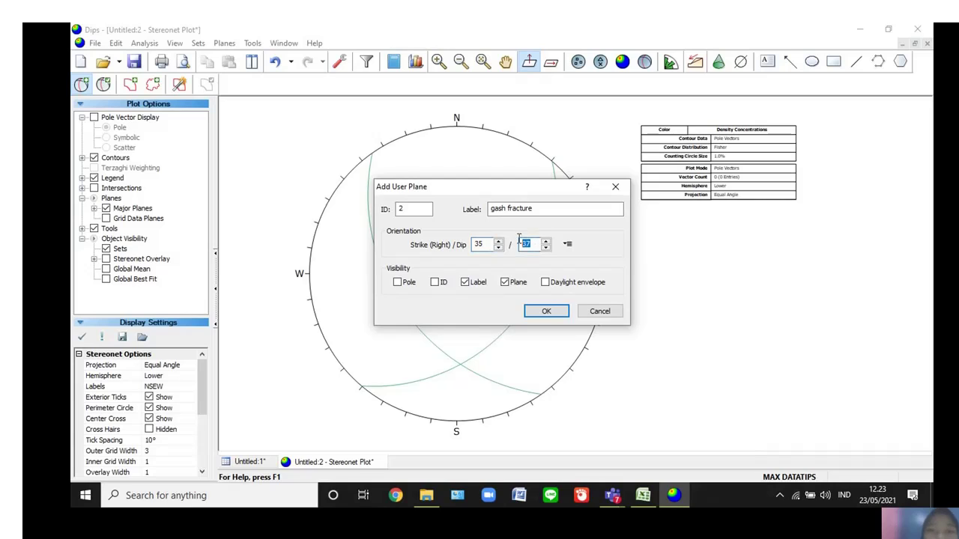
key(BackSpace)
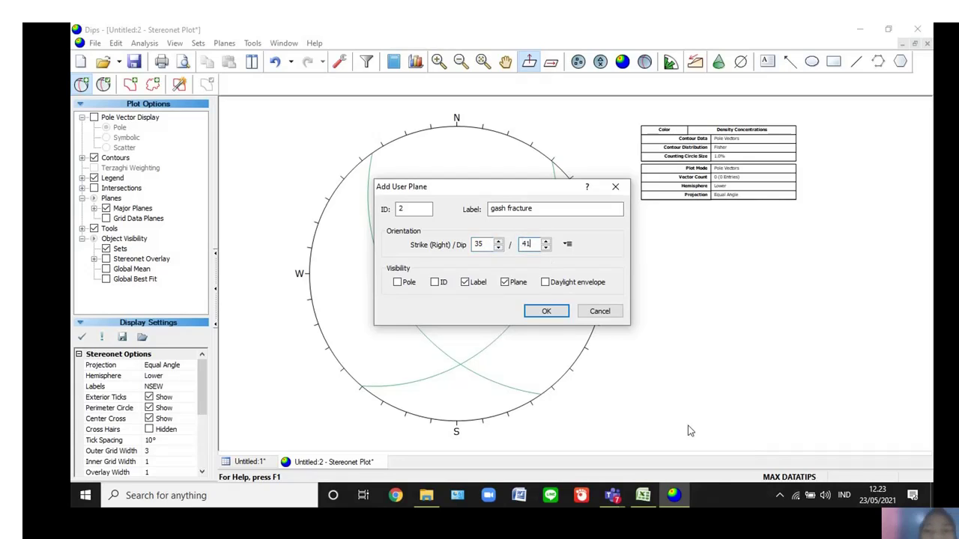
click(650, 504)
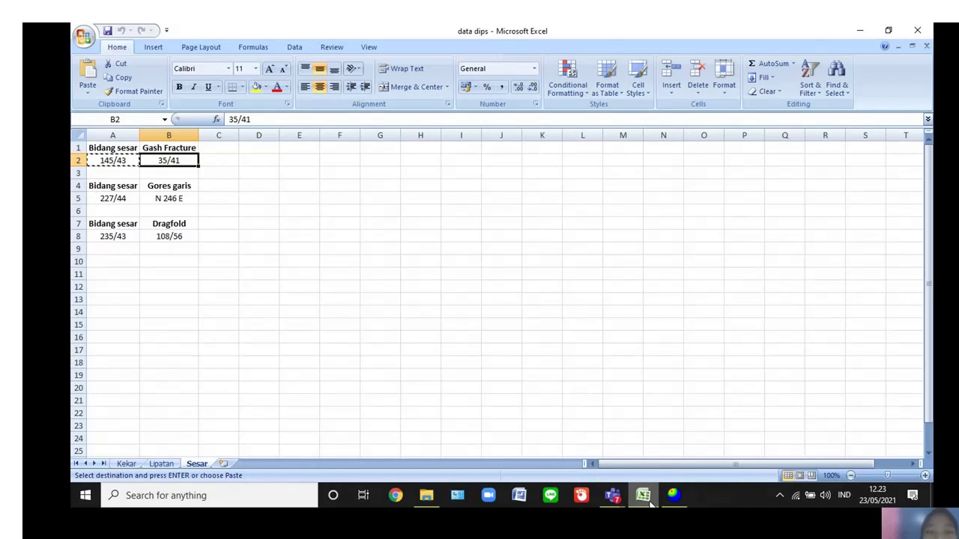
click(674, 495)
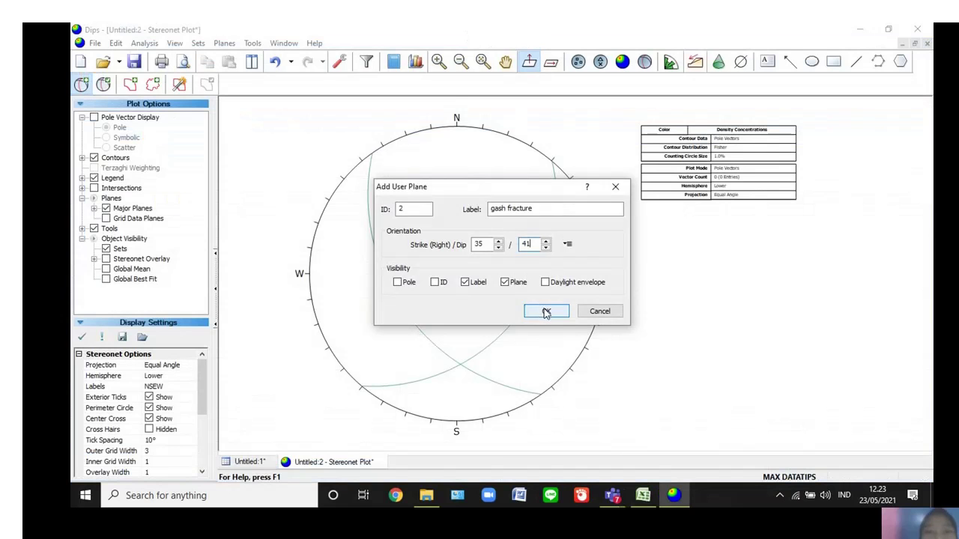
Add the gash fracture plane and mark its intersection with the fault plane as "sigma 2", showing only the pole and label
click(546, 311)
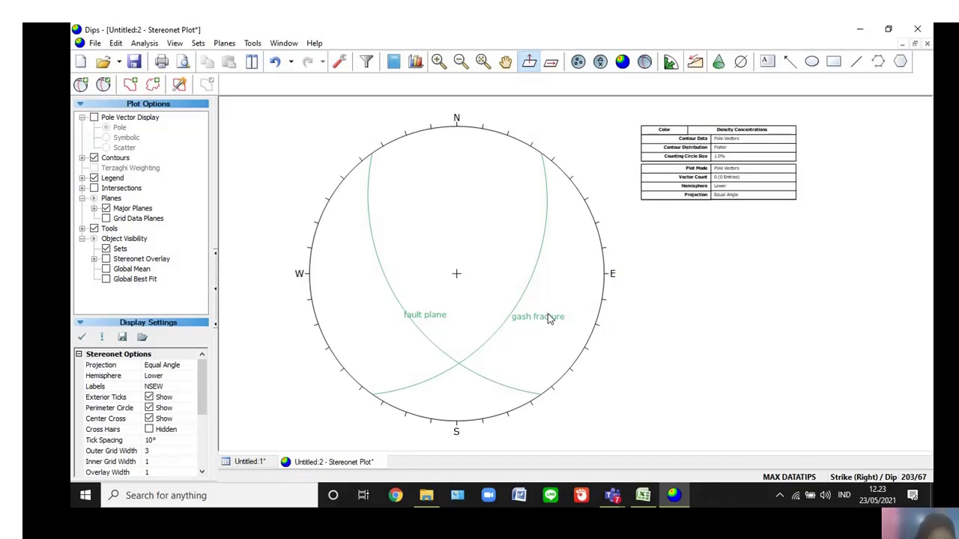
click(81, 86)
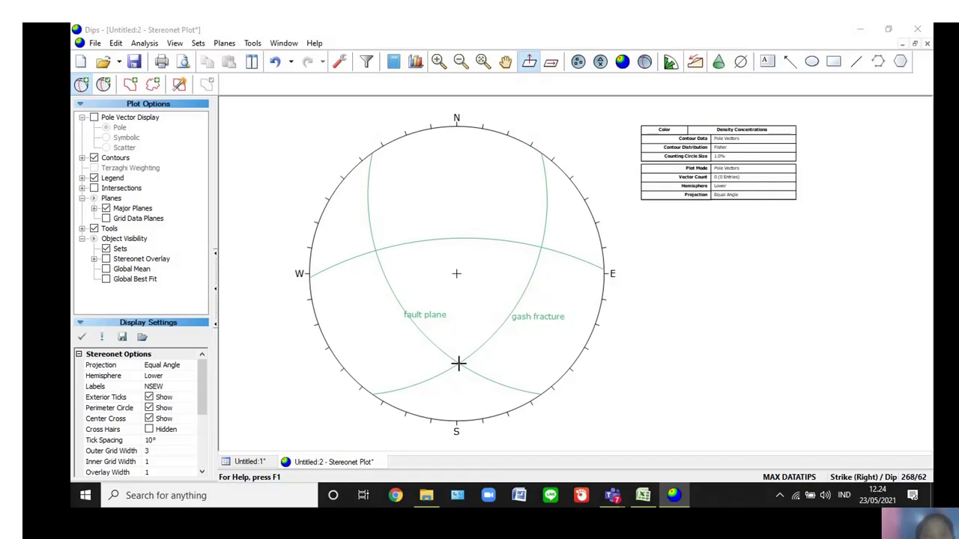
click(460, 364)
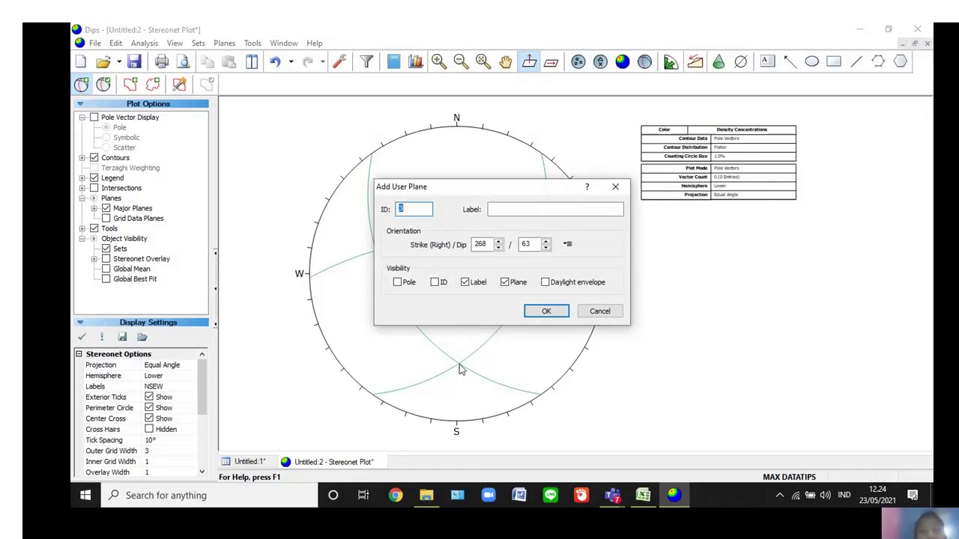
click(501, 212)
text(sigma 2)
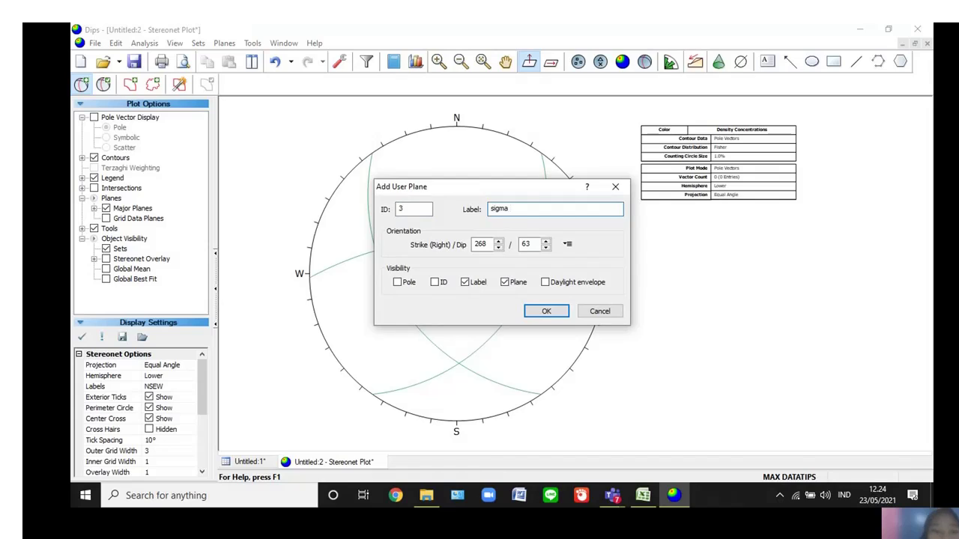
click(397, 285)
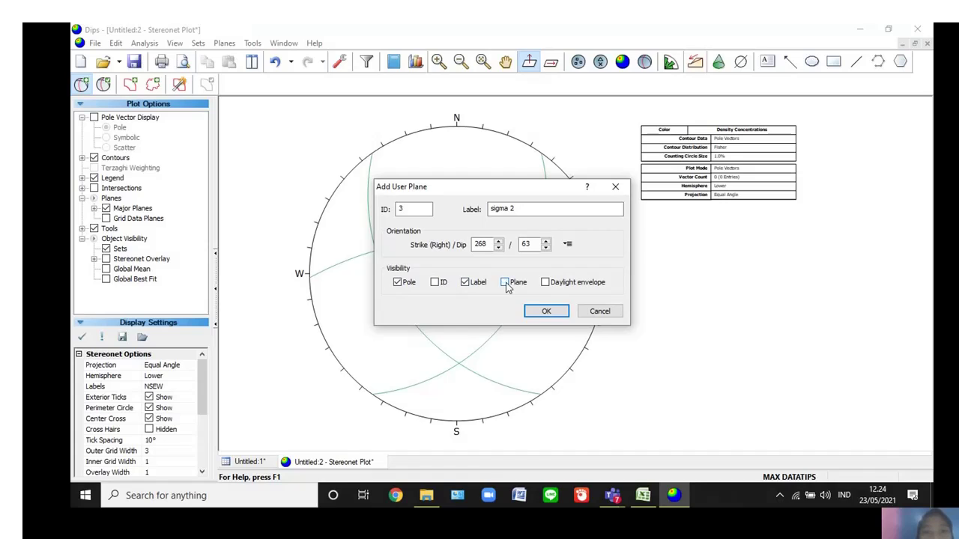
click(547, 312)
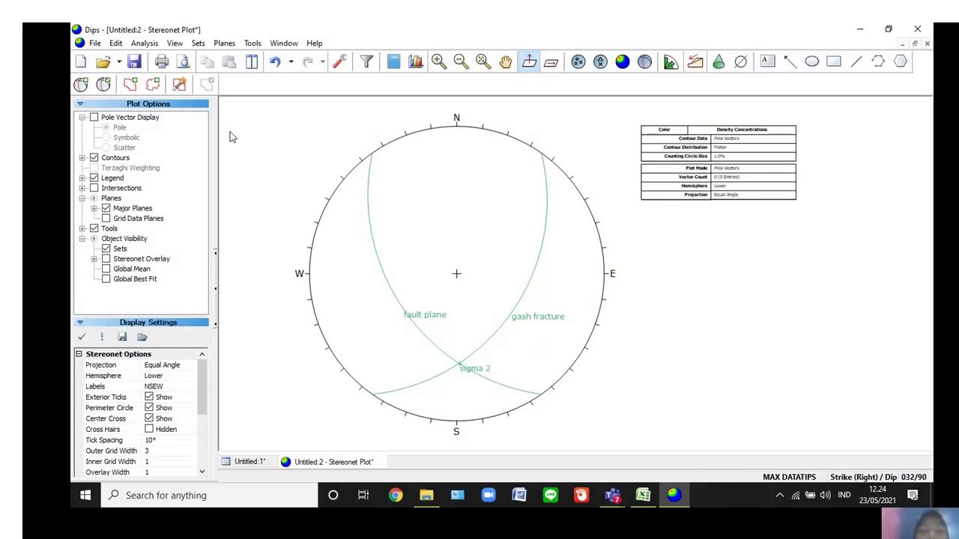
Add a user plane labelled "griddle plane" with its pole at sigma 2, showing the plane and label but hiding the pole
click(79, 85)
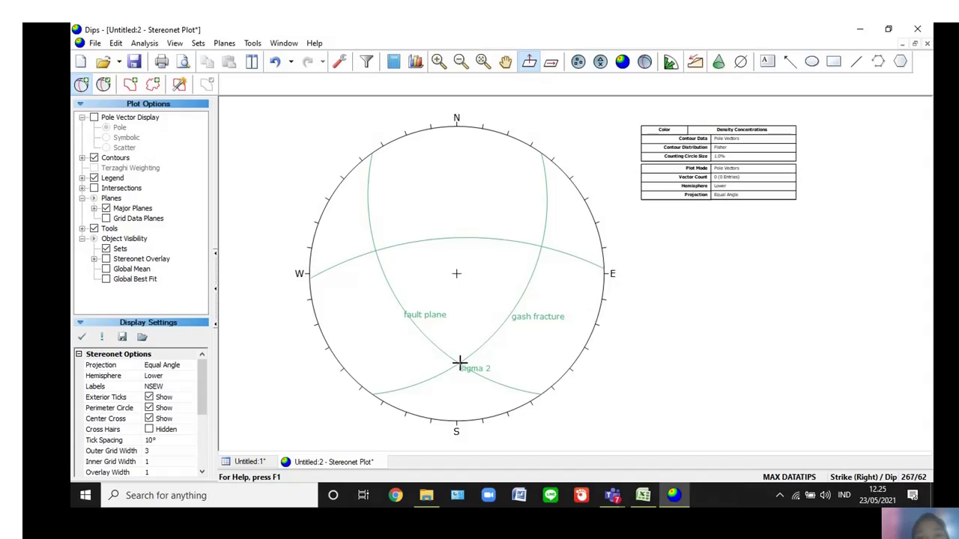
click(459, 363)
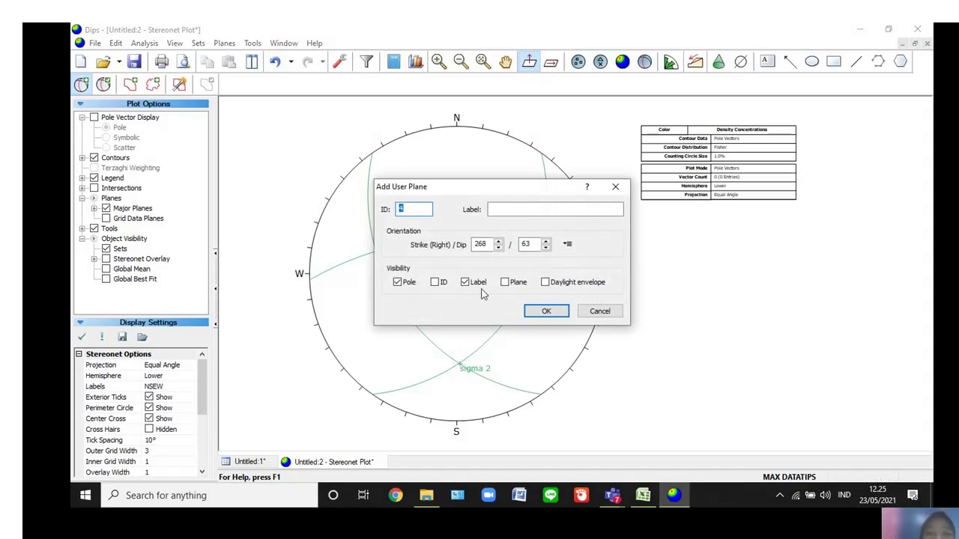
click(501, 209)
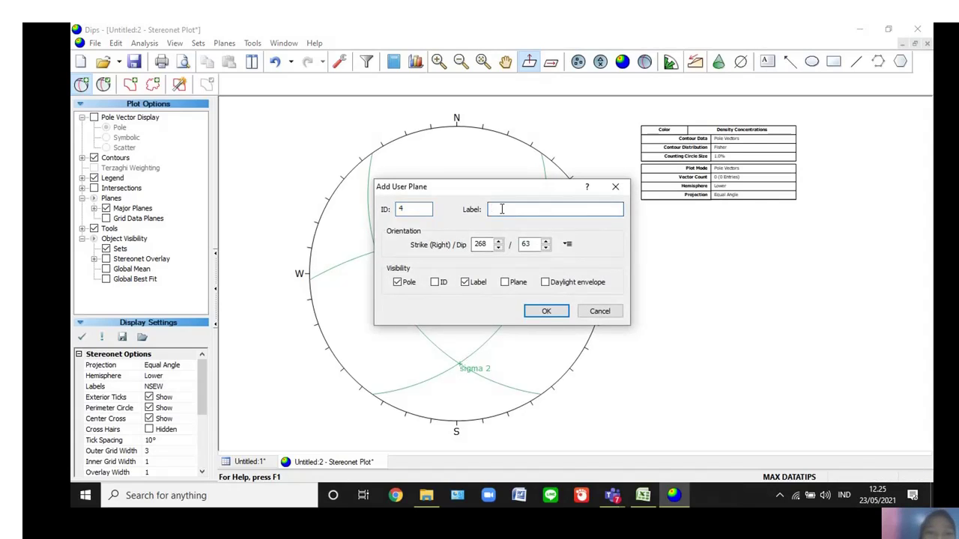
text(griddle plane)
click(506, 284)
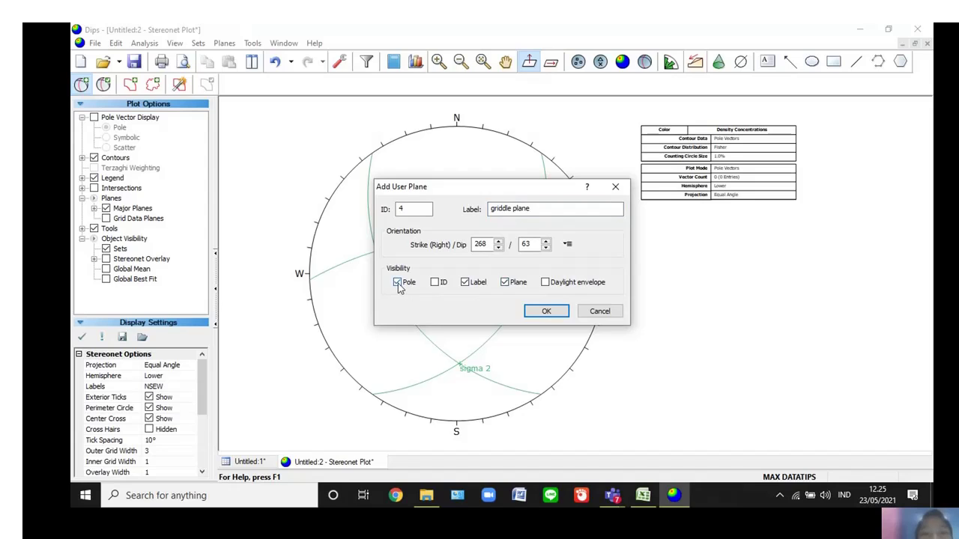
click(546, 311)
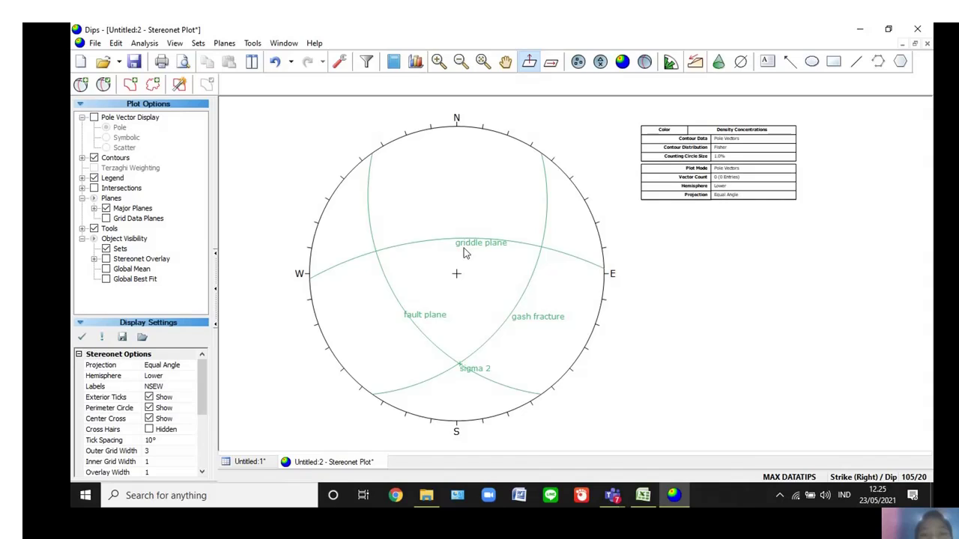
Mark the intersection of the griddle plane and gash fracture as "sigma 1", showing the pole and label without the plane
mouse_move(391, 251)
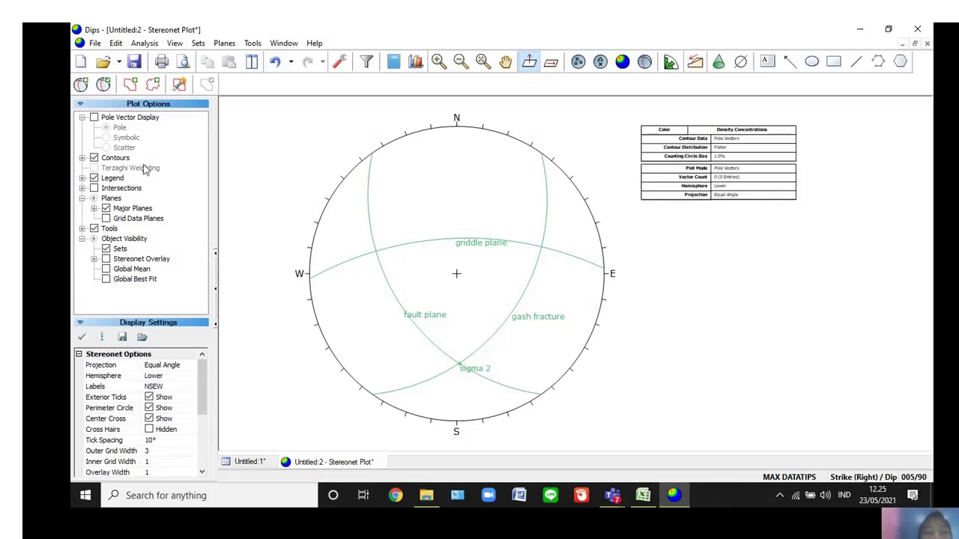
click(81, 84)
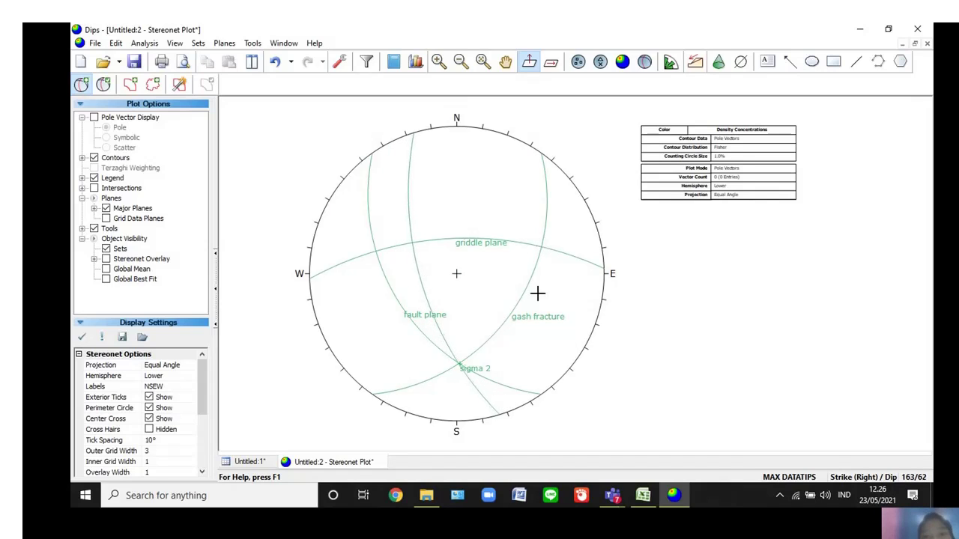
click(541, 247)
click(541, 210)
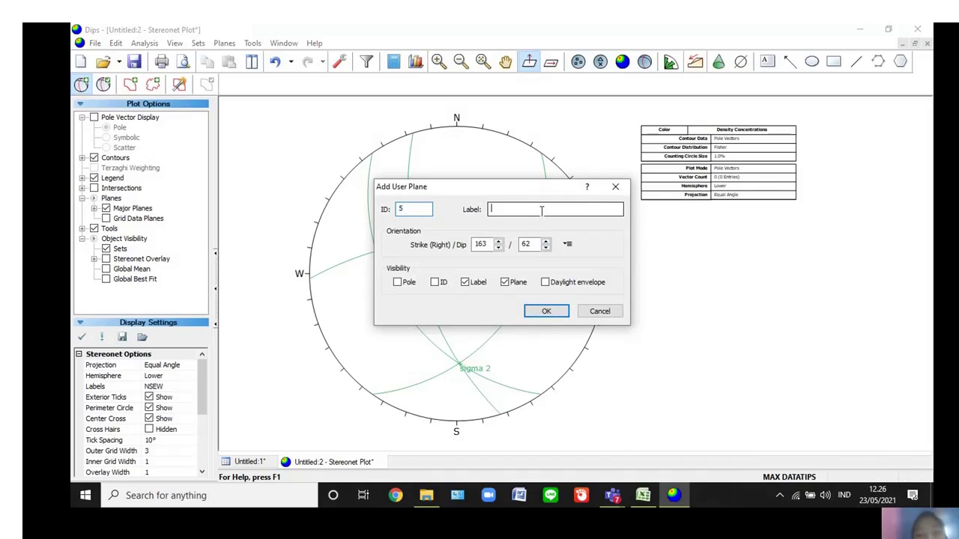
text(sigma )
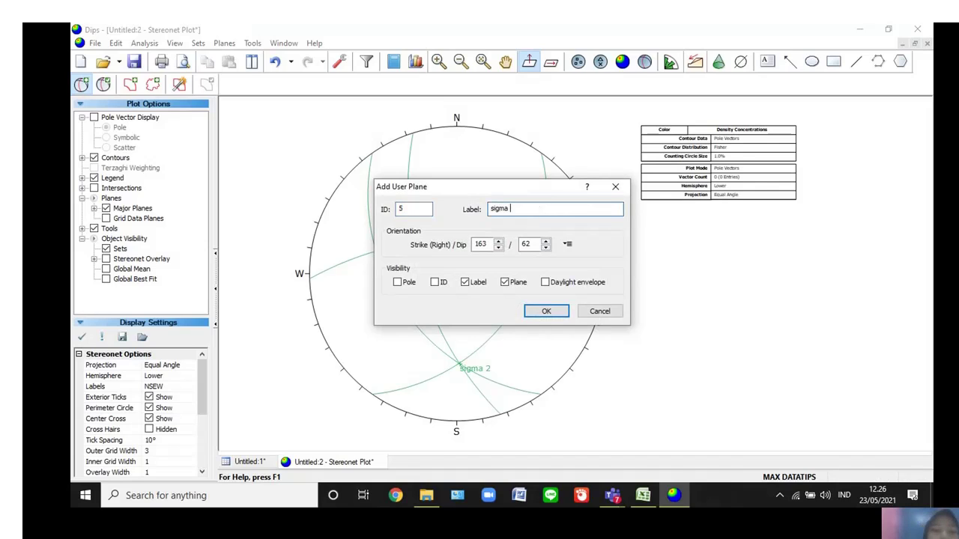
text(1)
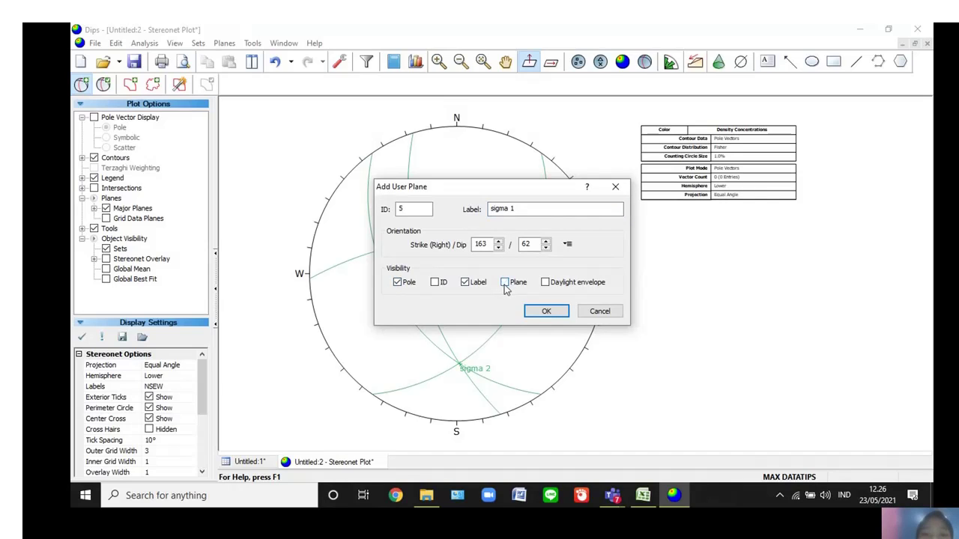
click(547, 312)
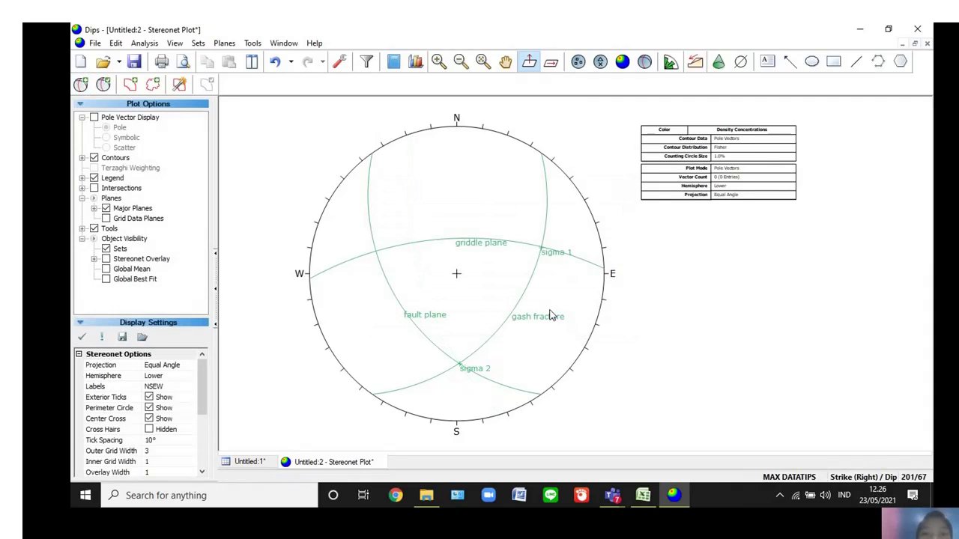
Overlay a pitch grid on the griddle plane by placing it at the sigma 2 pole
mouse_move(544, 253)
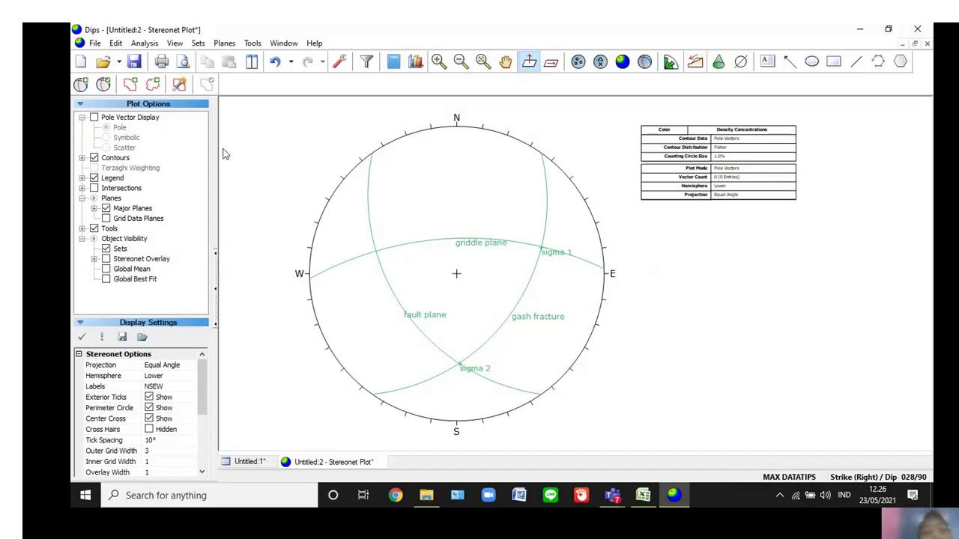
click(252, 43)
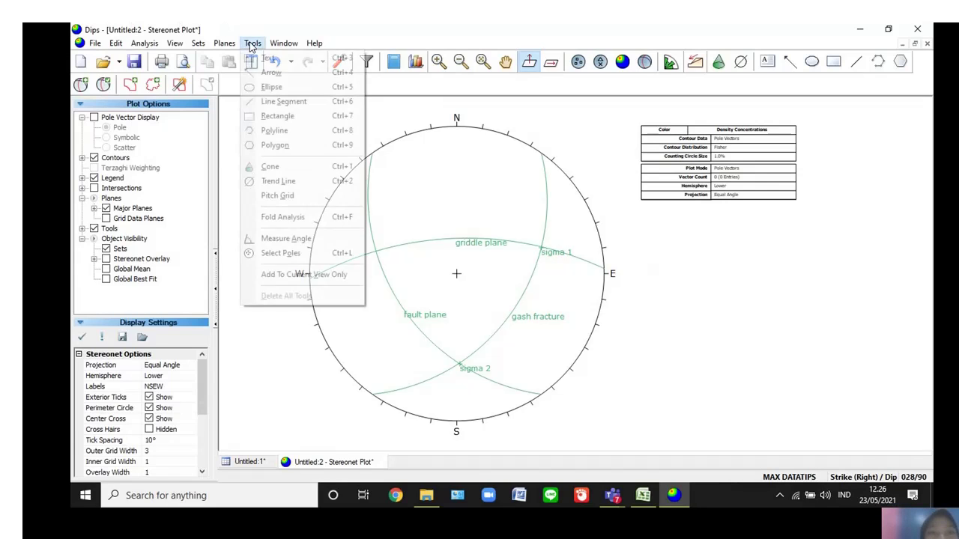
click(317, 197)
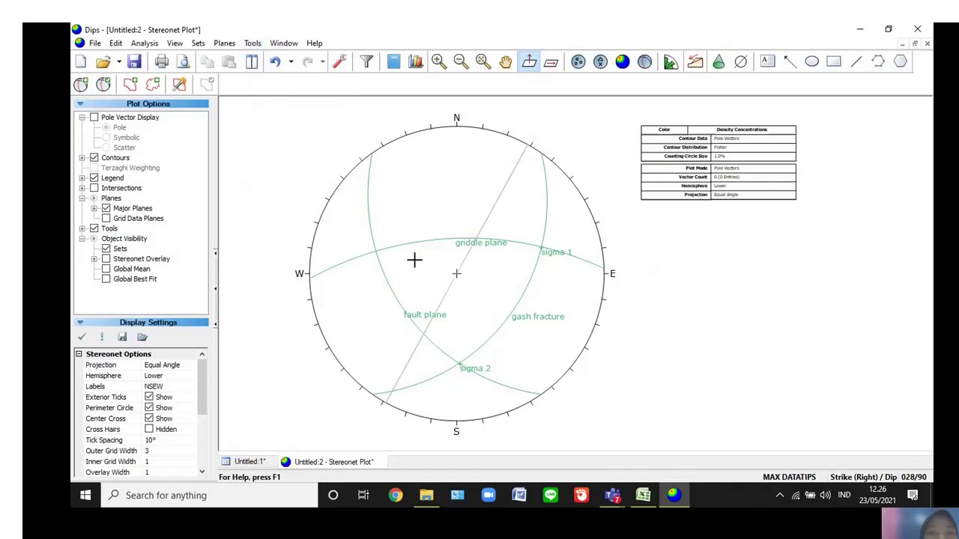
click(458, 364)
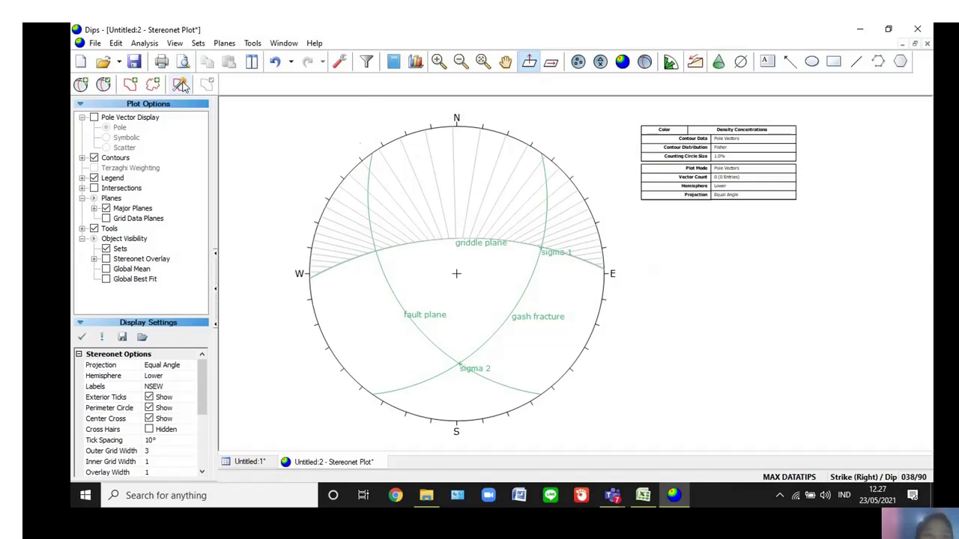
Add a pole labelled "sigma 3" on the griddle plane between the fault plane and north, at strike 33 and dip 41
click(80, 87)
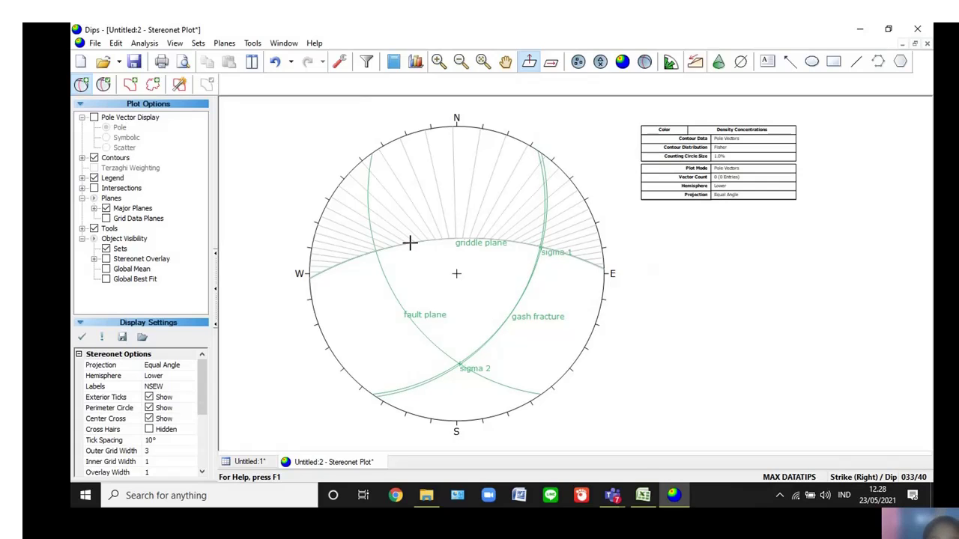
click(410, 243)
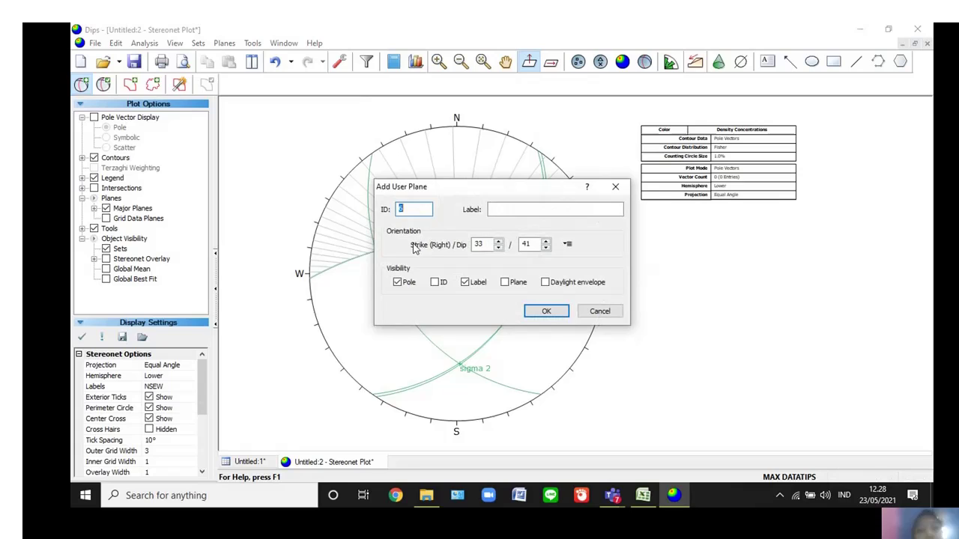
click(522, 210)
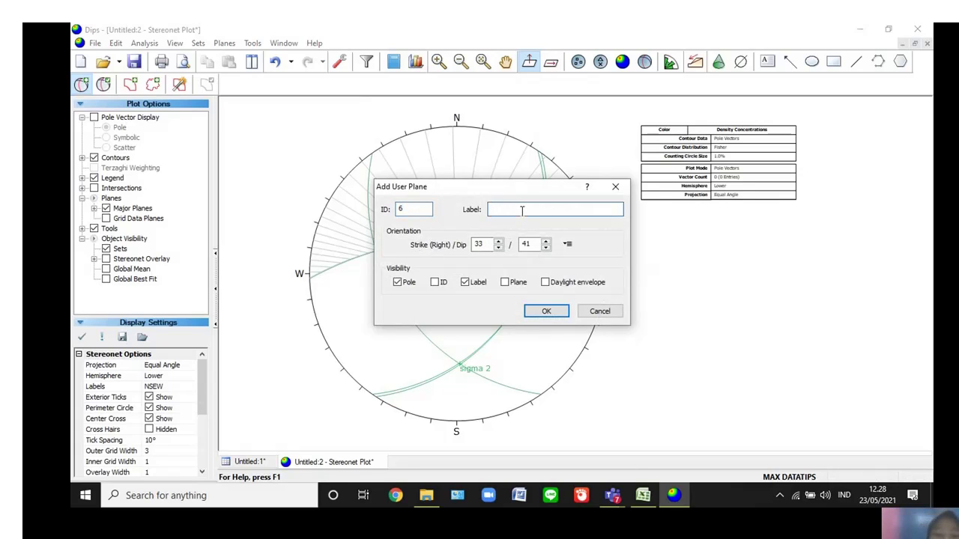
text(sigma)
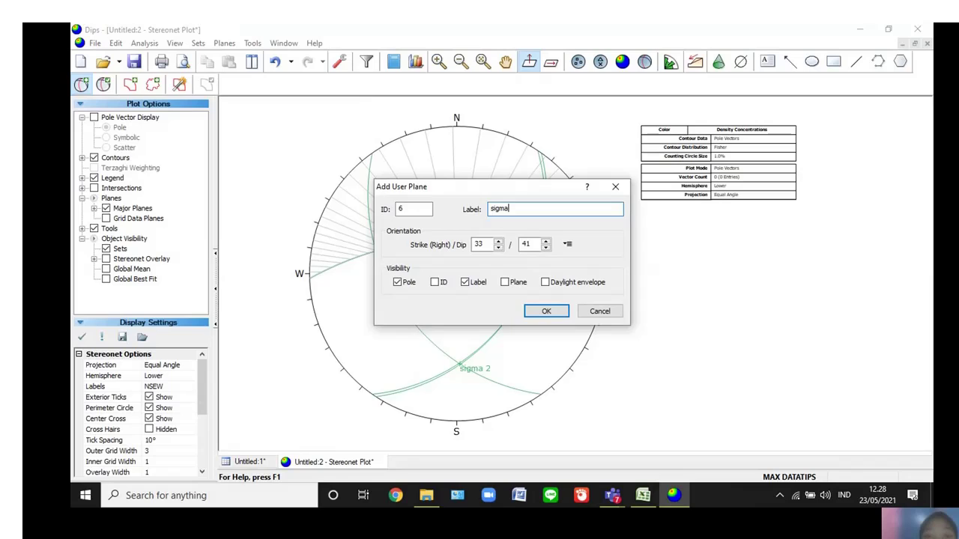
text(3)
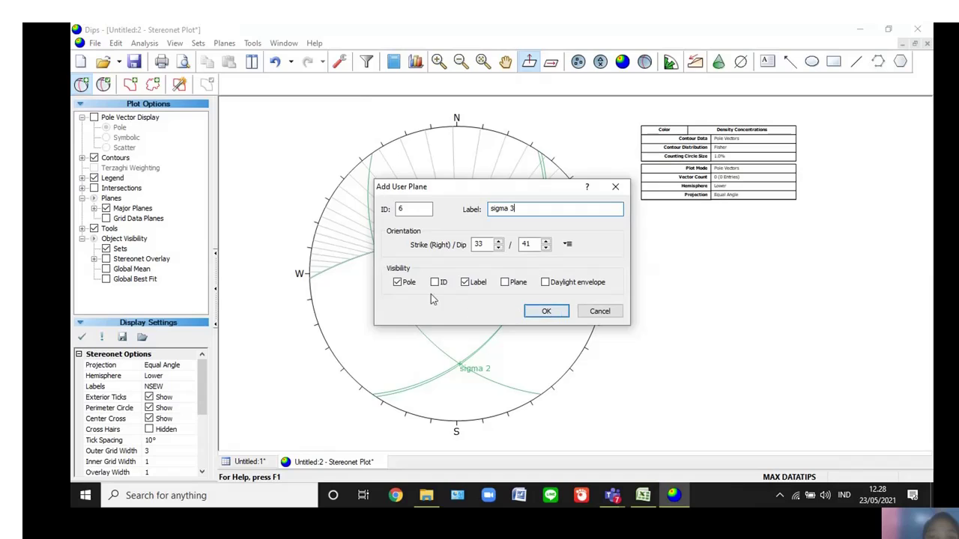
click(546, 311)
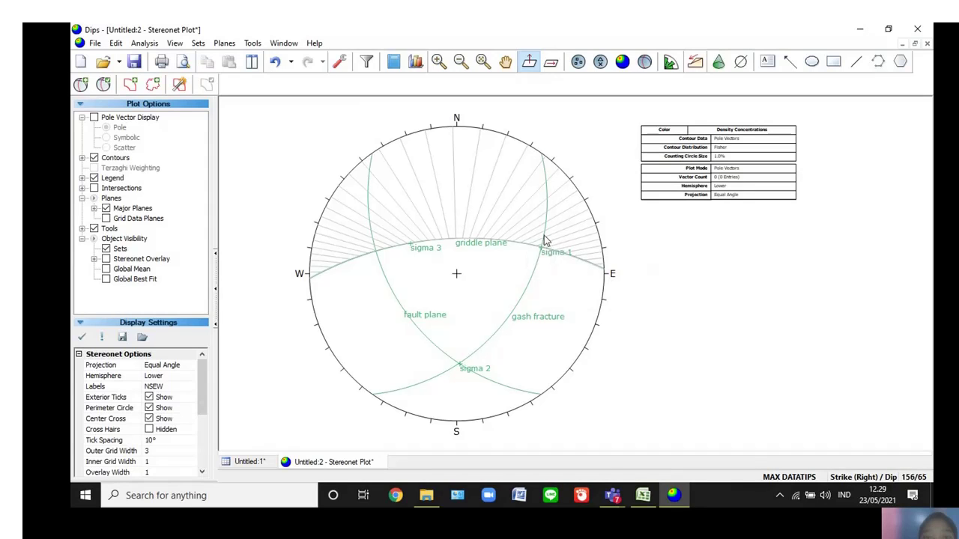
Delete all tools to remove the pitch grid from the stereonet
mouse_move(544, 240)
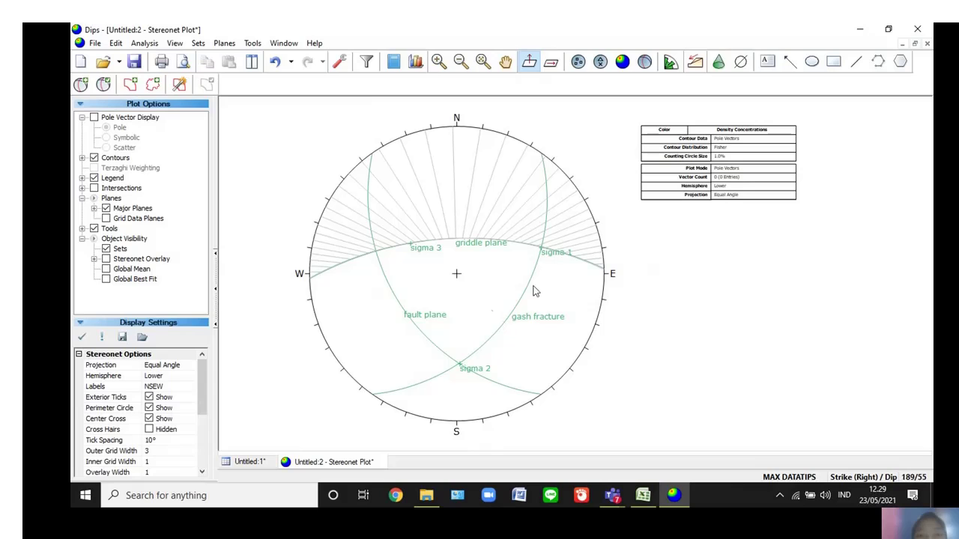
click(253, 43)
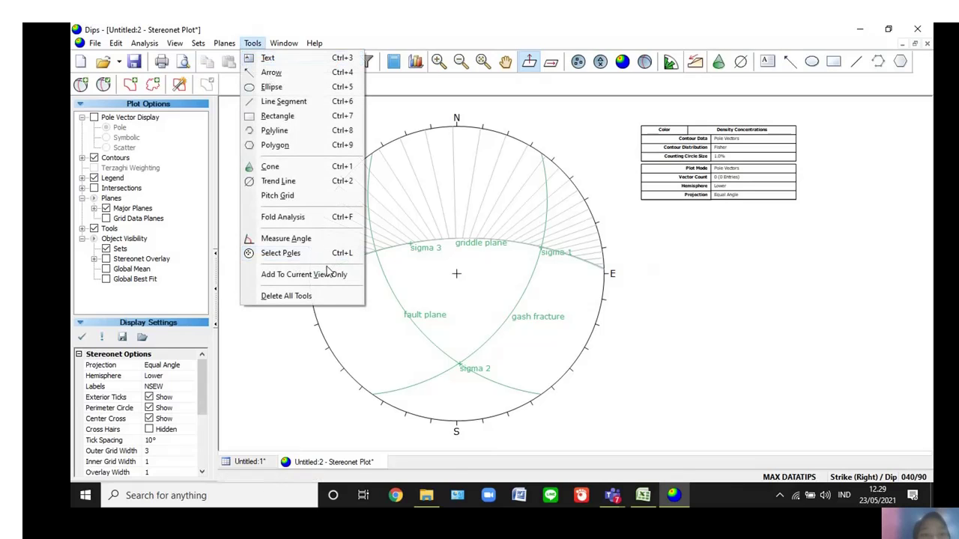
click(325, 296)
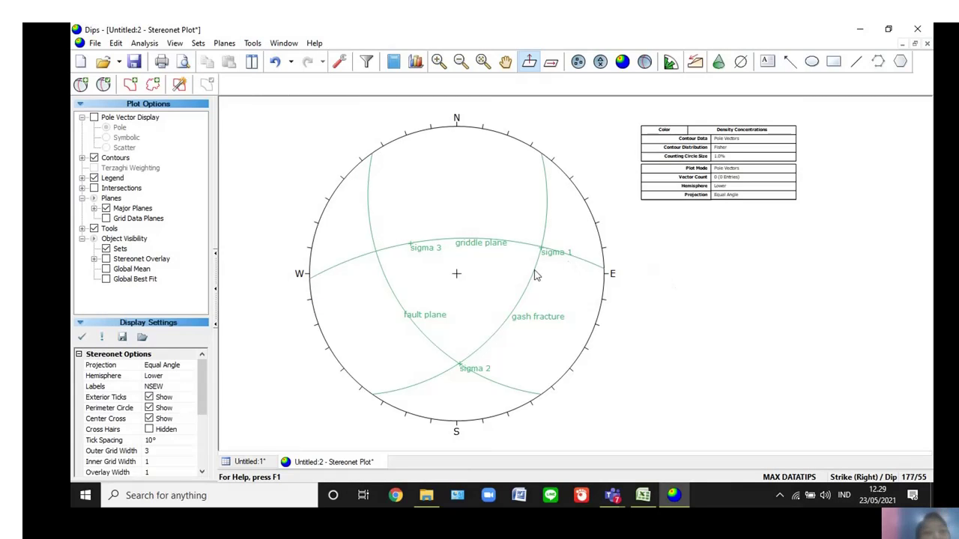
Change the fault plane's color to red in the user plane settings
click(102, 84)
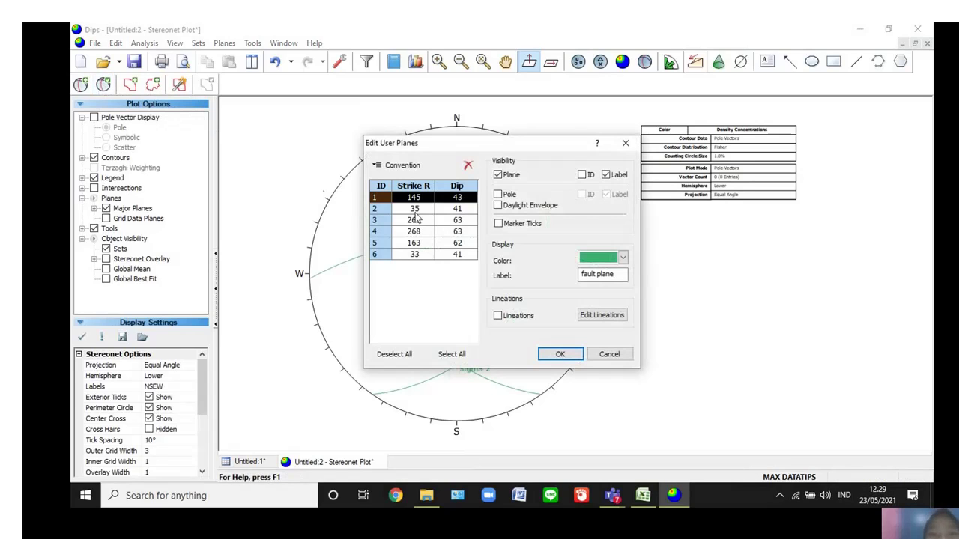
click(622, 258)
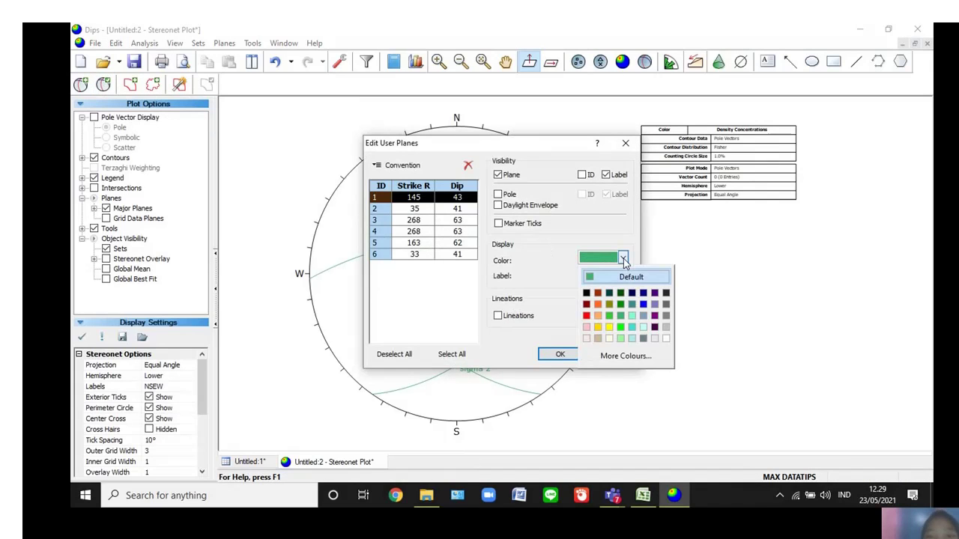
click(587, 315)
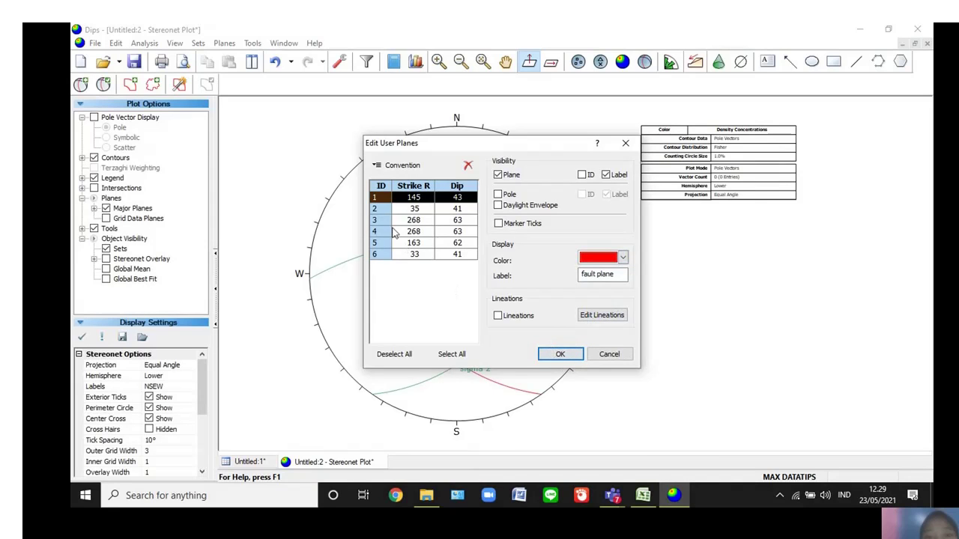
Change the gash fracture plane's color to blue
click(376, 210)
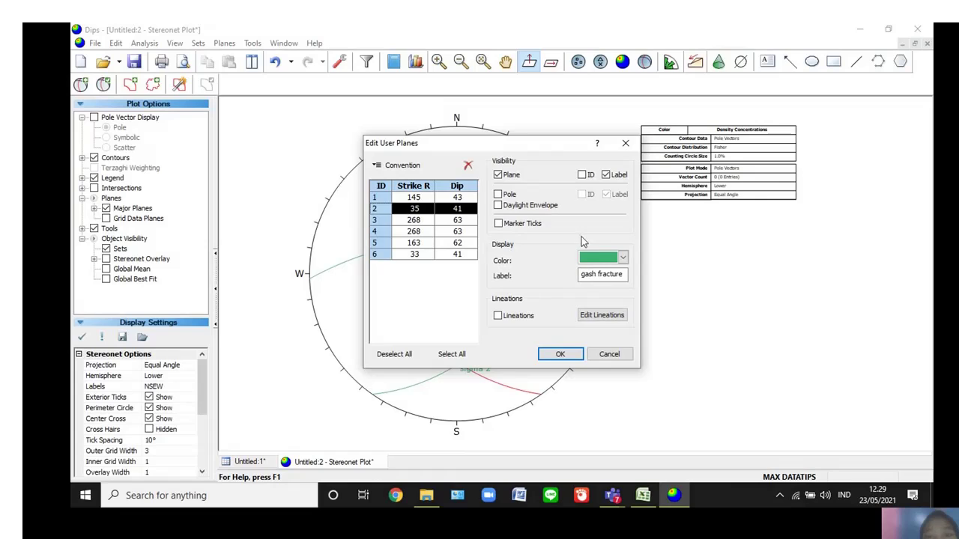
click(623, 259)
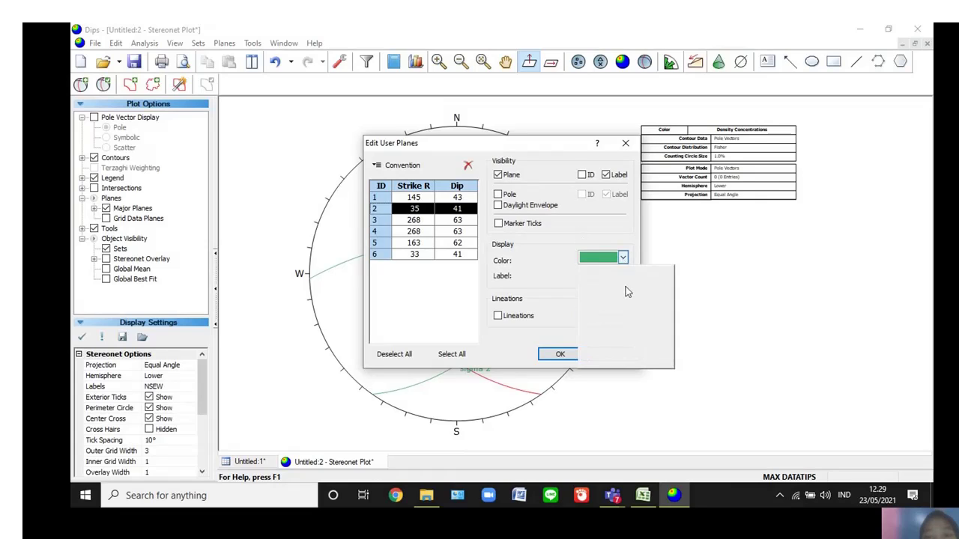
click(642, 305)
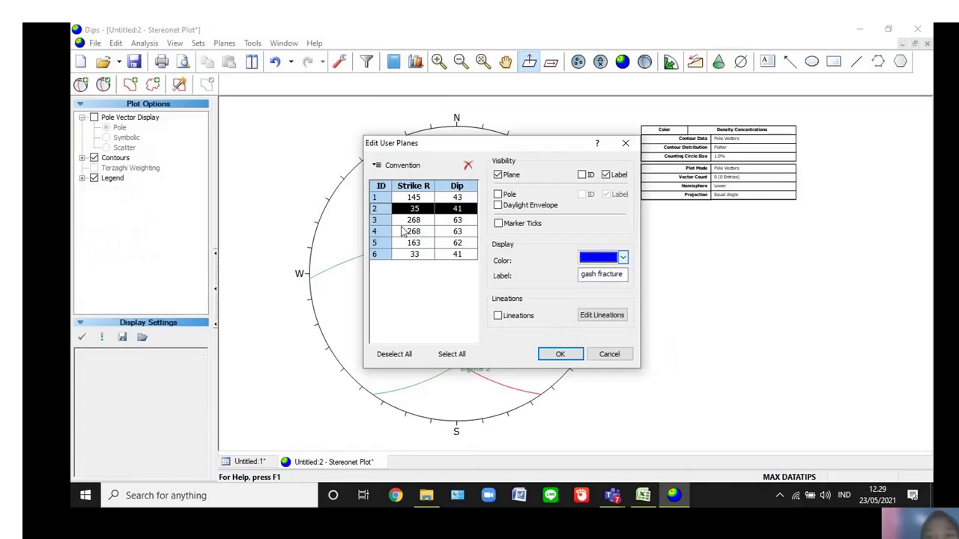
Set the color of the sigma 2 pole and the griddle plane together to black
drag(376, 220, 377, 231)
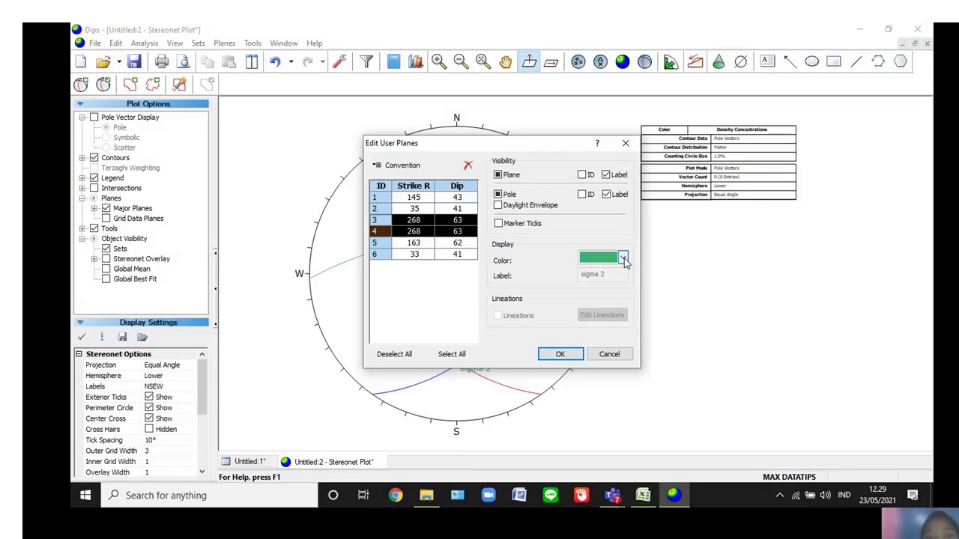
click(623, 258)
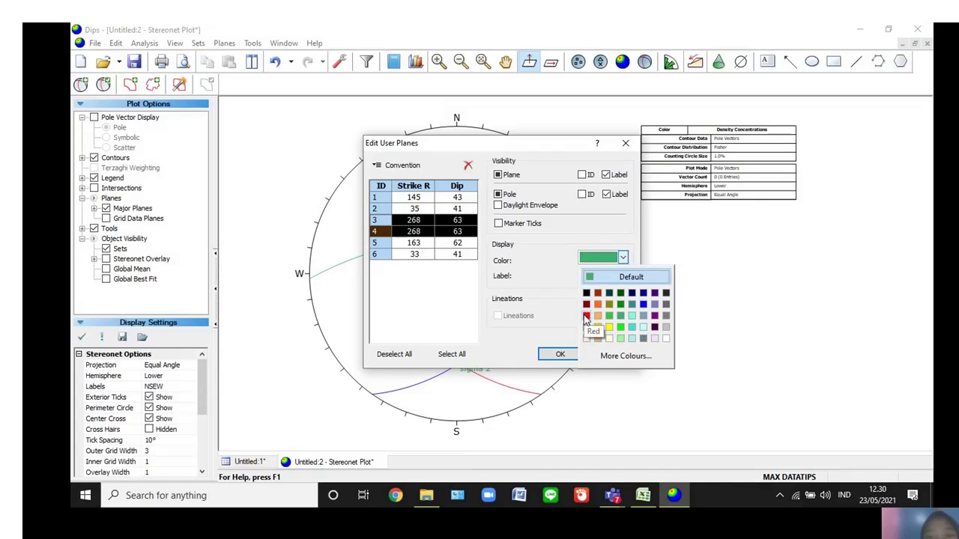
click(586, 296)
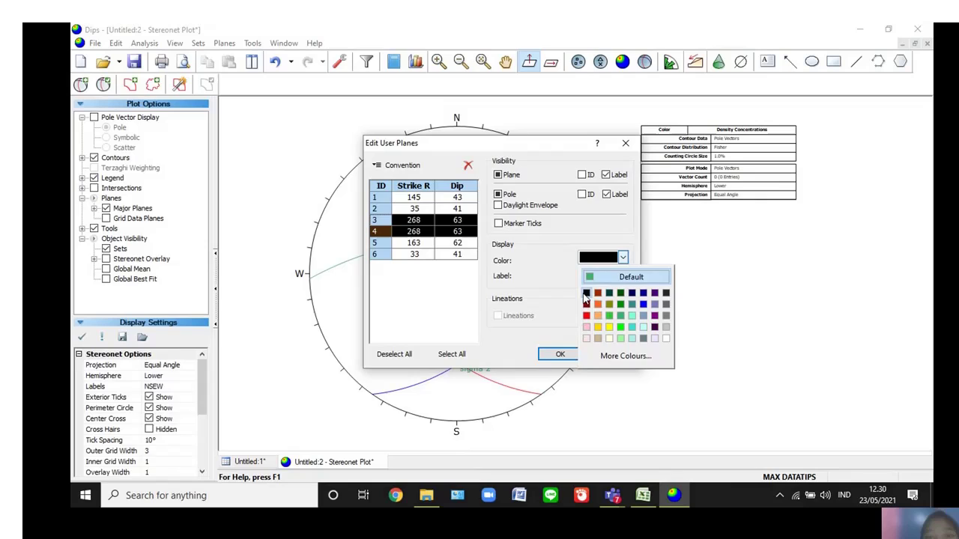
Change the griddle plane's color to blue in the user plane settings
click(379, 243)
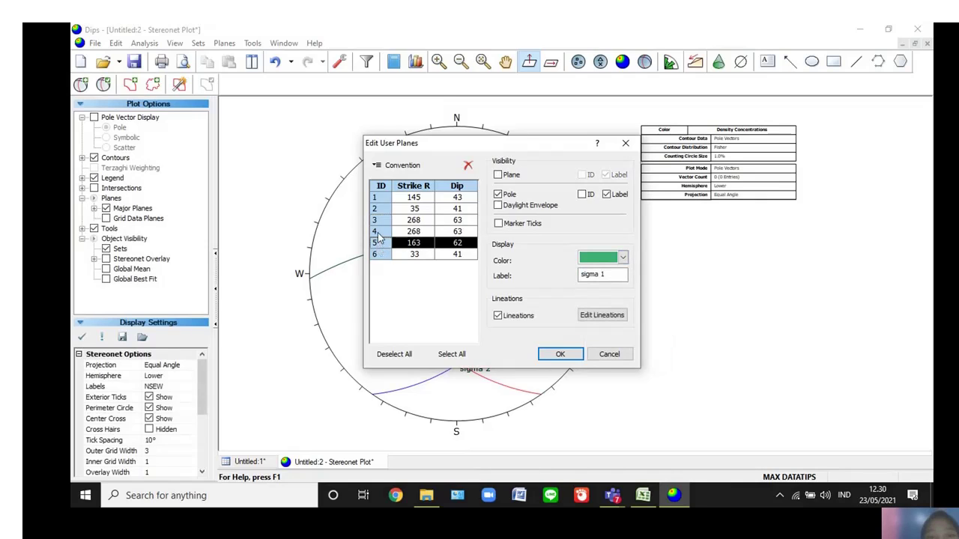
click(378, 234)
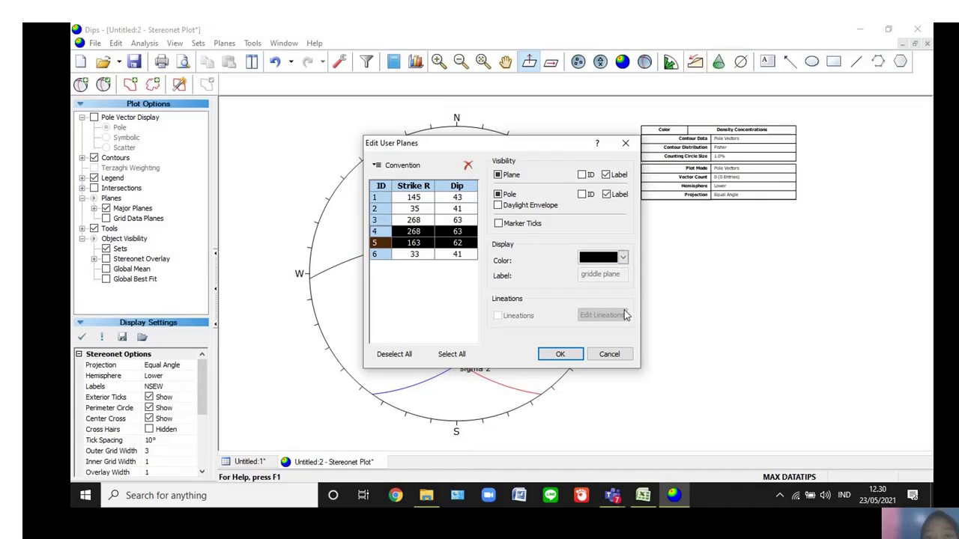
click(622, 259)
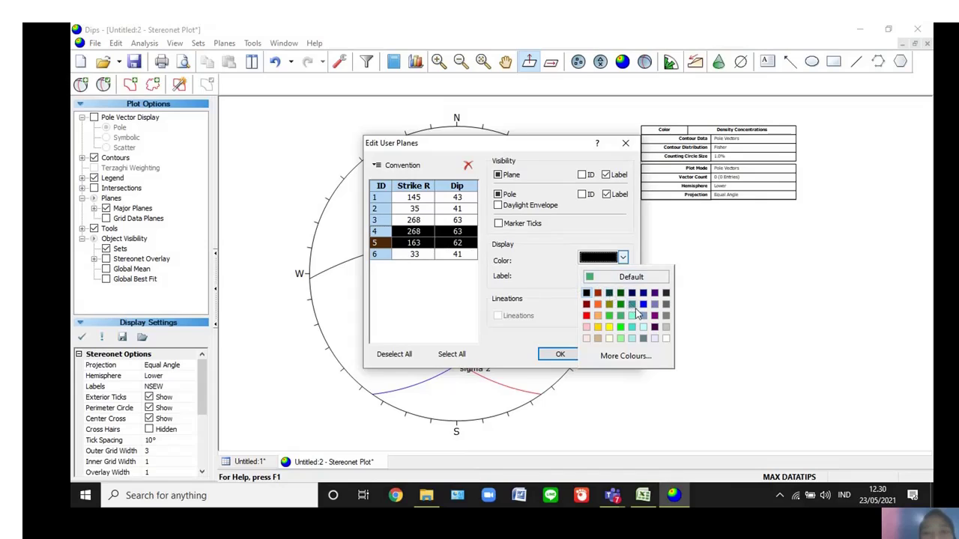
click(389, 235)
click(397, 232)
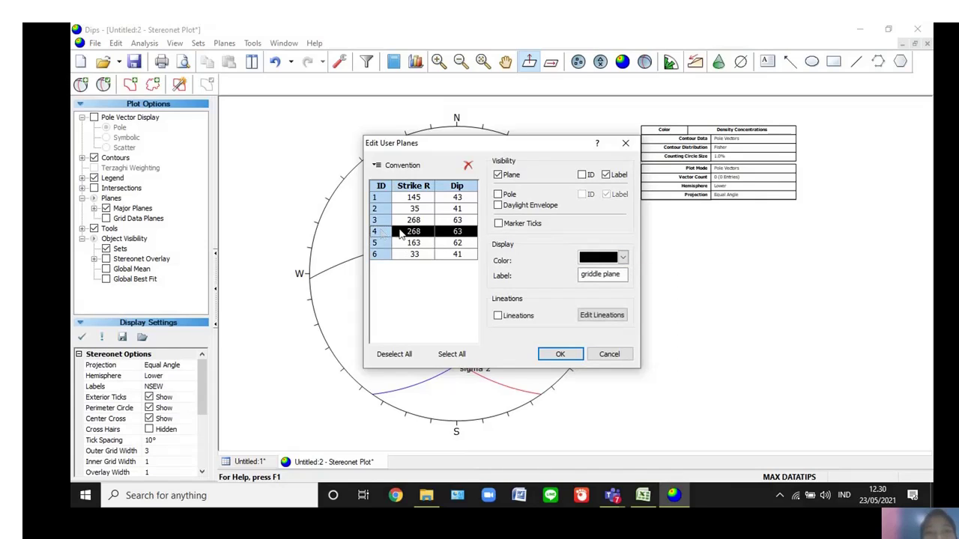
click(623, 259)
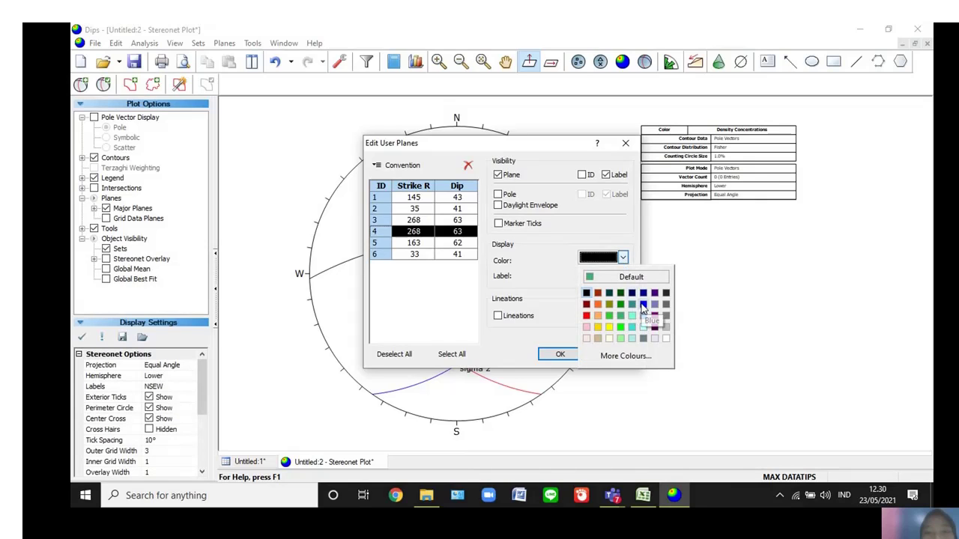
click(643, 305)
Change the sigma 1 pole's color to black
click(378, 244)
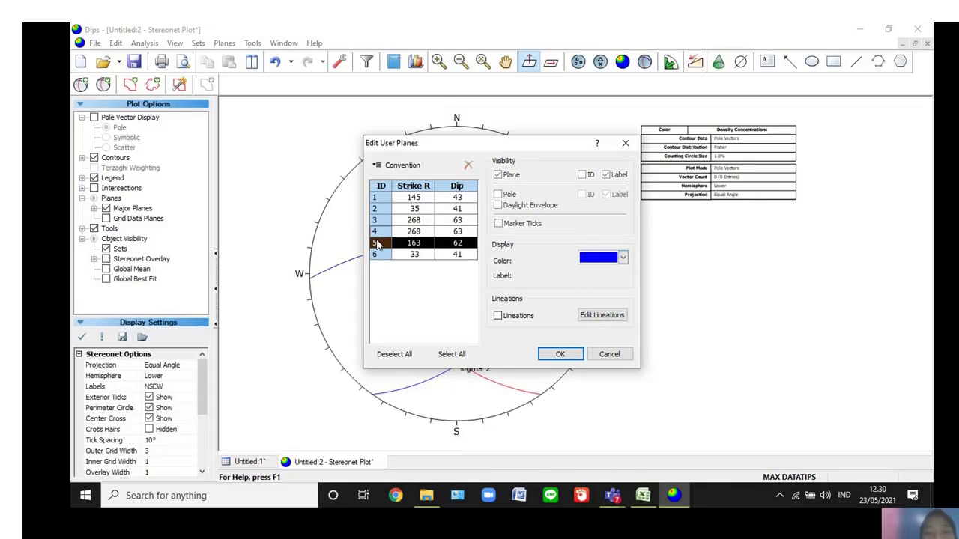
shift+click(378, 255)
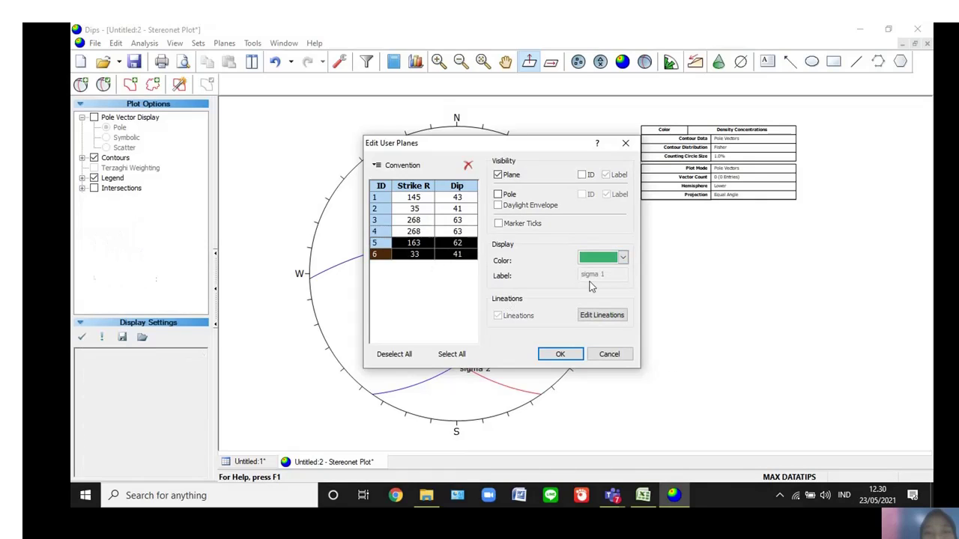
click(377, 255)
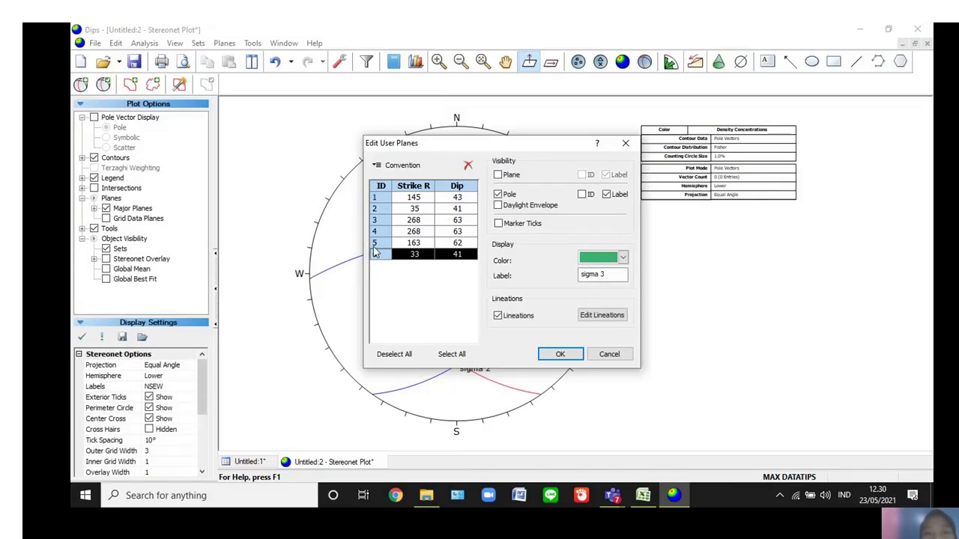
shift+click(377, 245)
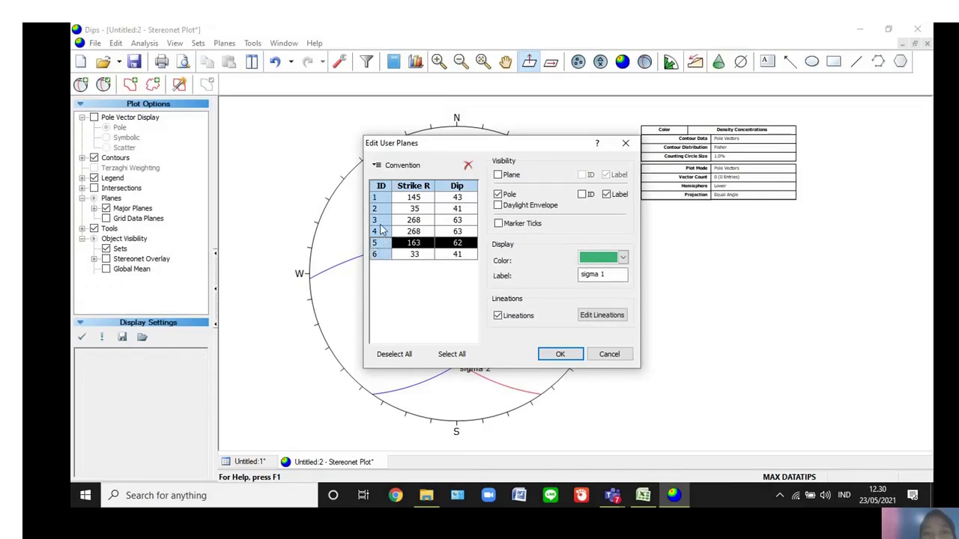
click(381, 231)
click(377, 221)
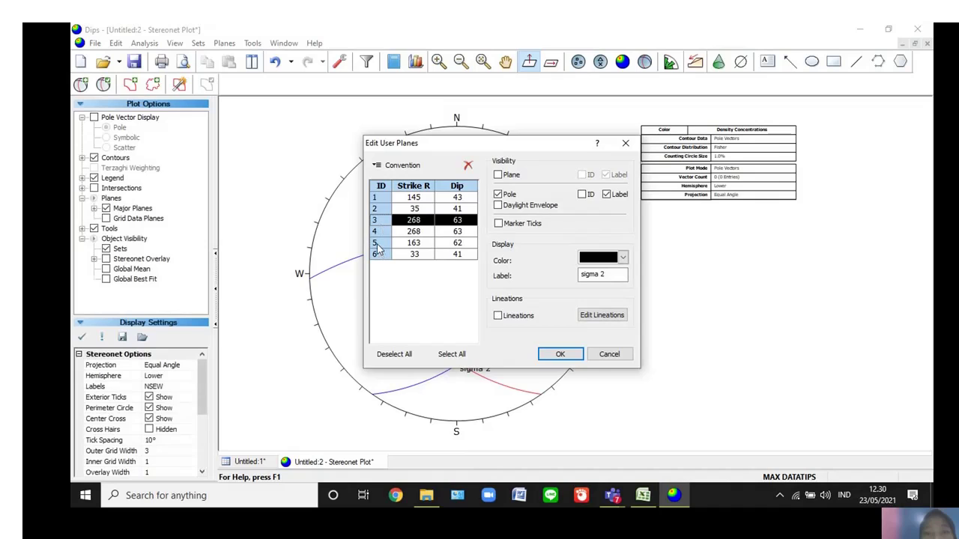
click(377, 243)
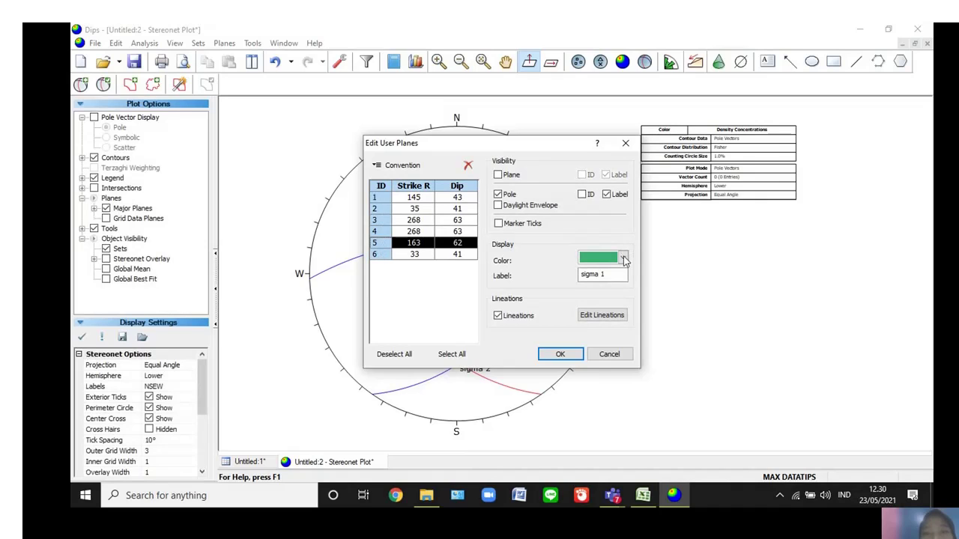
click(624, 259)
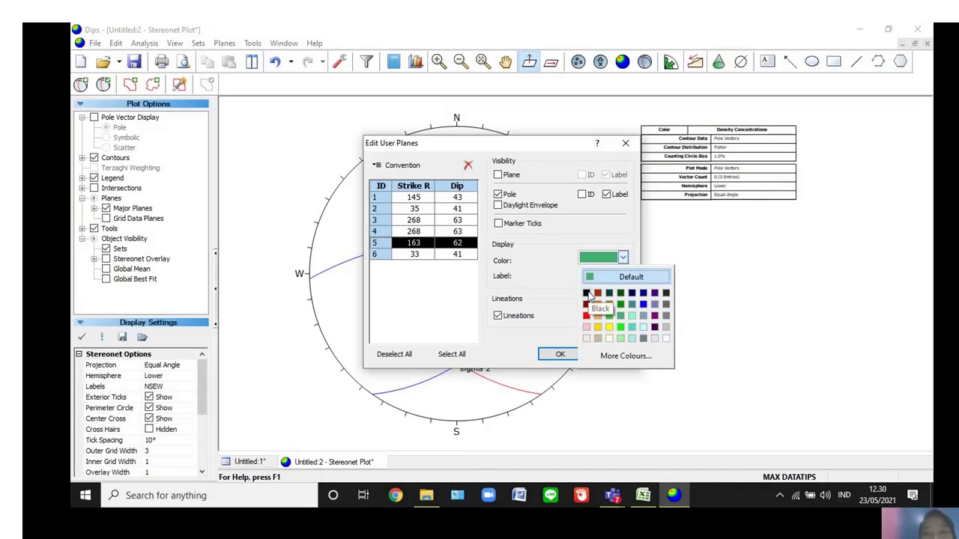
click(588, 295)
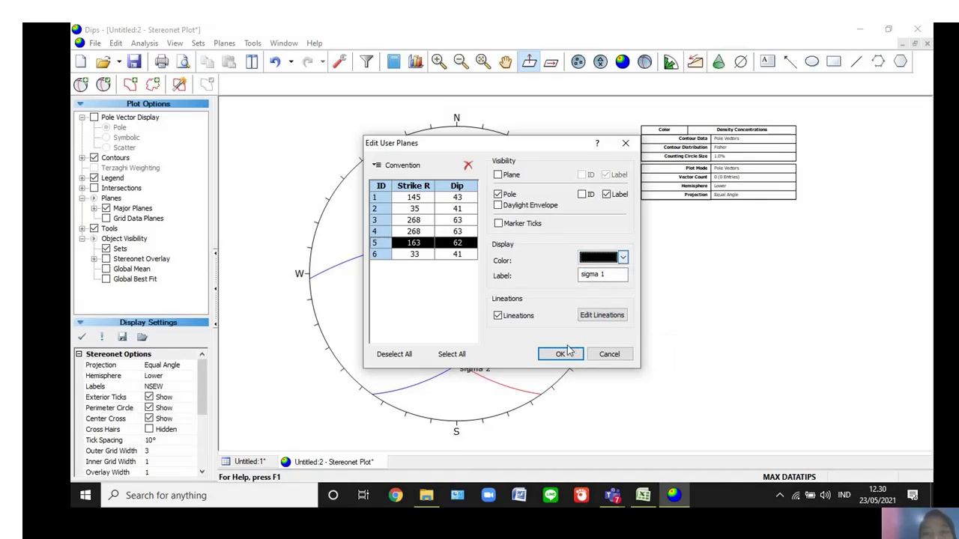
Change the sigma 3 pole's color to black and apply the user plane settings
click(374, 254)
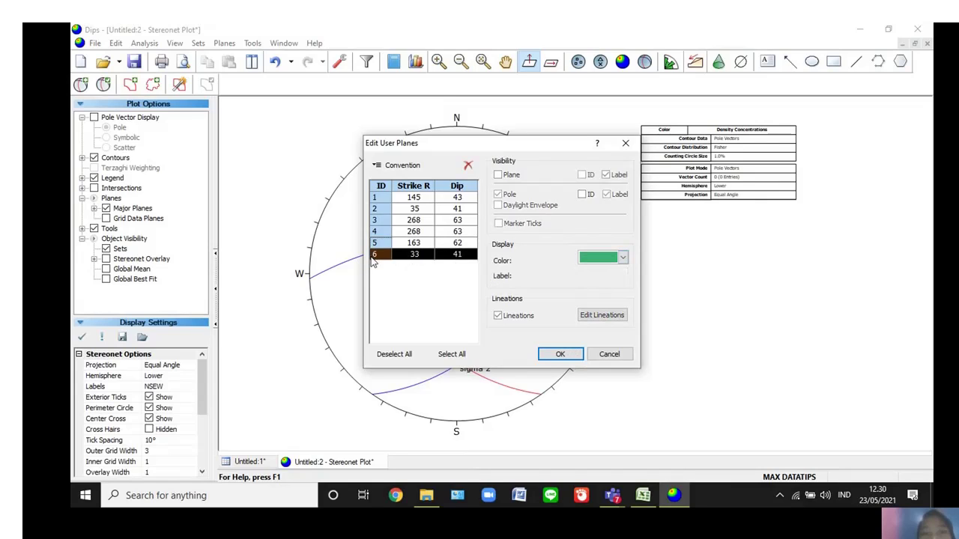
click(623, 260)
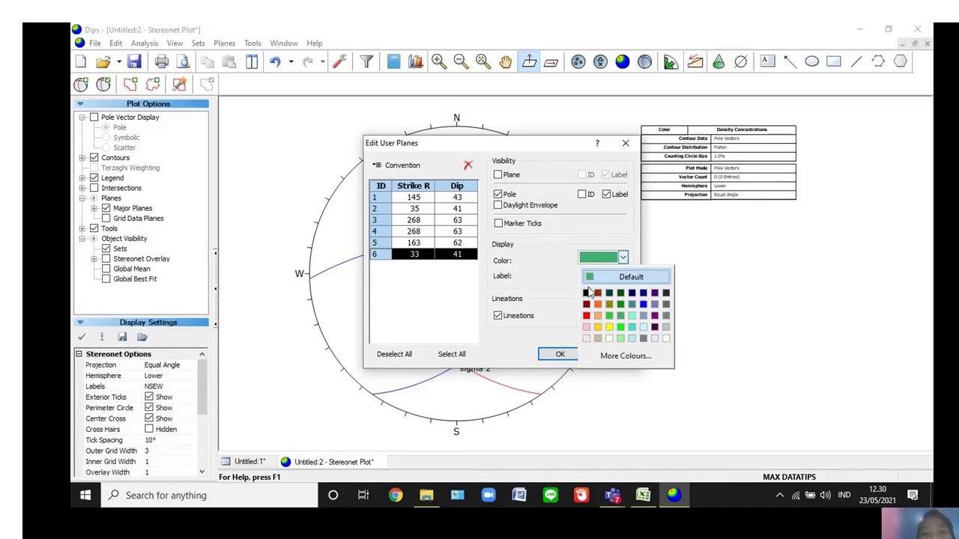
click(587, 293)
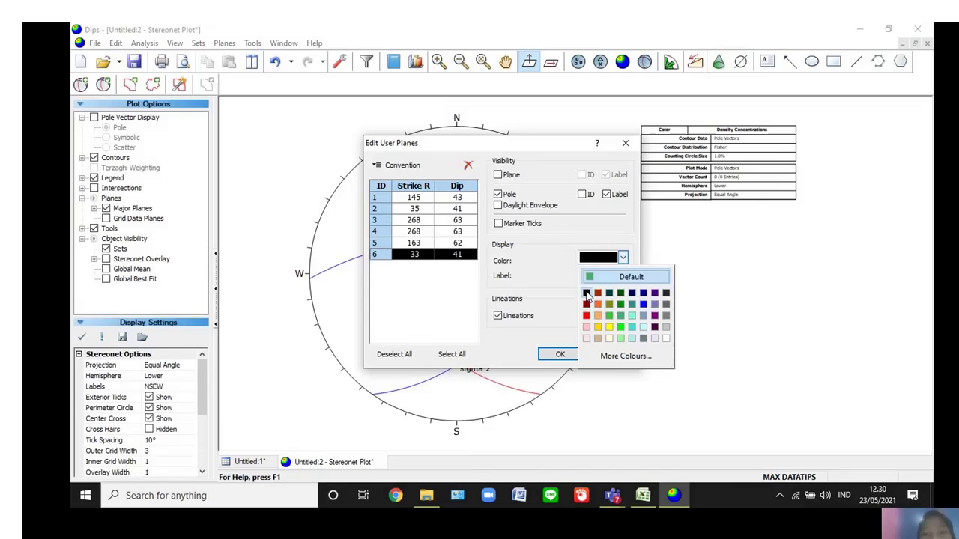
click(556, 354)
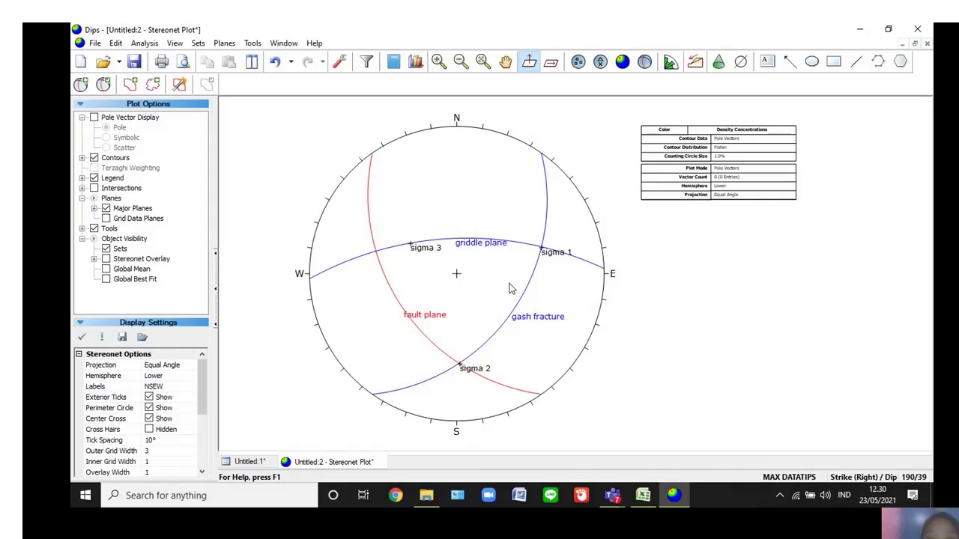
Edit the user planes again to set the griddle plane's color to green and apply the change
click(80, 85)
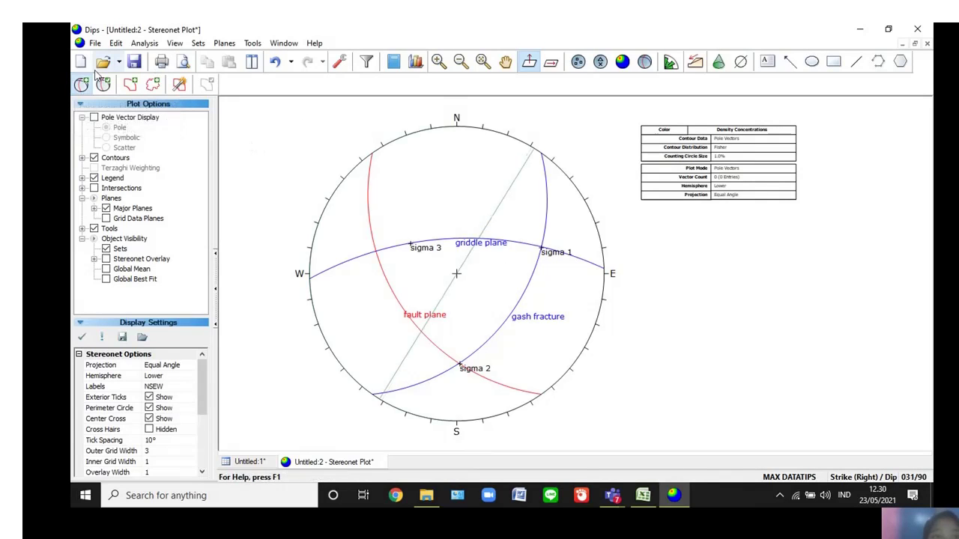
click(104, 85)
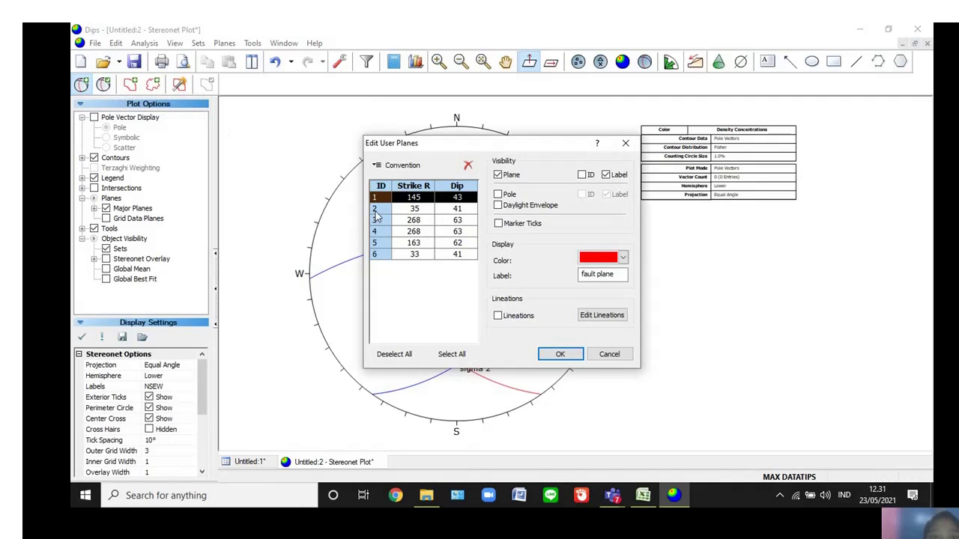
click(376, 210)
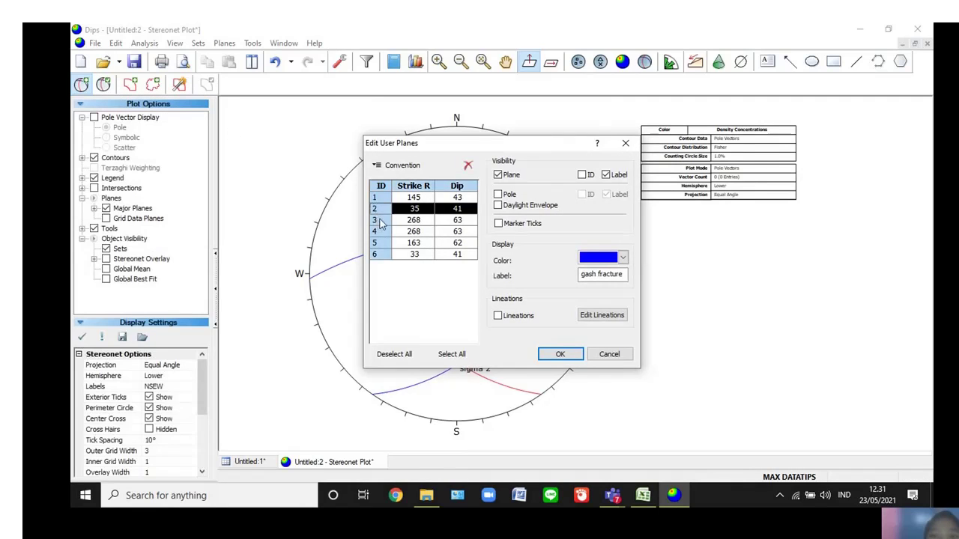
click(379, 223)
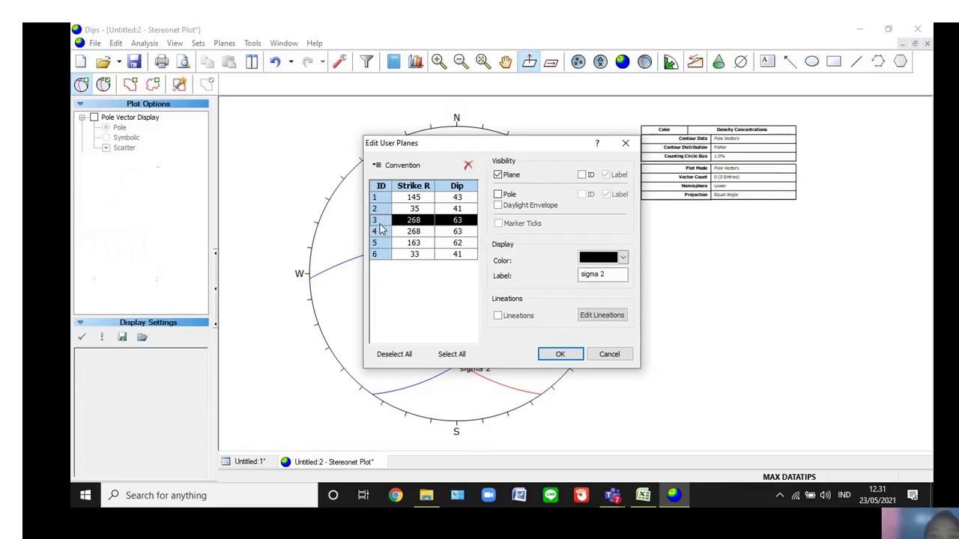
click(379, 233)
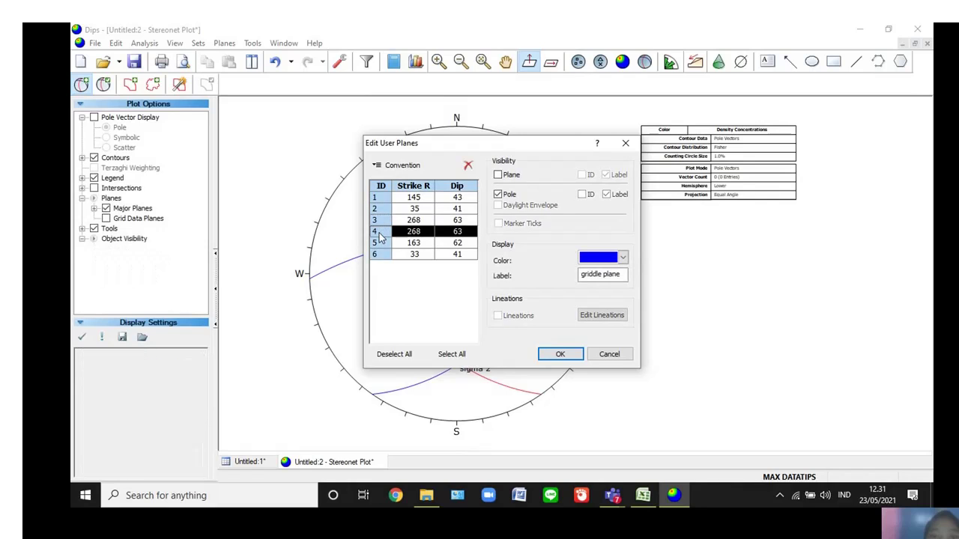
click(621, 258)
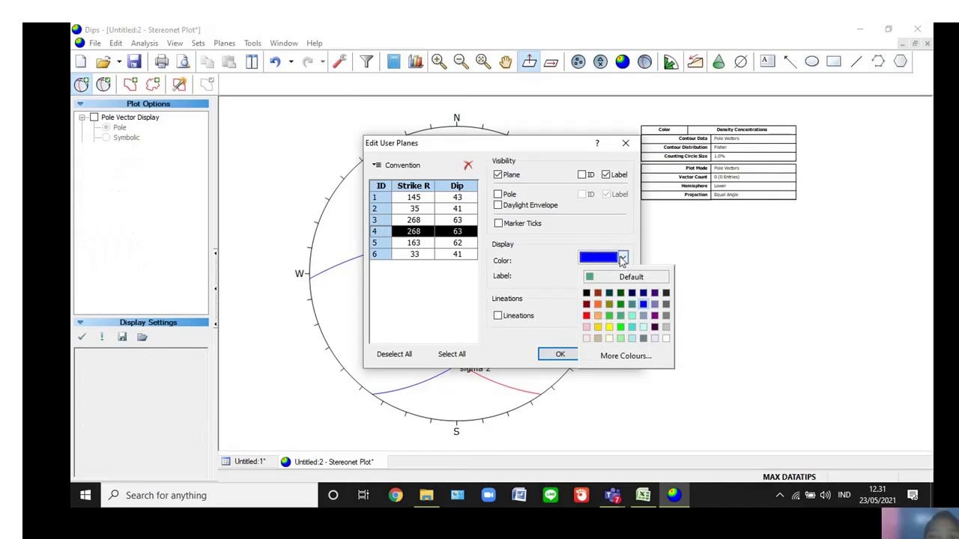
click(621, 316)
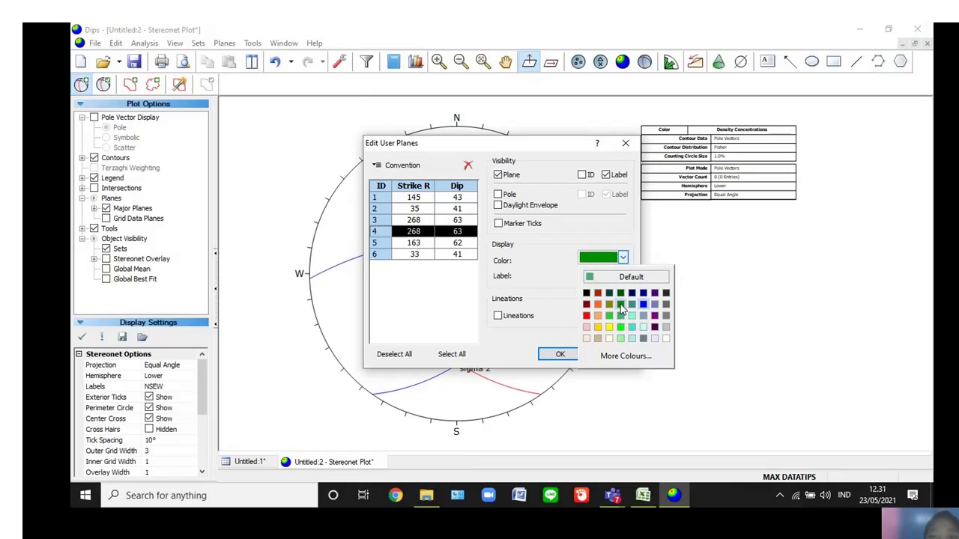
click(561, 355)
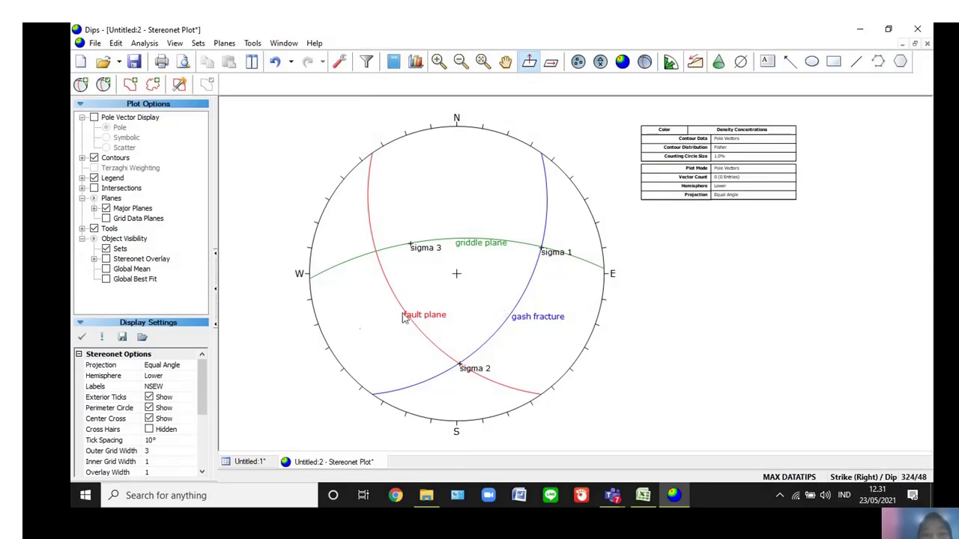
Refresh the legend by hiding and showing it again, and enlarge the stereonet plot
click(112, 180)
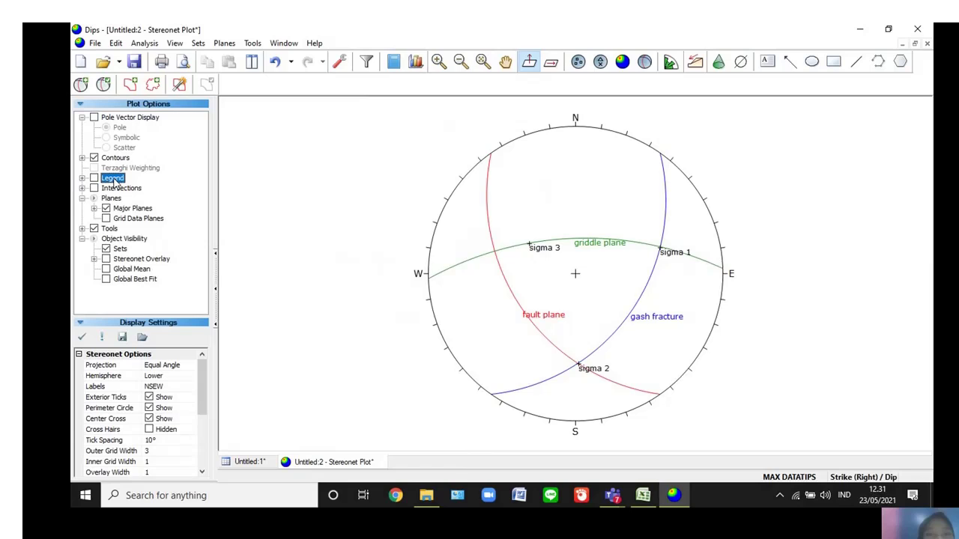
click(114, 182)
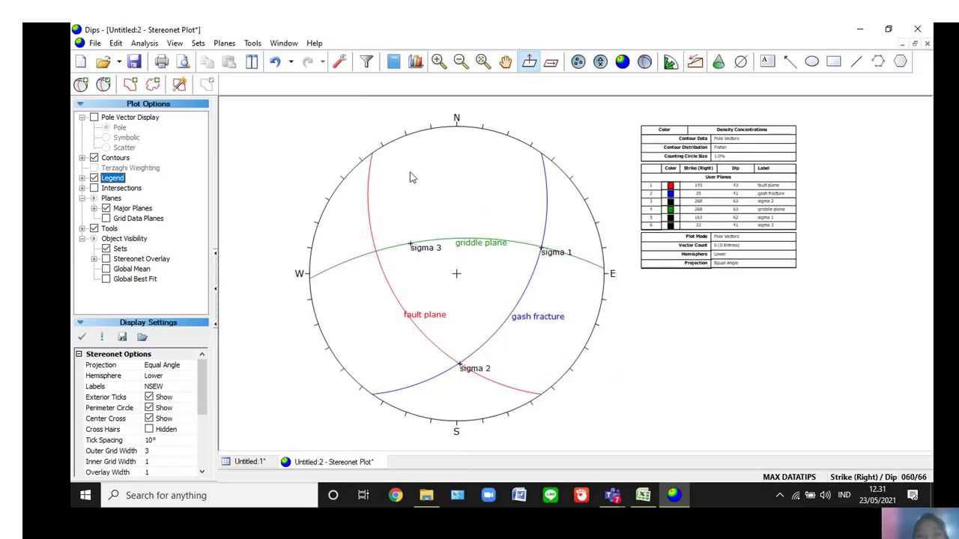
click(439, 61)
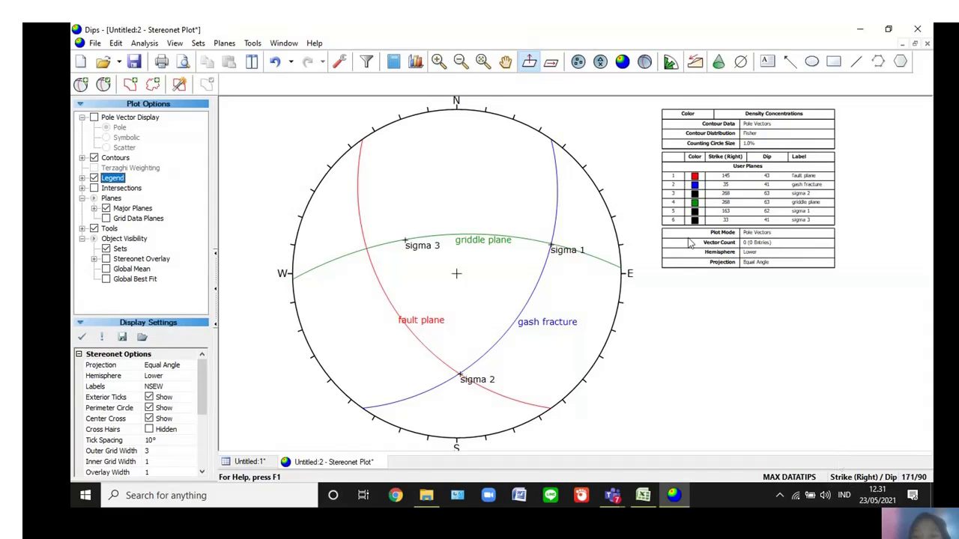
Set the project's global orientation format to Trend / Plunge and apply it to the stereonet
click(341, 64)
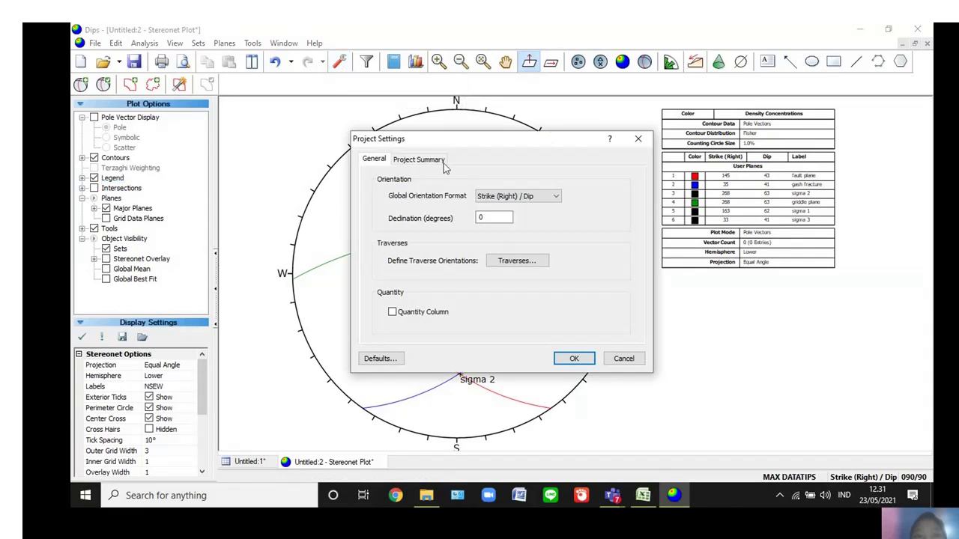
click(501, 198)
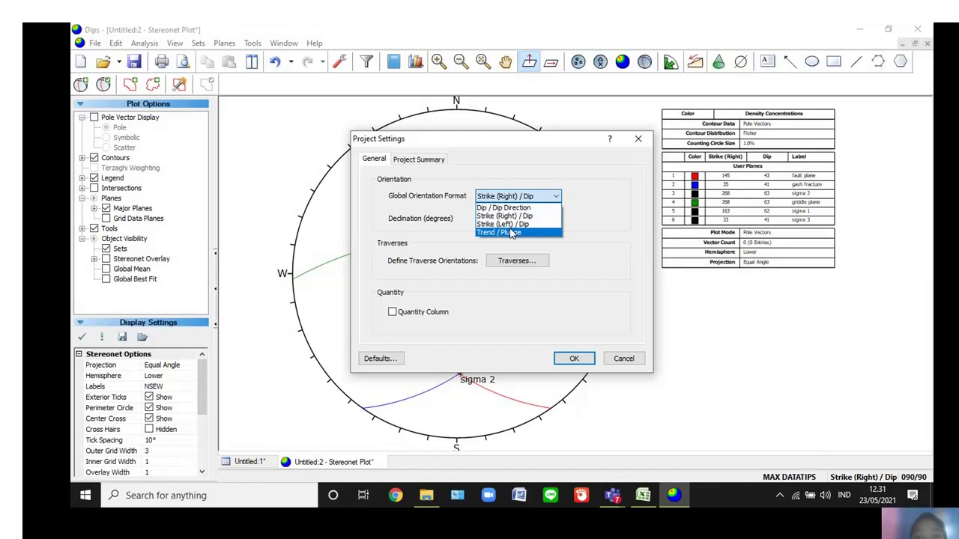
click(512, 234)
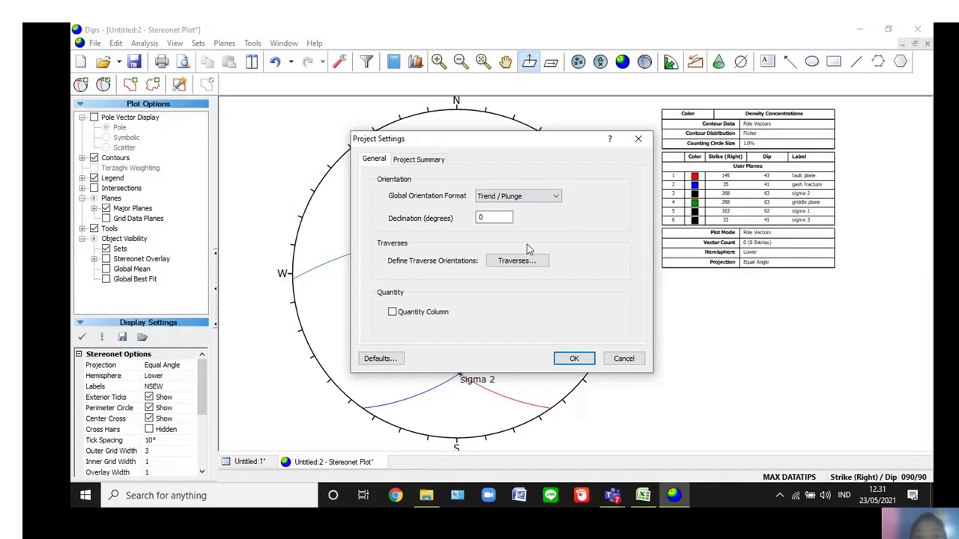
click(574, 359)
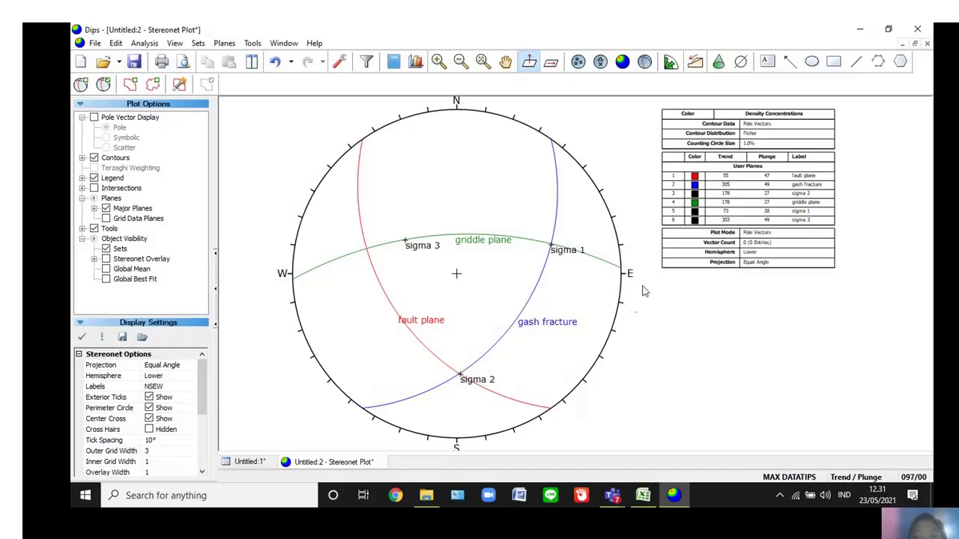
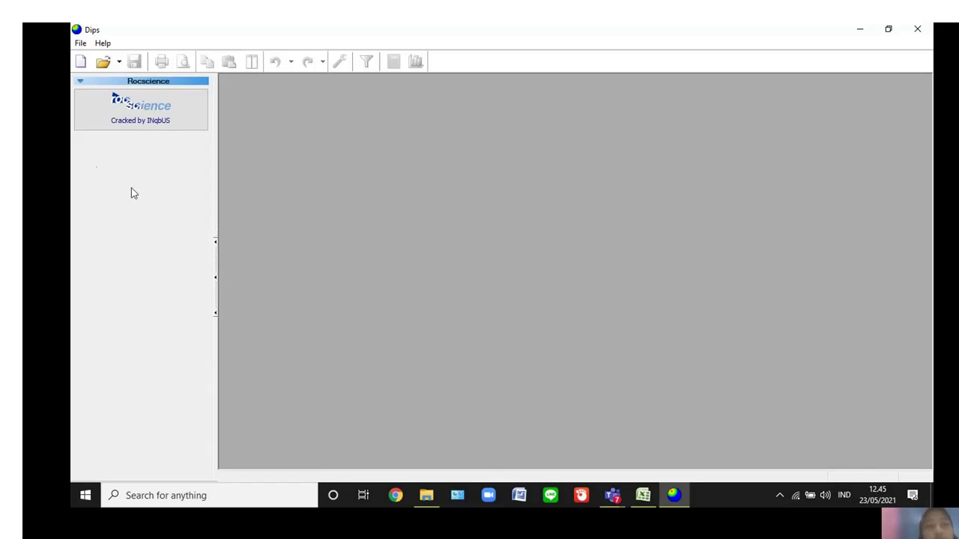
Create a new project with the Strike (Right) / Dip orientation format, maximize its data sheet and display a contour stereonet plot
click(80, 44)
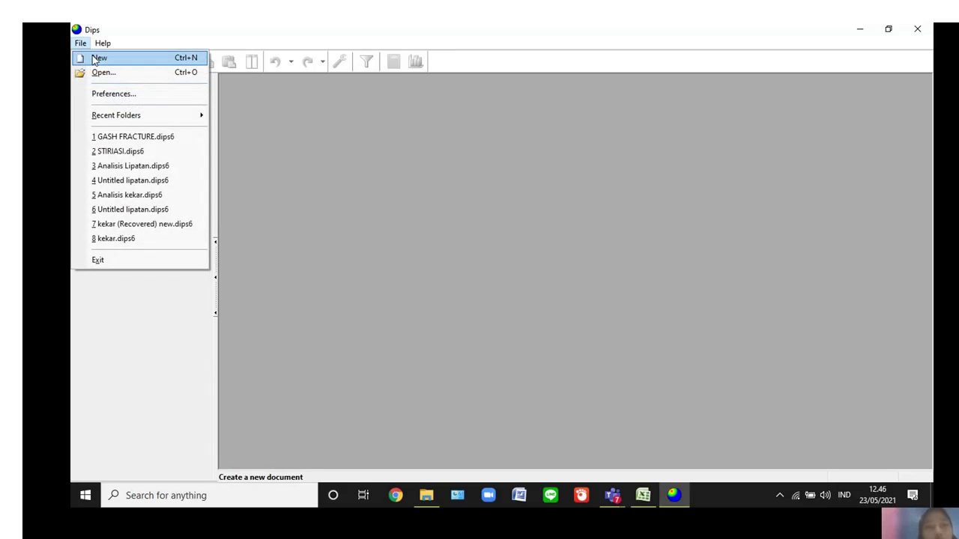
click(97, 59)
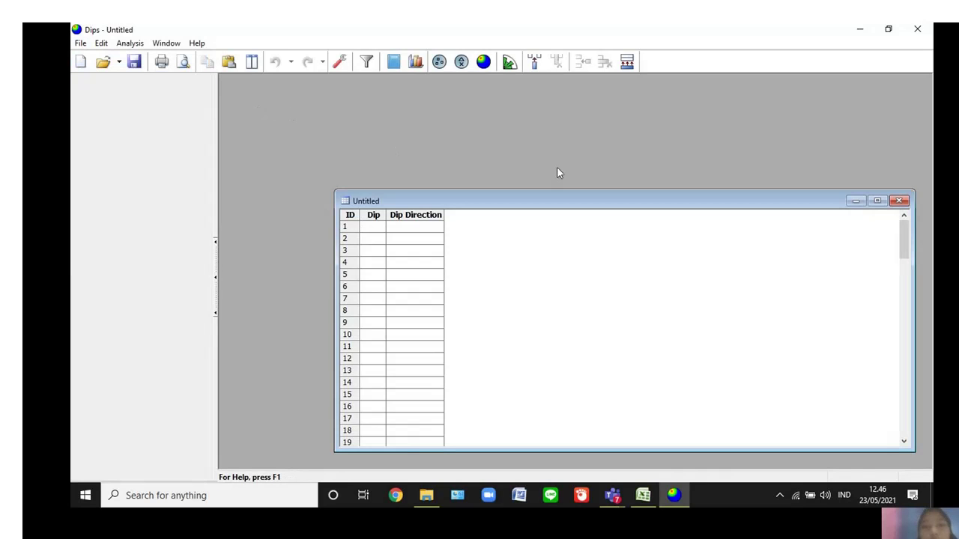
click(339, 63)
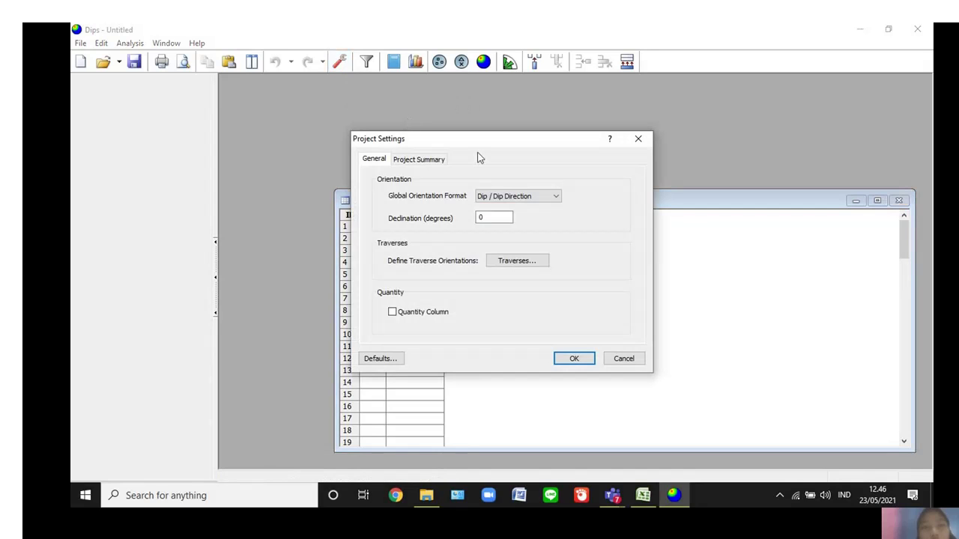
click(553, 195)
click(551, 218)
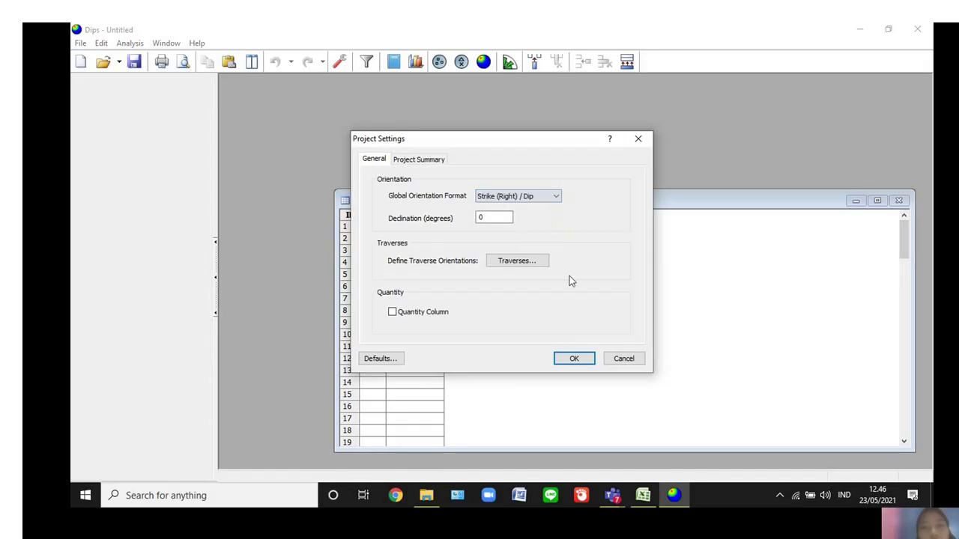
click(574, 359)
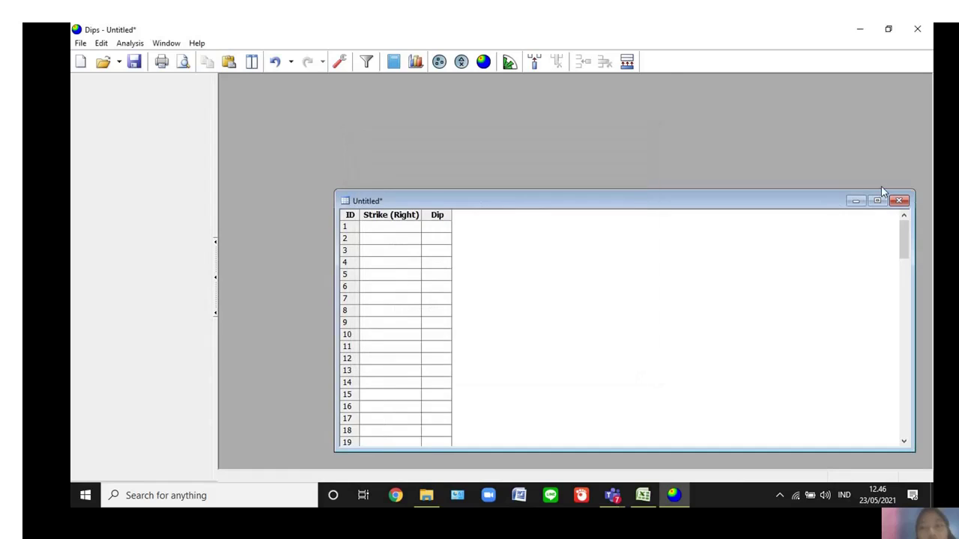
click(881, 200)
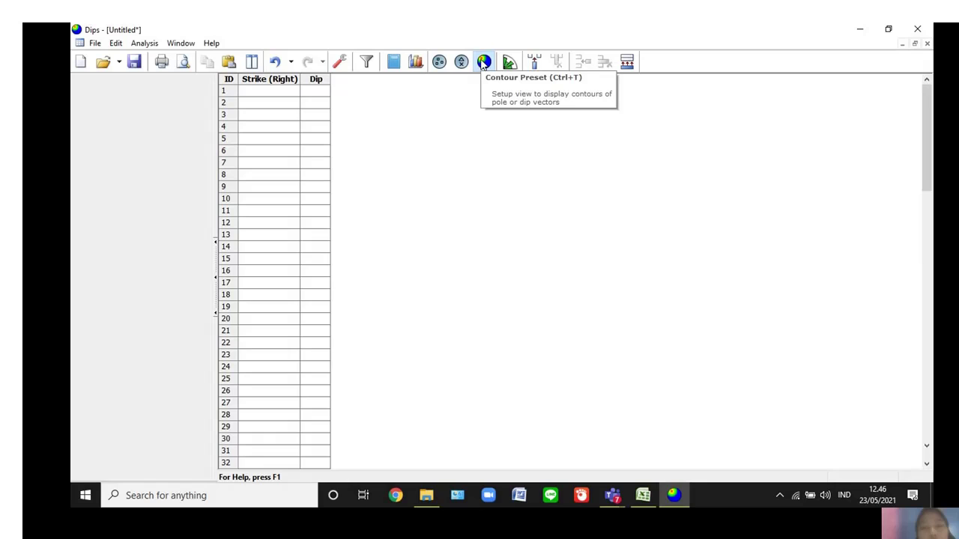
click(483, 62)
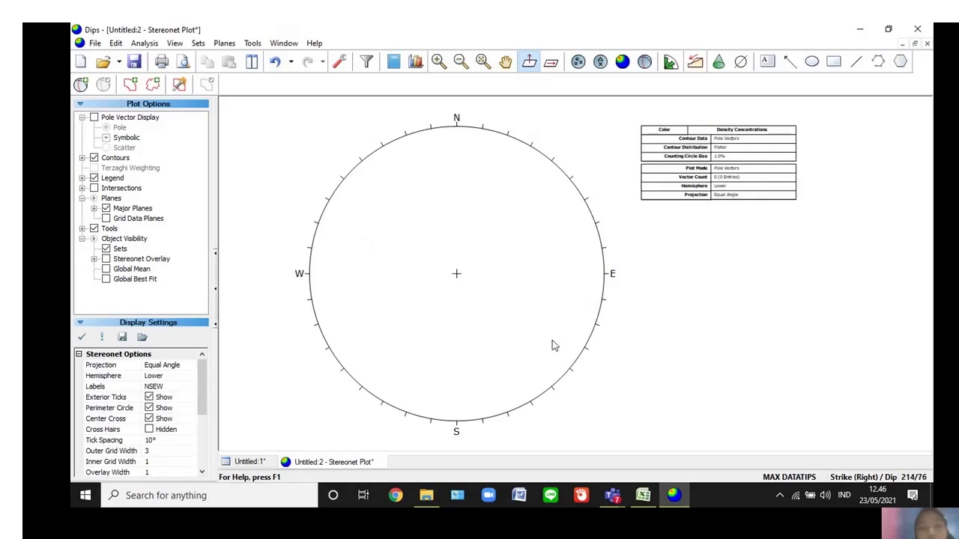
Switch to Excel and try to copy the dragfold data's fault plane value 235/43 from cell A8 of the Sesar sheet
click(645, 502)
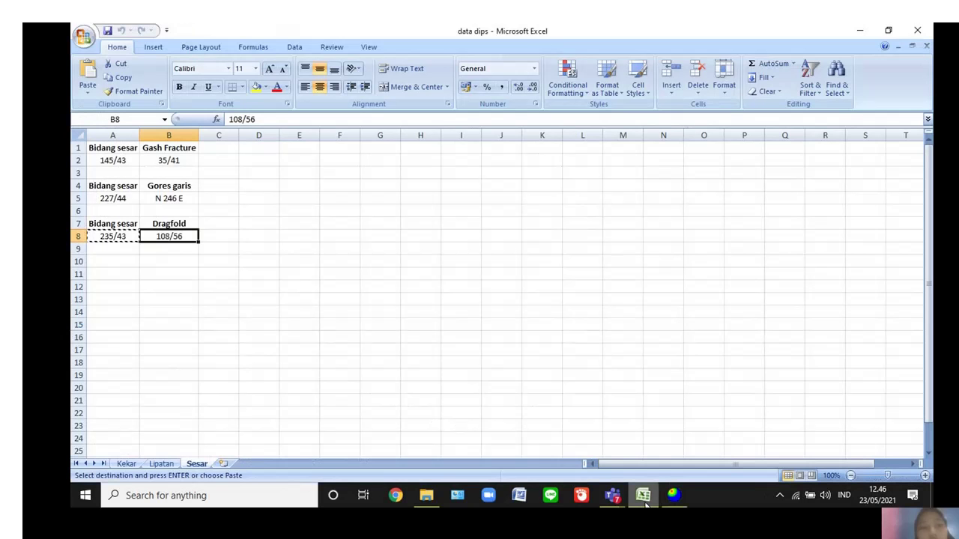
click(105, 240)
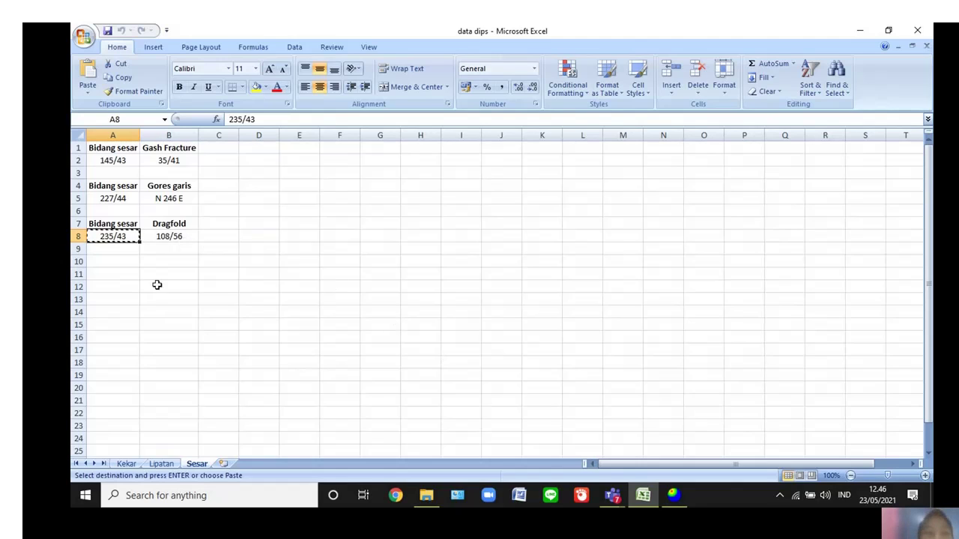
key(Escape)
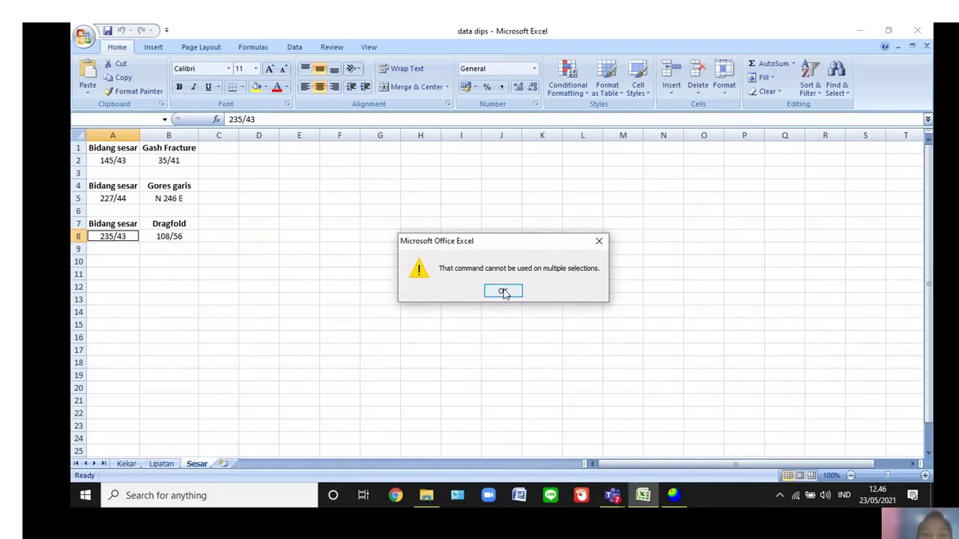
click(504, 293)
click(570, 324)
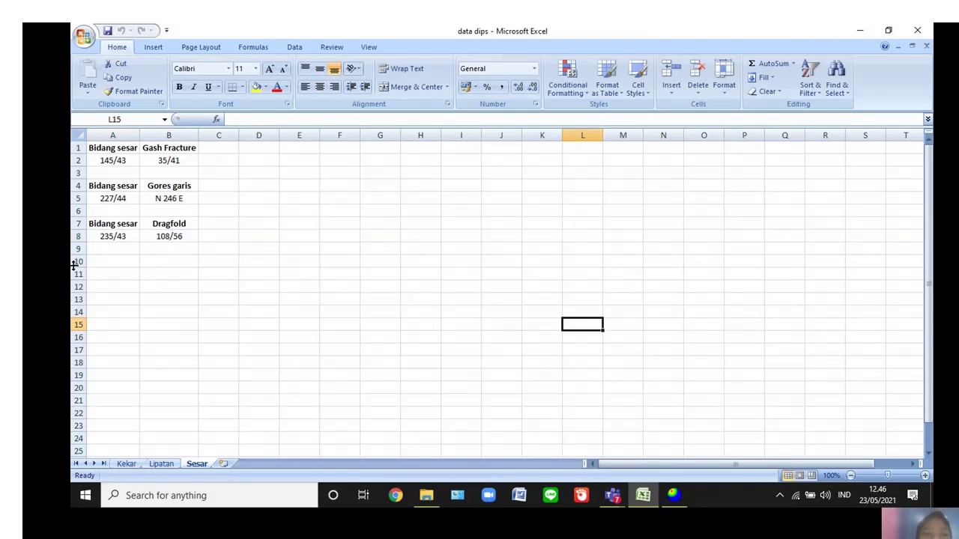
click(108, 233)
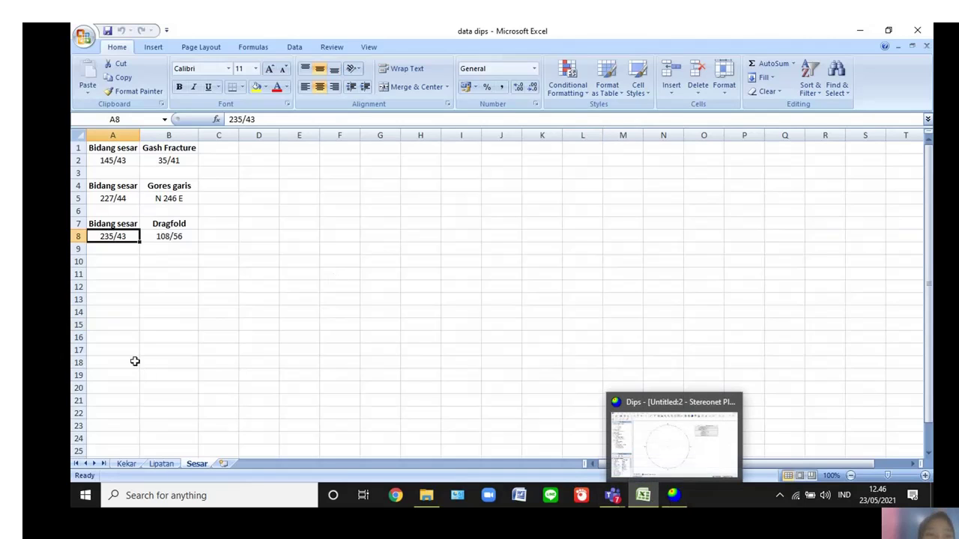
ctrl+click(99, 238)
key(ctrl+c)
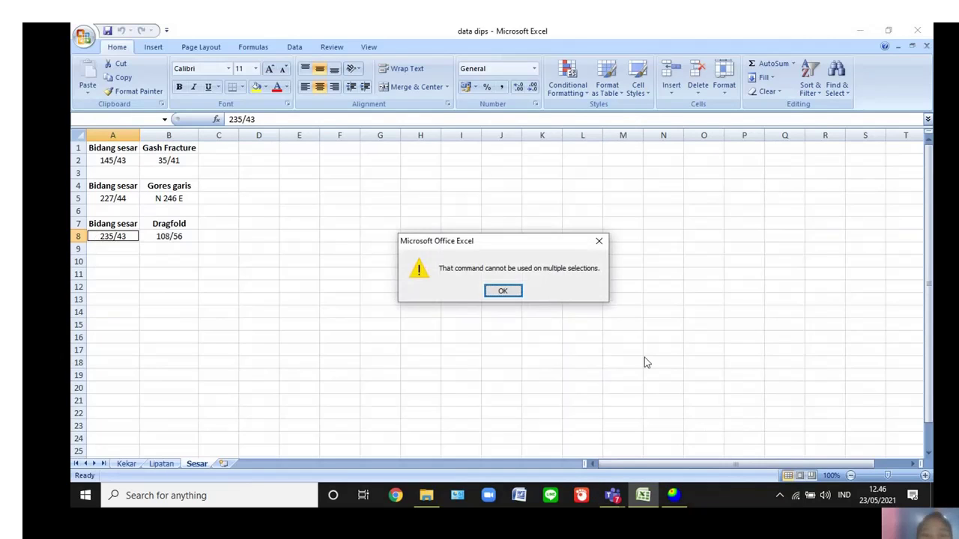
click(496, 292)
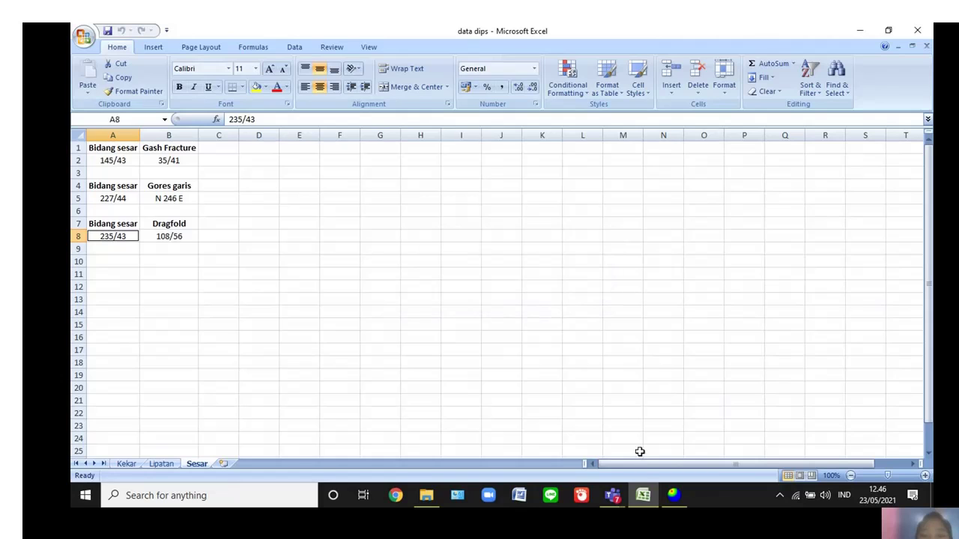
mouse_move(616, 492)
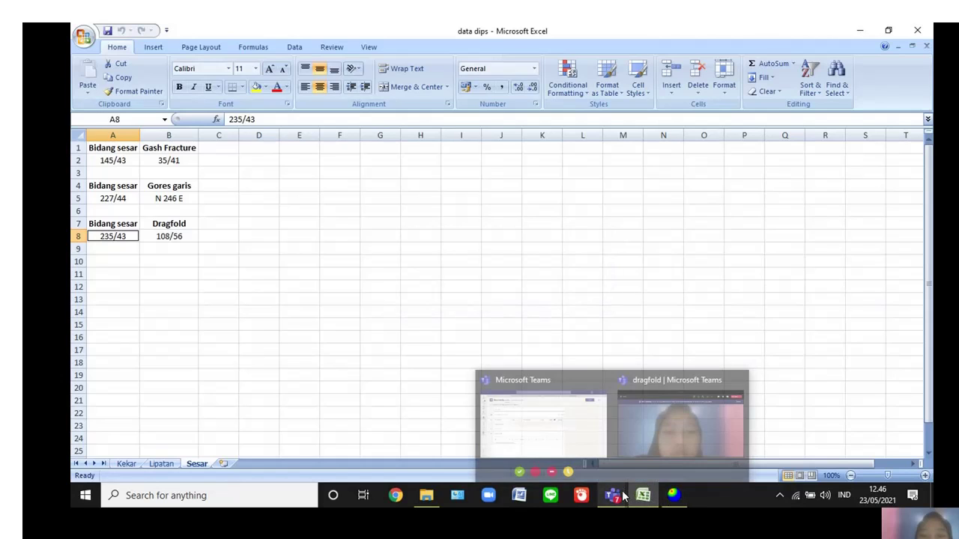
click(657, 424)
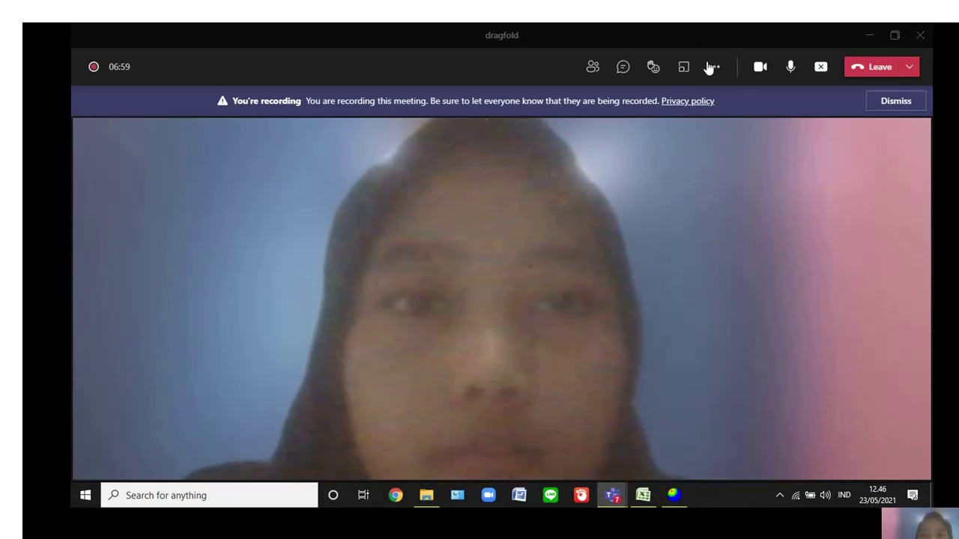
click(714, 66)
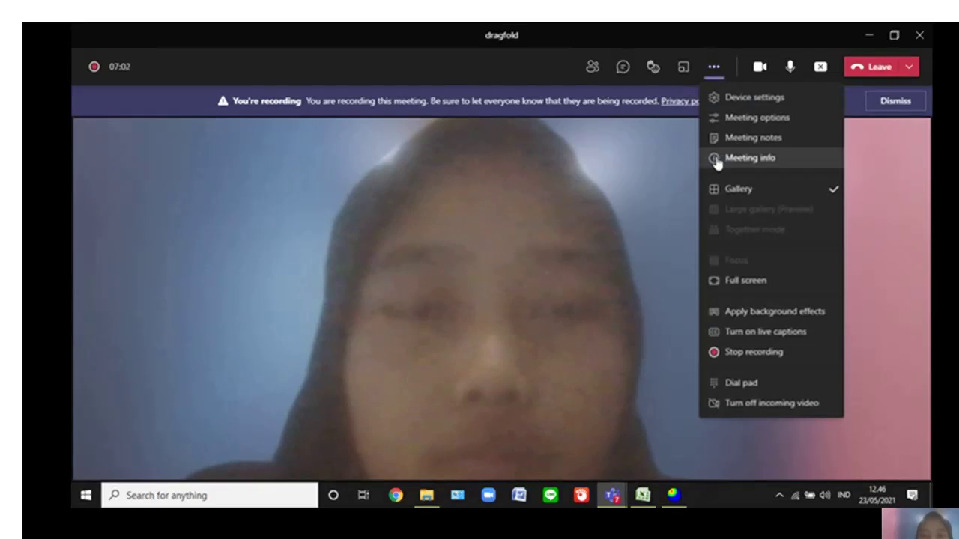
click(564, 237)
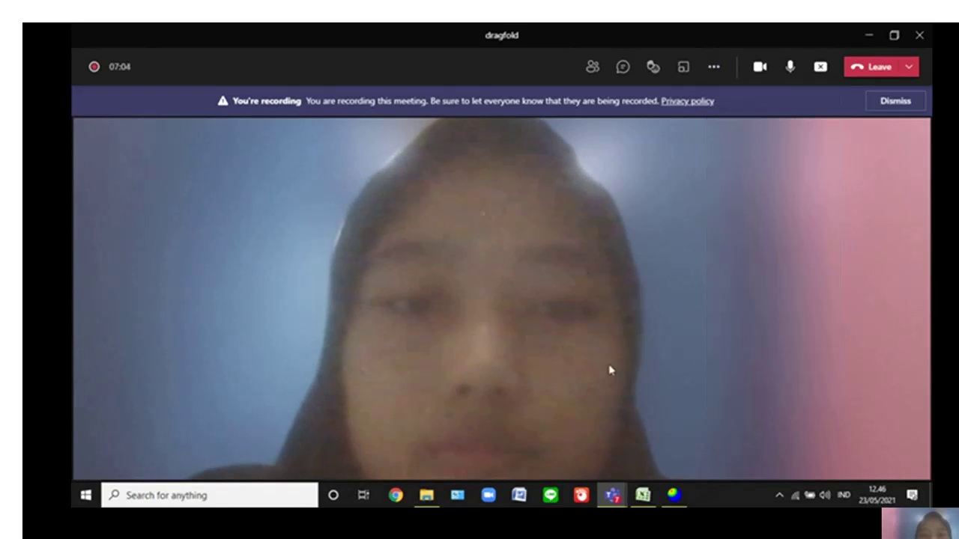
Switch back to Dips and close the empty stereonet plot and its untitled project without saving
click(675, 494)
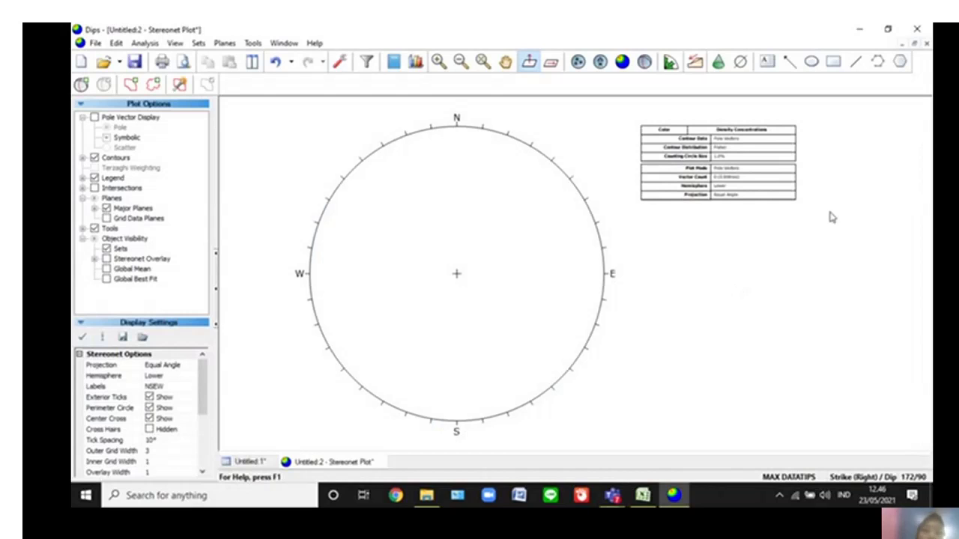
click(927, 47)
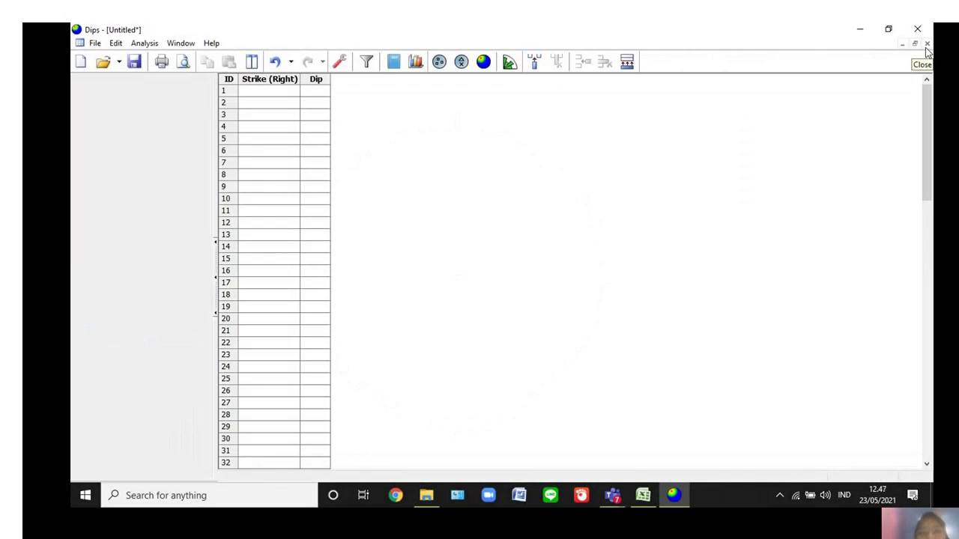
click(926, 45)
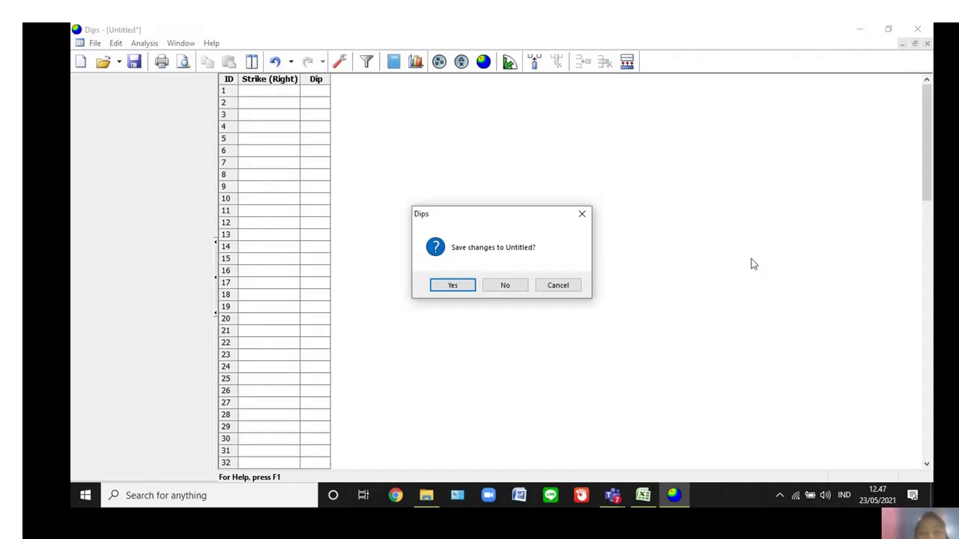
click(512, 285)
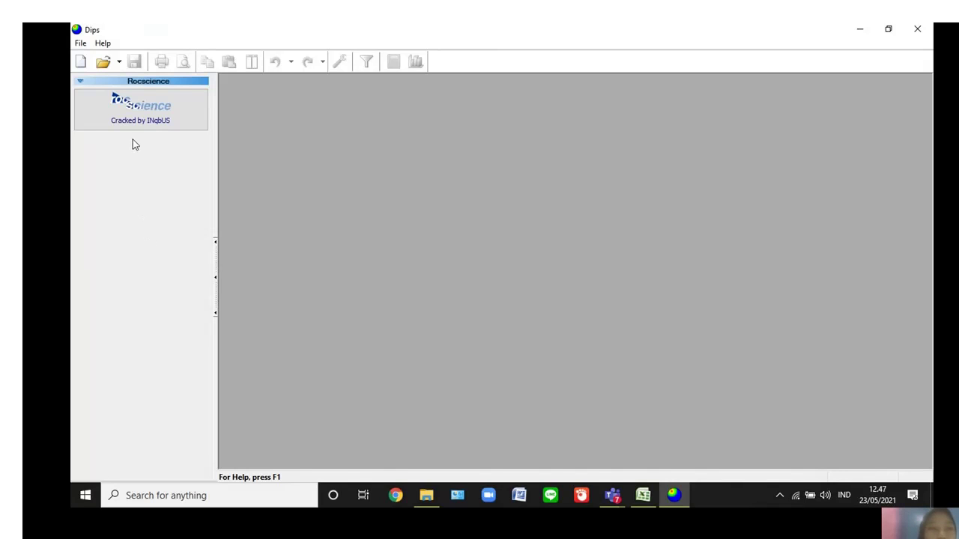
Start a new project in Strike (Right) / Dip format and display its contour stereonet plot in a maximized window
click(81, 45)
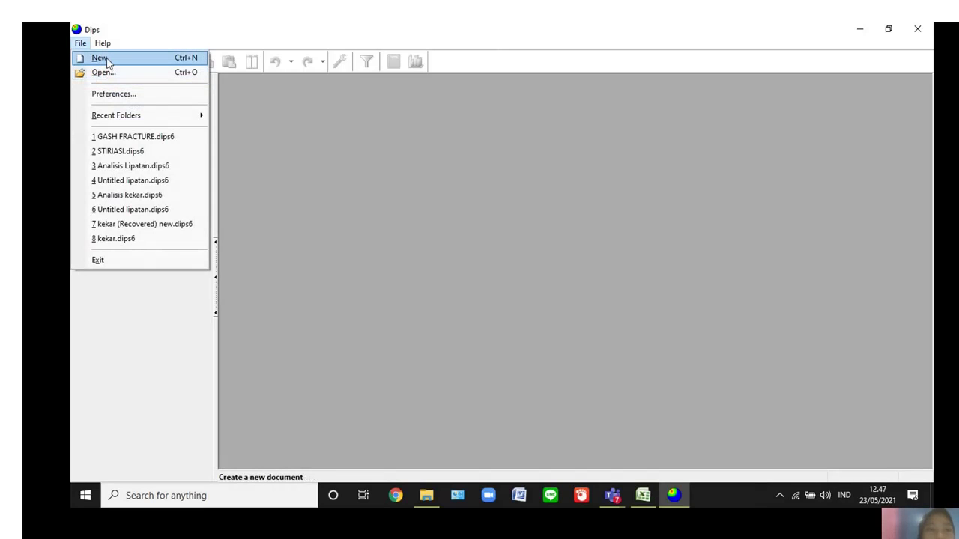
click(106, 60)
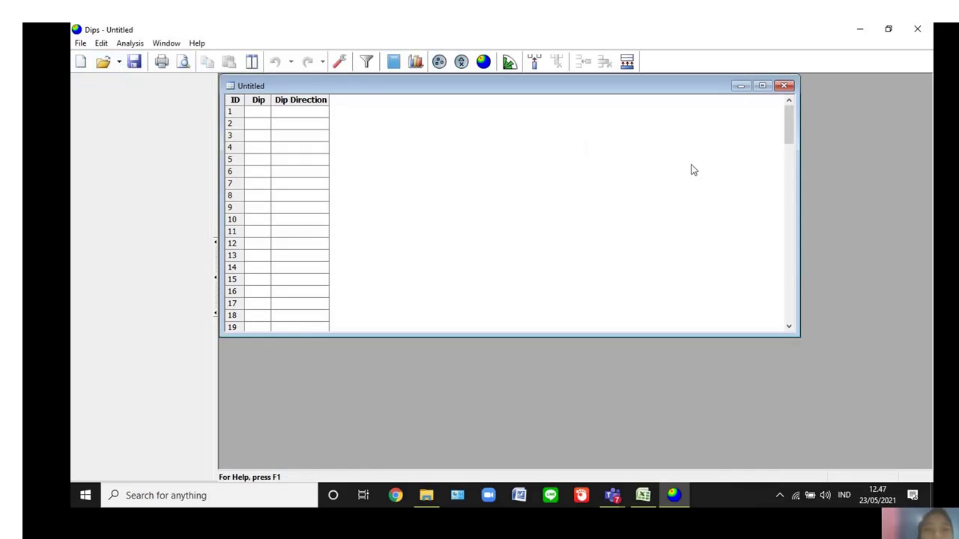
click(343, 62)
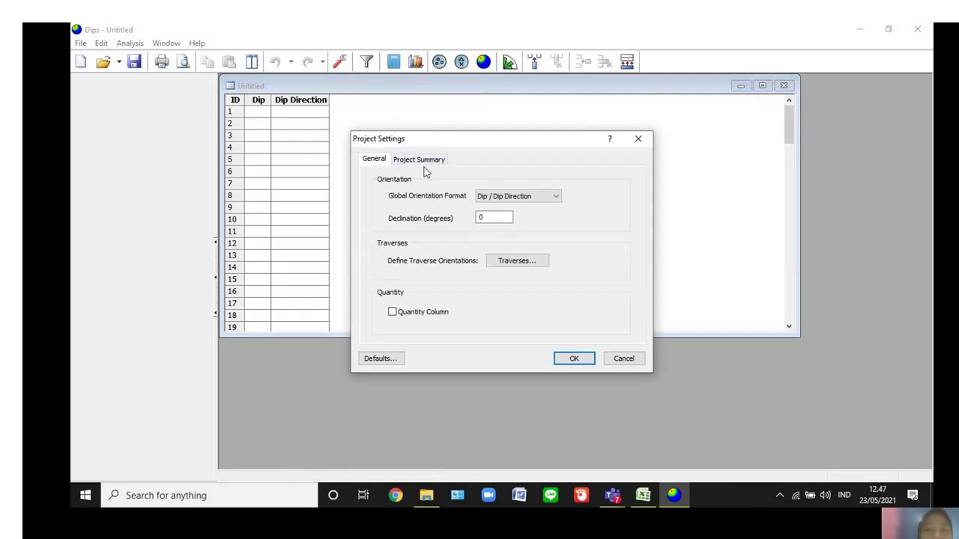
click(519, 198)
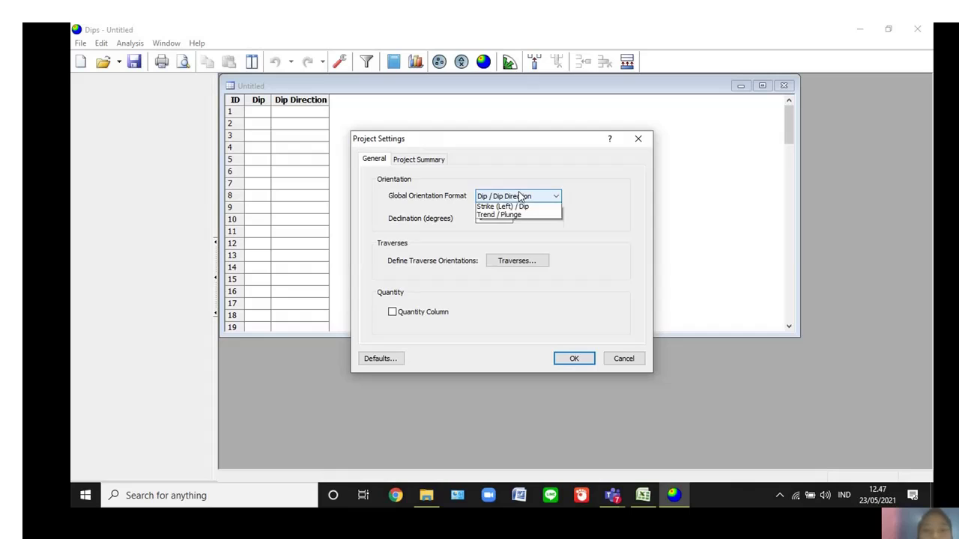
click(529, 218)
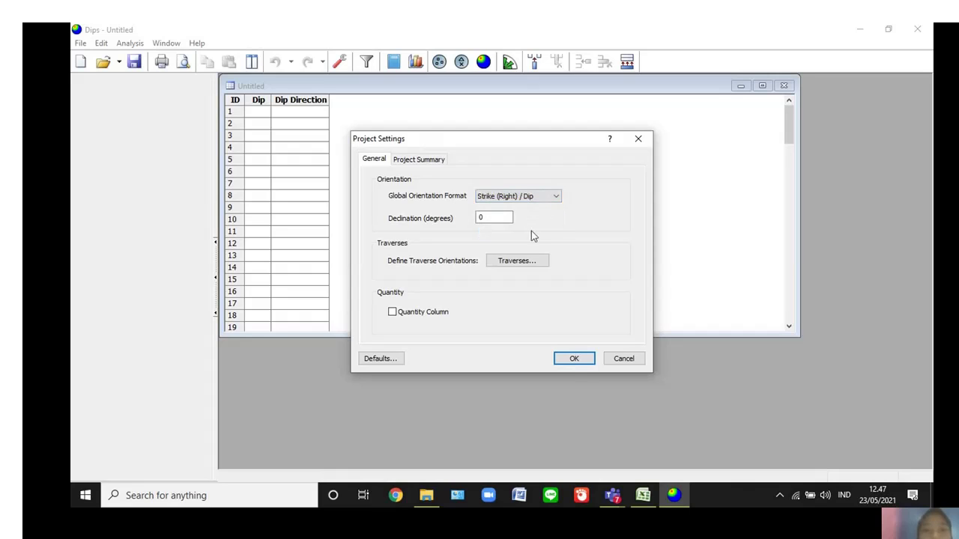
click(573, 358)
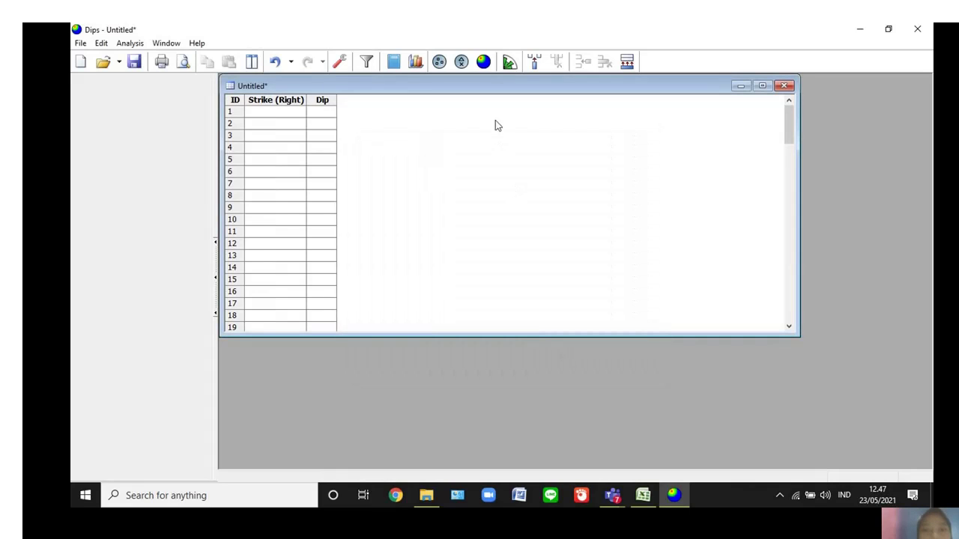
click(484, 63)
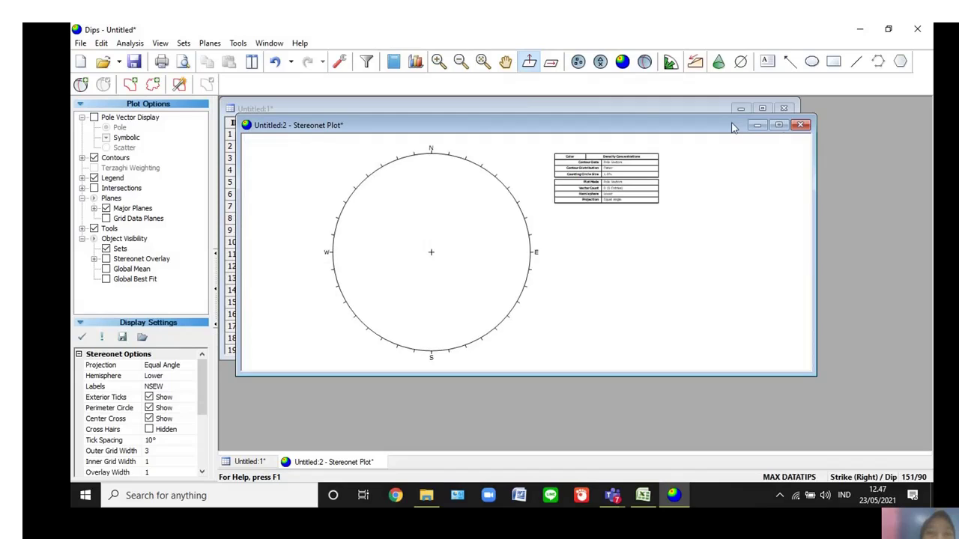
double_click(733, 127)
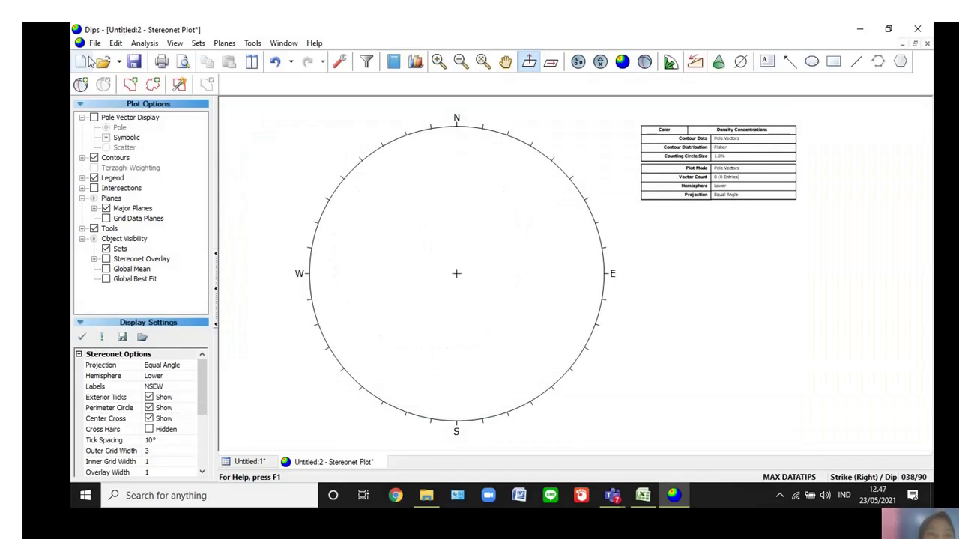
Start a new user plane on the empty stereonet and label it "fault plane"
click(81, 84)
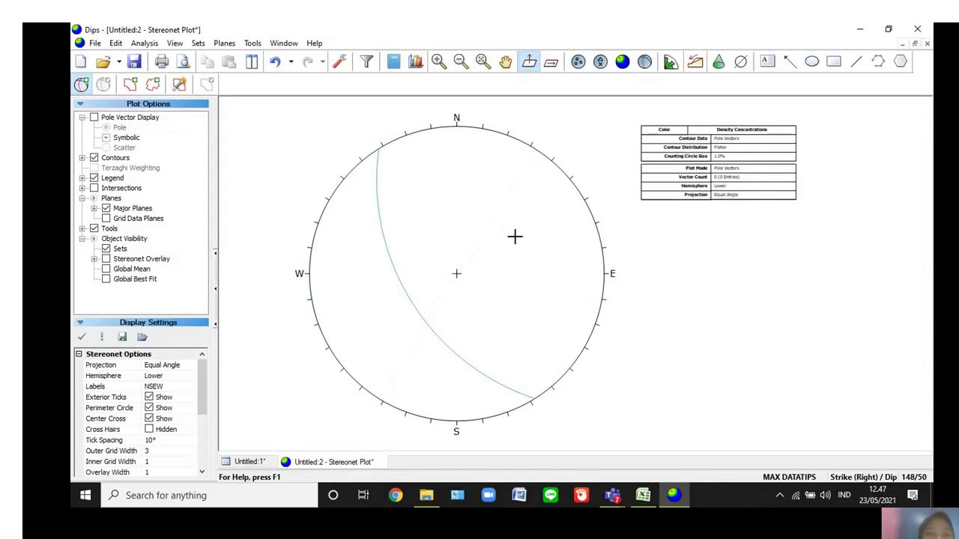
click(430, 223)
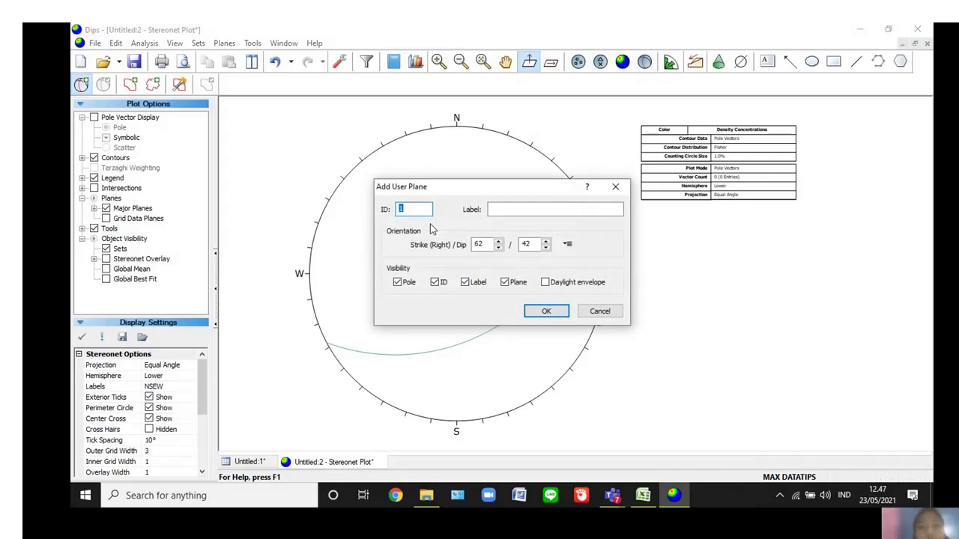
click(500, 210)
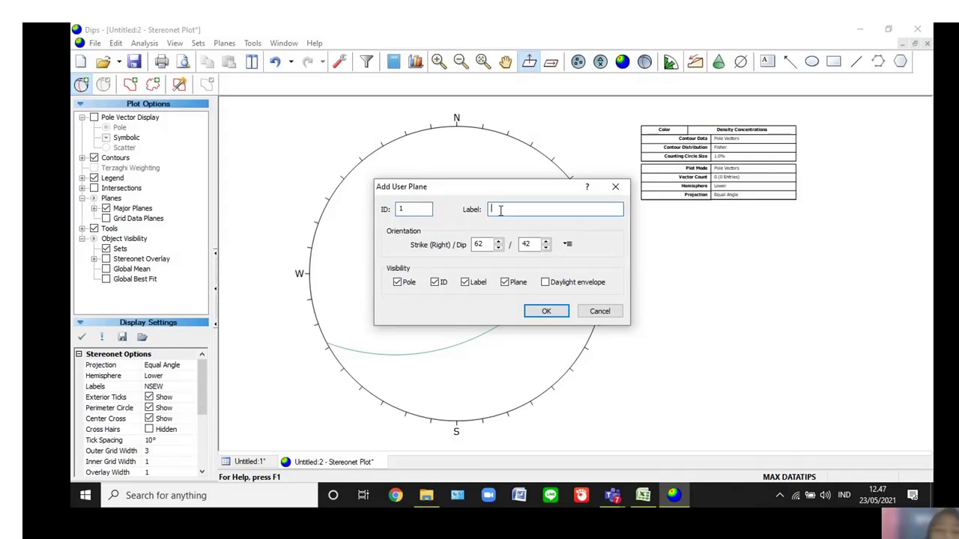
text(faul)
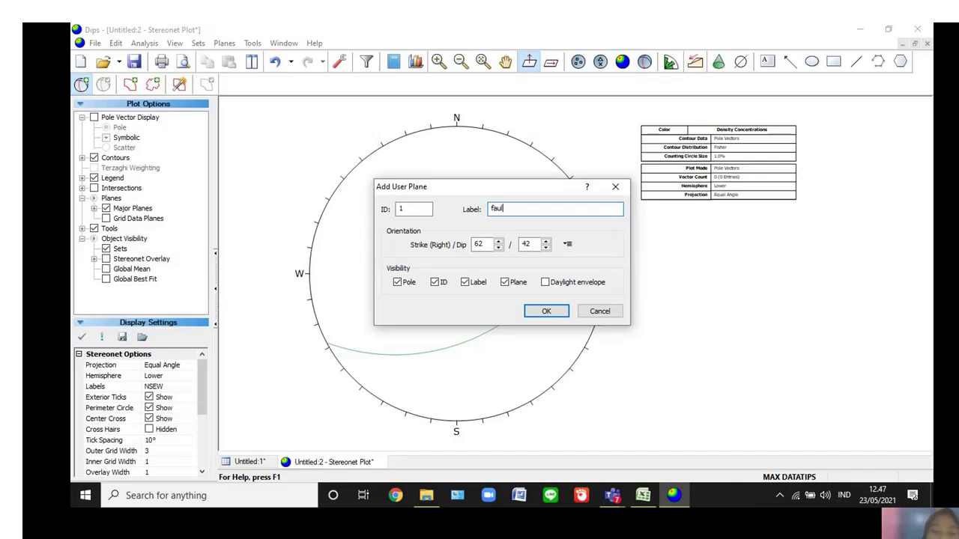
text(t plane)
Check the fault plane's orientation in the Excel data and set the plane's strike and dip to 235/43 in Dips
click(485, 241)
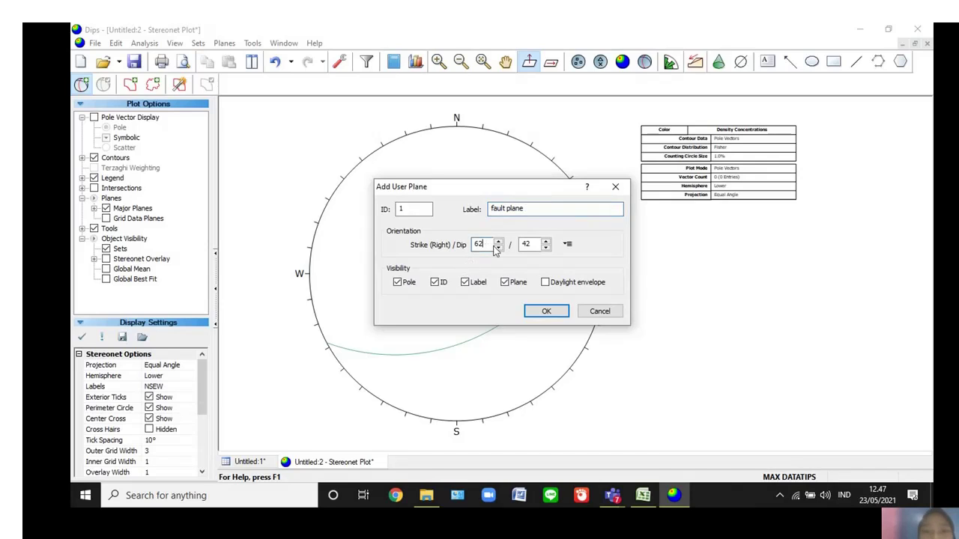
click(643, 495)
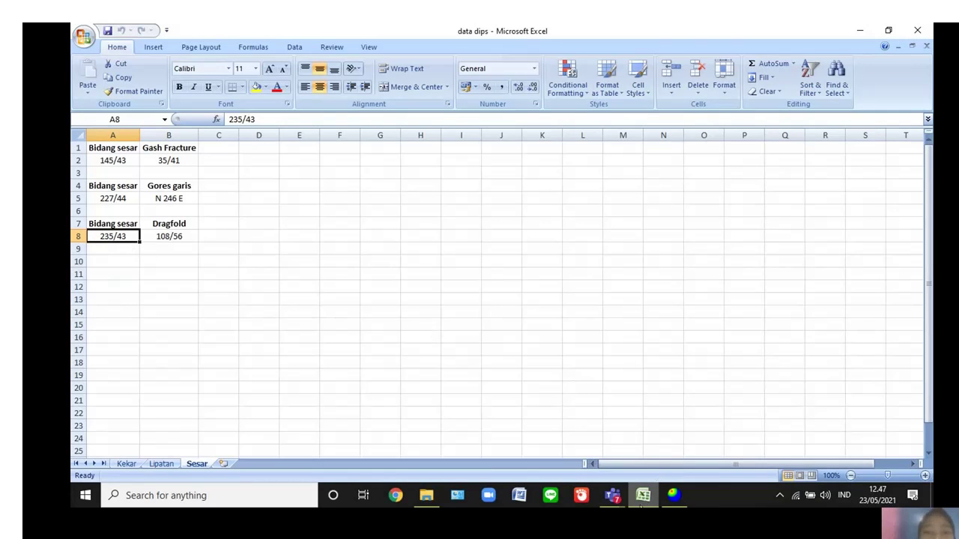
mouse_move(674, 506)
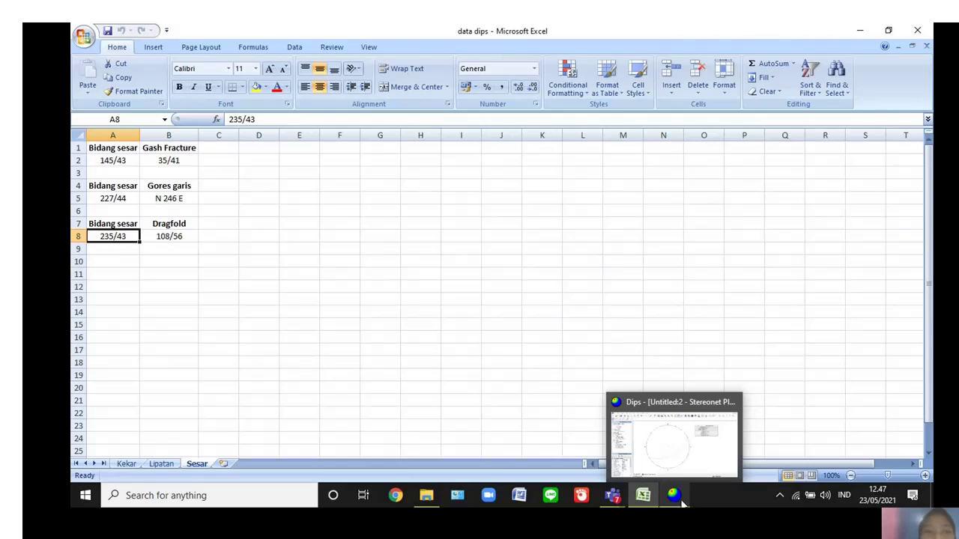
click(681, 505)
key(BackSpace)
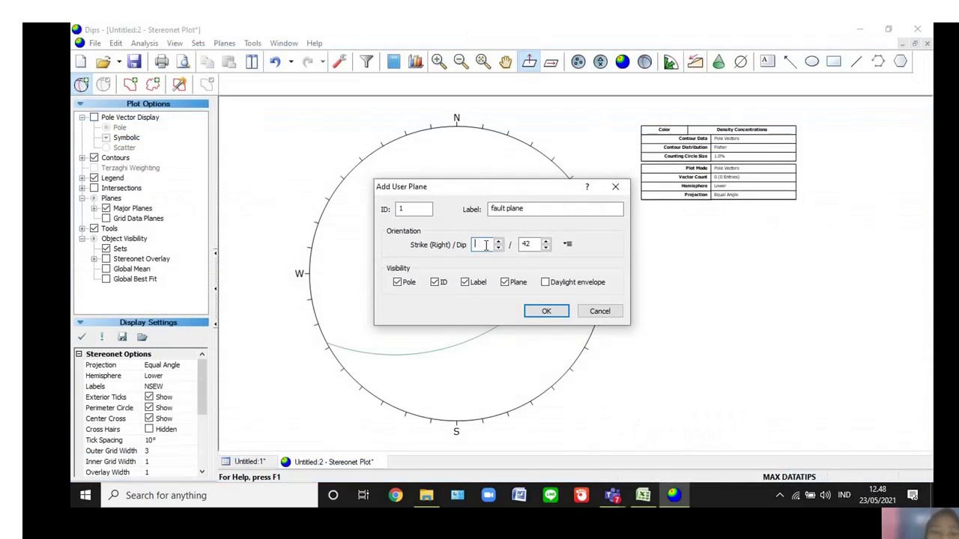
text(235)
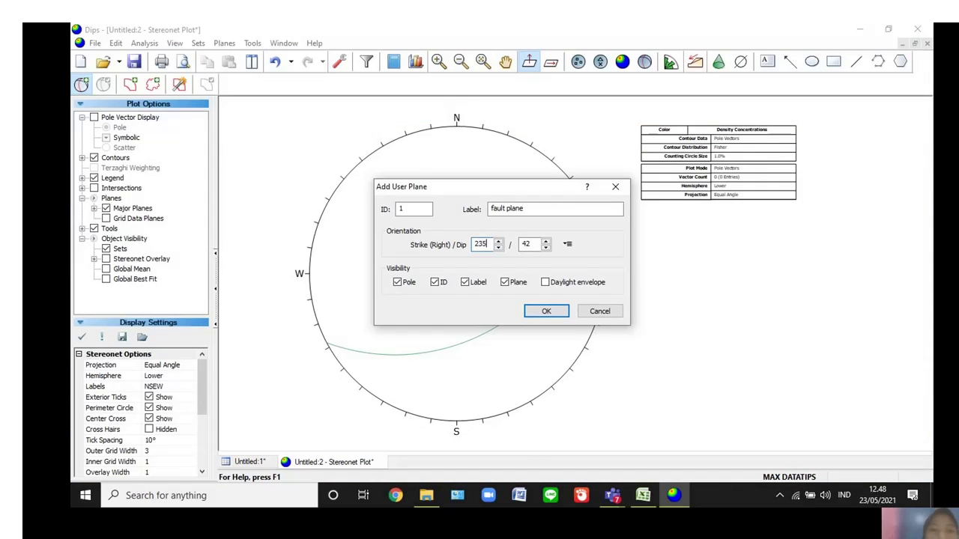
click(536, 244)
key(BackSpace)
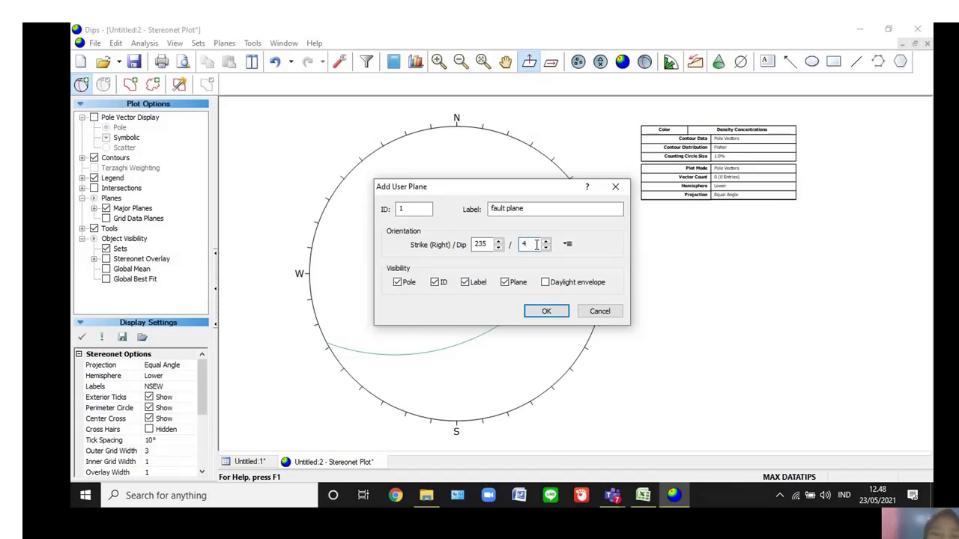
text(3)
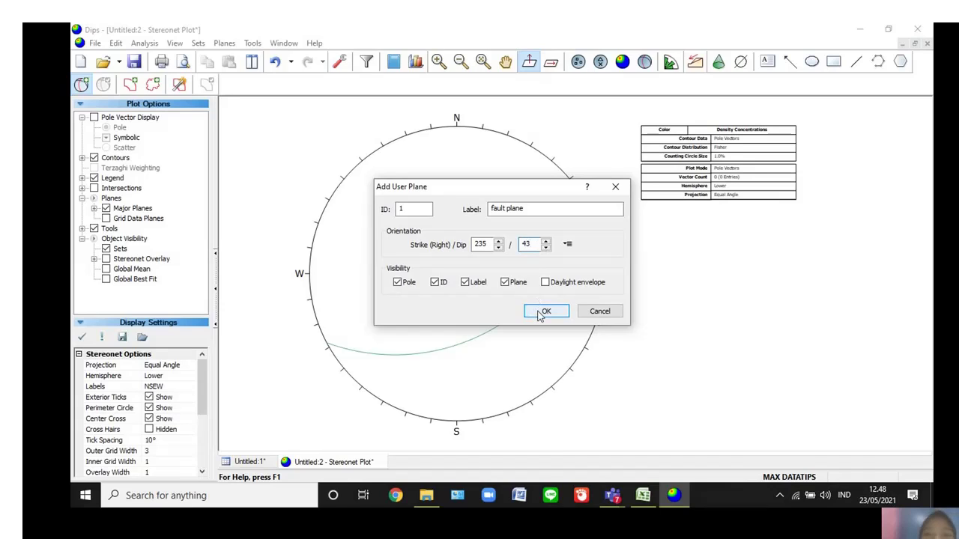
Hide the fault plane's pole and ID and add the plane to the stereonet
click(399, 285)
click(434, 283)
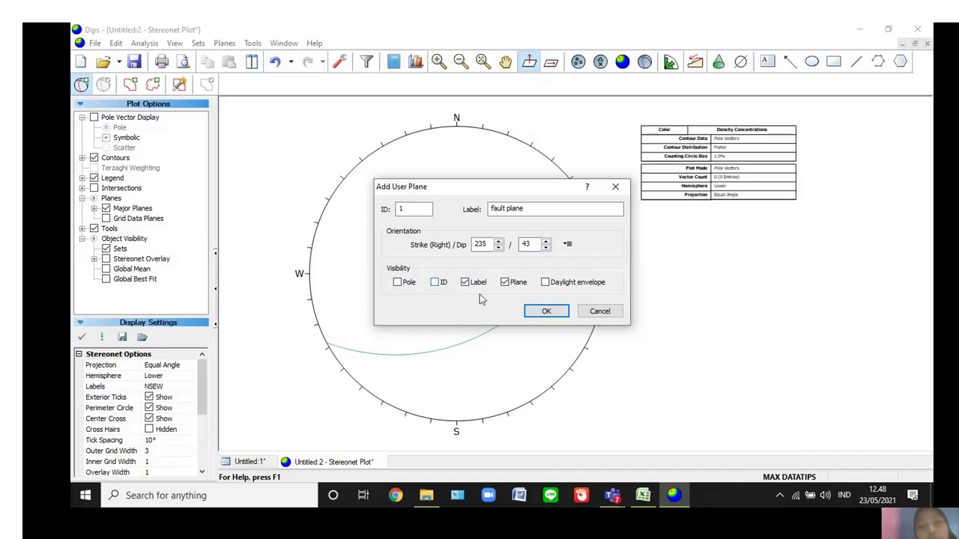
click(546, 311)
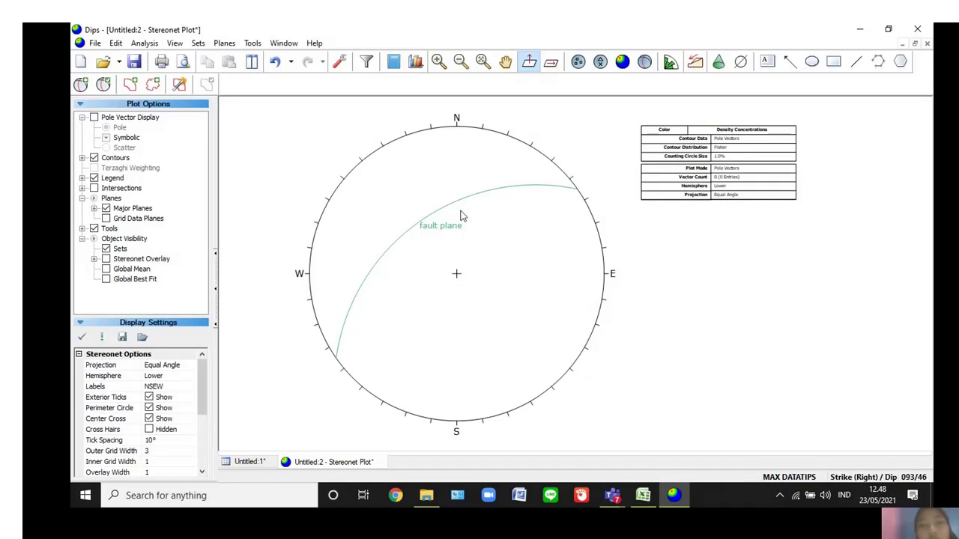
Start a second user plane, look up the Dragfold orientation in cell B8 of the Excel sheet, and return to Dips
mouse_move(457, 209)
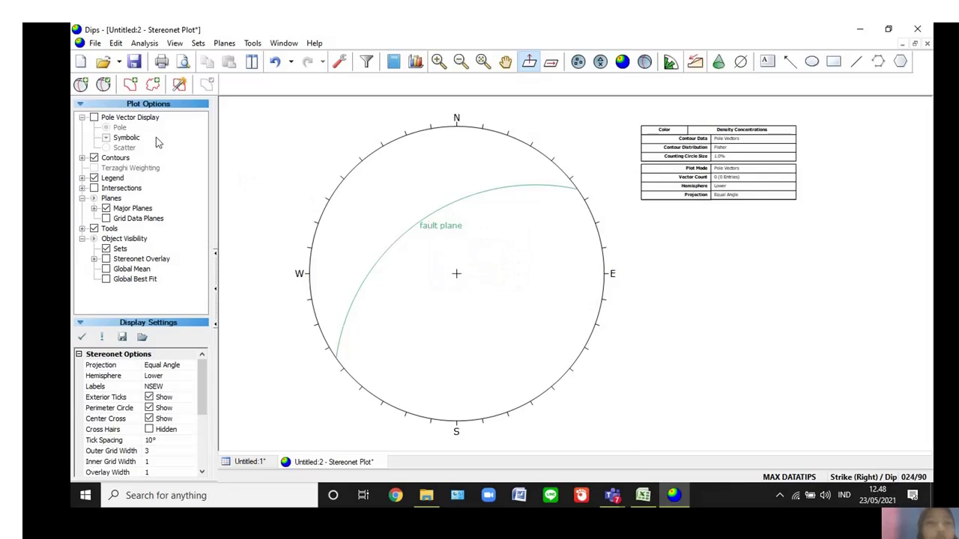
click(75, 87)
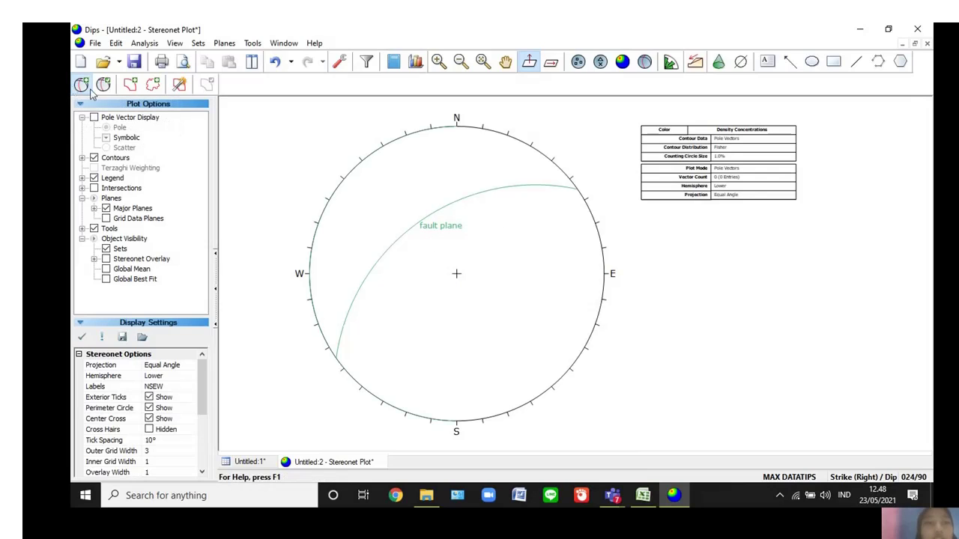
click(436, 264)
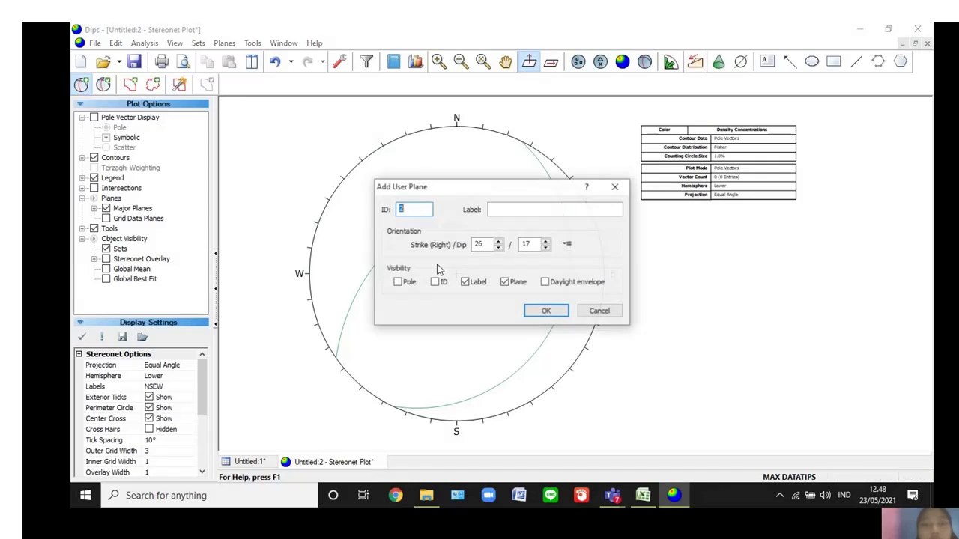
click(643, 495)
click(161, 238)
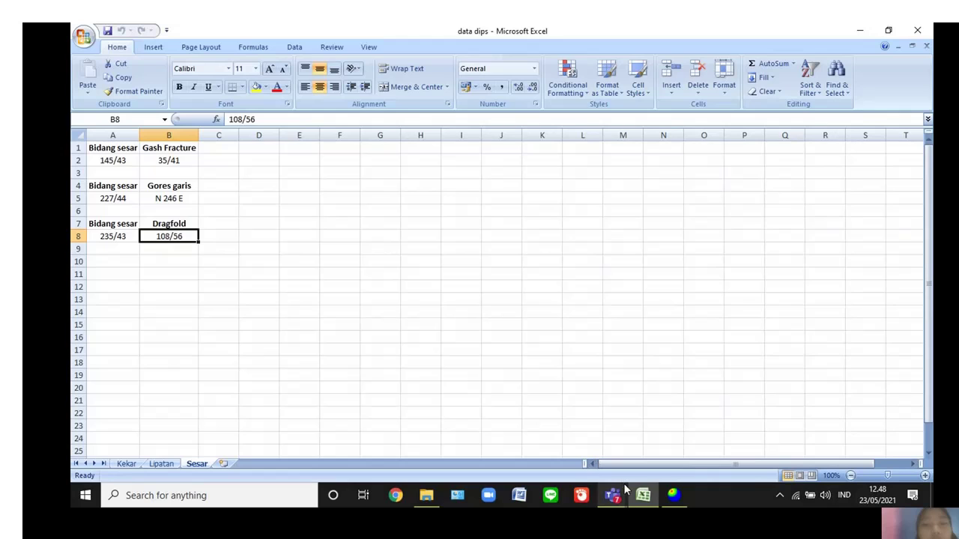
mouse_move(624, 485)
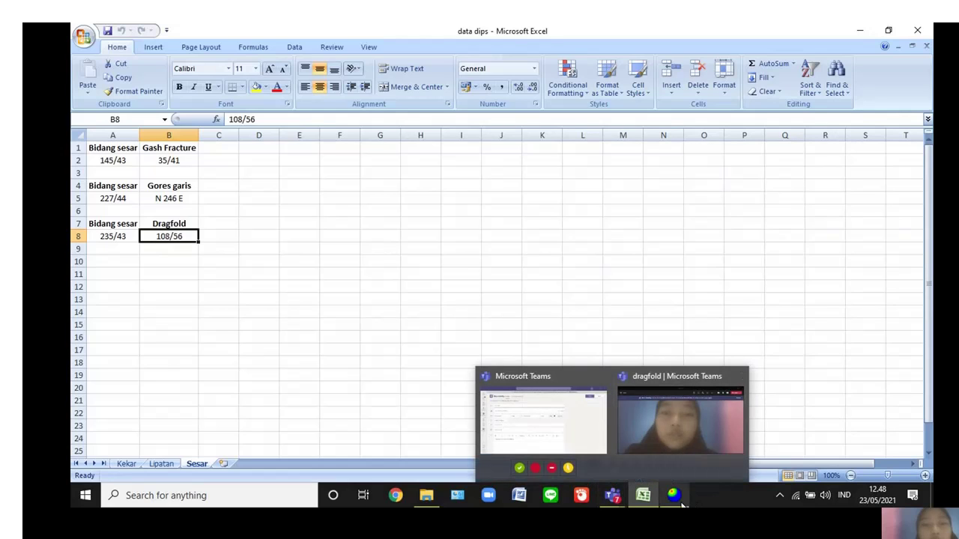
mouse_move(677, 501)
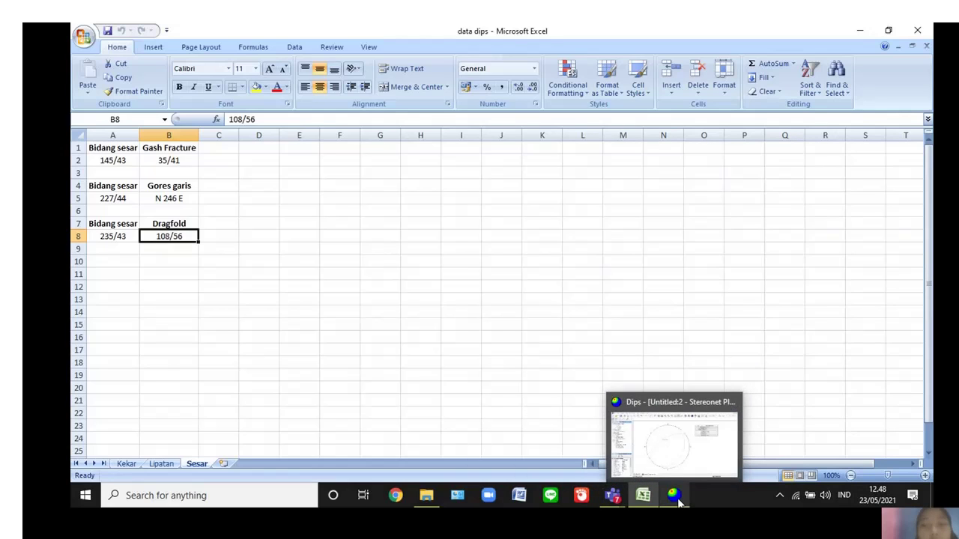
click(667, 452)
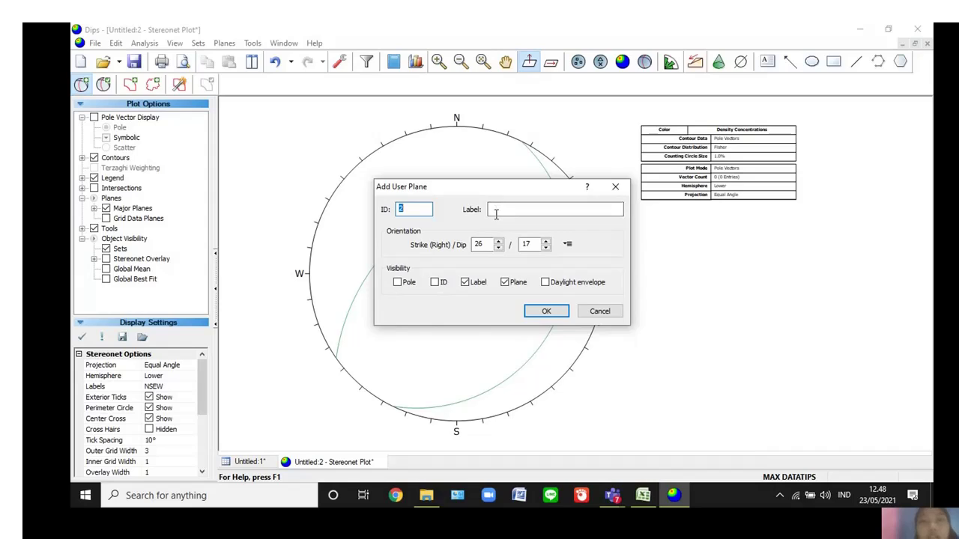
Label the second plane "dragfold" and set its strike to 108
click(496, 211)
text(drag)
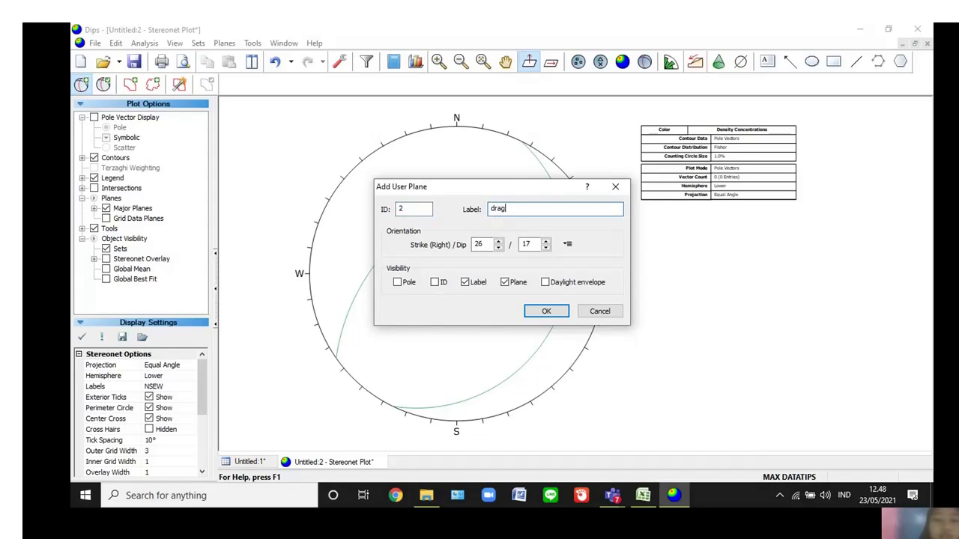
text(fold)
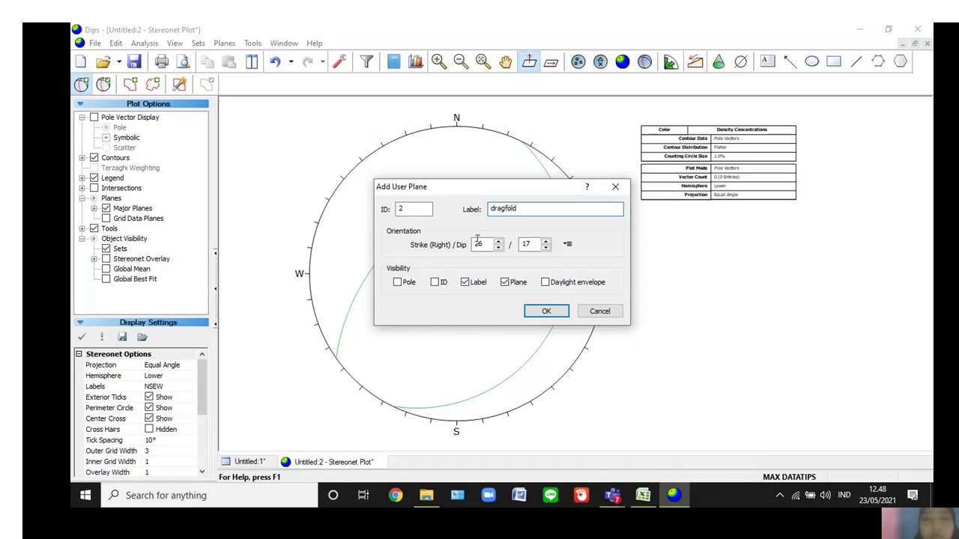
double_click(478, 243)
text(1)
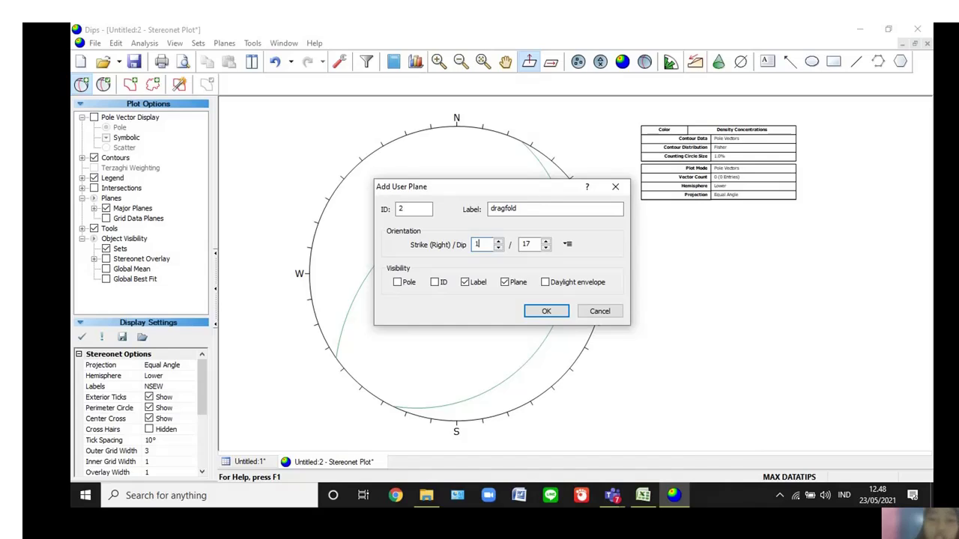
text(08)
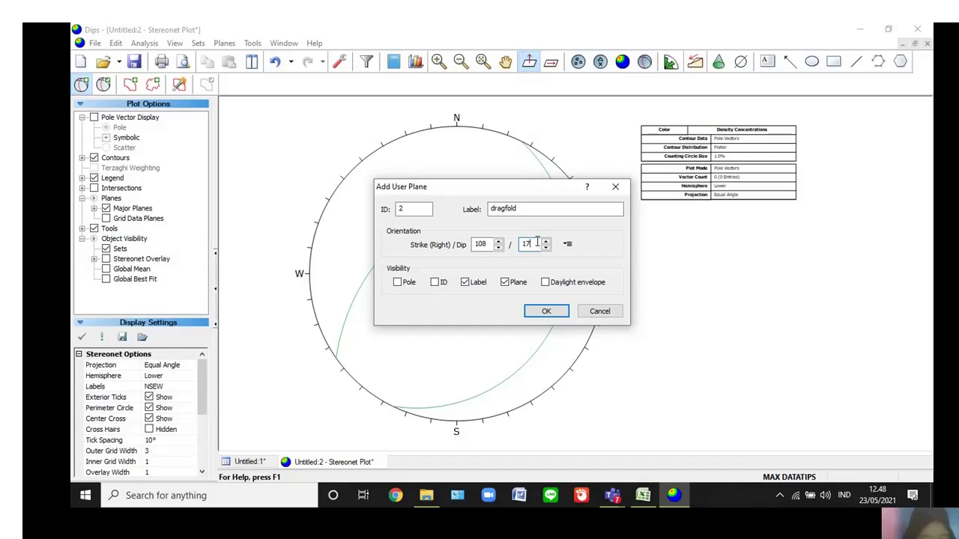
Recheck the dragfold value in Excel, set the plane's dip to 56 and add it to the stereonet in Dips
click(537, 242)
key(BackSpace)
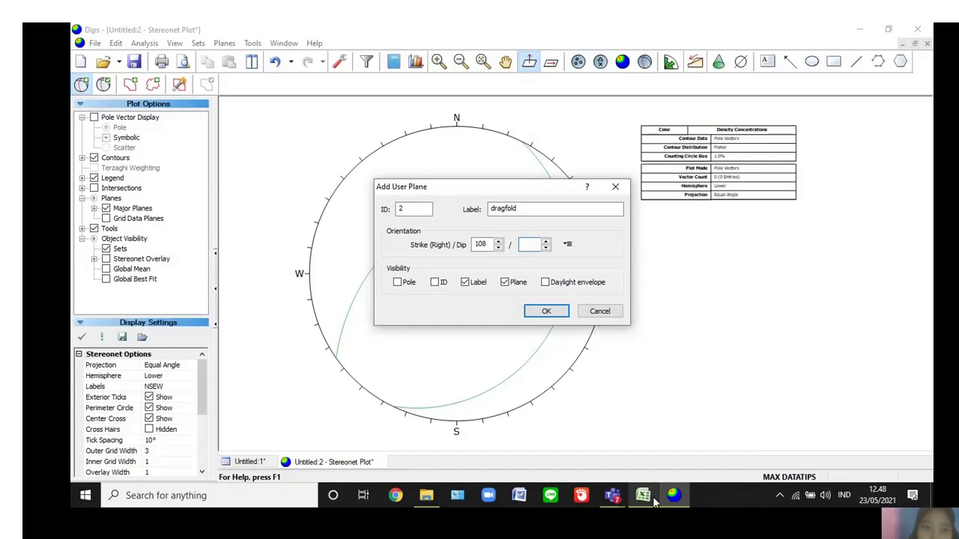
click(652, 497)
click(674, 495)
key(BackSpace)
text(56)
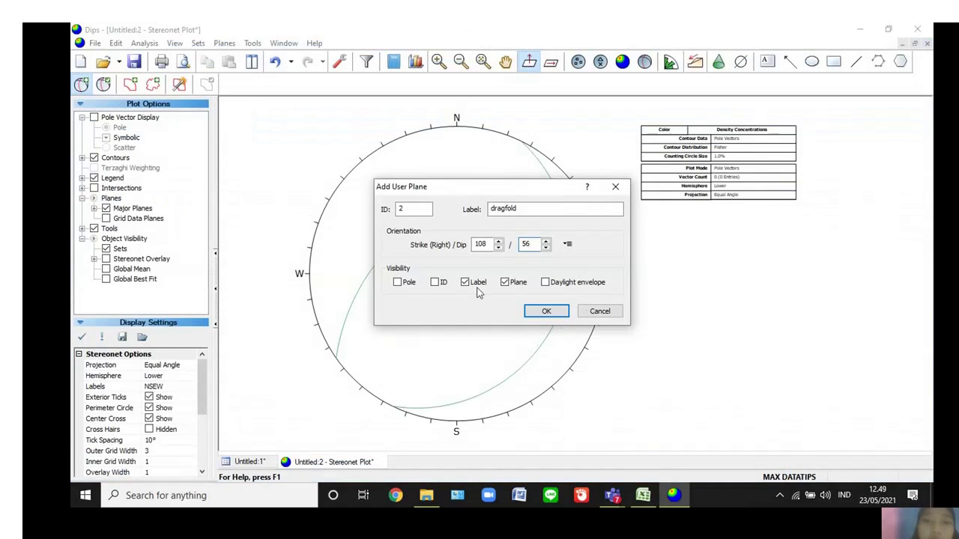
click(548, 311)
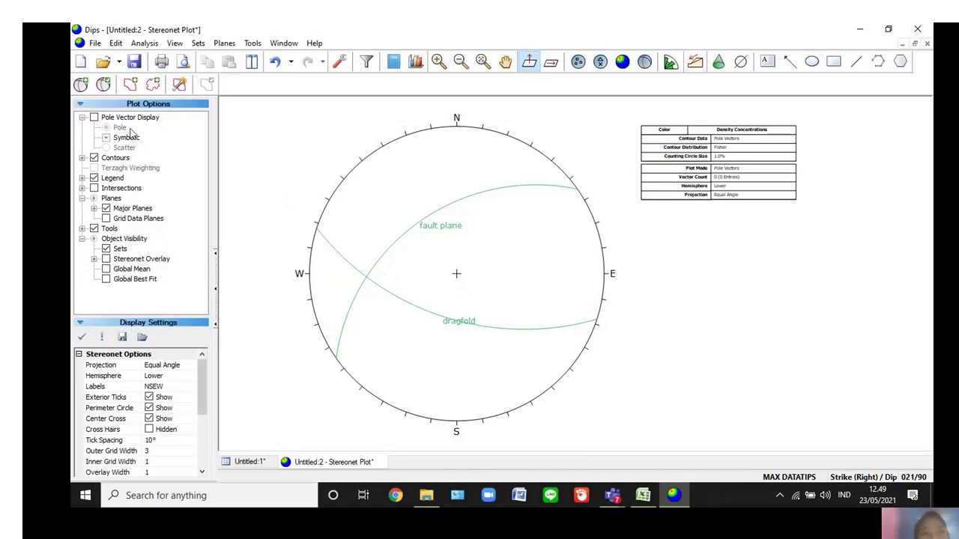
Add a user plane labelled "sigma 2" with its pole at the fault plane and dragfold intersection, showing the pole but hiding the plane
click(80, 86)
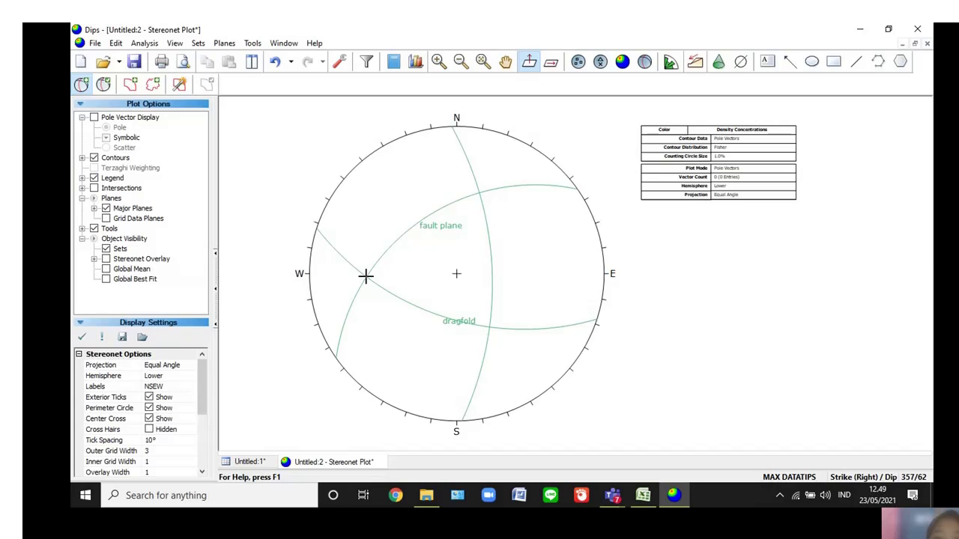
click(366, 276)
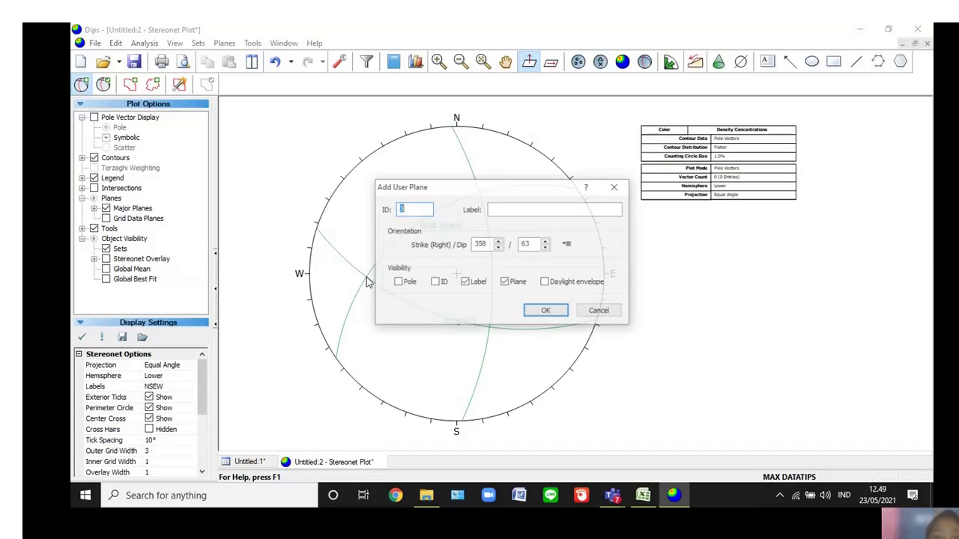
click(503, 211)
text(sigma 2)
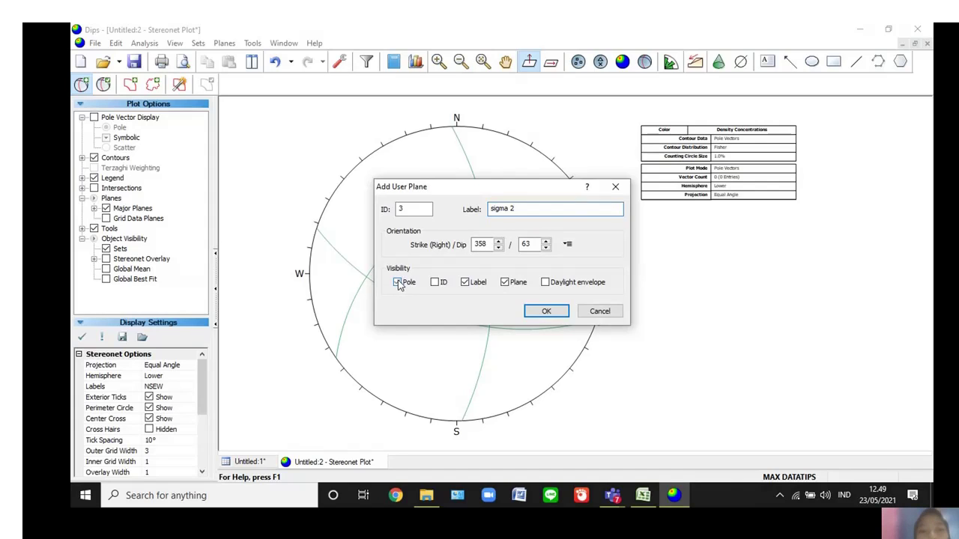
click(531, 318)
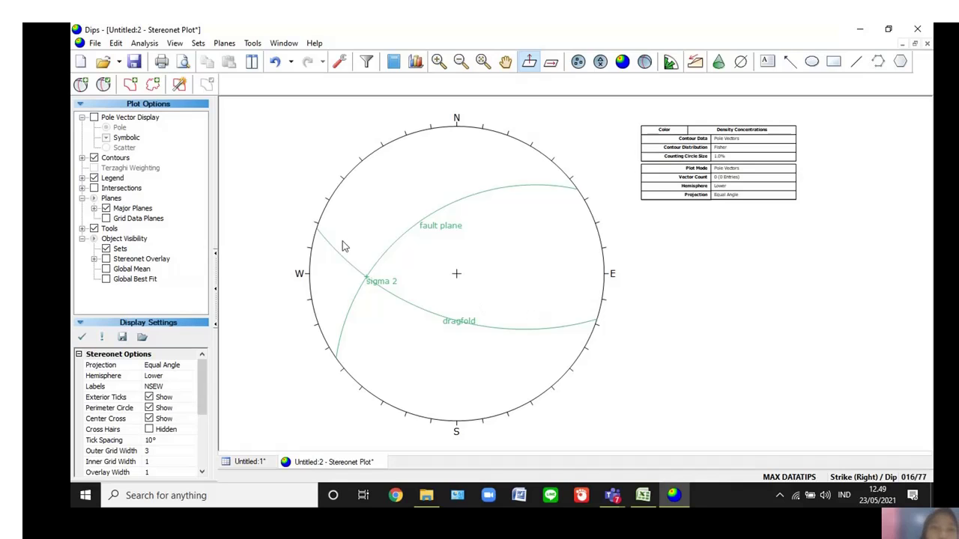
Add a user plane labelled "griddle plane" at 358/63 with its pole on sigma 2, showing the plane and label but hiding the pole
click(80, 85)
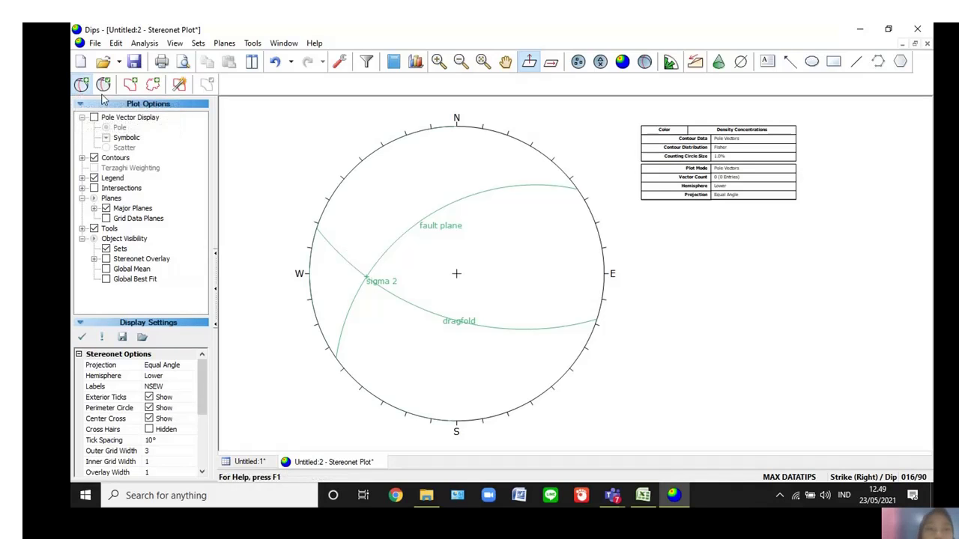
click(367, 277)
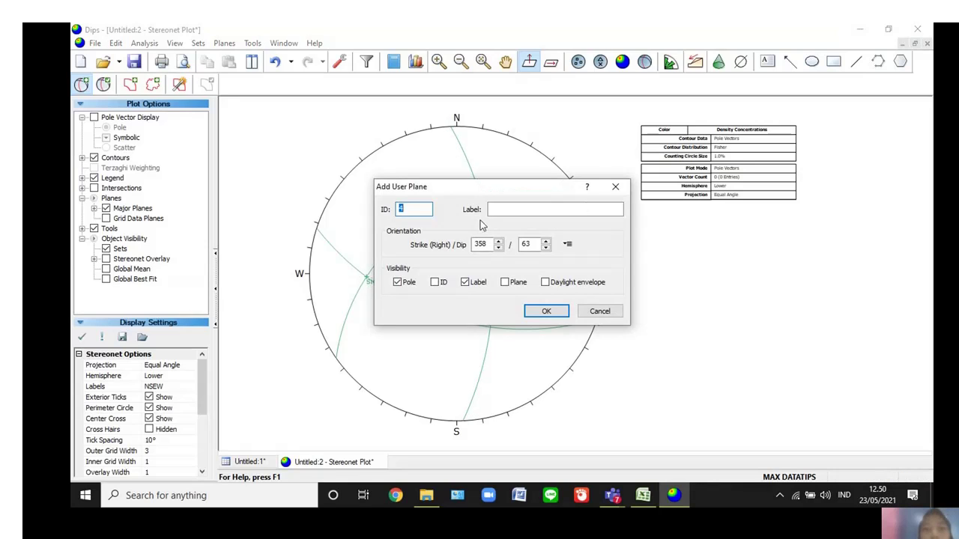
click(506, 210)
text(gr)
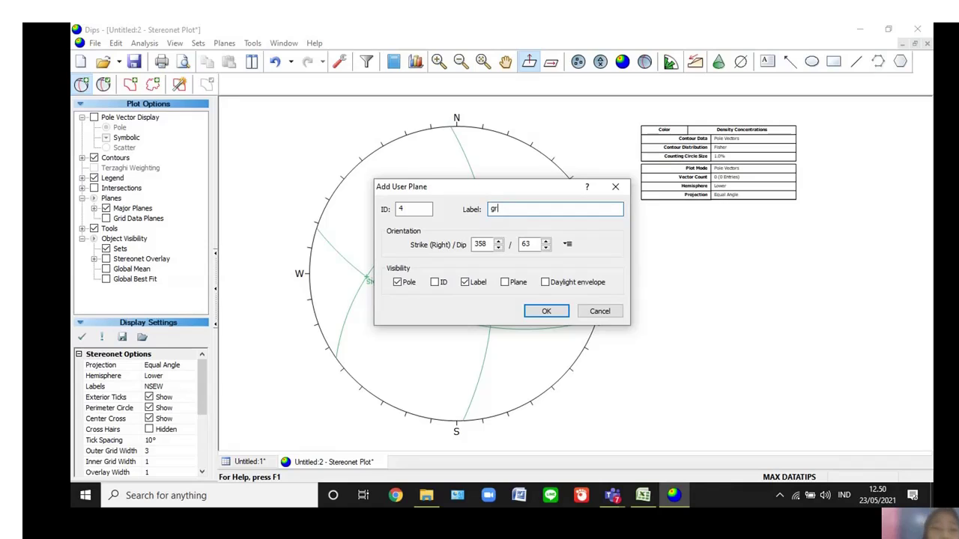
text(idd)
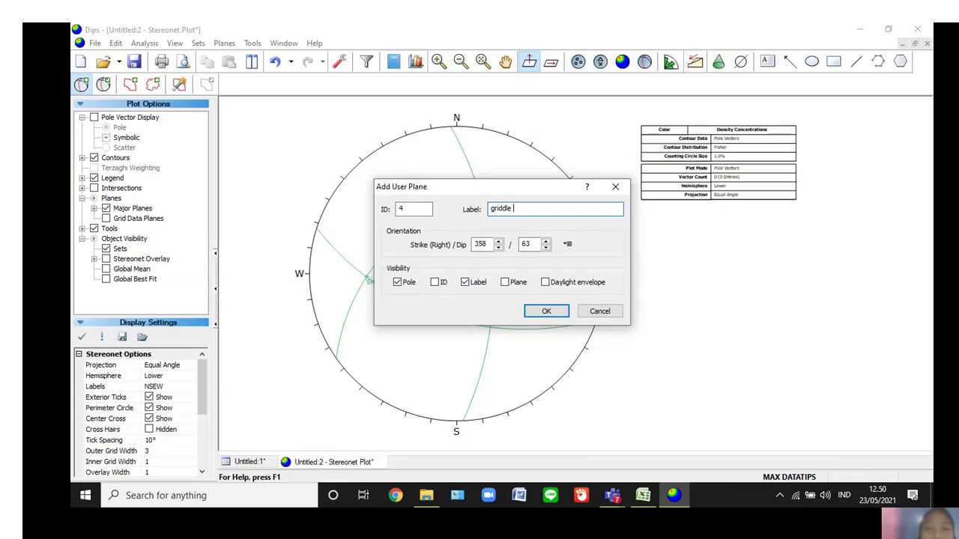
text(le plane)
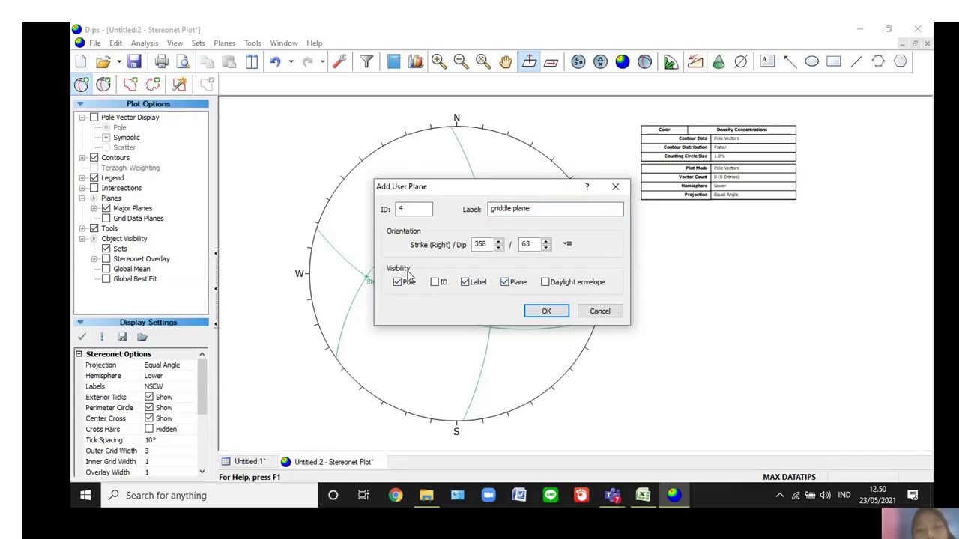
click(533, 317)
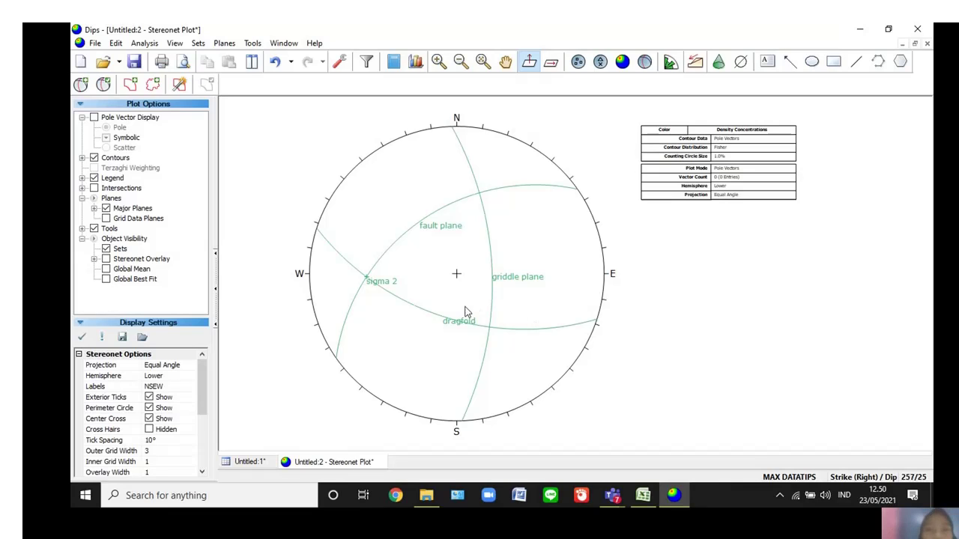
Add a user plane labelled "sigma 3'" at 239/47, its pole on the griddle plane and dragfold intersection, showing the pole but hiding the plane
mouse_move(495, 283)
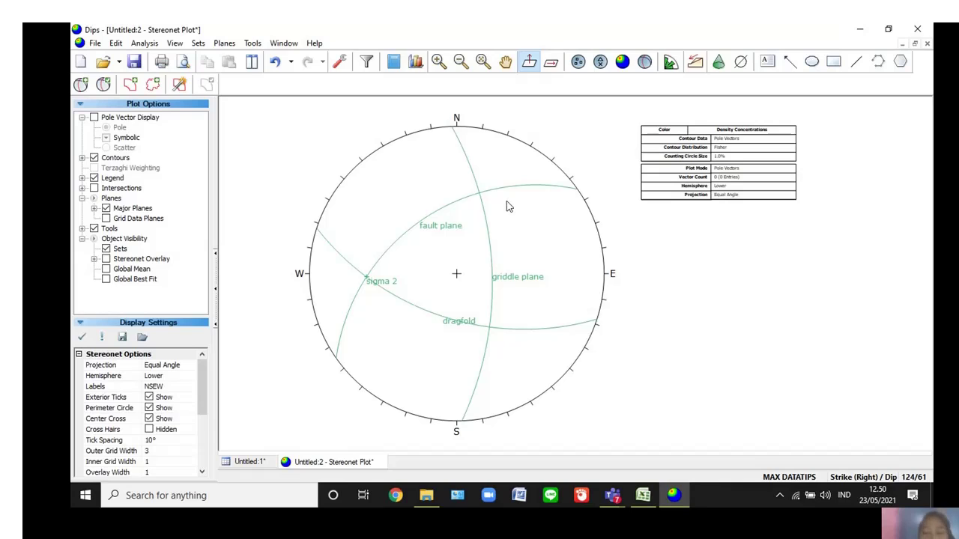
mouse_move(490, 321)
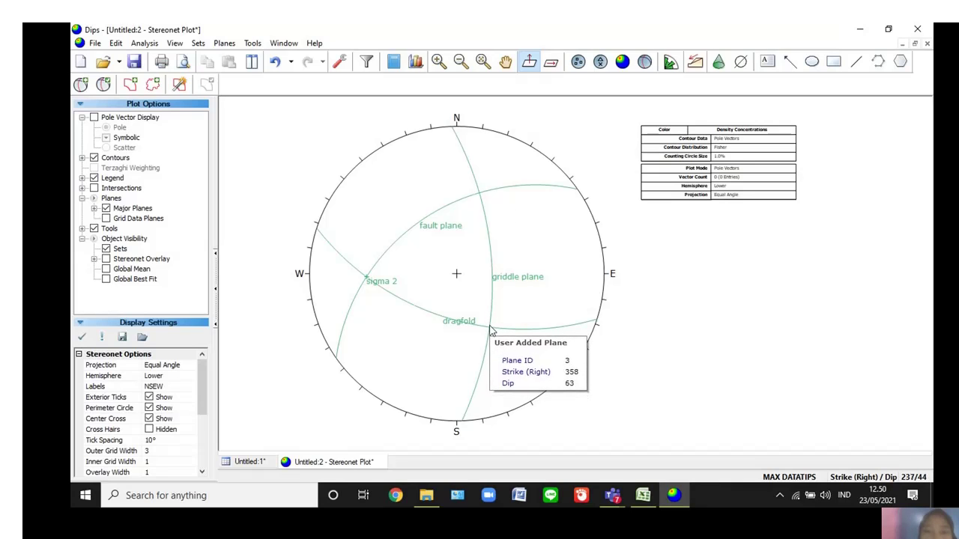
click(80, 85)
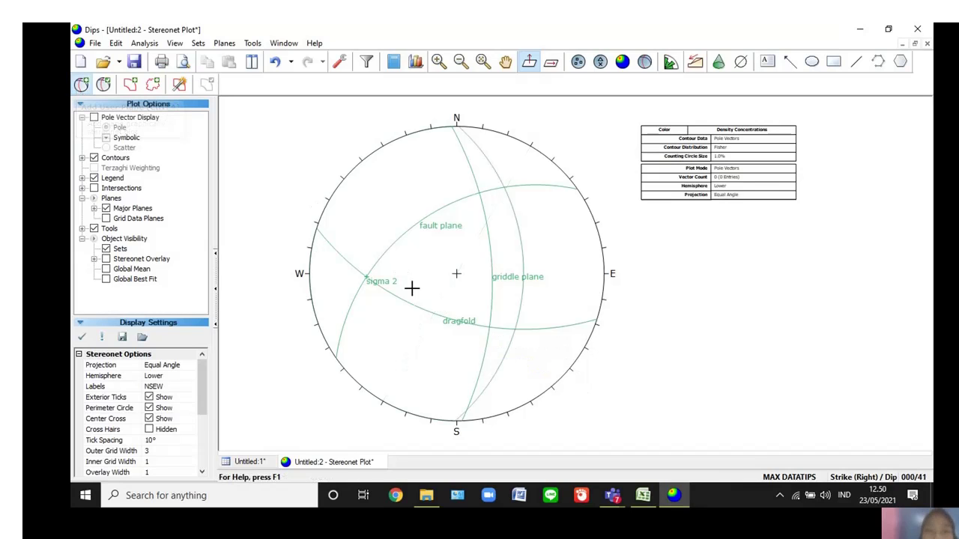
click(489, 327)
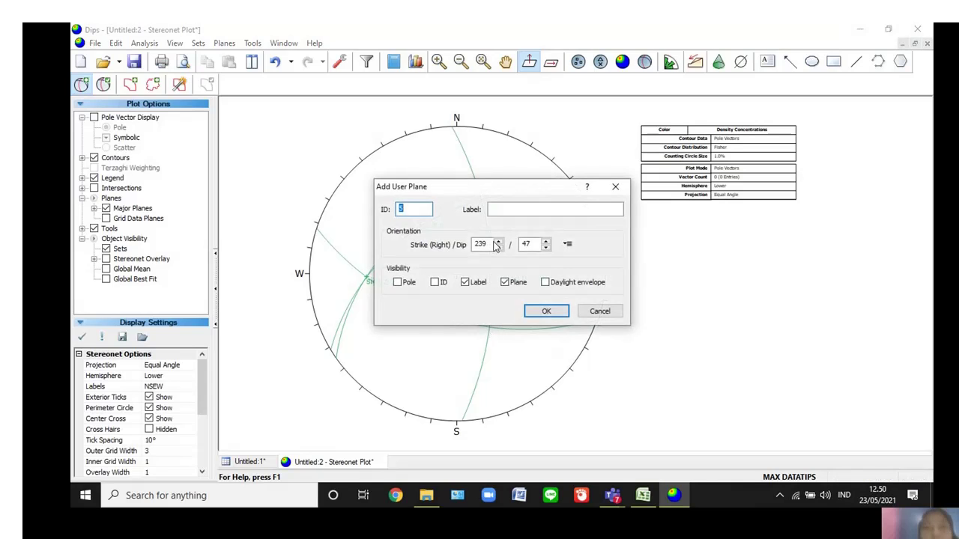
click(500, 211)
text(sig)
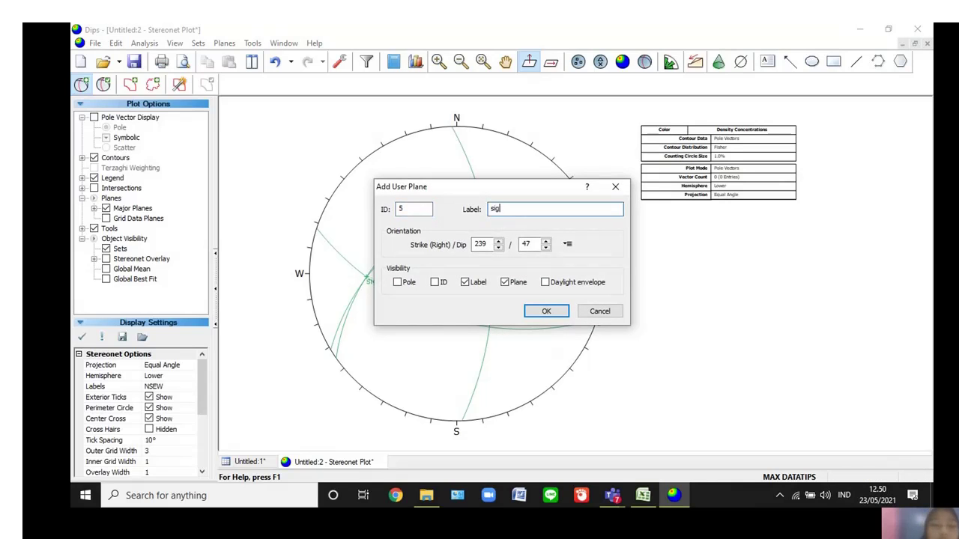
text(ma 3')
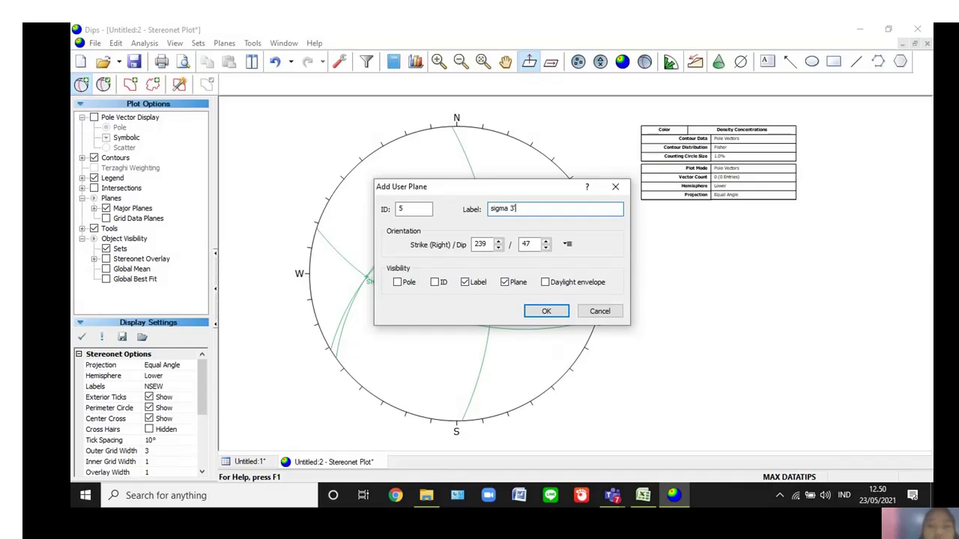
click(397, 286)
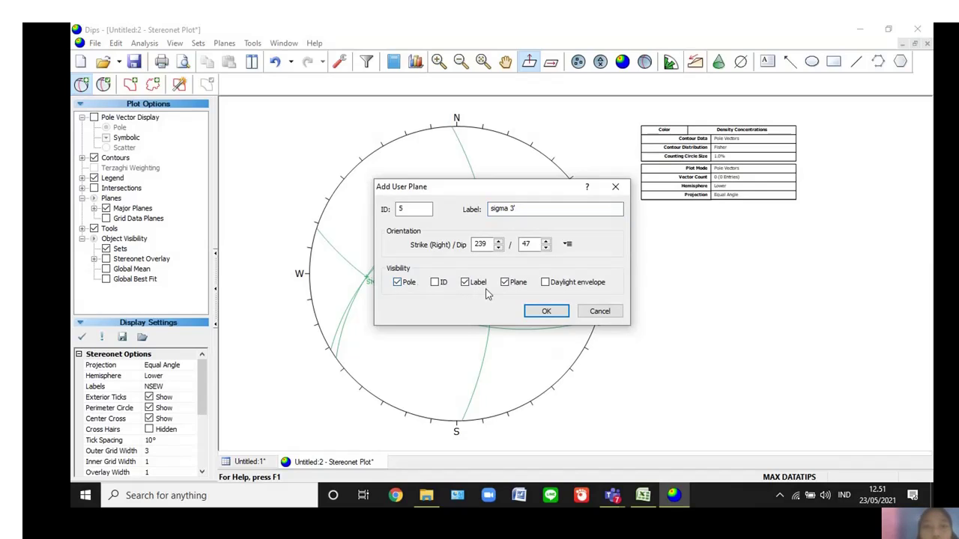
click(504, 284)
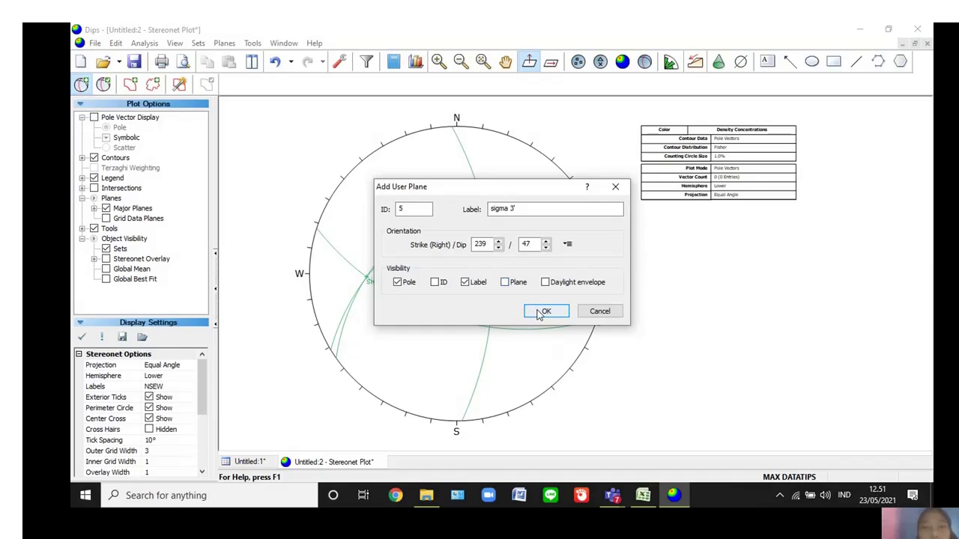
click(545, 312)
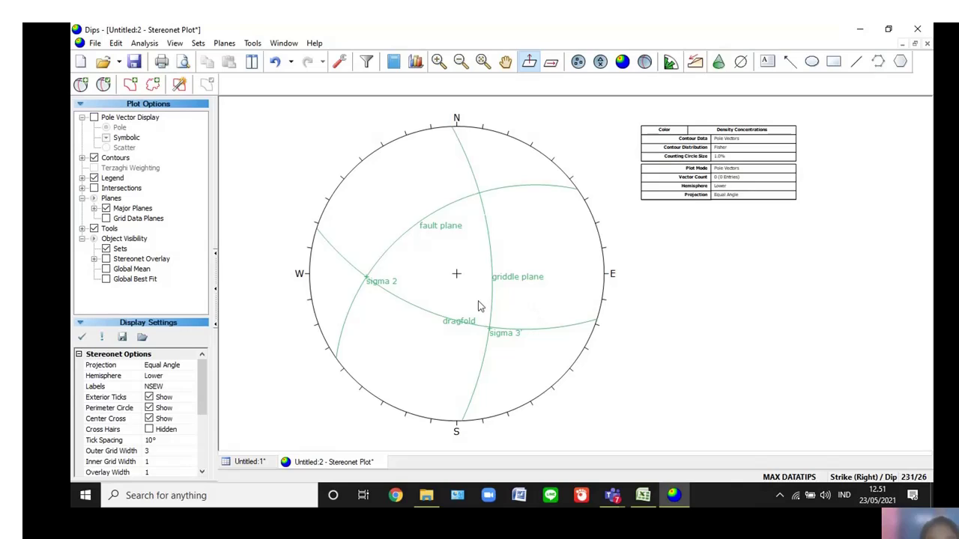
Add a pitch grid to the griddle plane by placing its pole on sigma 2
mouse_move(493, 334)
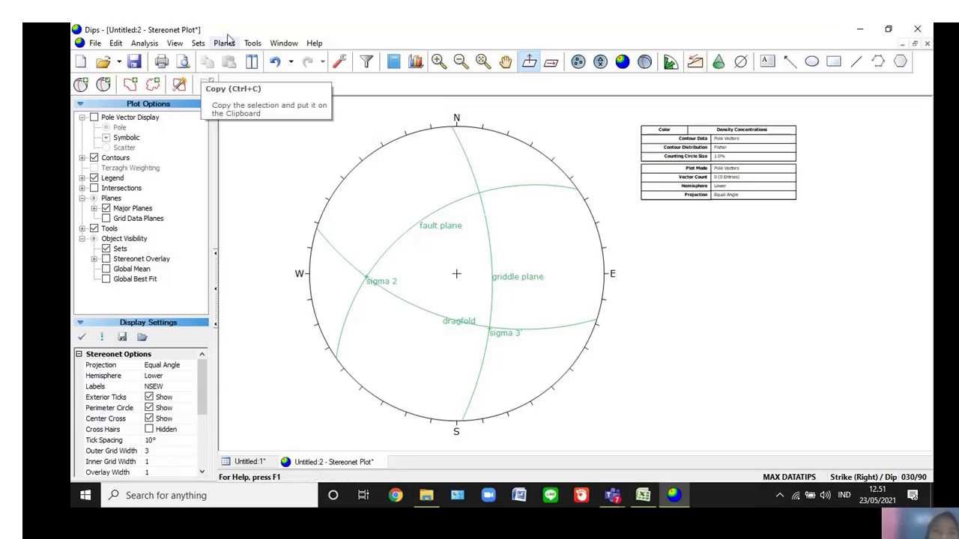
click(253, 43)
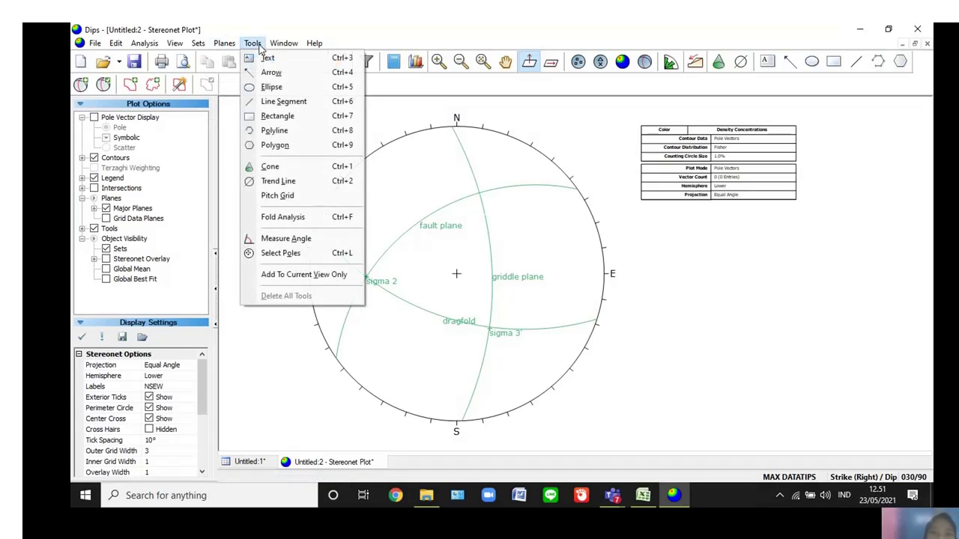
click(284, 201)
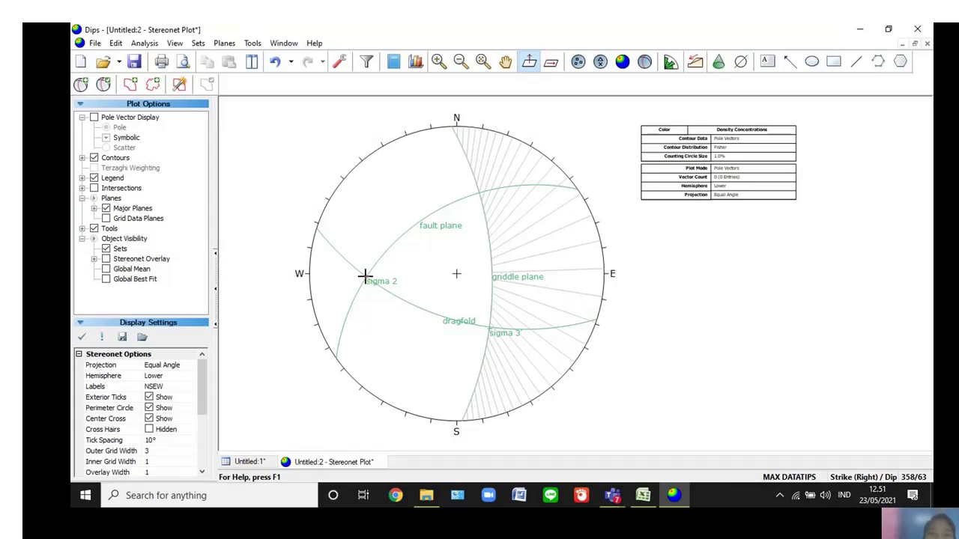
click(365, 276)
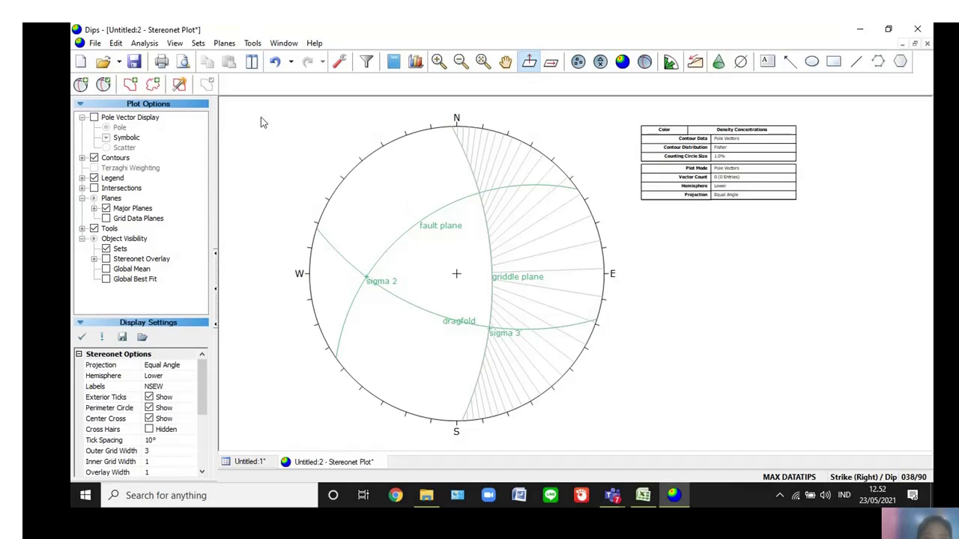
Add a pole-only user plane labelled "sigma 1'" at 108/56, with its pole on the griddle plane near the fault plane crossing
click(80, 85)
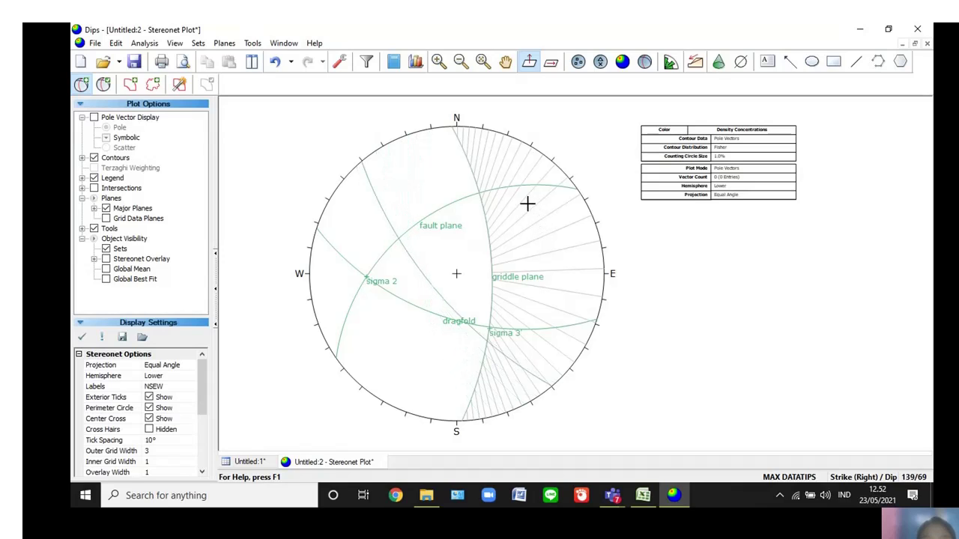
click(480, 197)
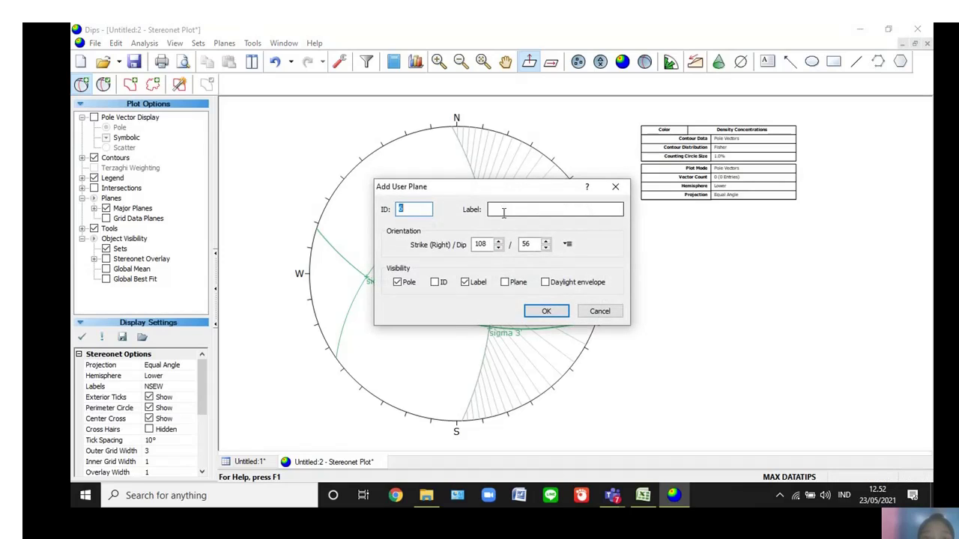
click(504, 213)
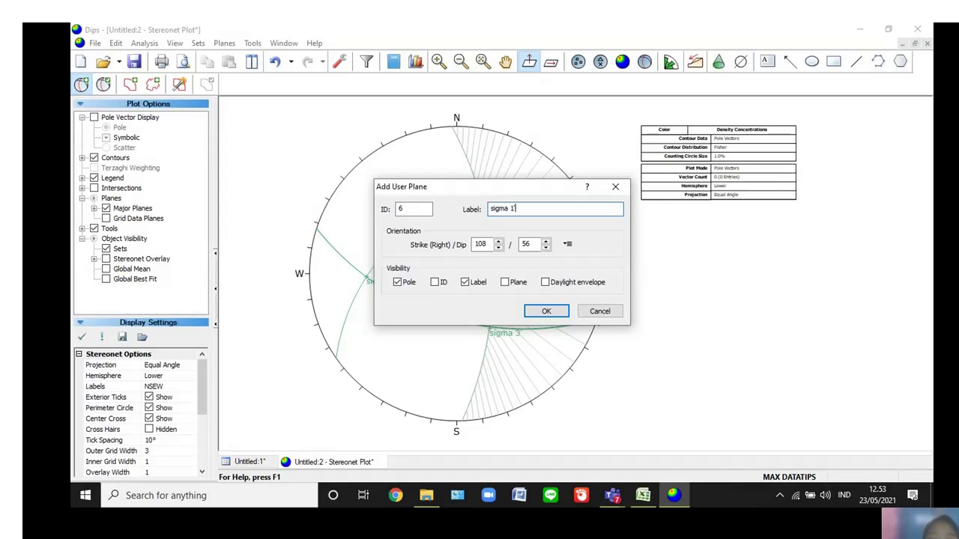
text(sigma 1')
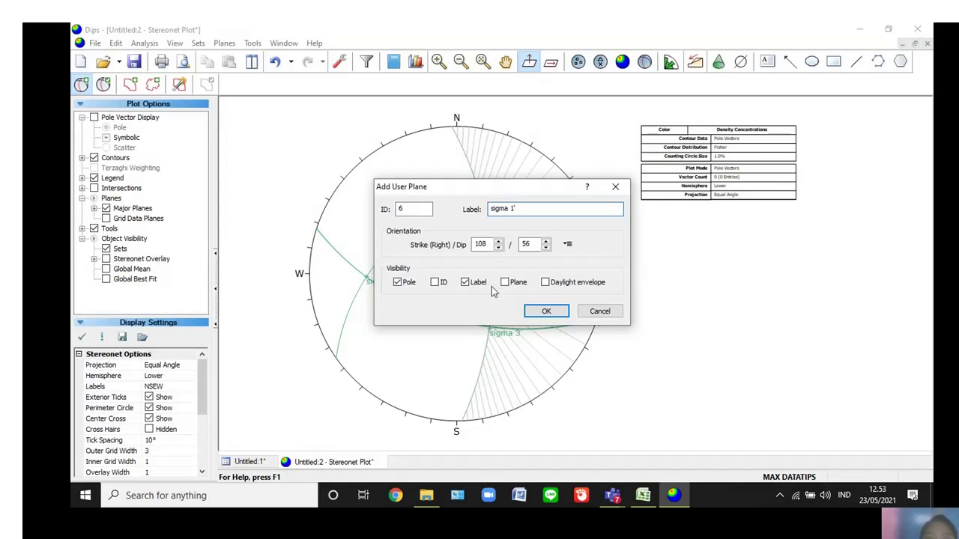
click(542, 311)
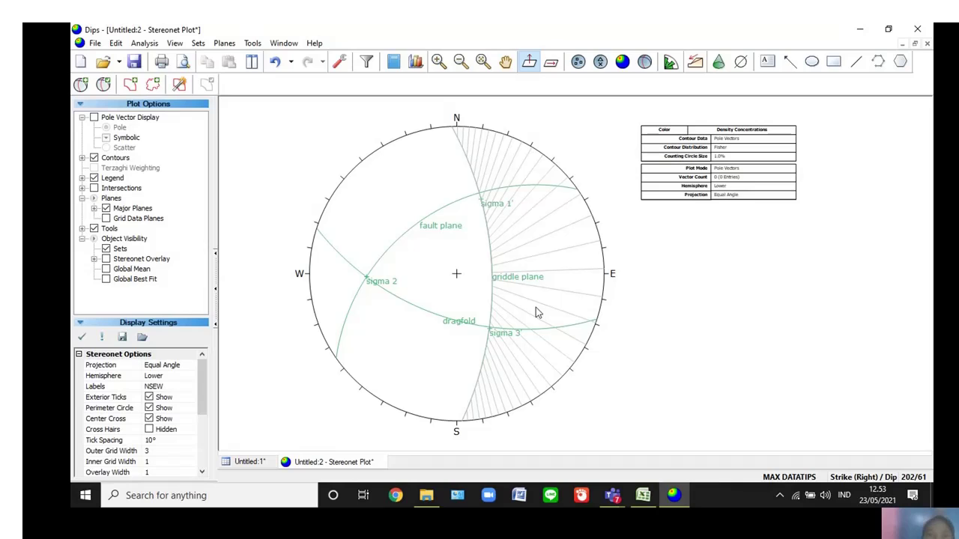
Add a pole-only user plane labelled "sigma 1" at 132/36, with its pole on the griddle plane south of sigma 1'
mouse_move(480, 194)
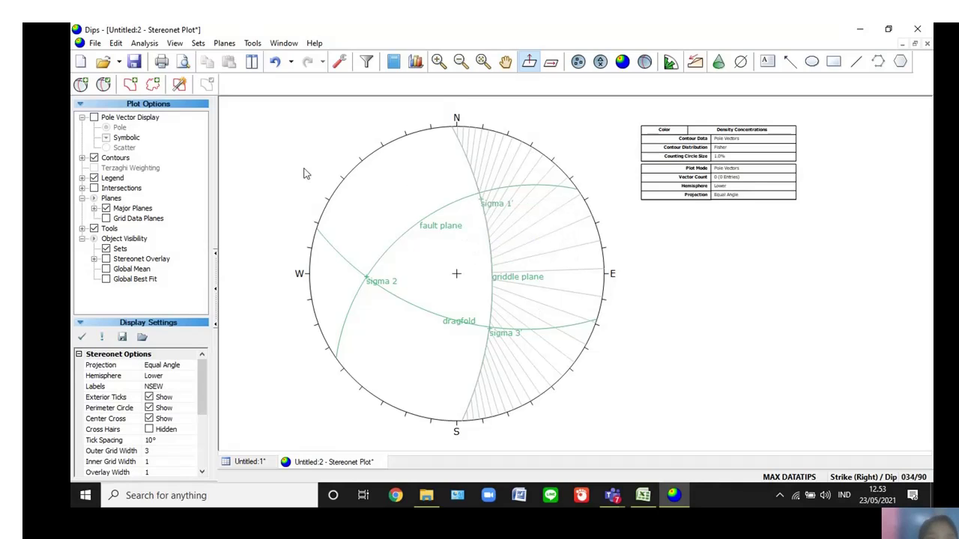
click(81, 85)
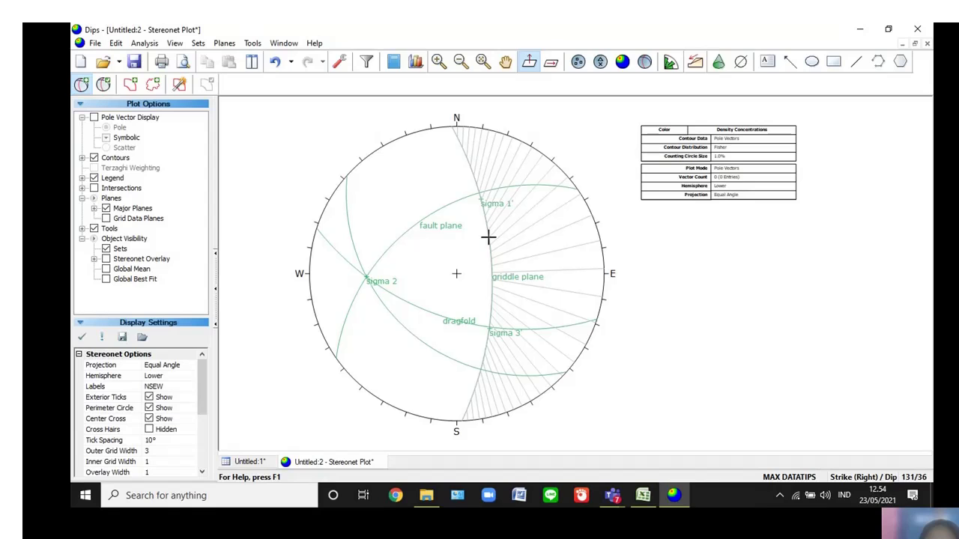
click(487, 237)
click(503, 209)
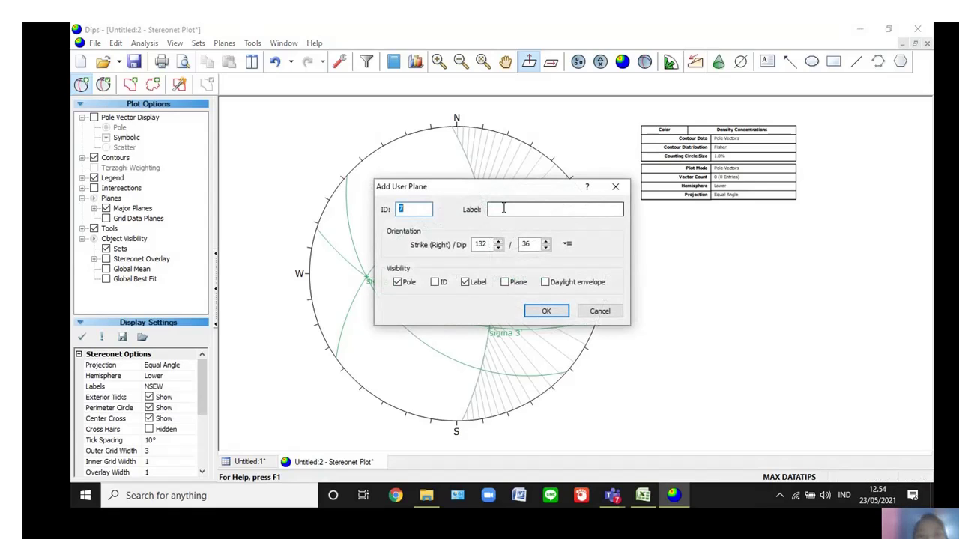
text(sigma )
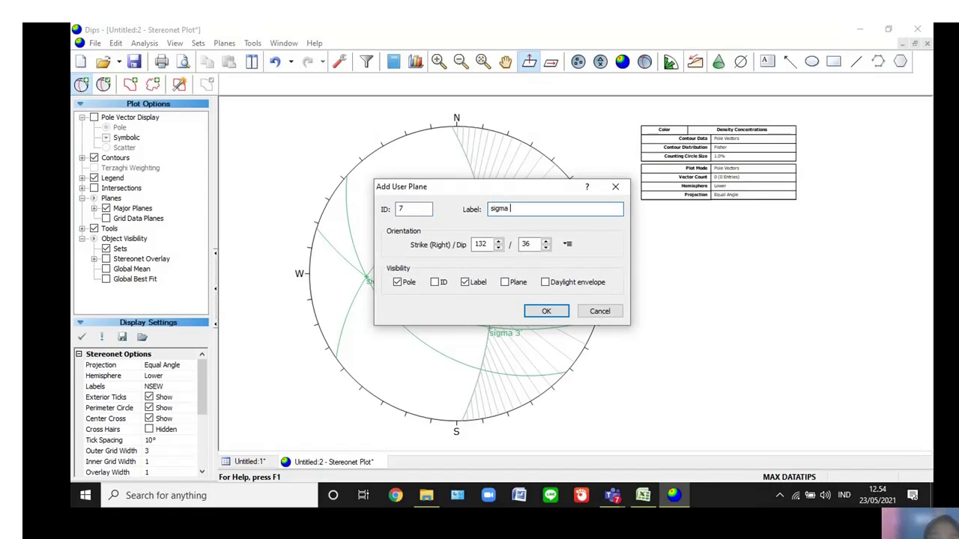
text(1)
click(547, 313)
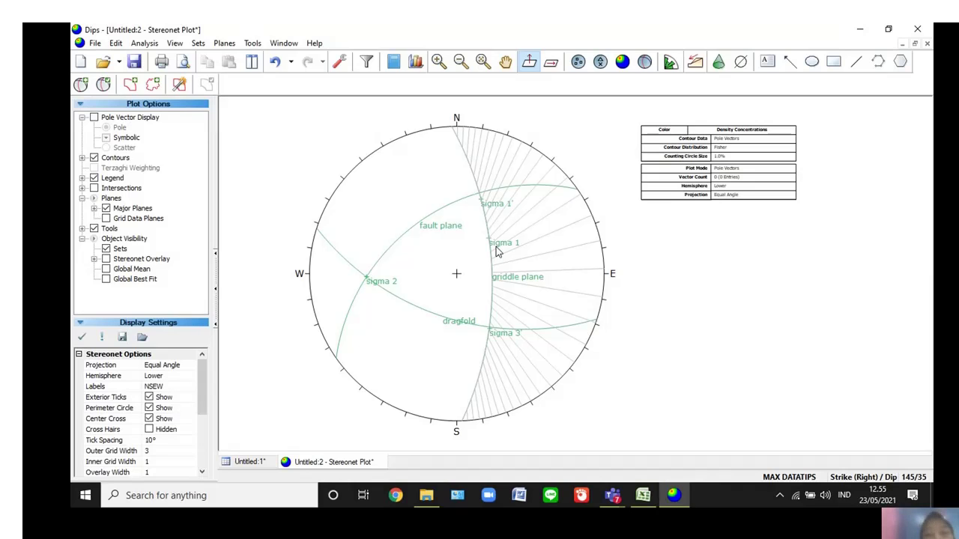
Add a pole-only user plane labelled "sigma 3" at 257/69, with its pole on the griddle plane south of sigma 3'
click(82, 85)
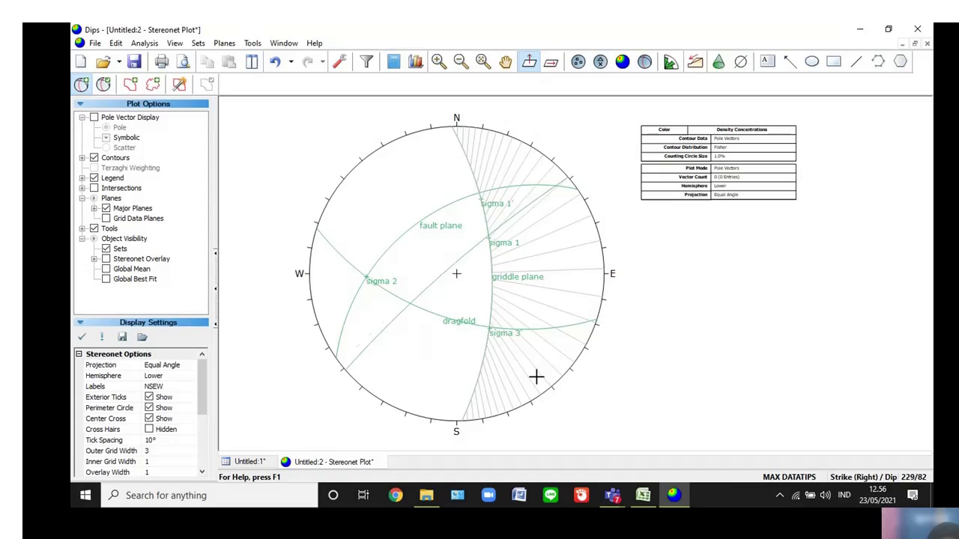
click(480, 368)
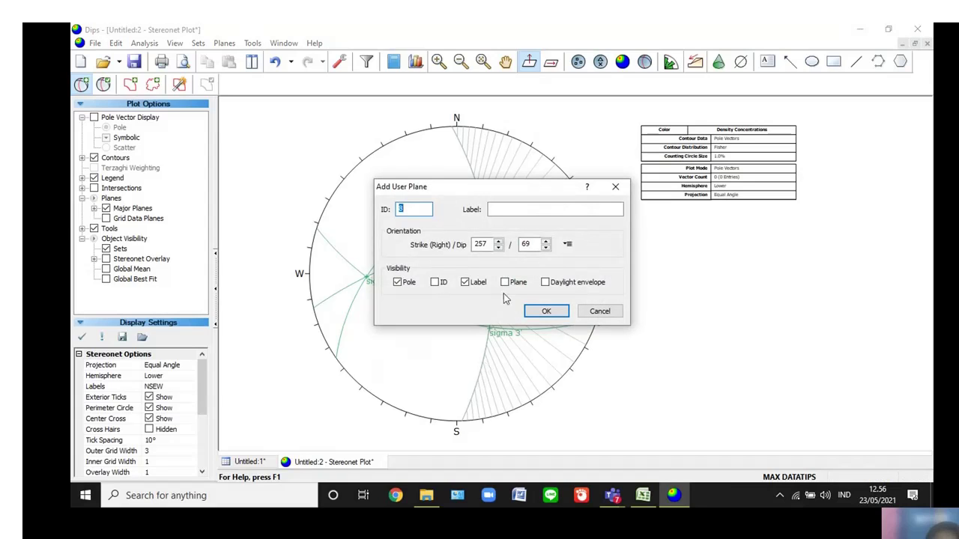
click(511, 209)
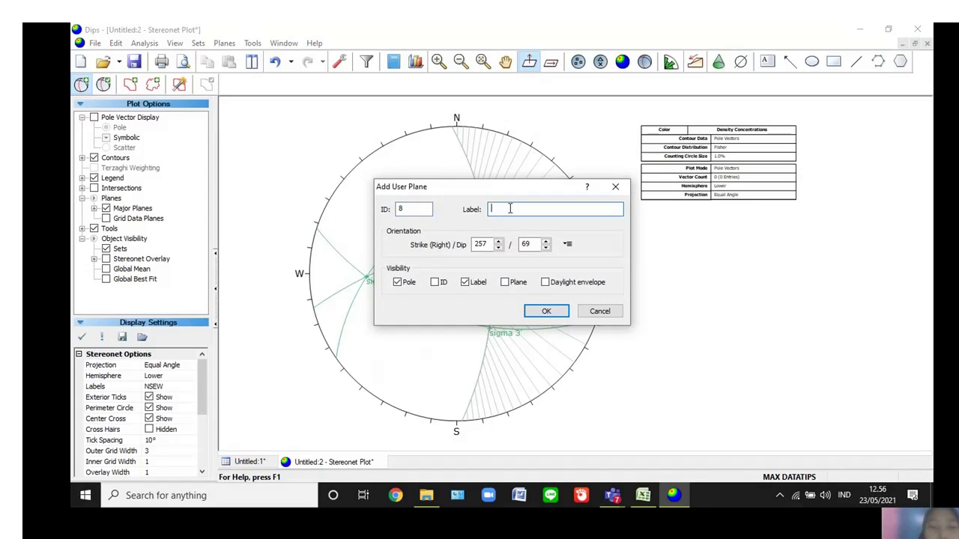
text(sigma 3)
click(545, 313)
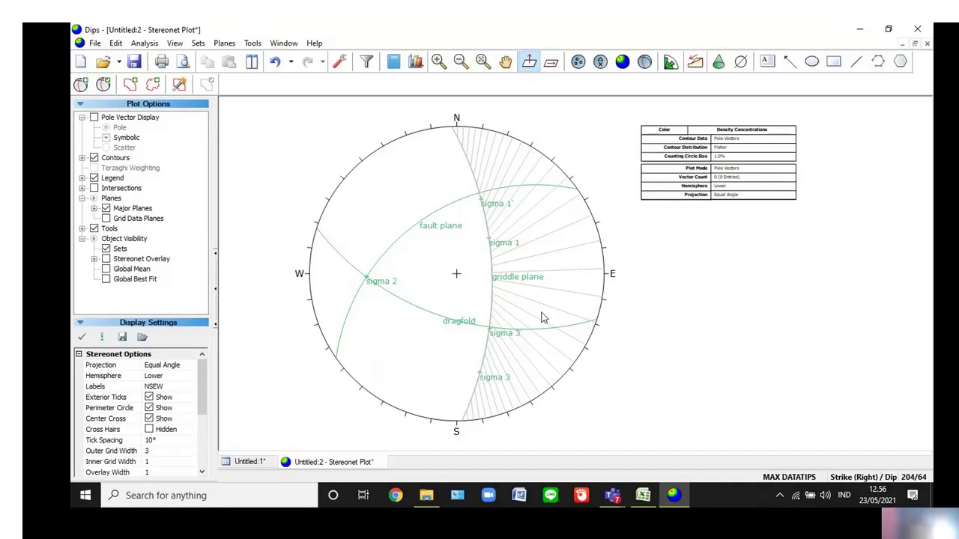
Delete all drawing tools from the stereonet to remove the pitch grid
click(253, 45)
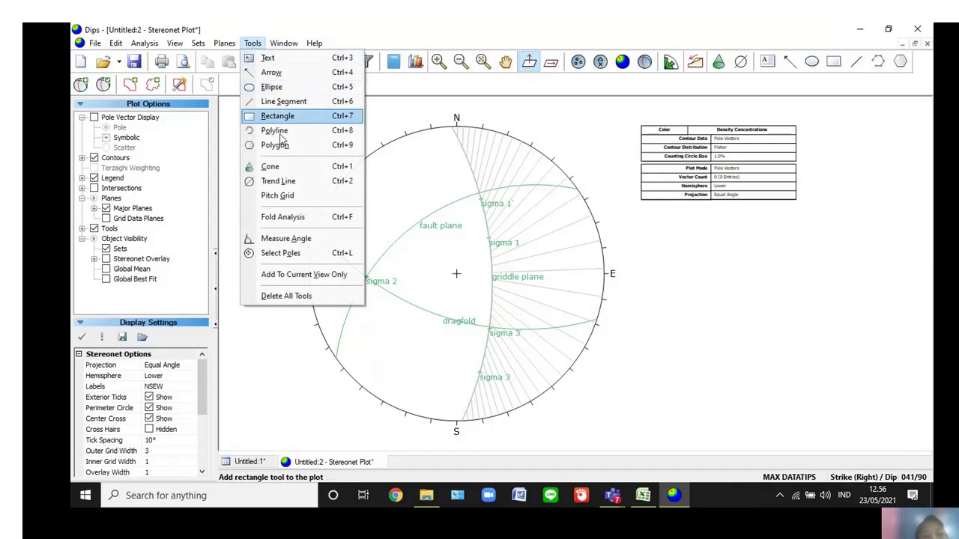
click(284, 298)
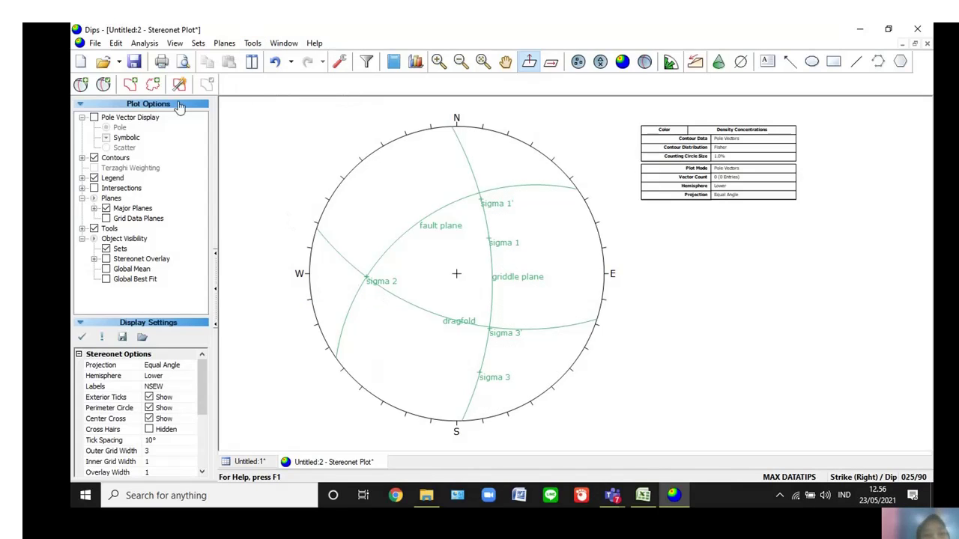
Edit the user planes to colour the fault plane blue and the dragfold plane red
click(103, 85)
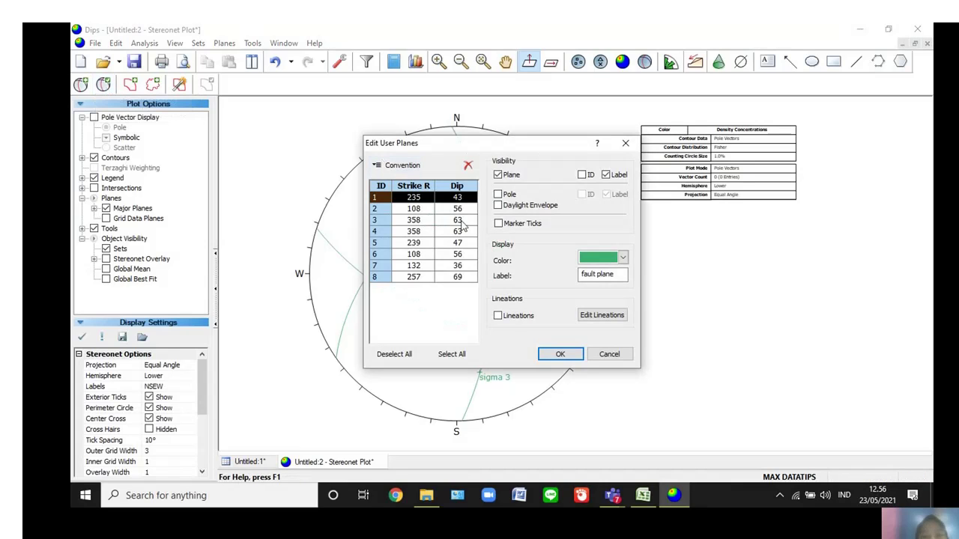
click(623, 259)
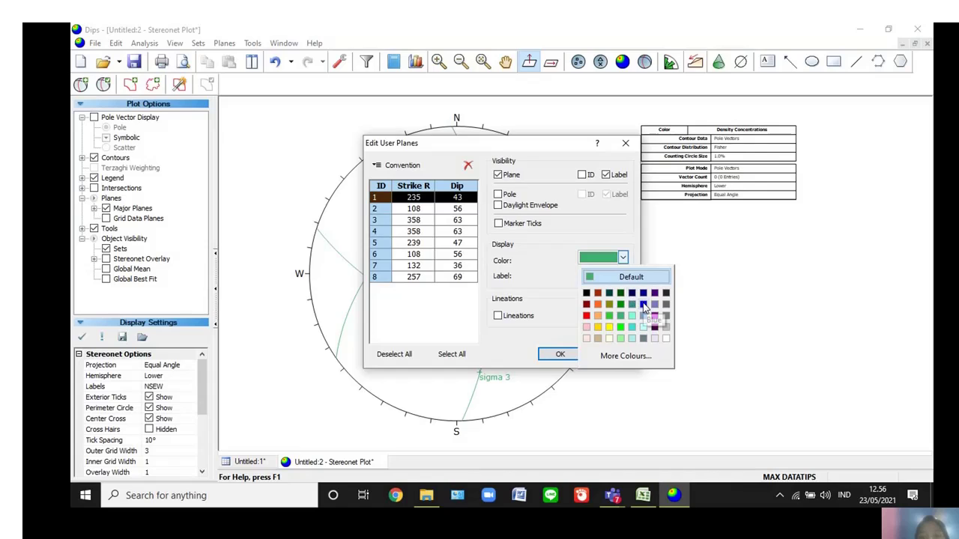
click(644, 305)
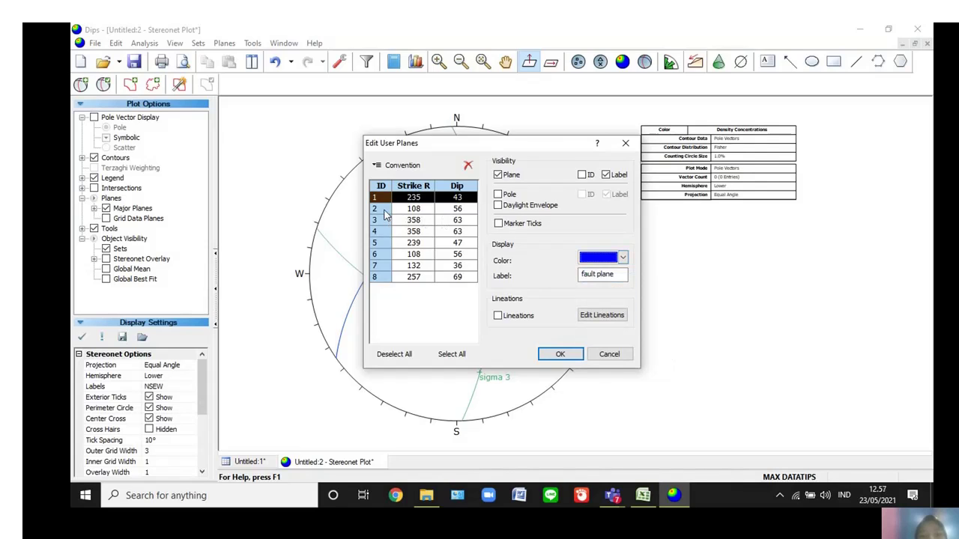
click(412, 209)
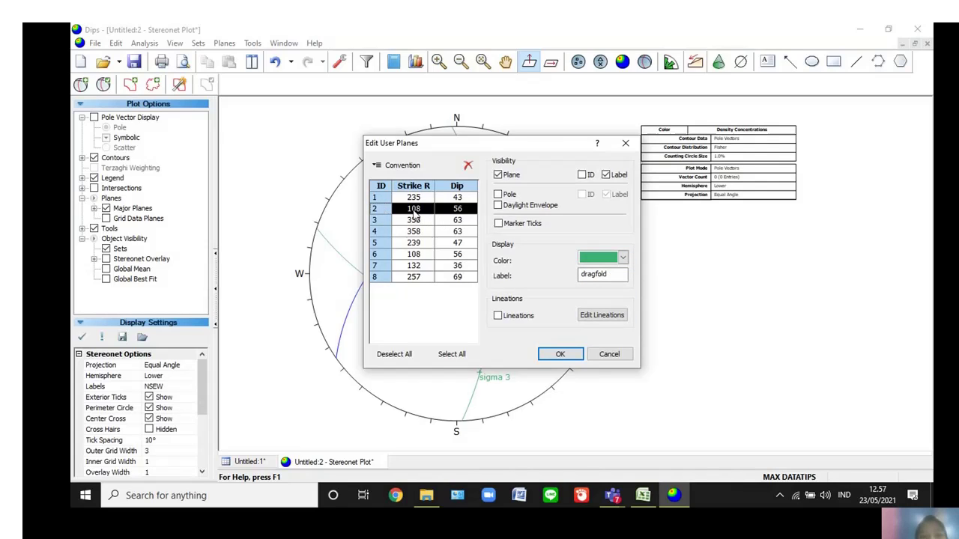
click(623, 259)
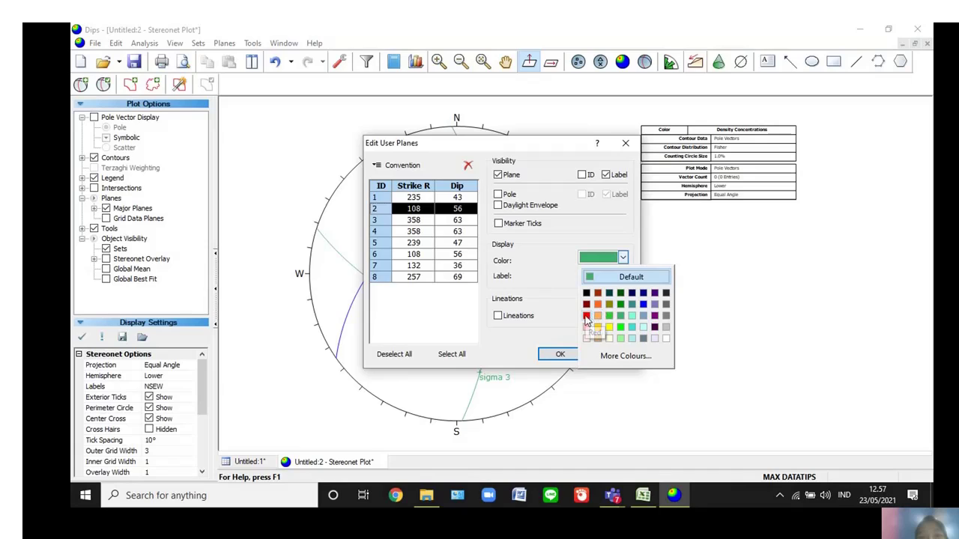
click(586, 316)
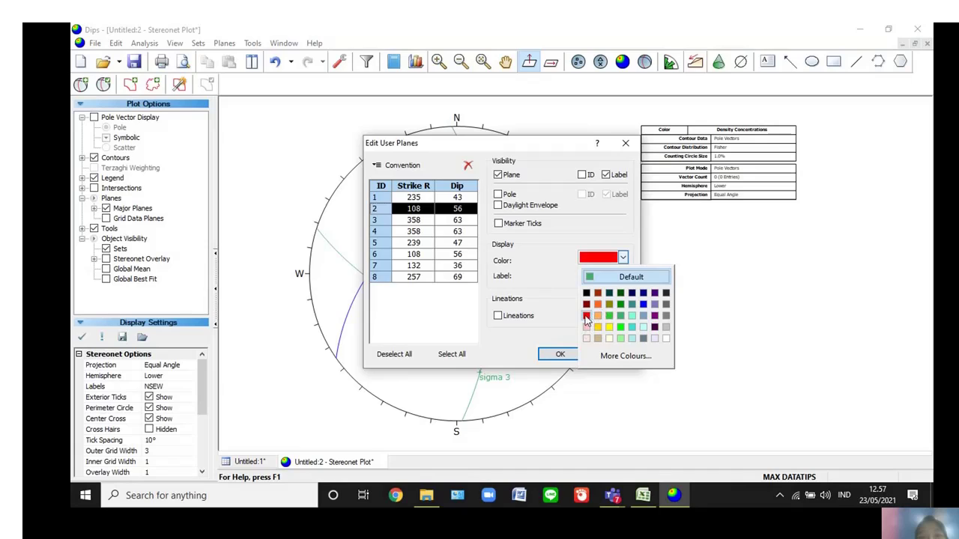
Set the colour of sigma 2 to dark purple and that of the griddle plane to green
click(382, 224)
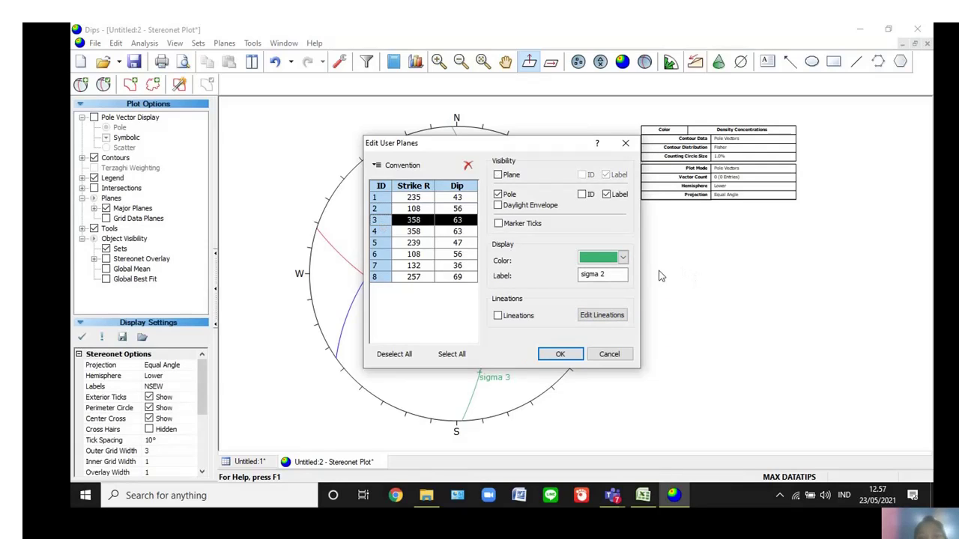
click(623, 258)
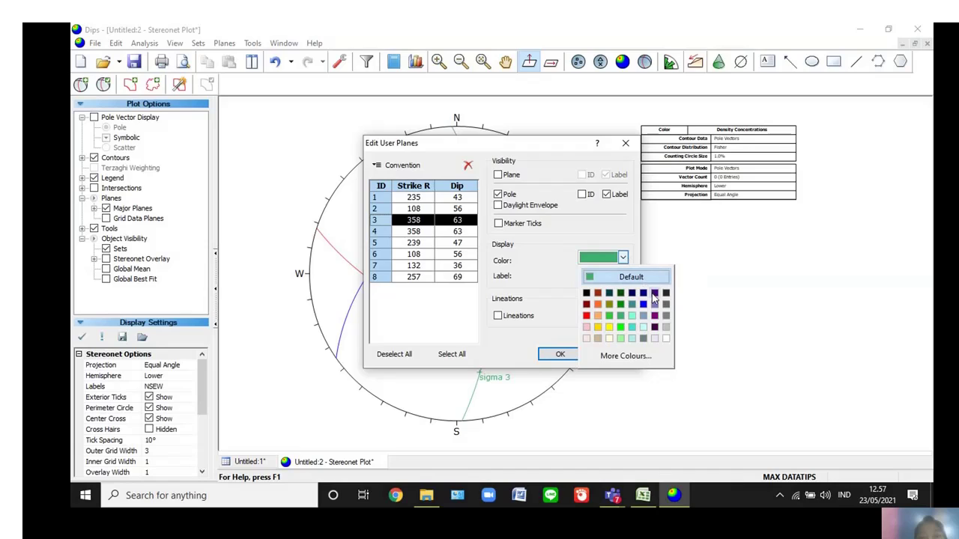
click(654, 297)
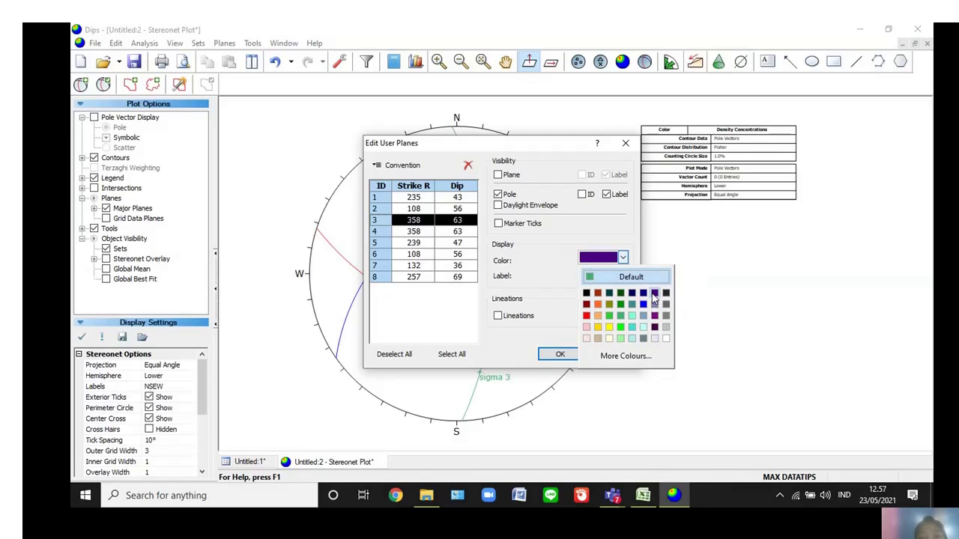
click(376, 233)
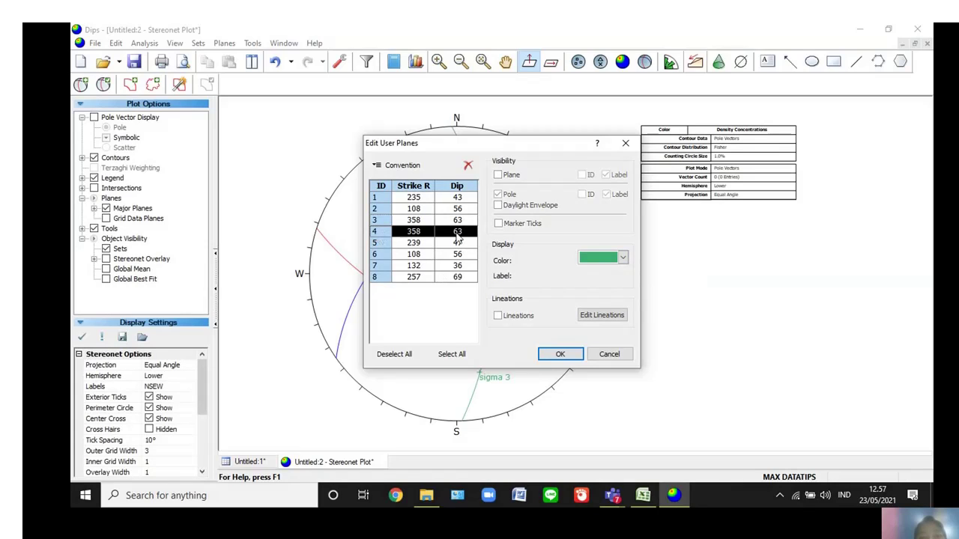
click(623, 258)
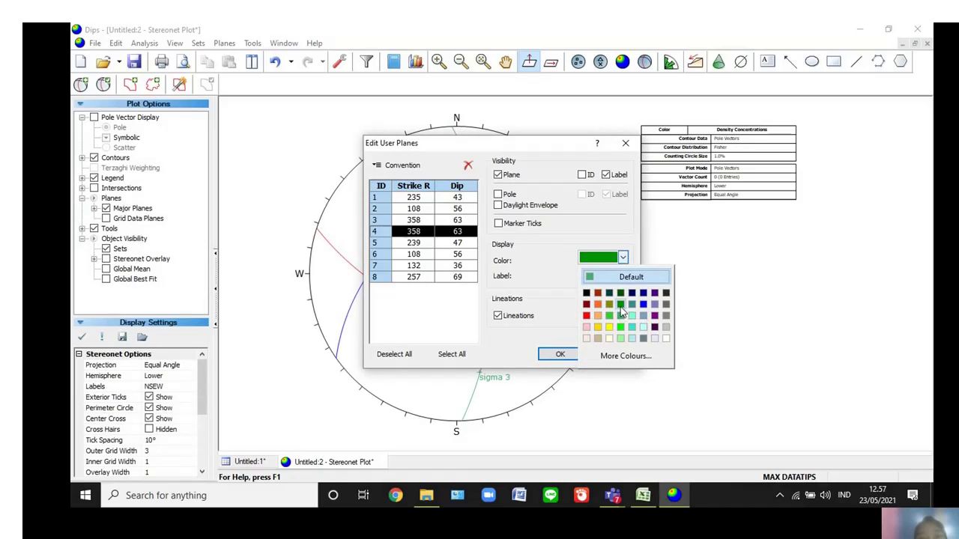
click(620, 304)
click(377, 245)
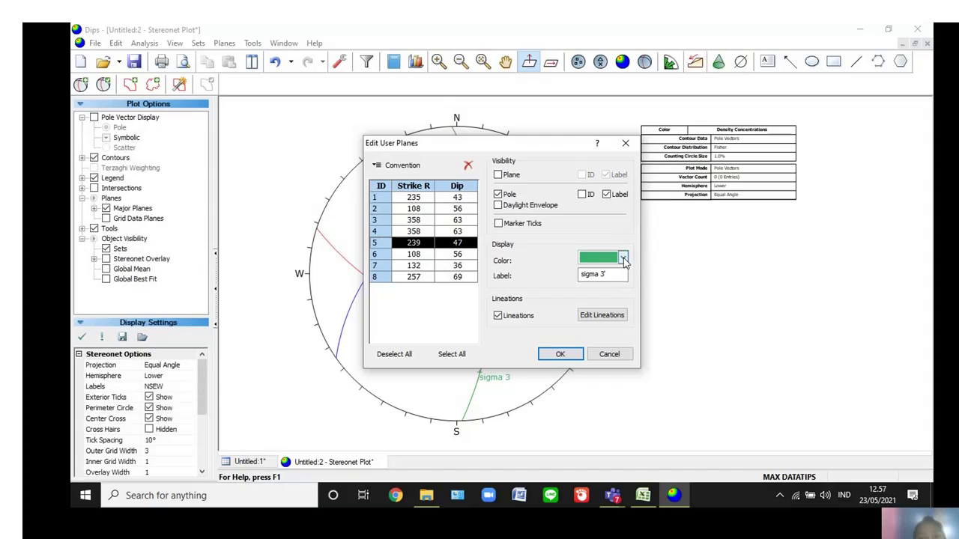
click(623, 259)
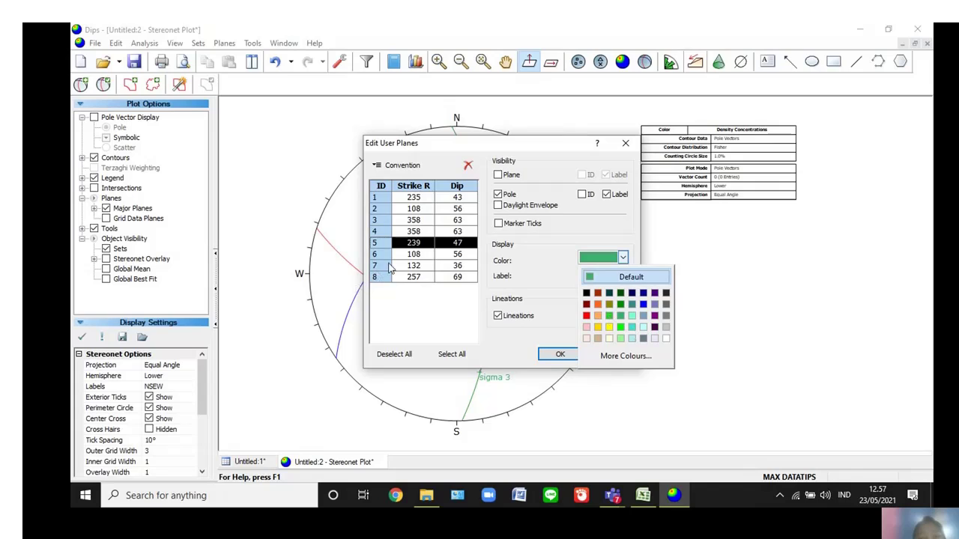
click(655, 295)
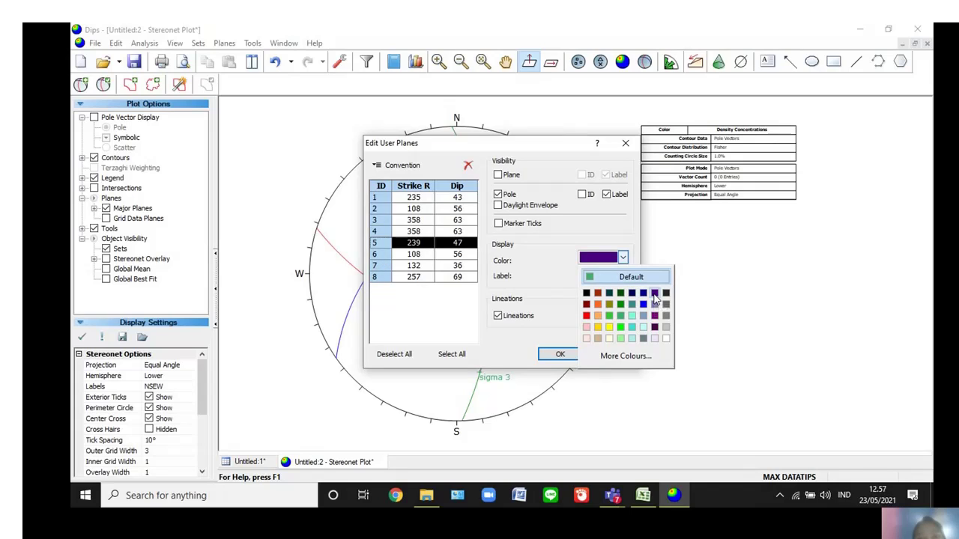
click(624, 258)
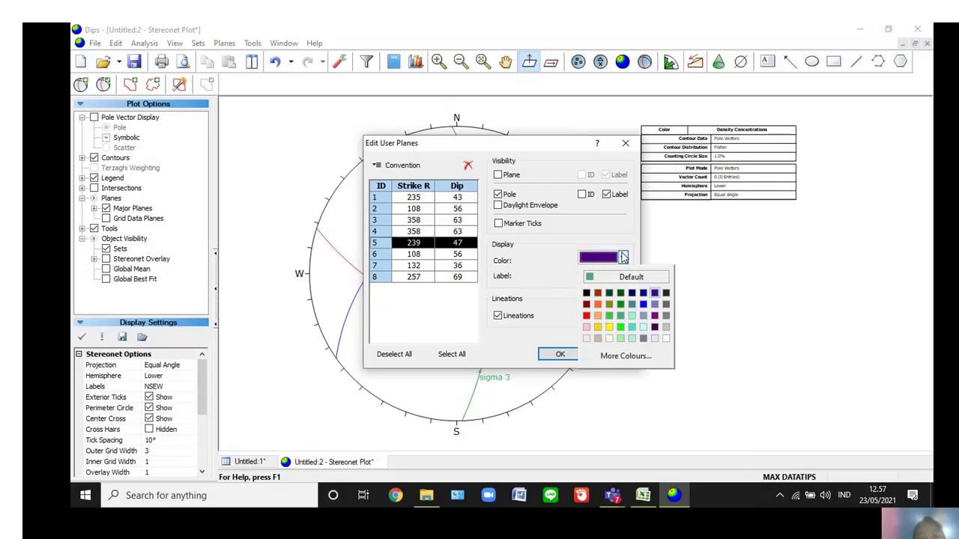
click(590, 278)
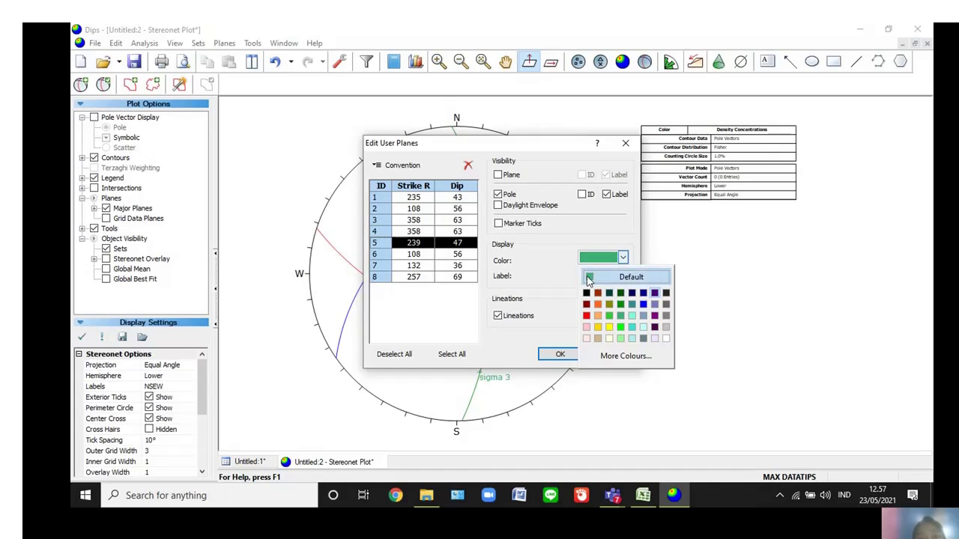
Set the colour of sigma 1 and sigma 3 to dark purple and apply the user plane edits
click(375, 255)
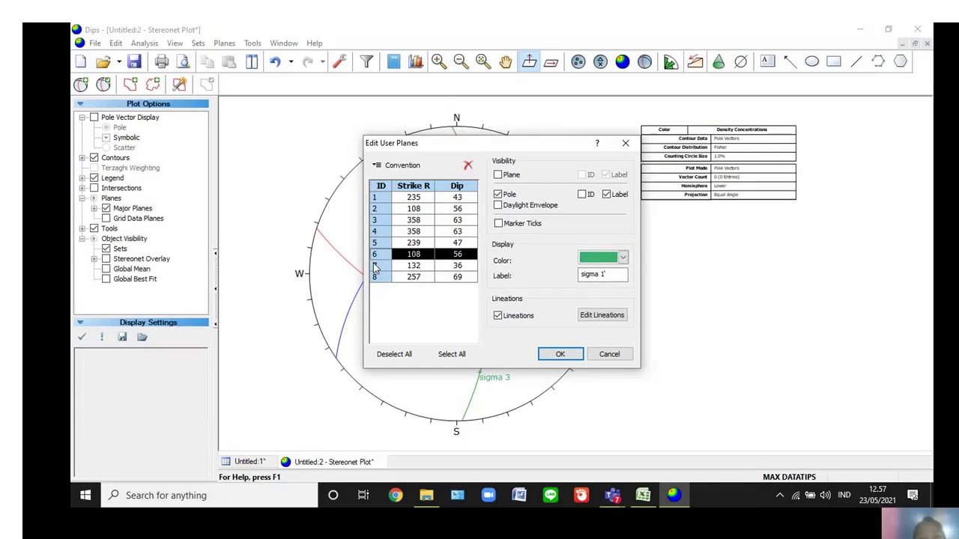
shift+click(376, 266)
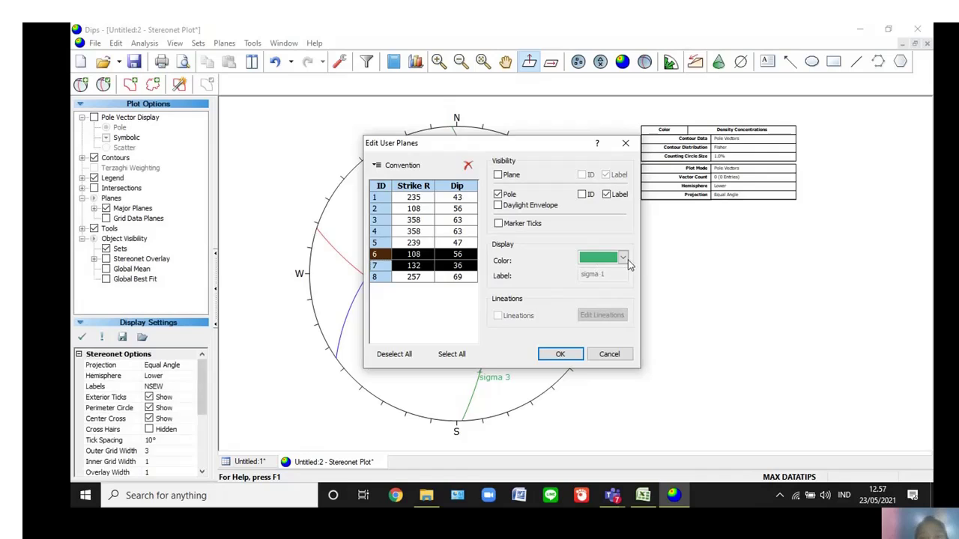
click(382, 268)
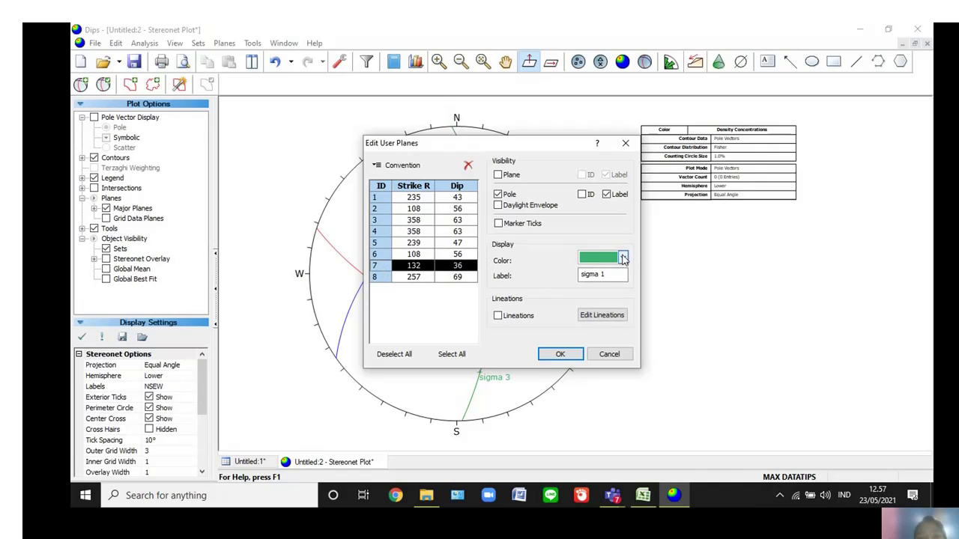
click(623, 258)
click(670, 322)
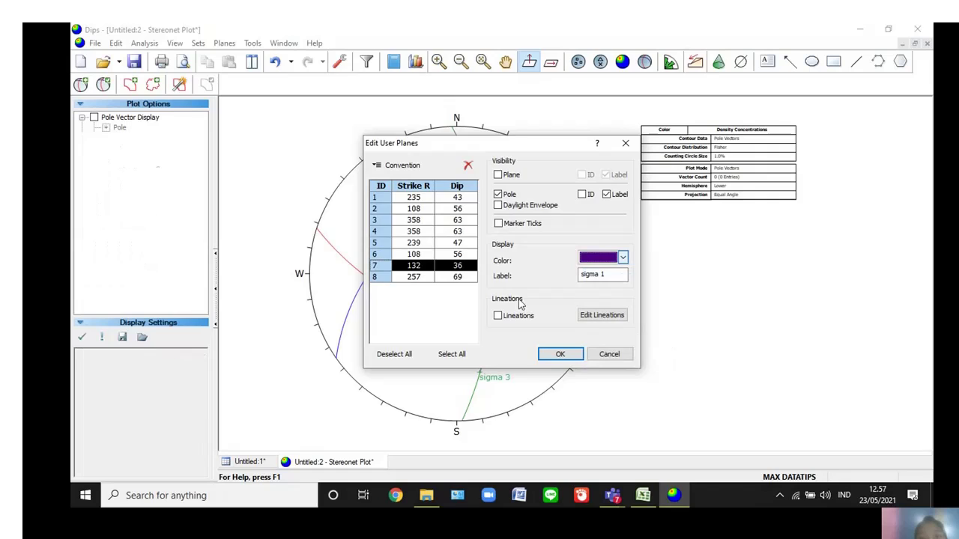
click(376, 277)
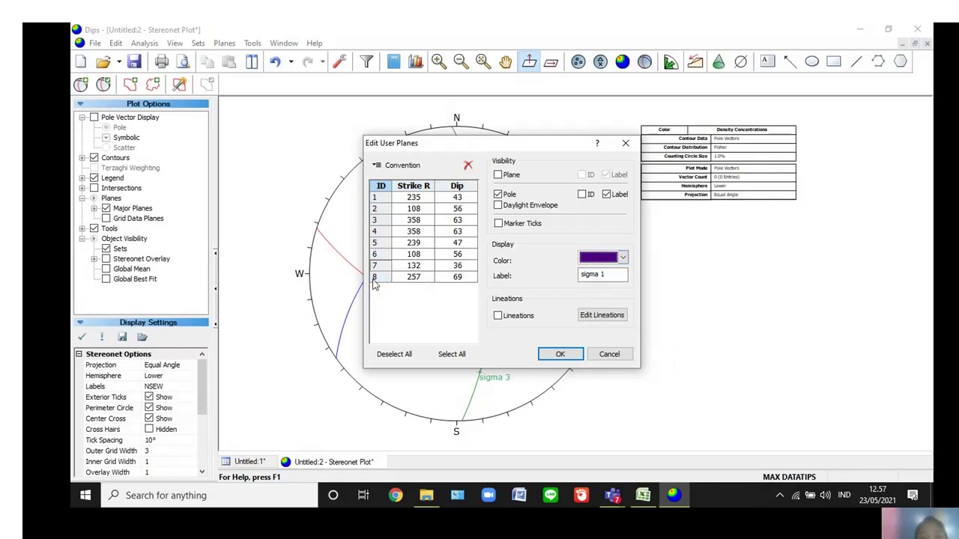
click(628, 259)
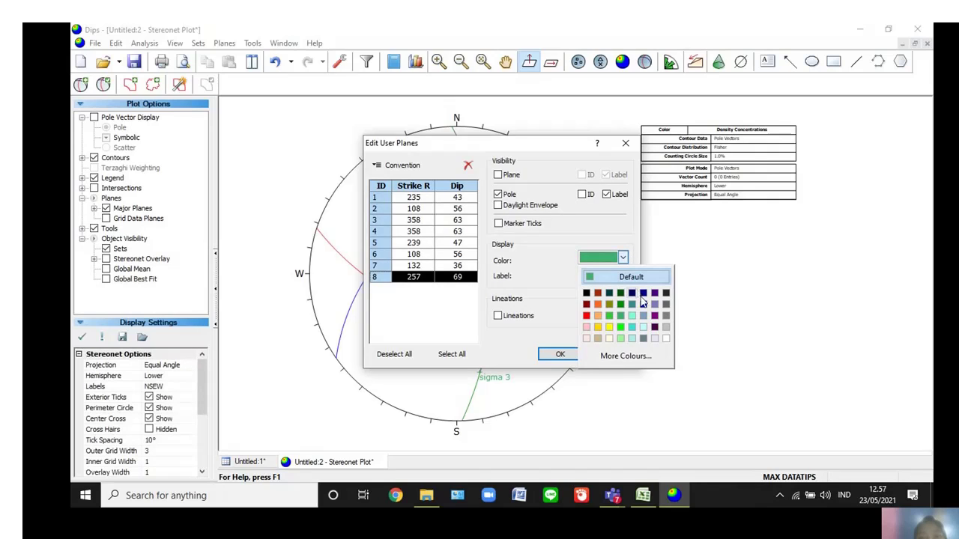
click(654, 294)
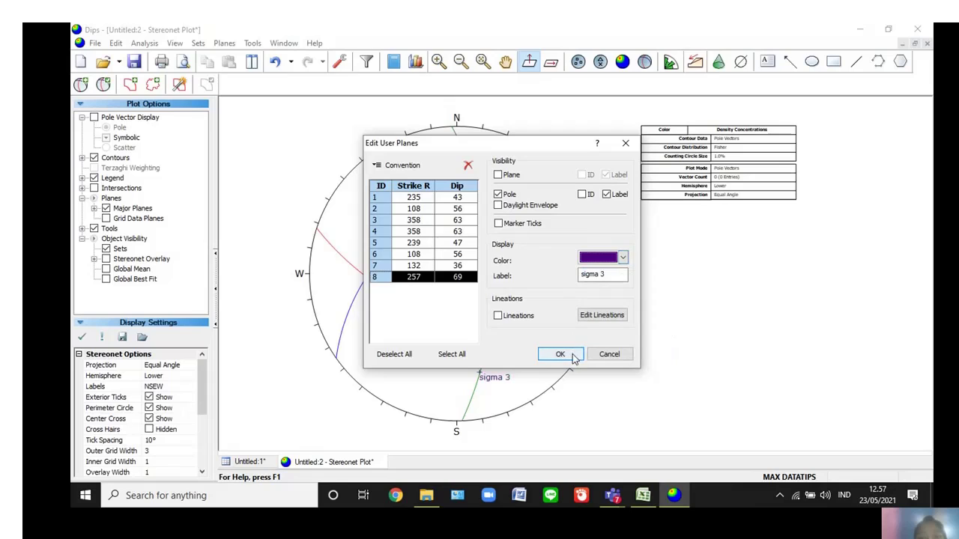
click(561, 354)
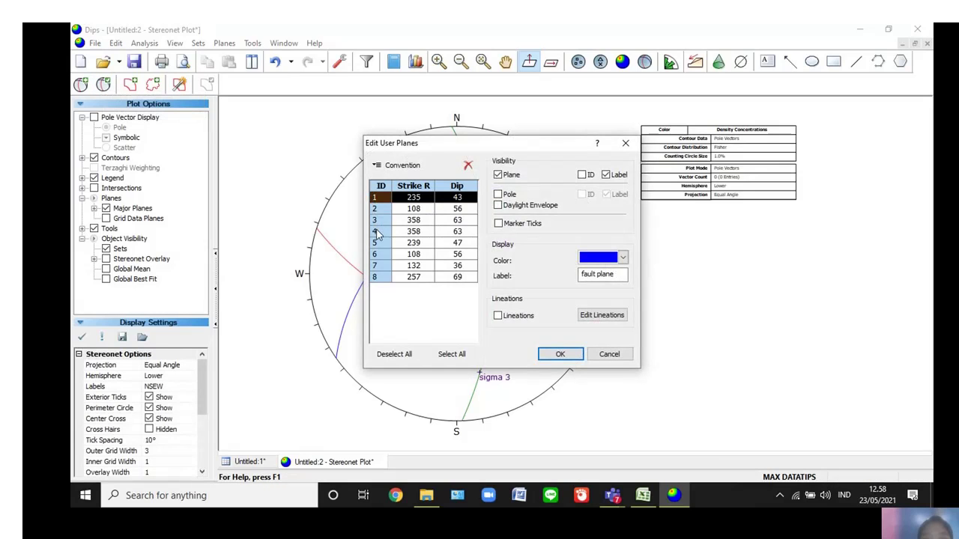
Reopen the user plane editor and set the colour of the sigma 3' plane to black
click(377, 232)
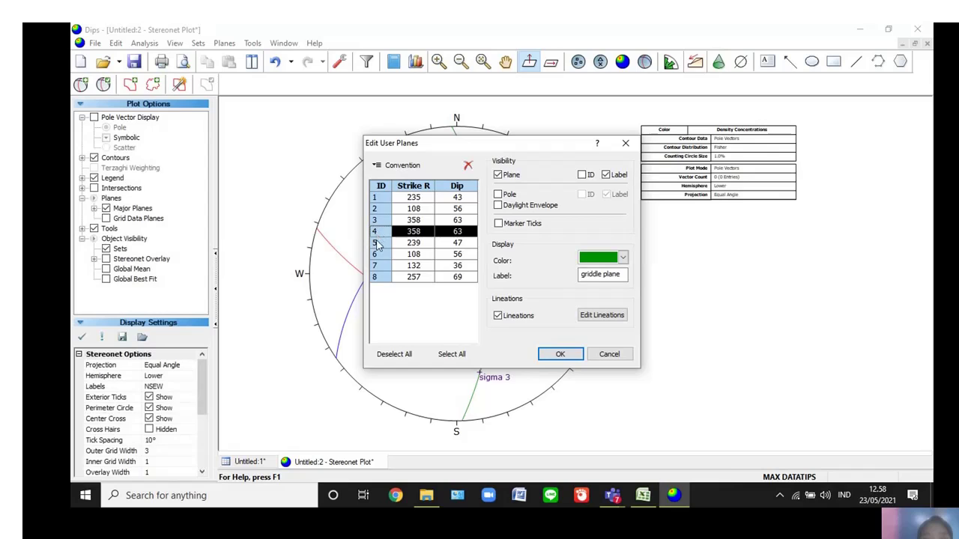
click(377, 243)
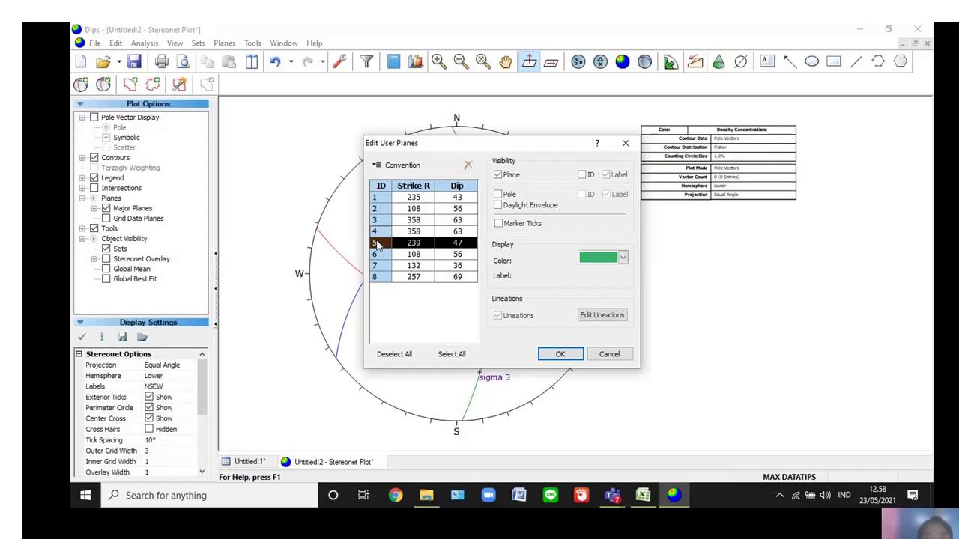
click(623, 259)
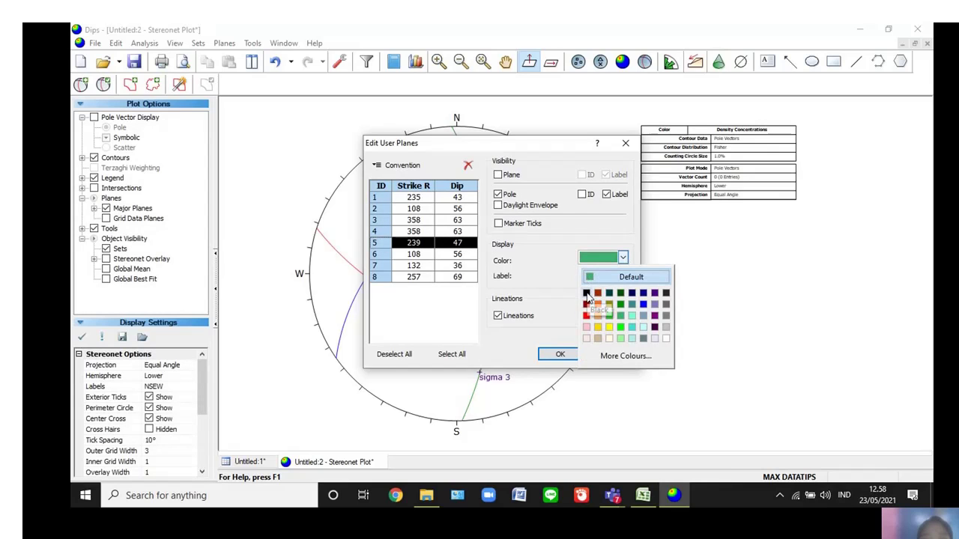
click(587, 295)
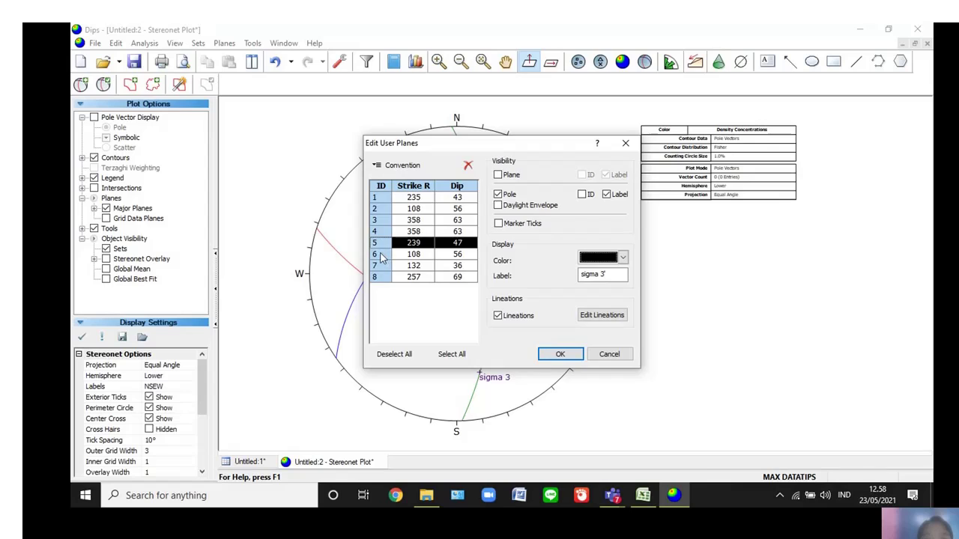
Set the colour of the 108/56 pole plane to black and re-enter its label as "sigma 1'"
click(381, 256)
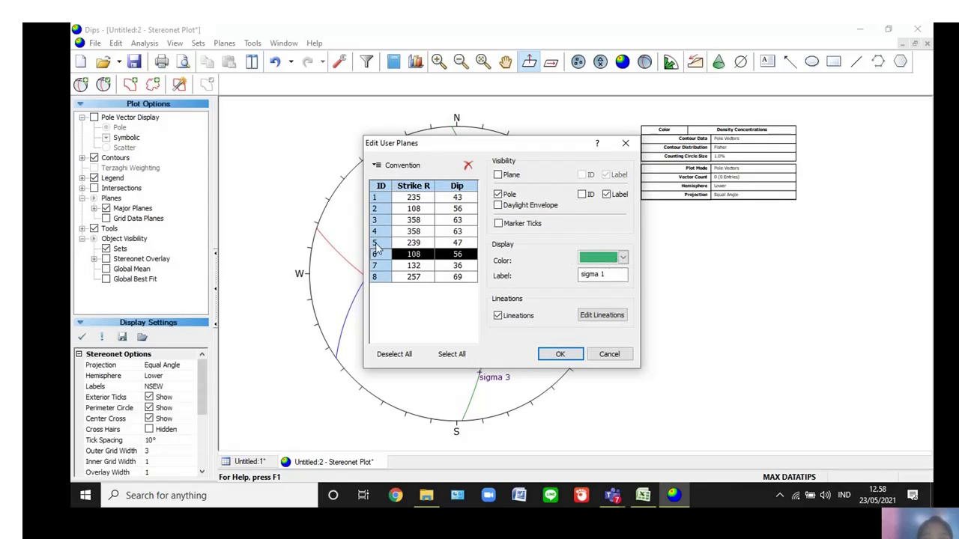
click(377, 235)
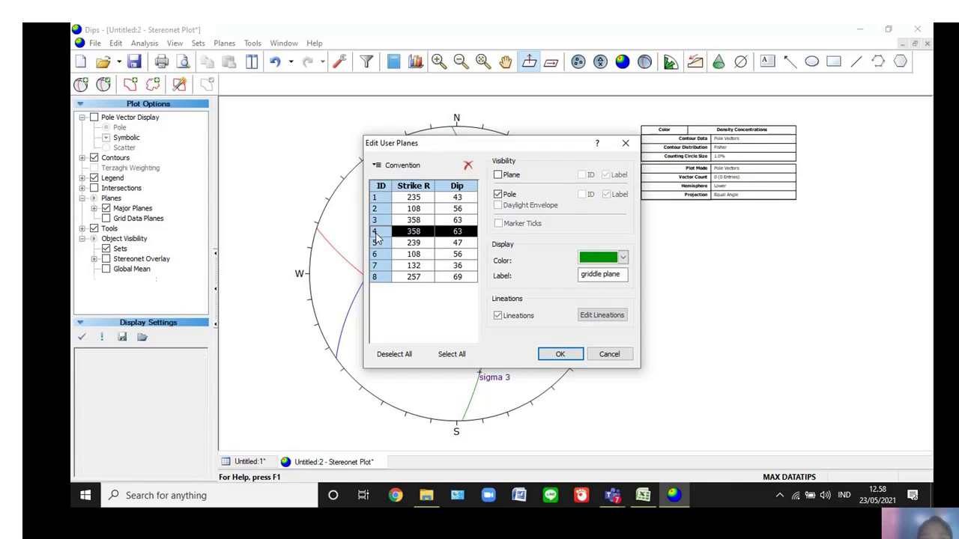
click(377, 267)
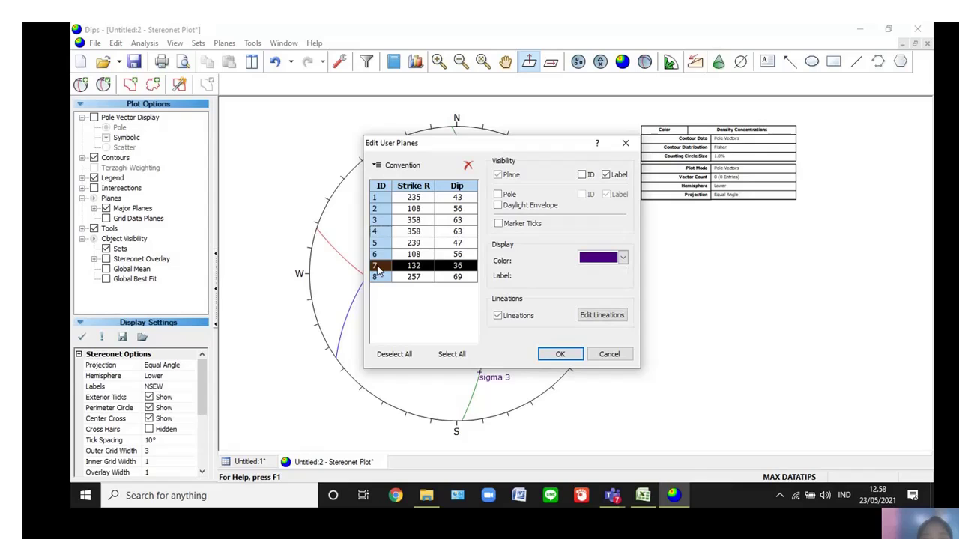
click(377, 255)
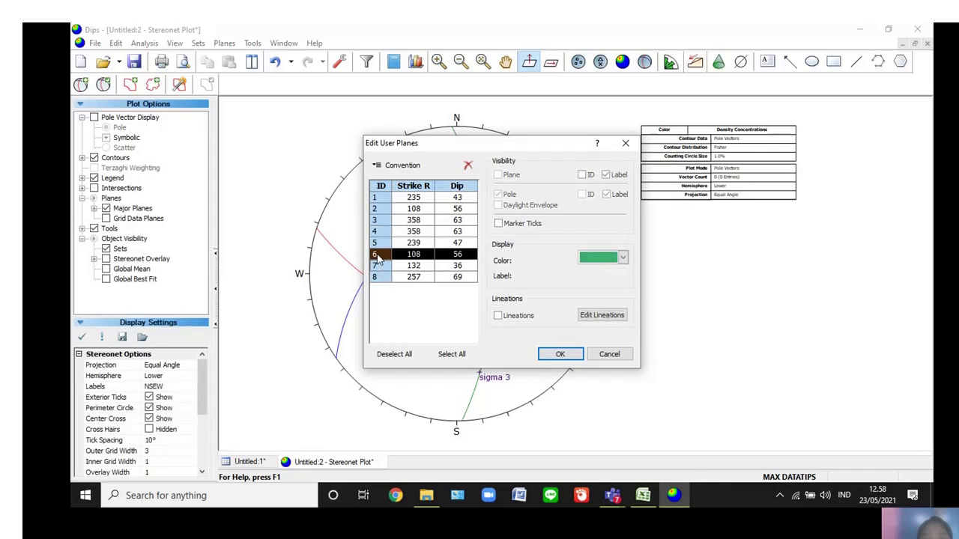
click(623, 259)
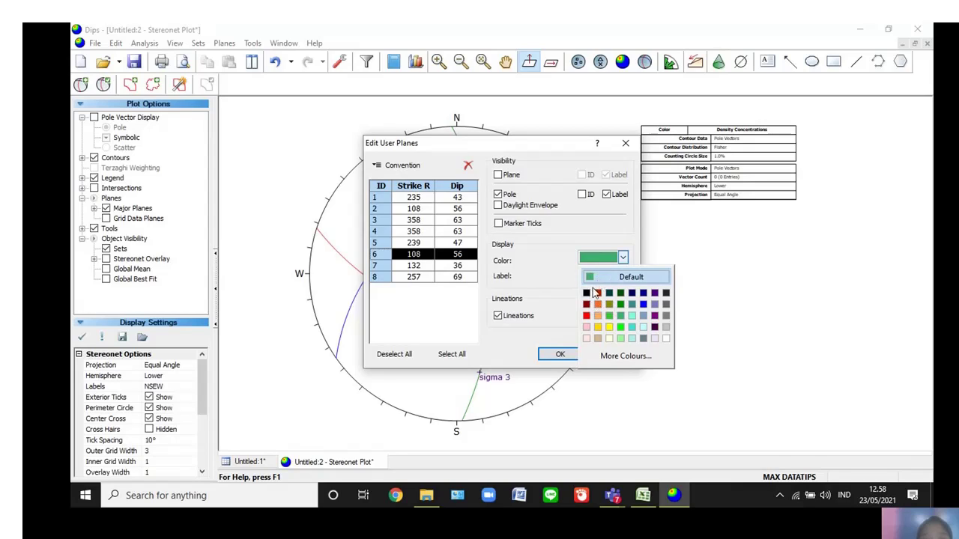
click(588, 294)
click(612, 274)
key(BackSpace)
text(1)
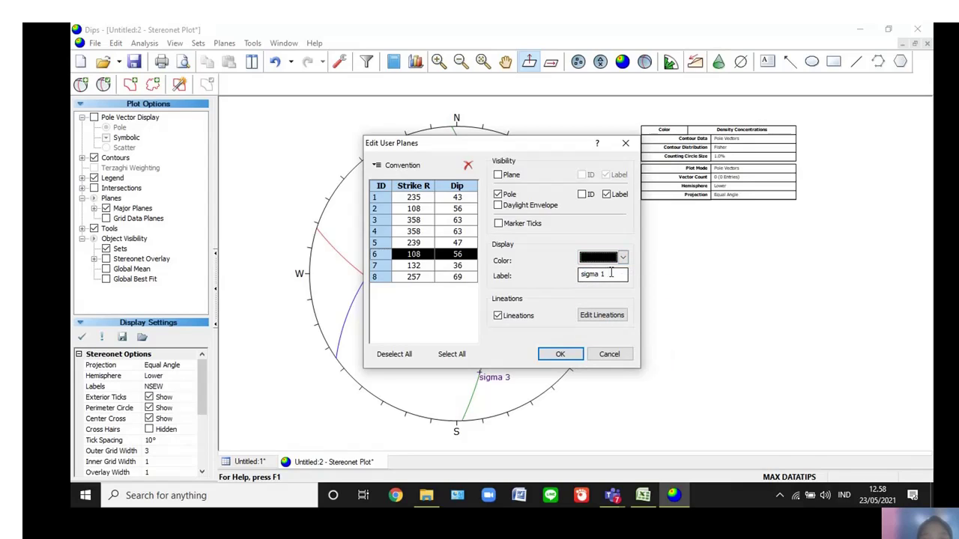
text(1)
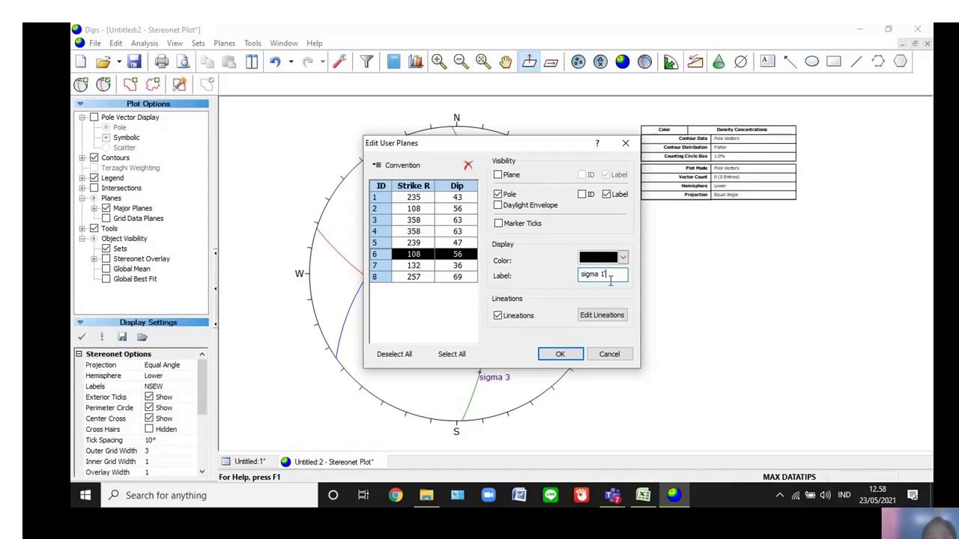
Apply the user plane edits, and hide and redisplay the stereonet legend to refresh its list of user planes
click(561, 354)
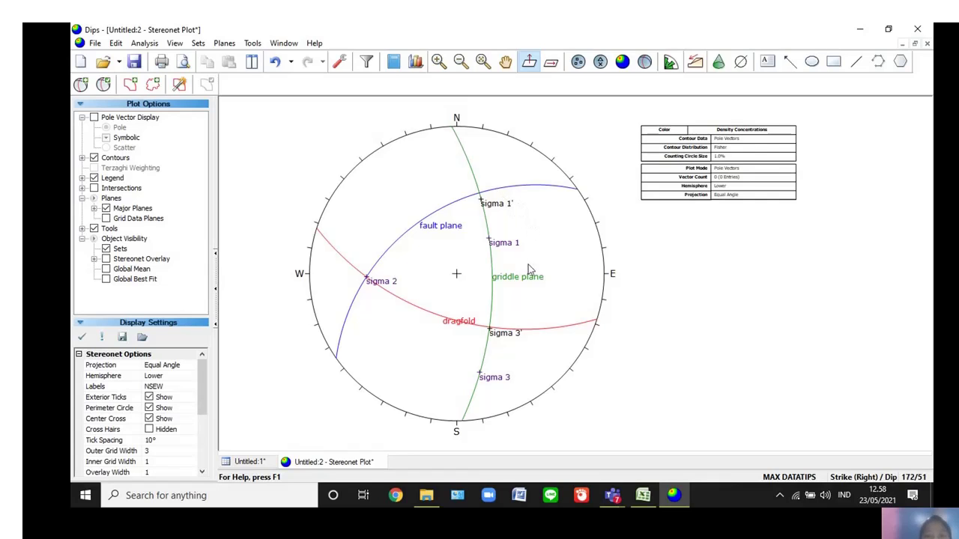
mouse_move(519, 243)
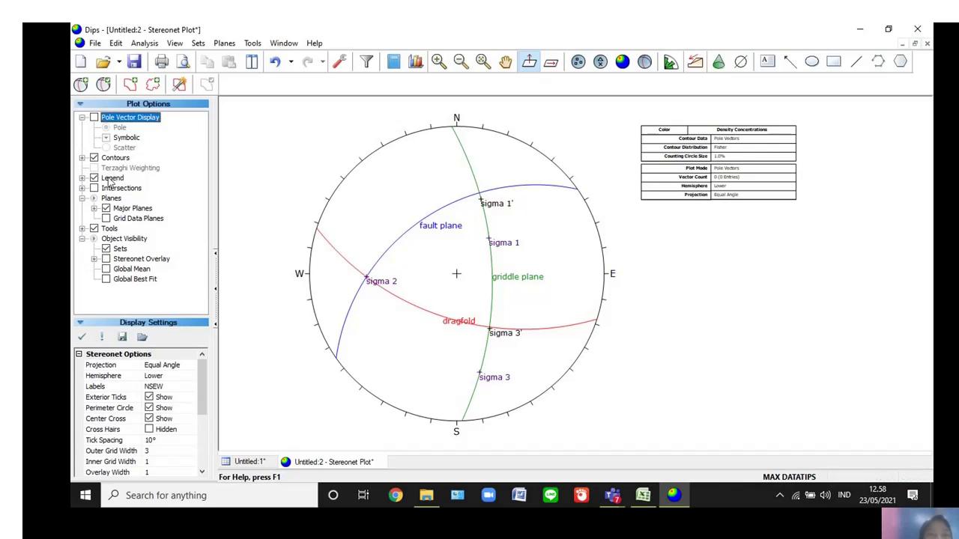
click(110, 181)
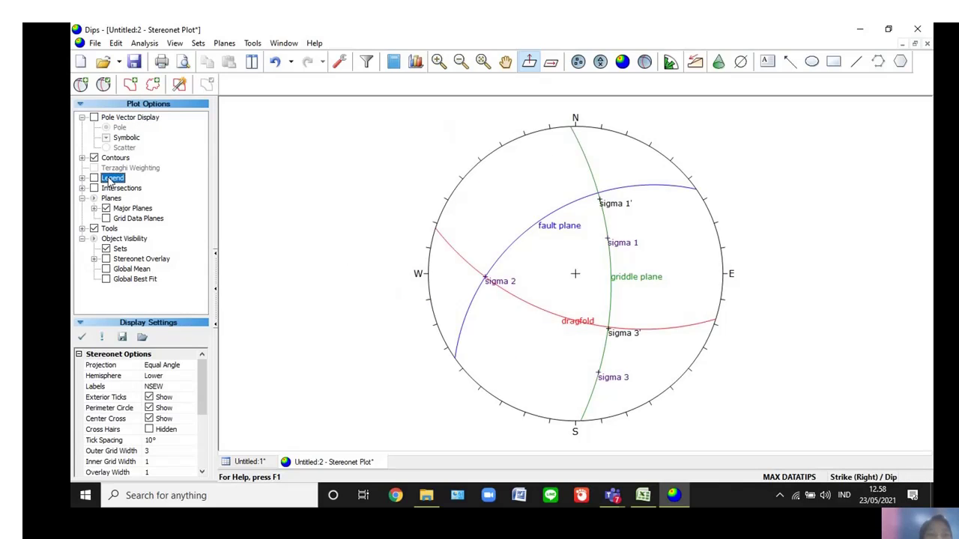
click(110, 180)
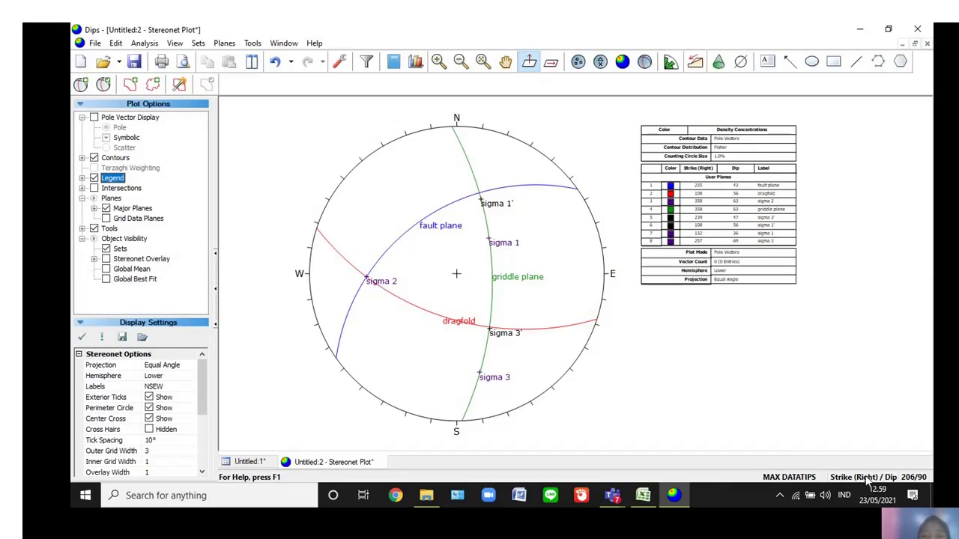
Set the project's global orientation format to Trend / Plunge and inspect the user plane orientations in the legend
click(339, 63)
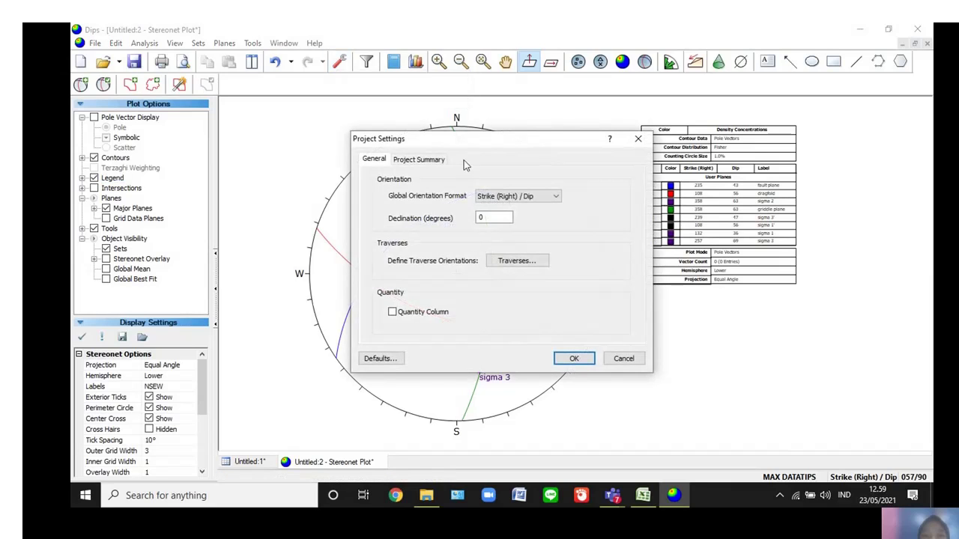
click(525, 196)
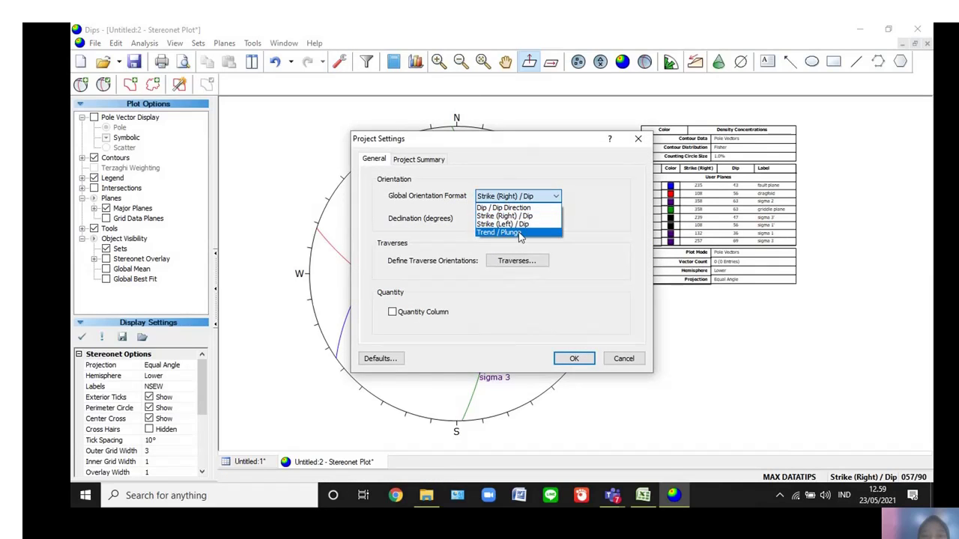
click(520, 234)
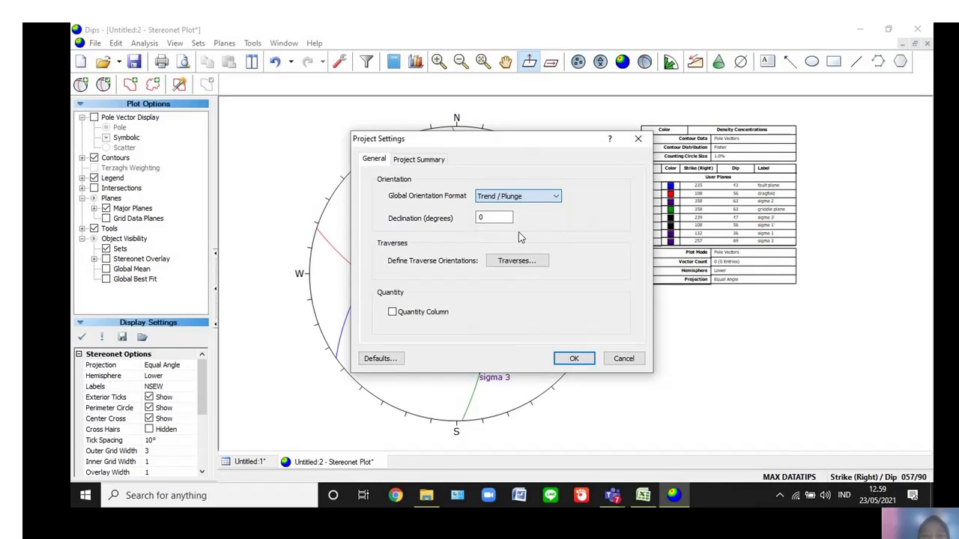
click(574, 359)
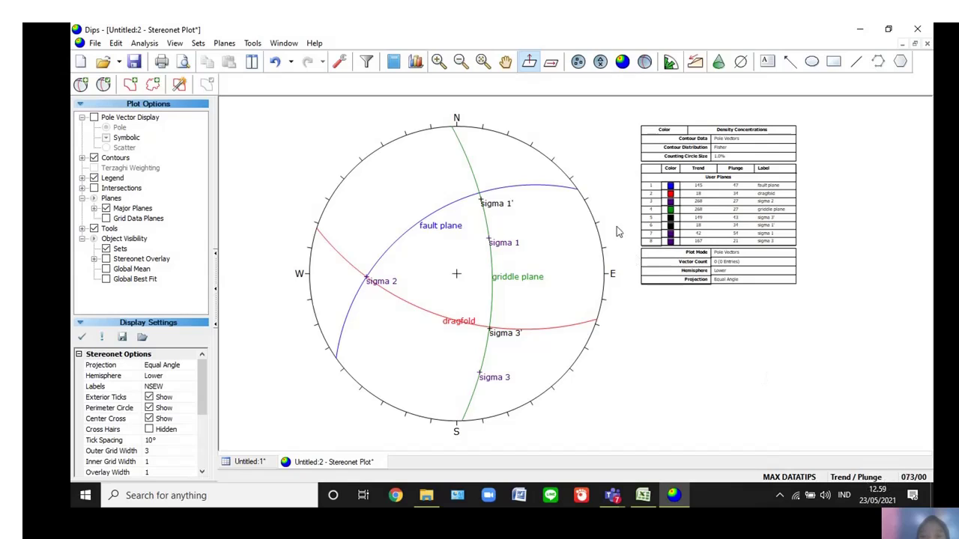
click(439, 62)
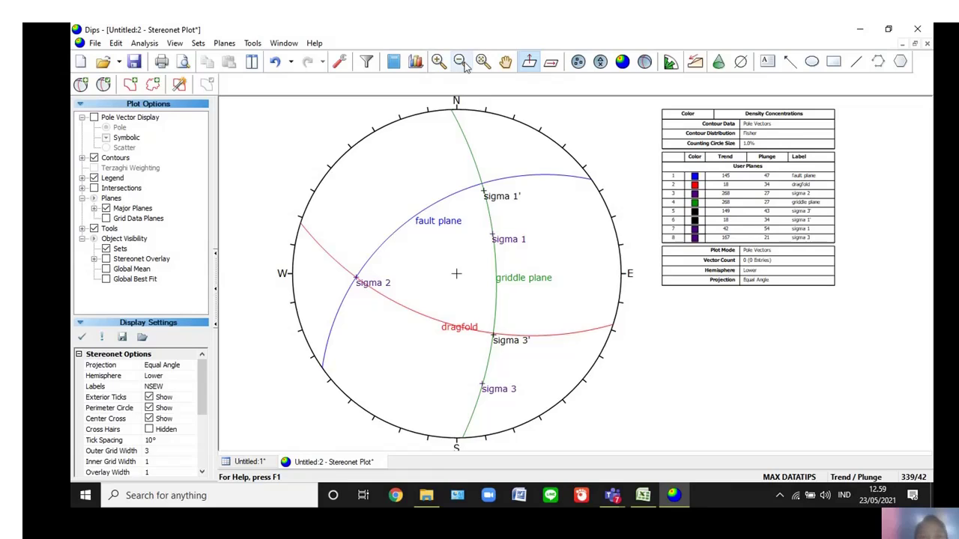
click(462, 64)
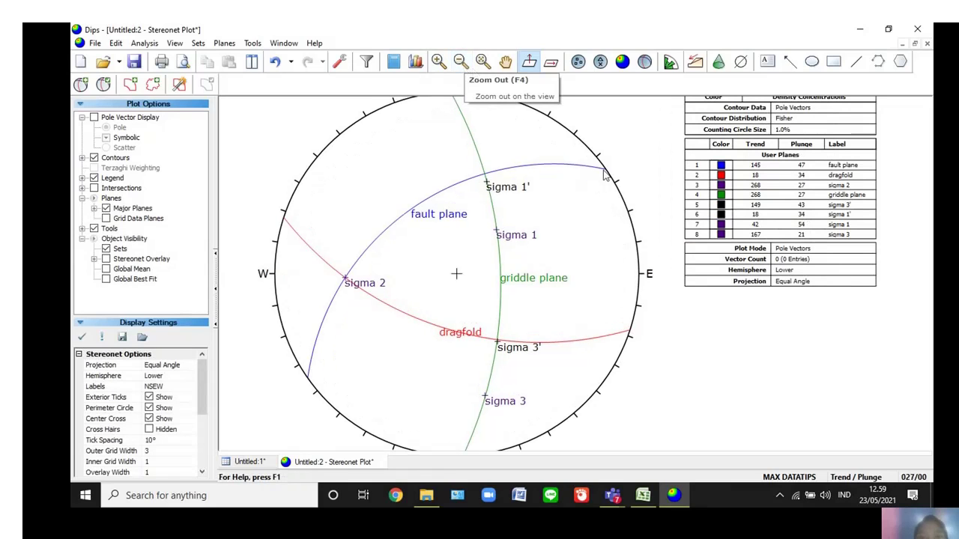